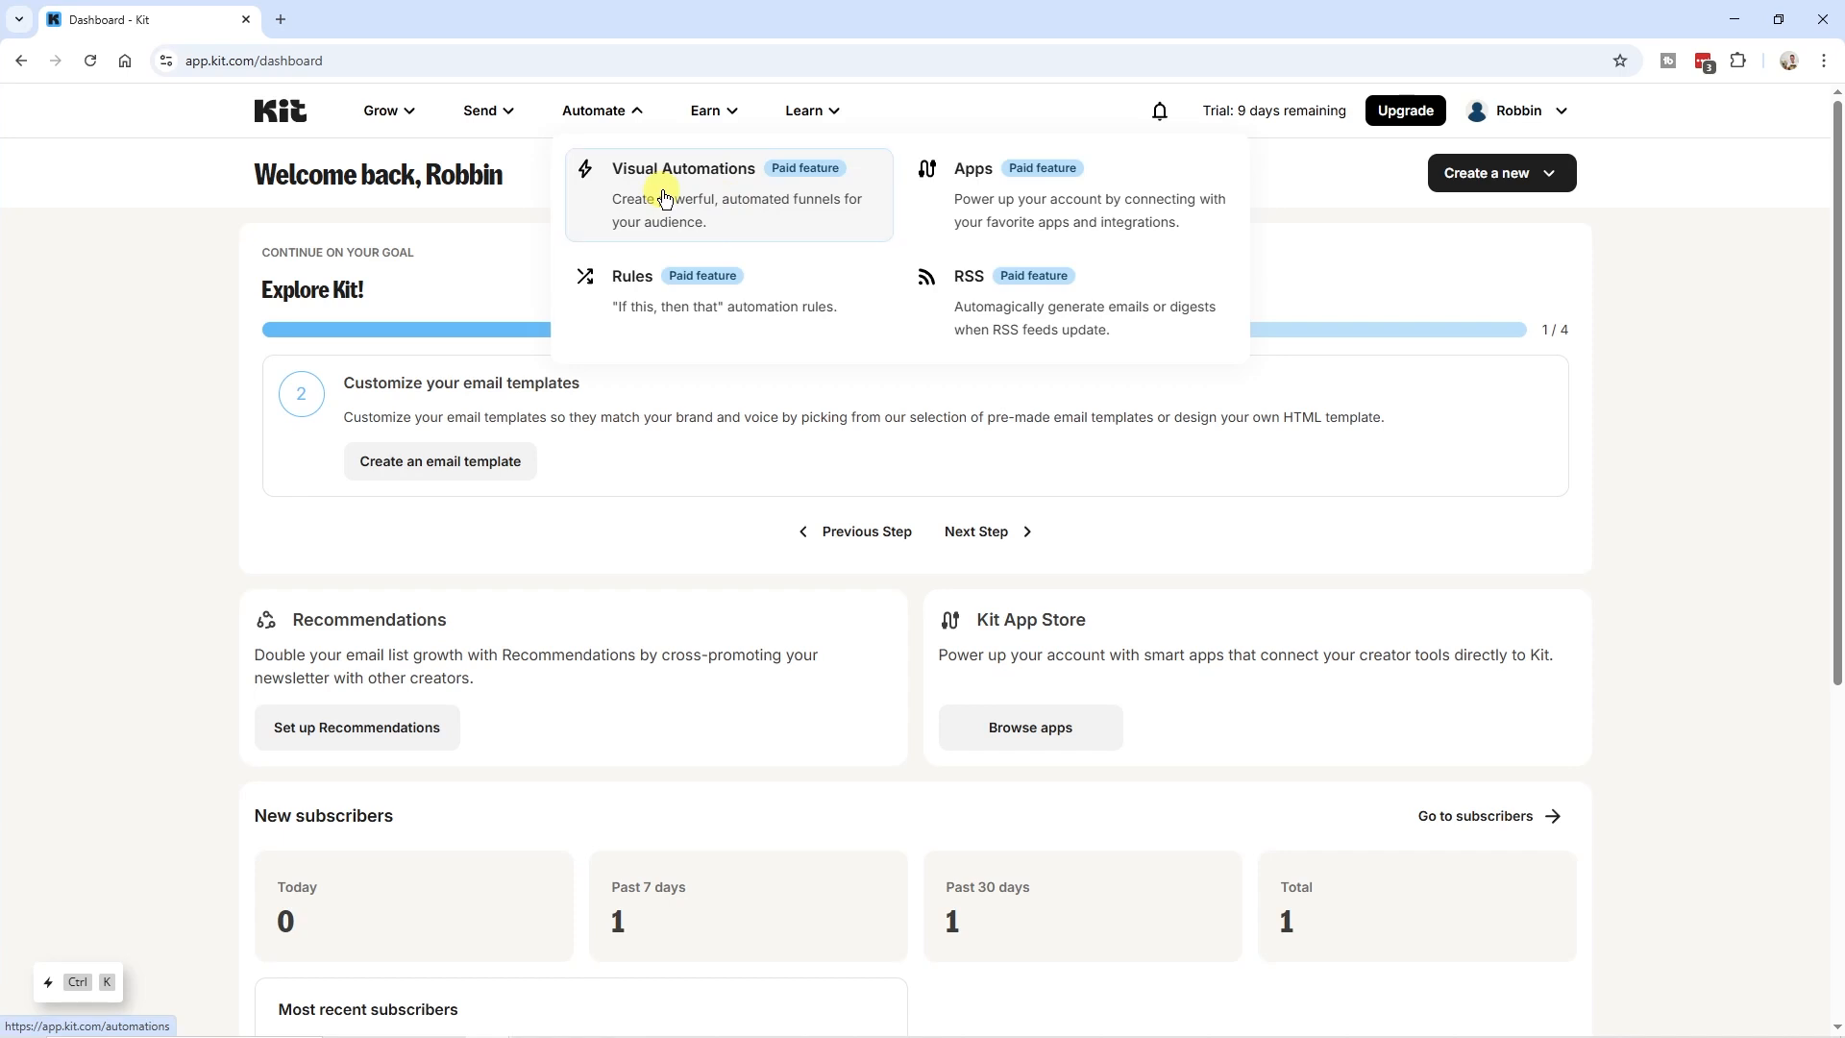
- Open Visual Automations and start a new automation to reach the template gallery
mouse_move(1836, 203)
mouse_down()
mouse_move(1825, 609)
mouse_move(1837, 192)
mouse_up()
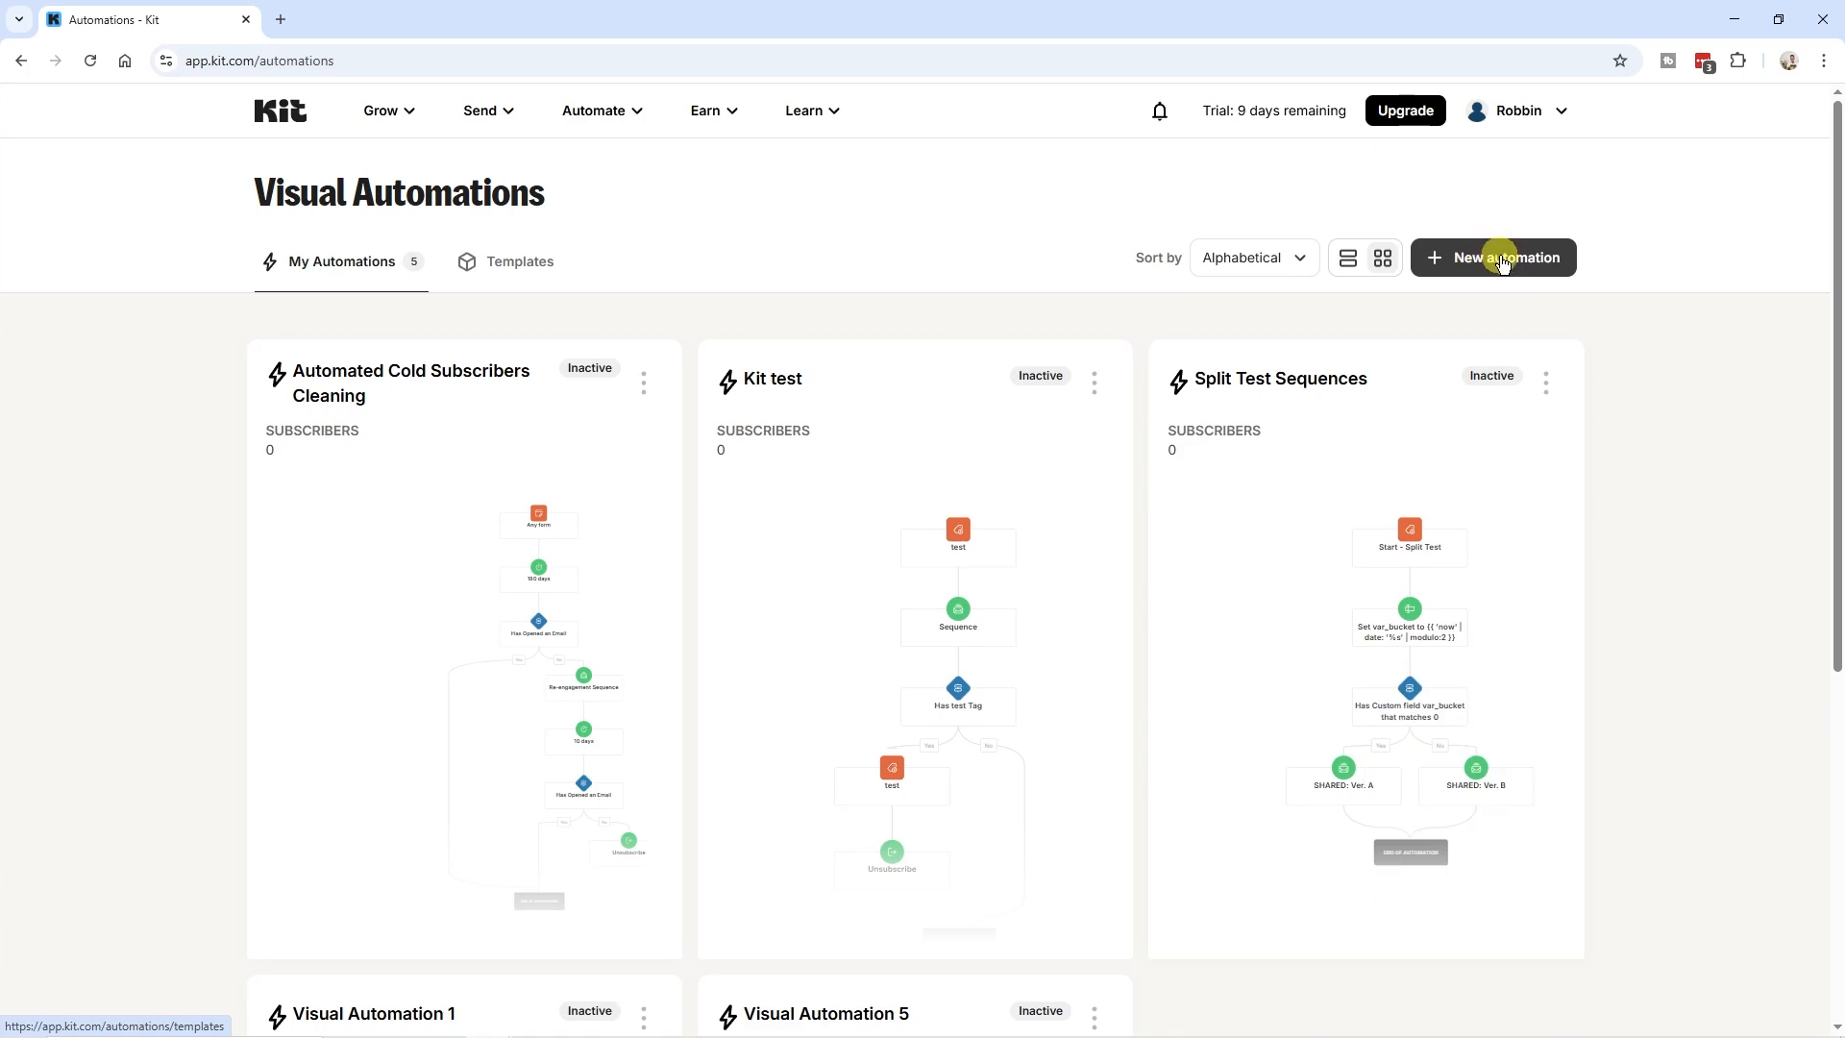
click(1502, 263)
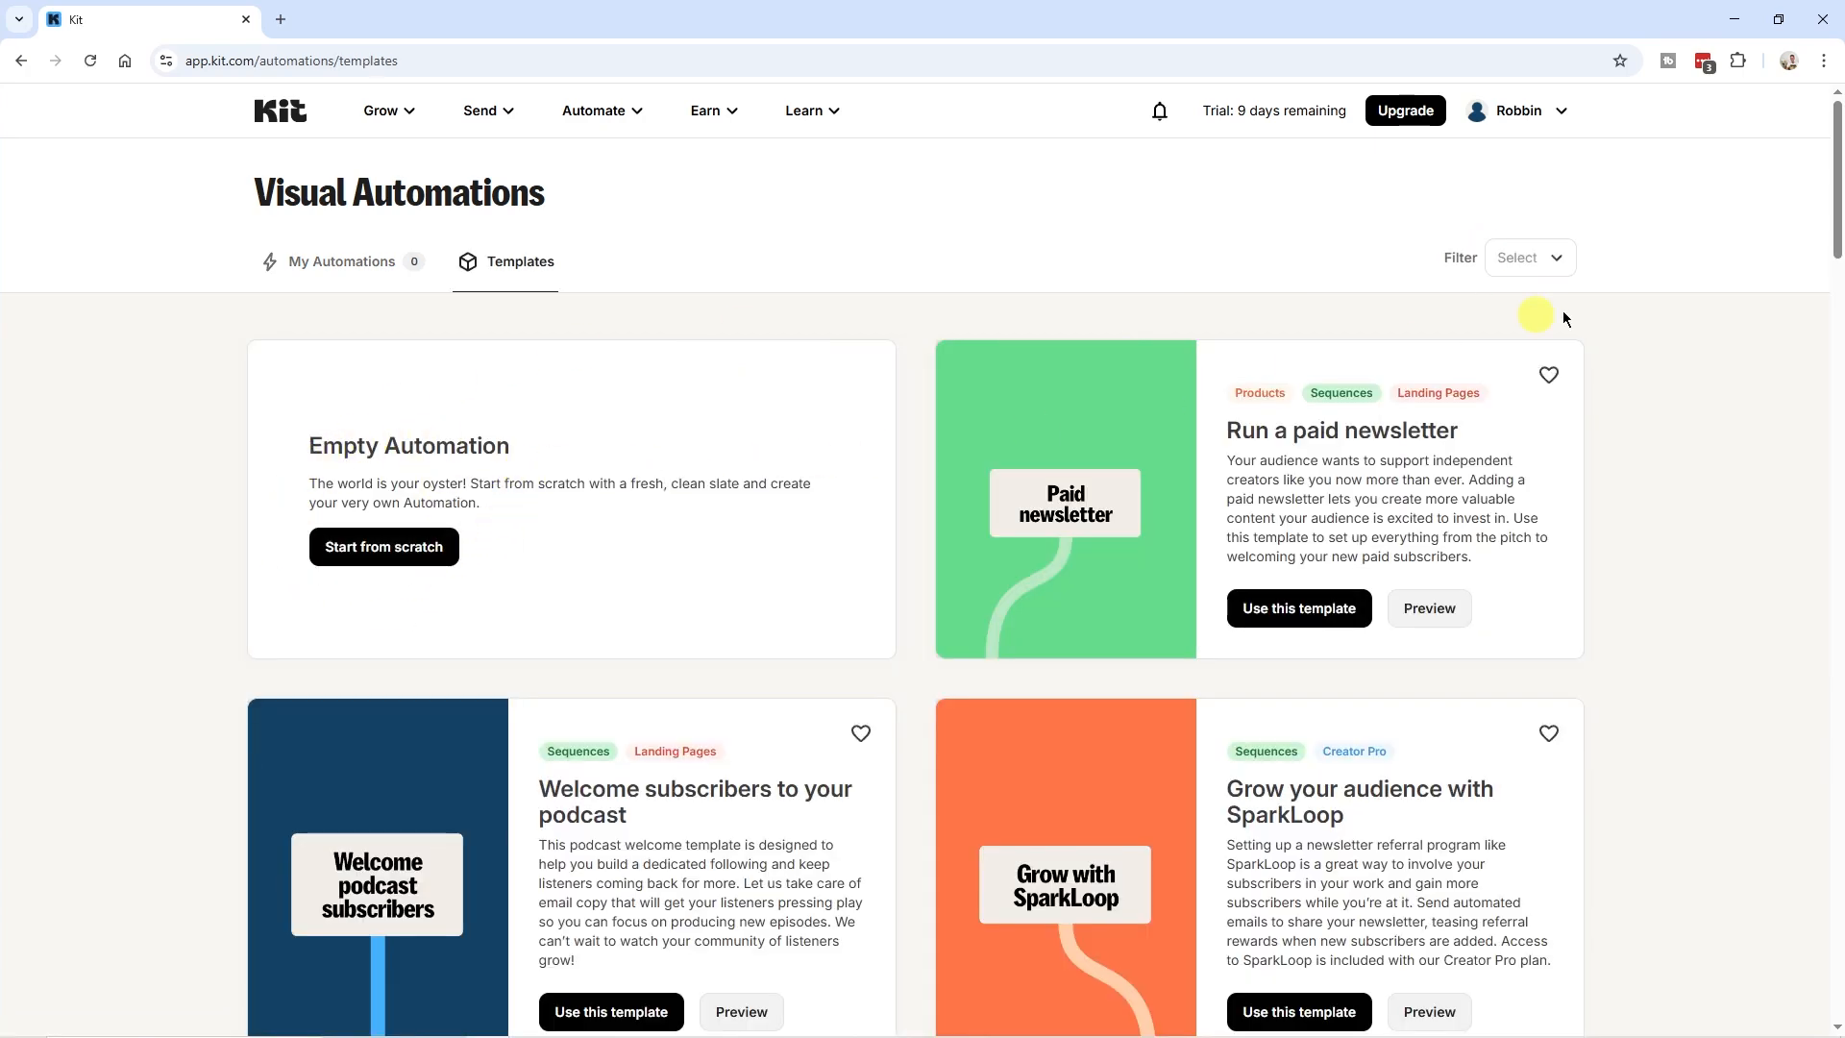
drag(1837, 171, 1836, 396)
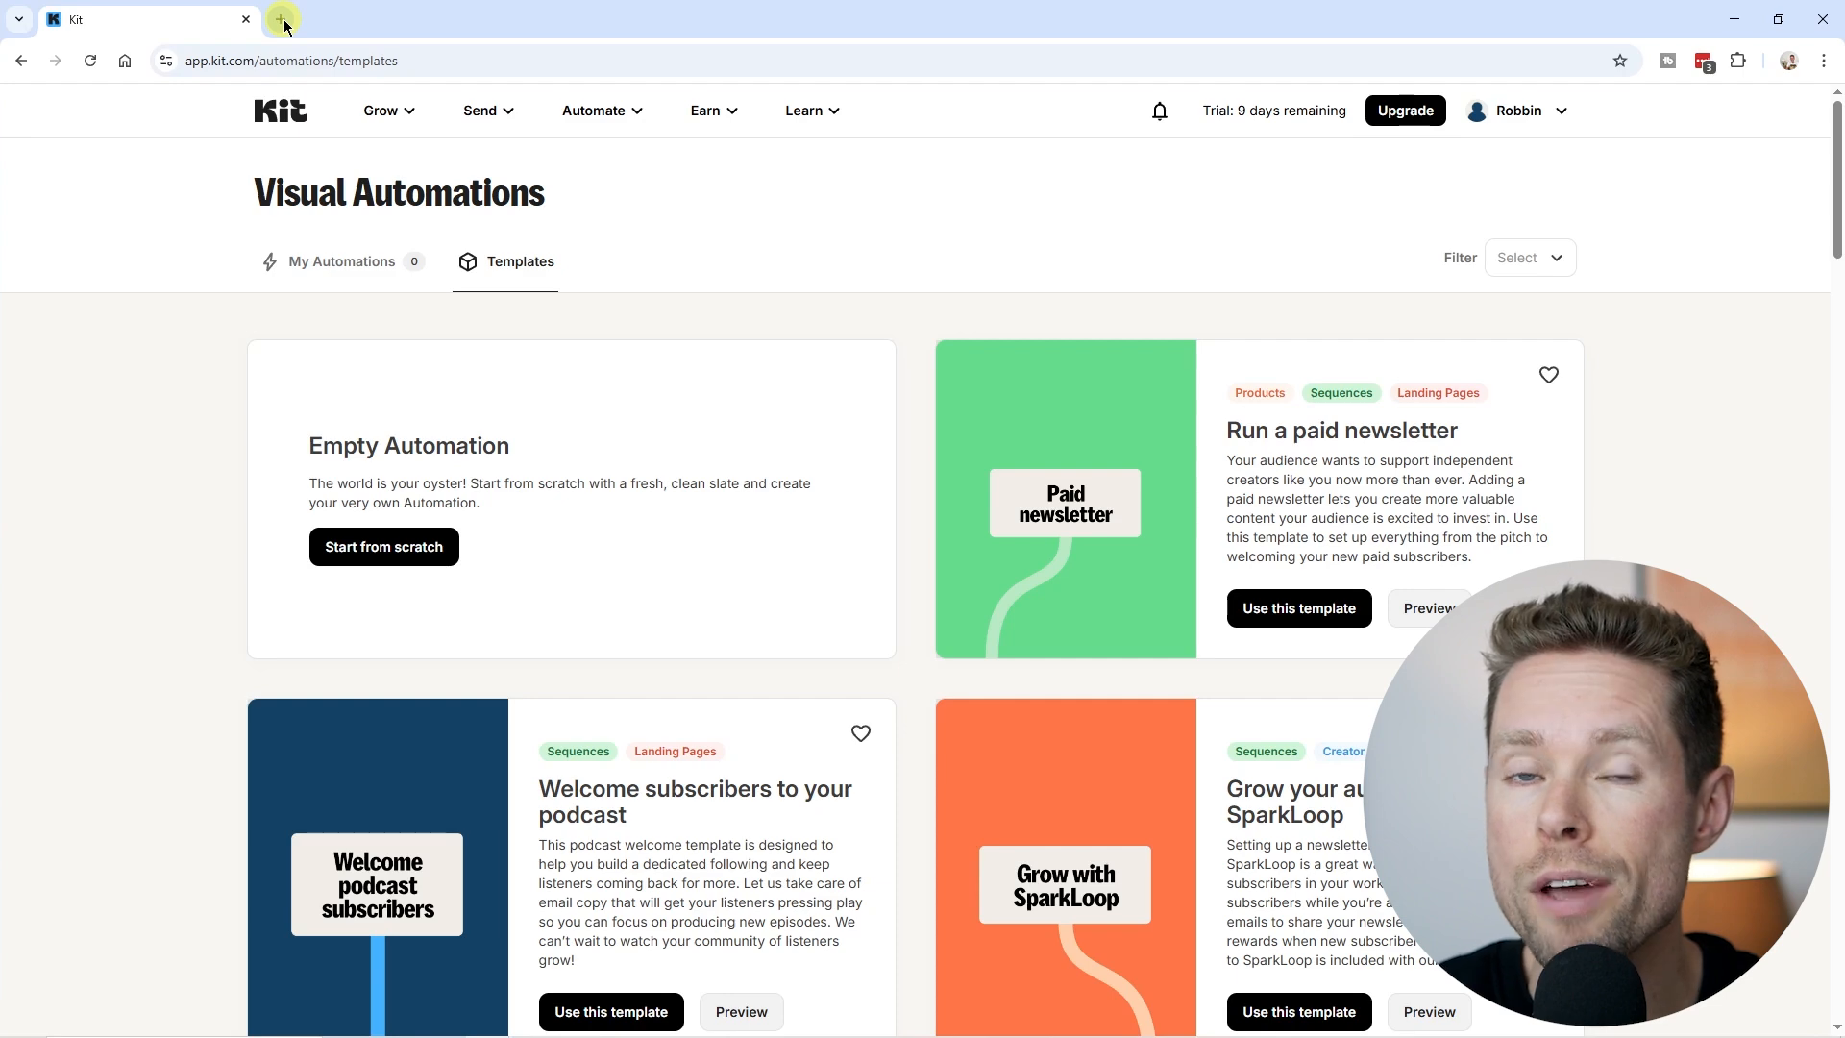
- Open the Kit University by Creatoregg page in a new browser tab and look over its lesson overview
click(284, 21)
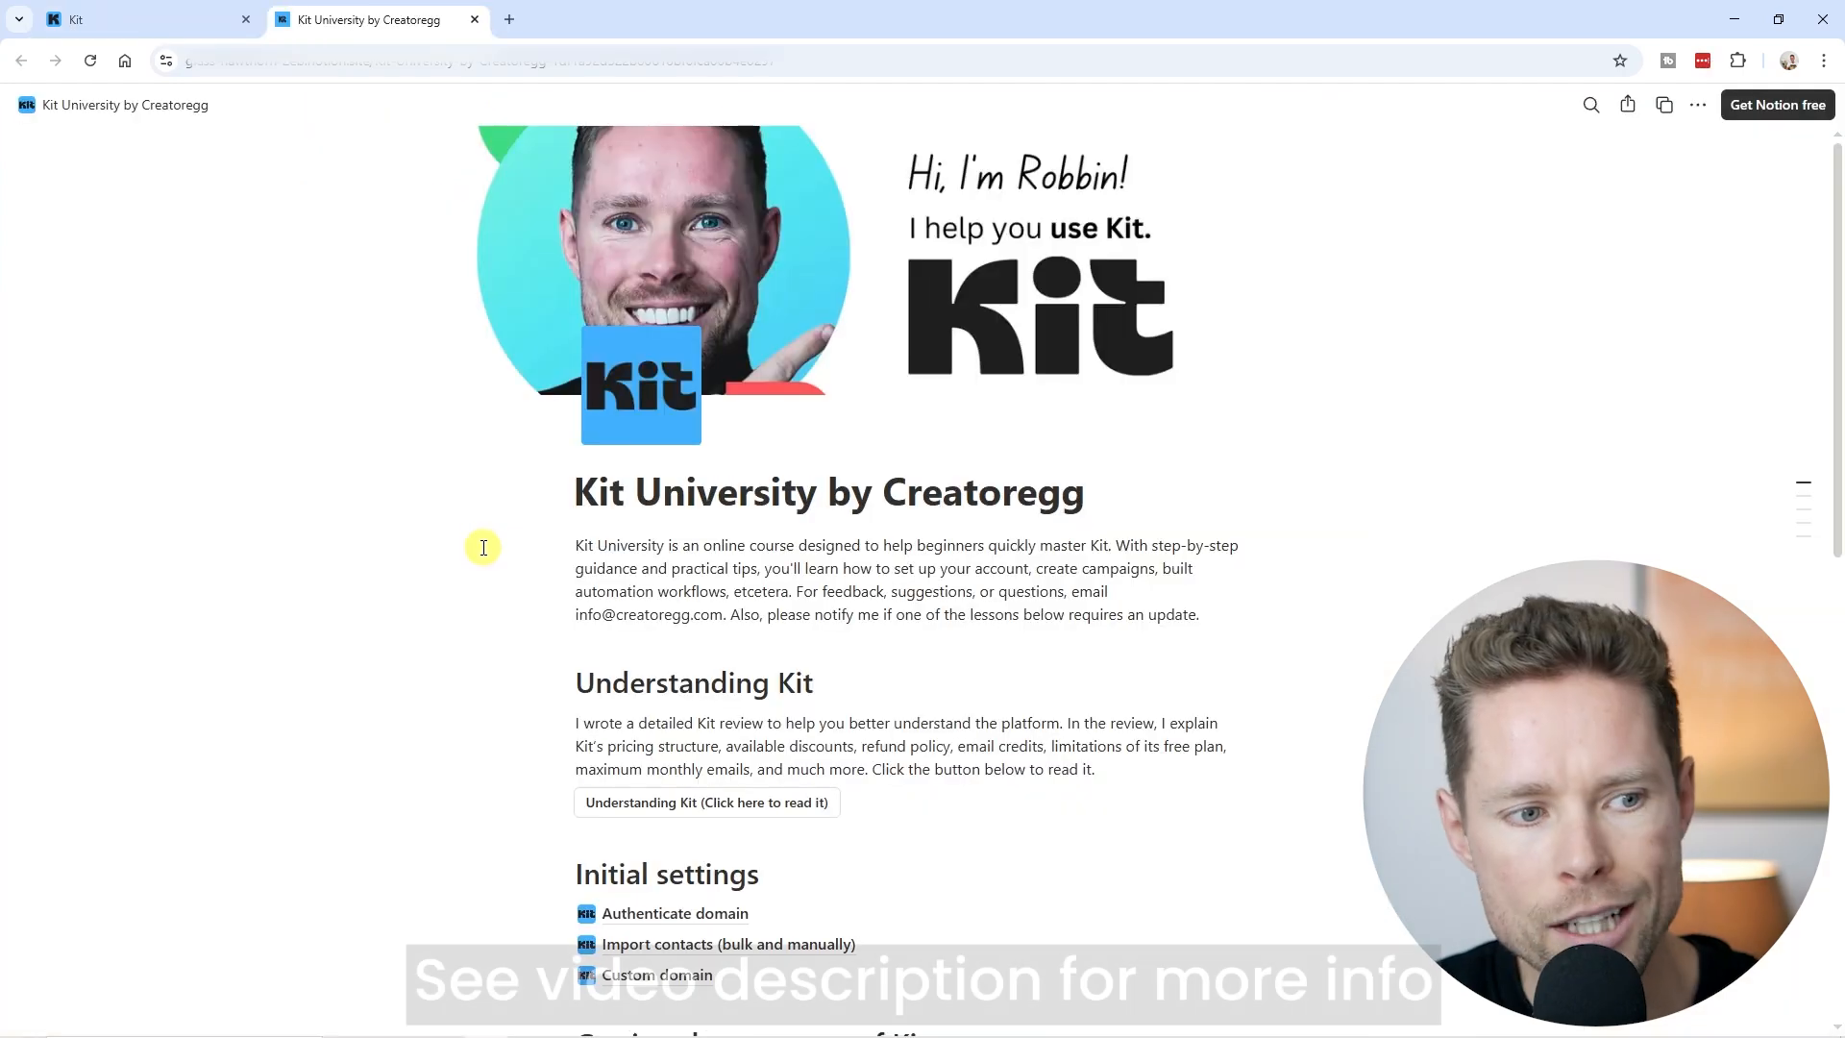
scroll(483, 548, down, 1)
scroll(482, 548, down, 4)
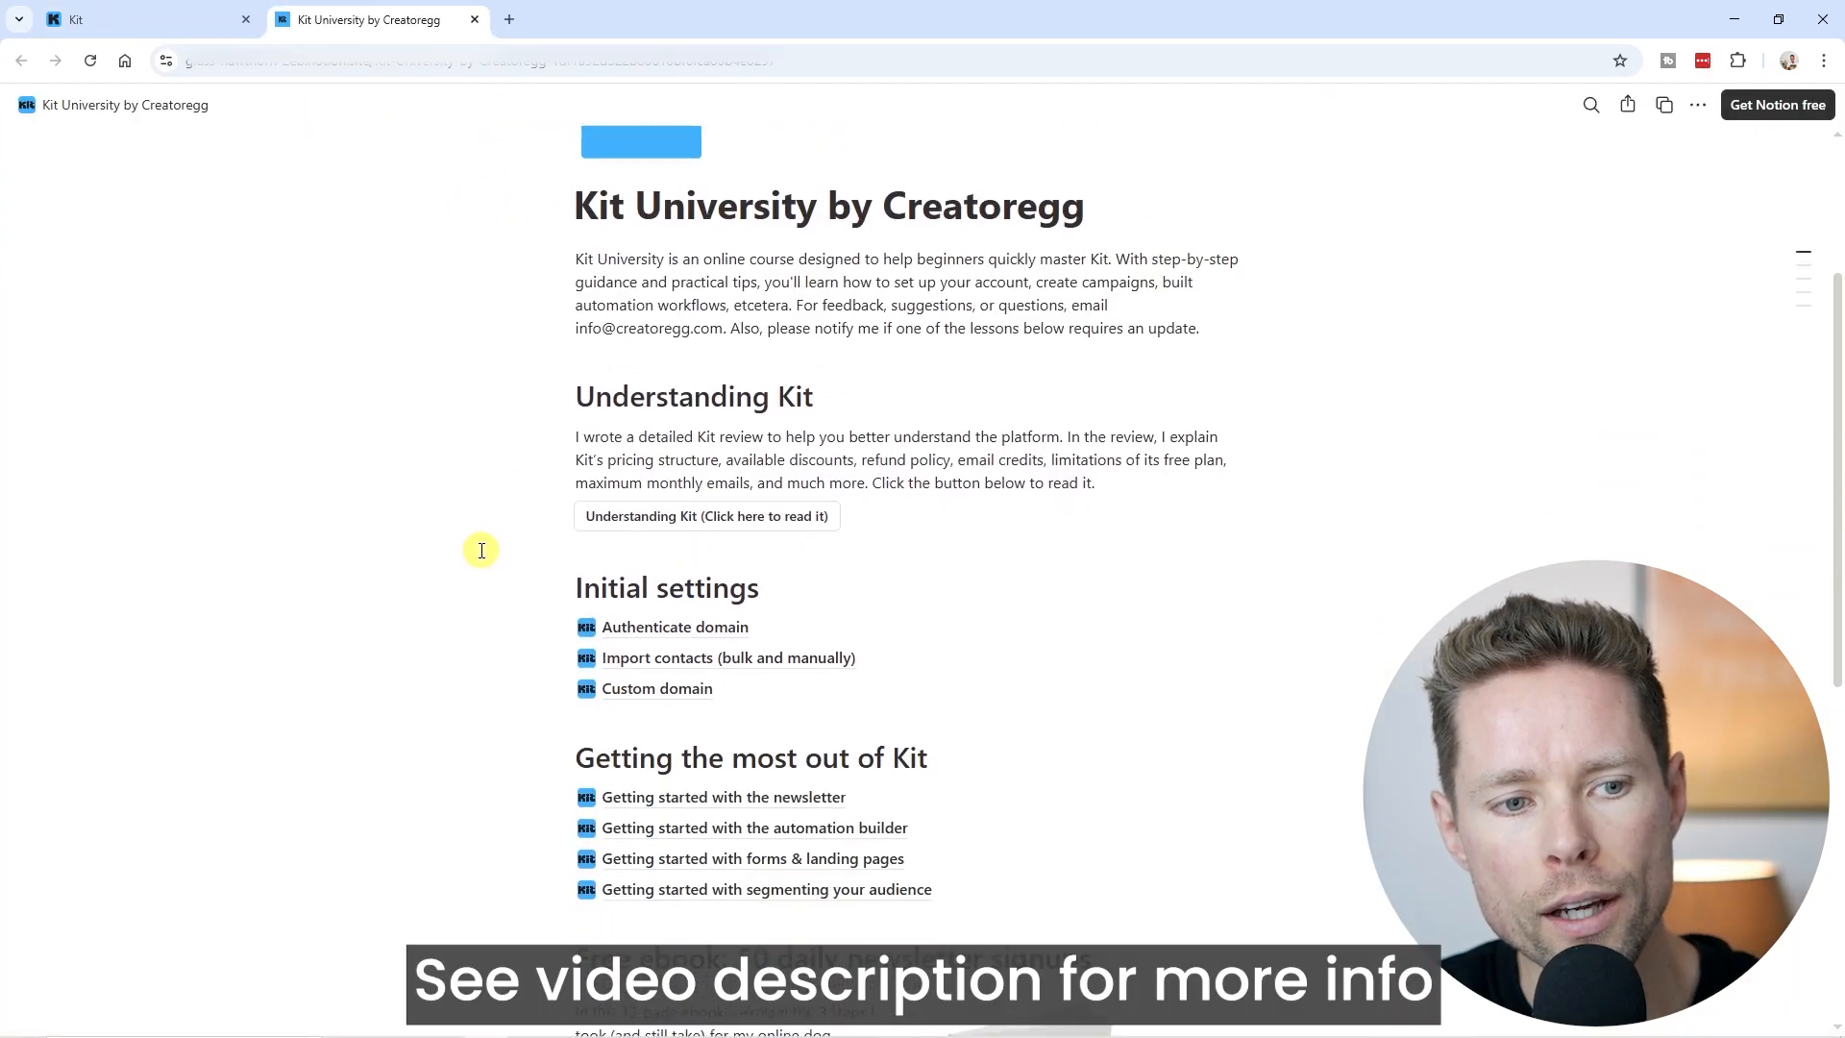
scroll(481, 549, down, 4)
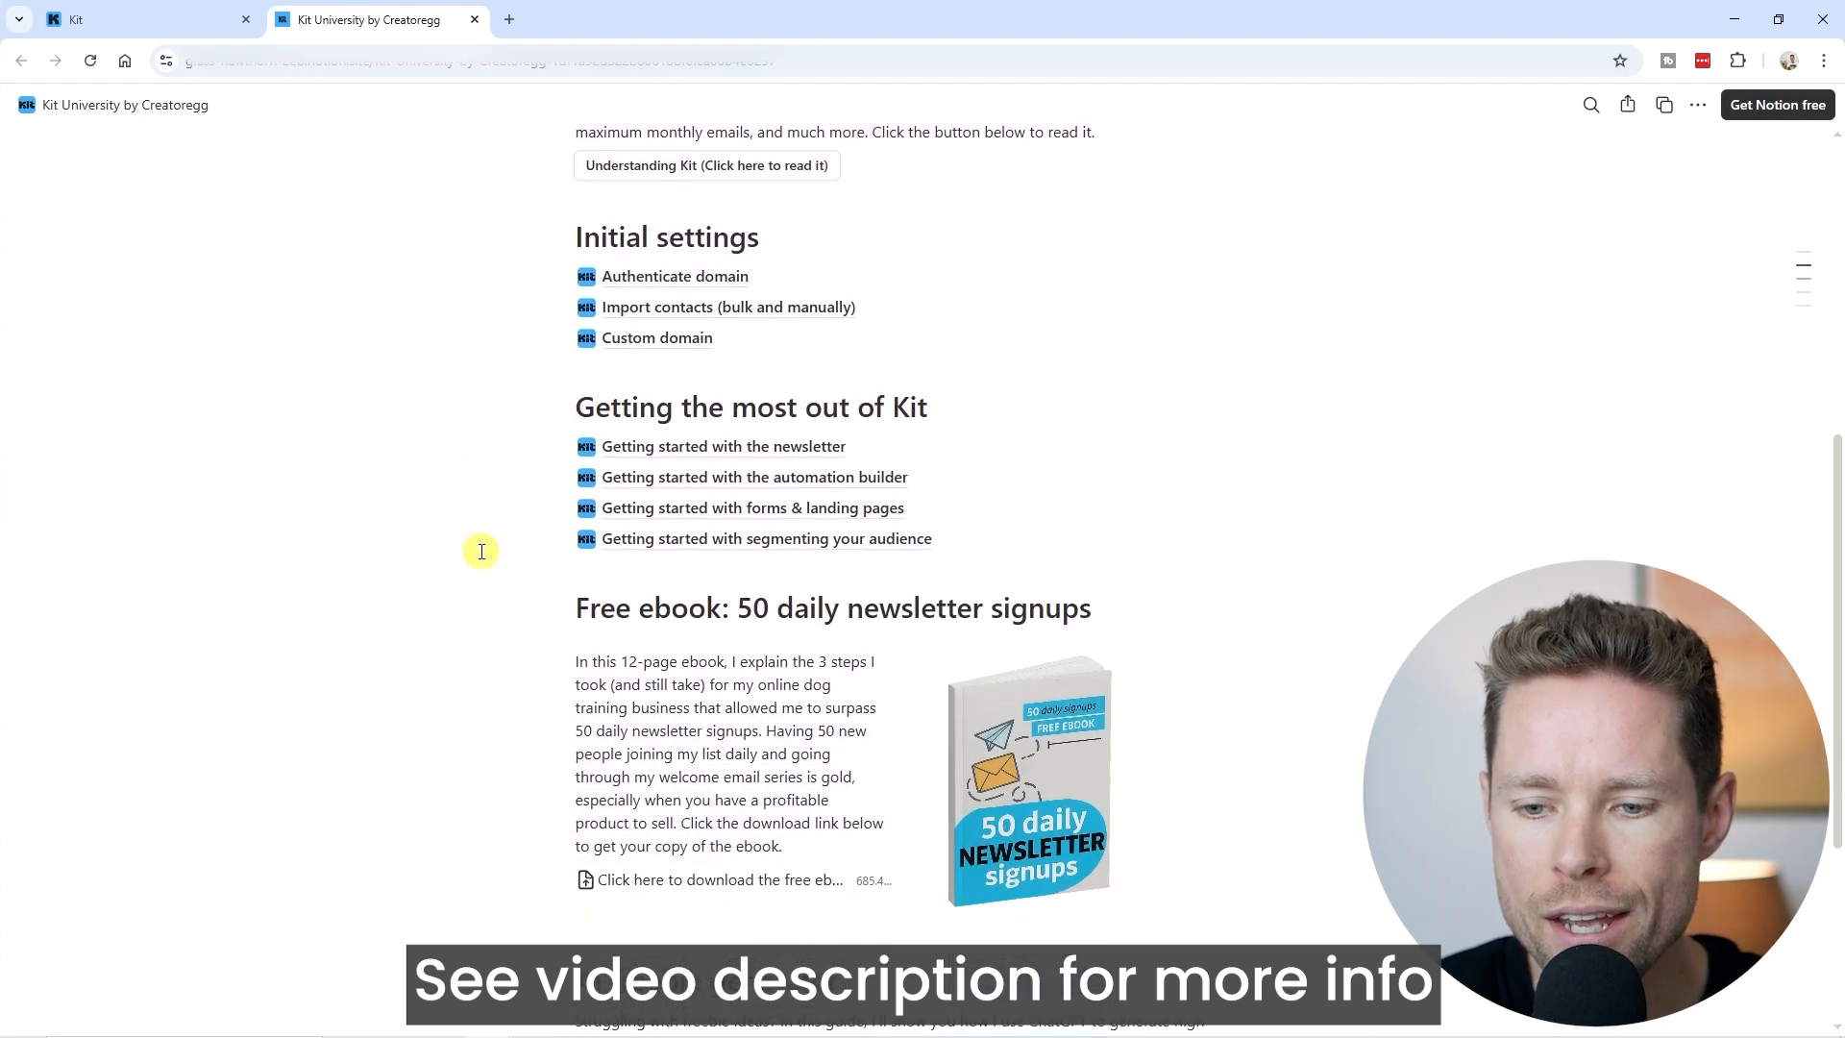
scroll(481, 551, up, 10)
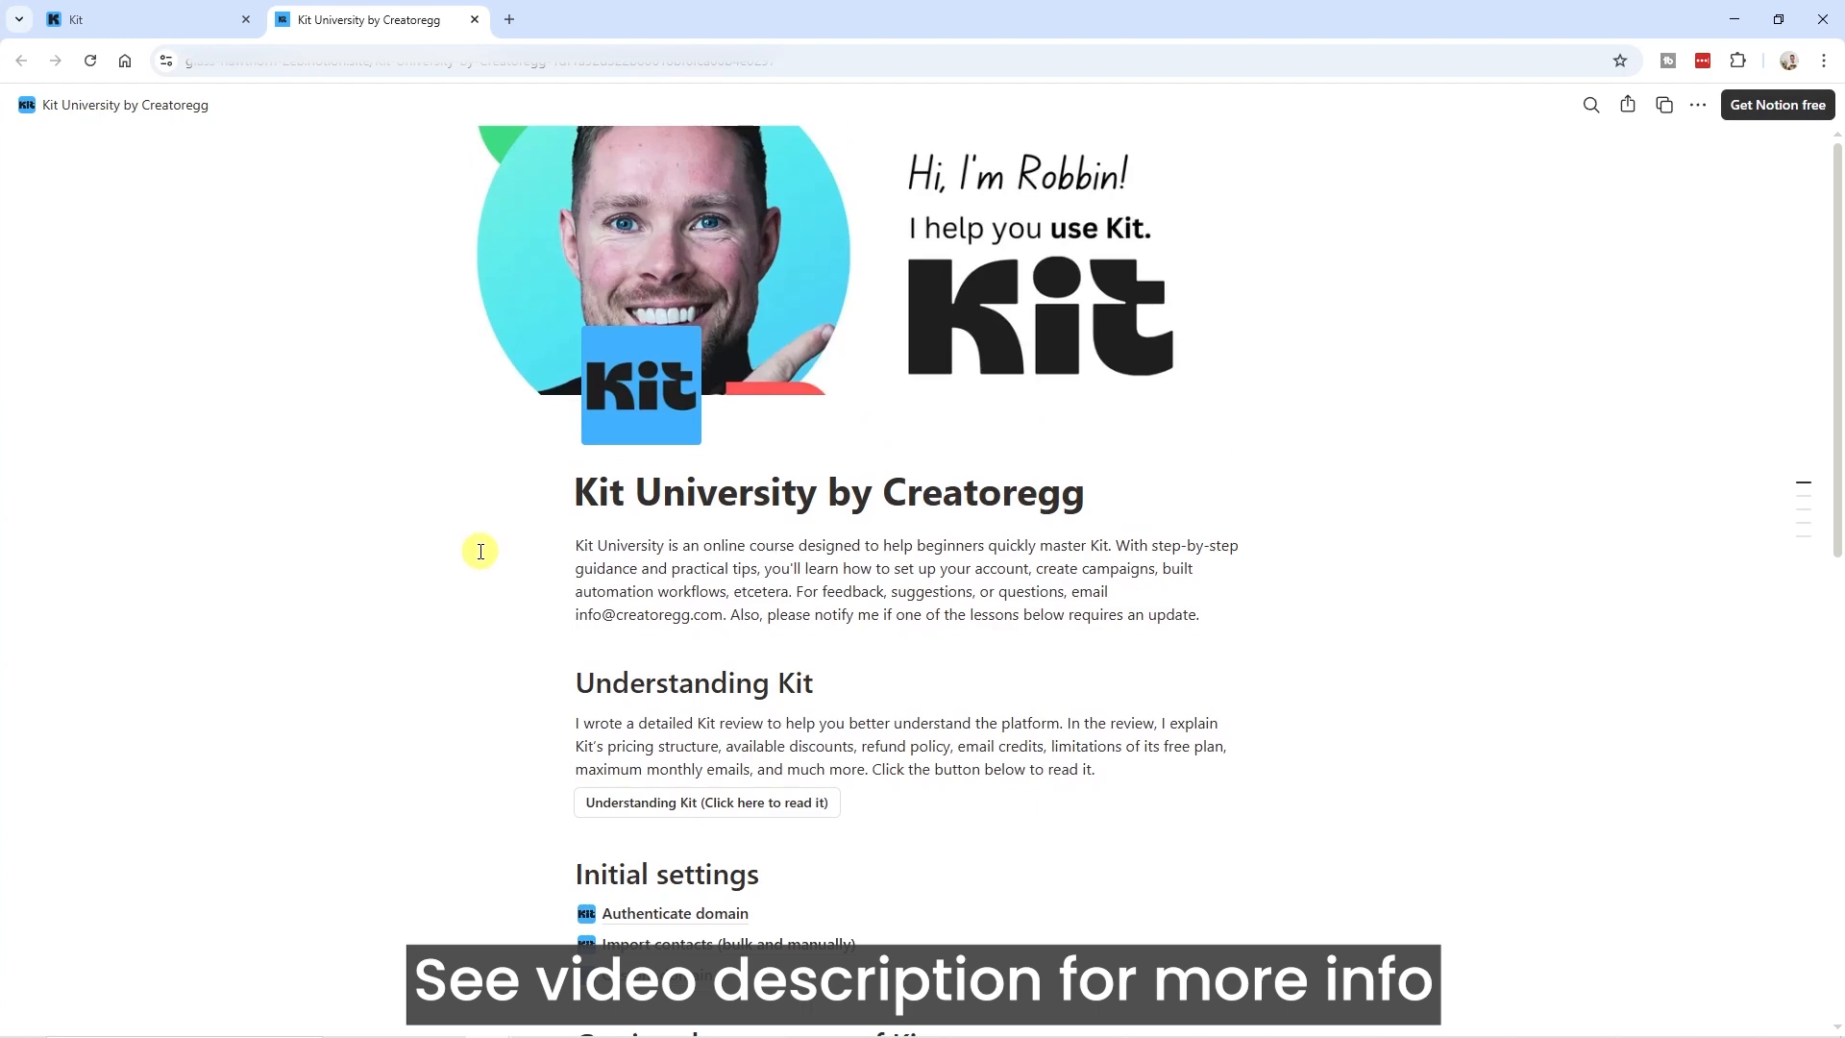
scroll(488, 657, down, 1)
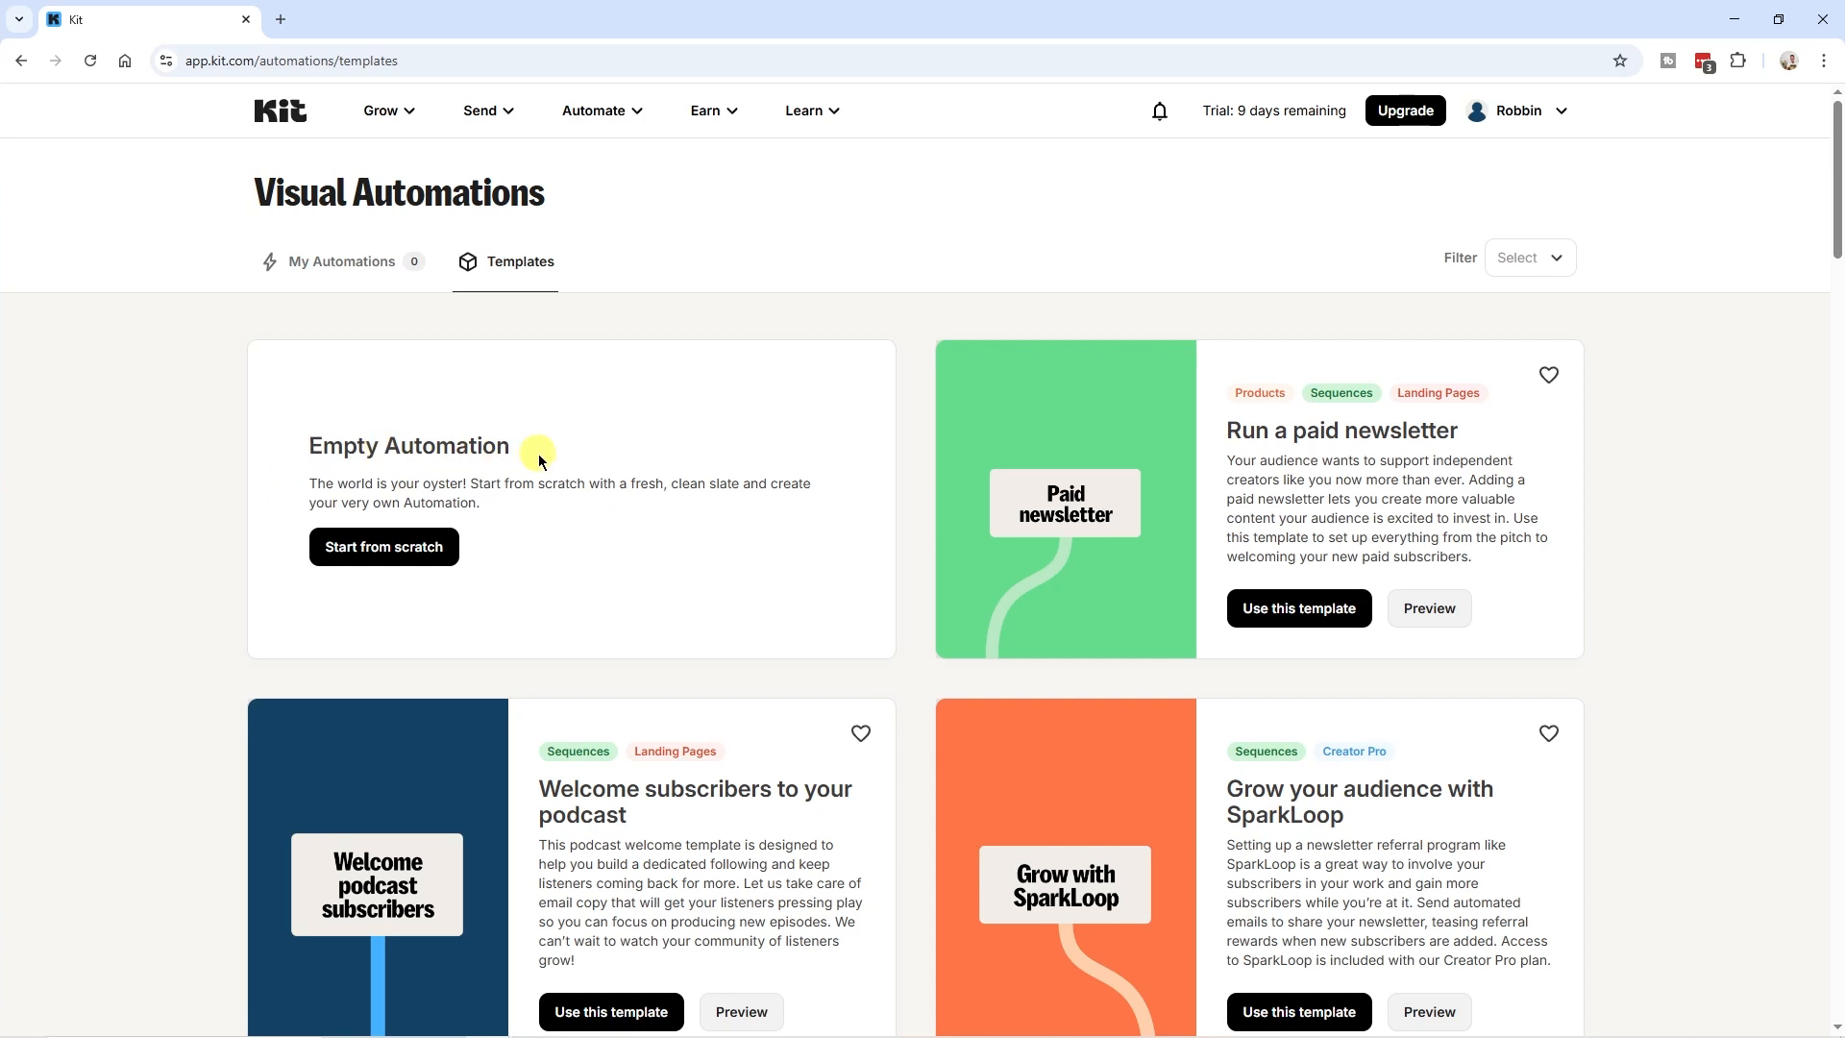
- Preview the "Welcome subscribers to your podcast" automation template and examine its landing page entry and tag condition
scroll(542, 461, down, 4)
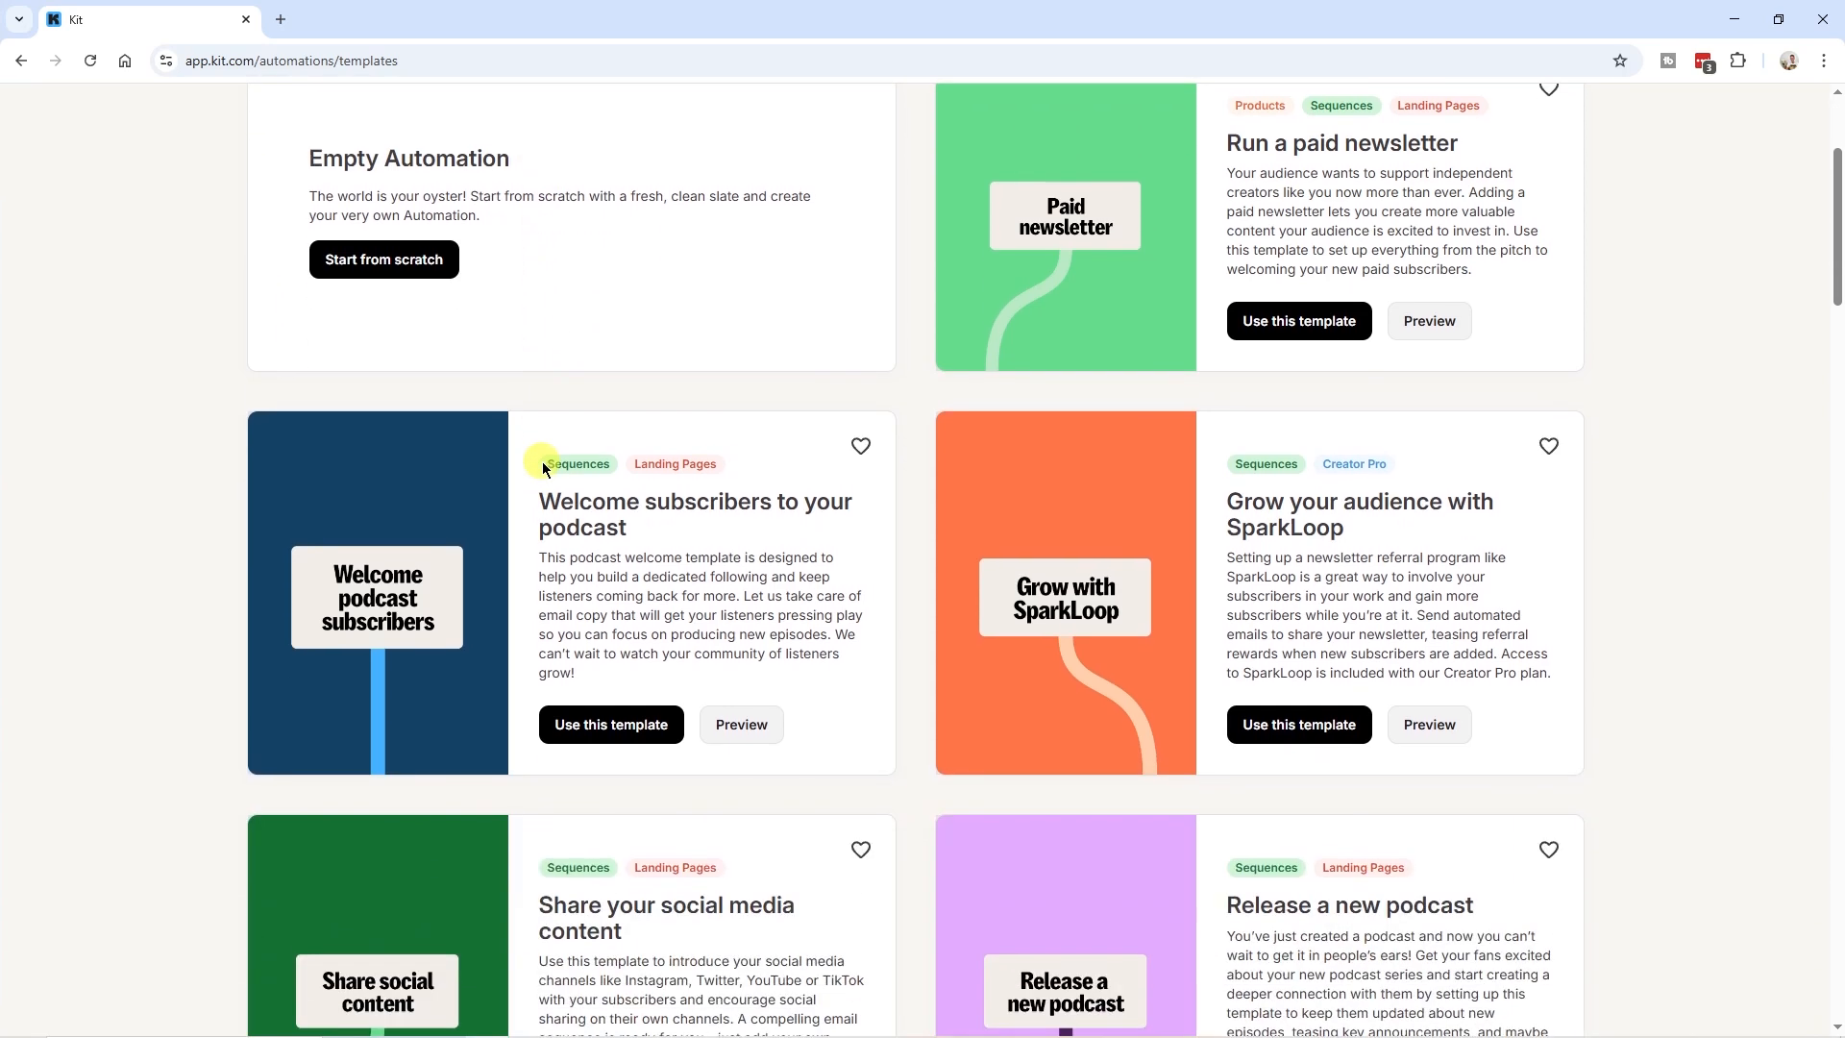
scroll(542, 463, up, 3)
scroll(542, 463, up, 1)
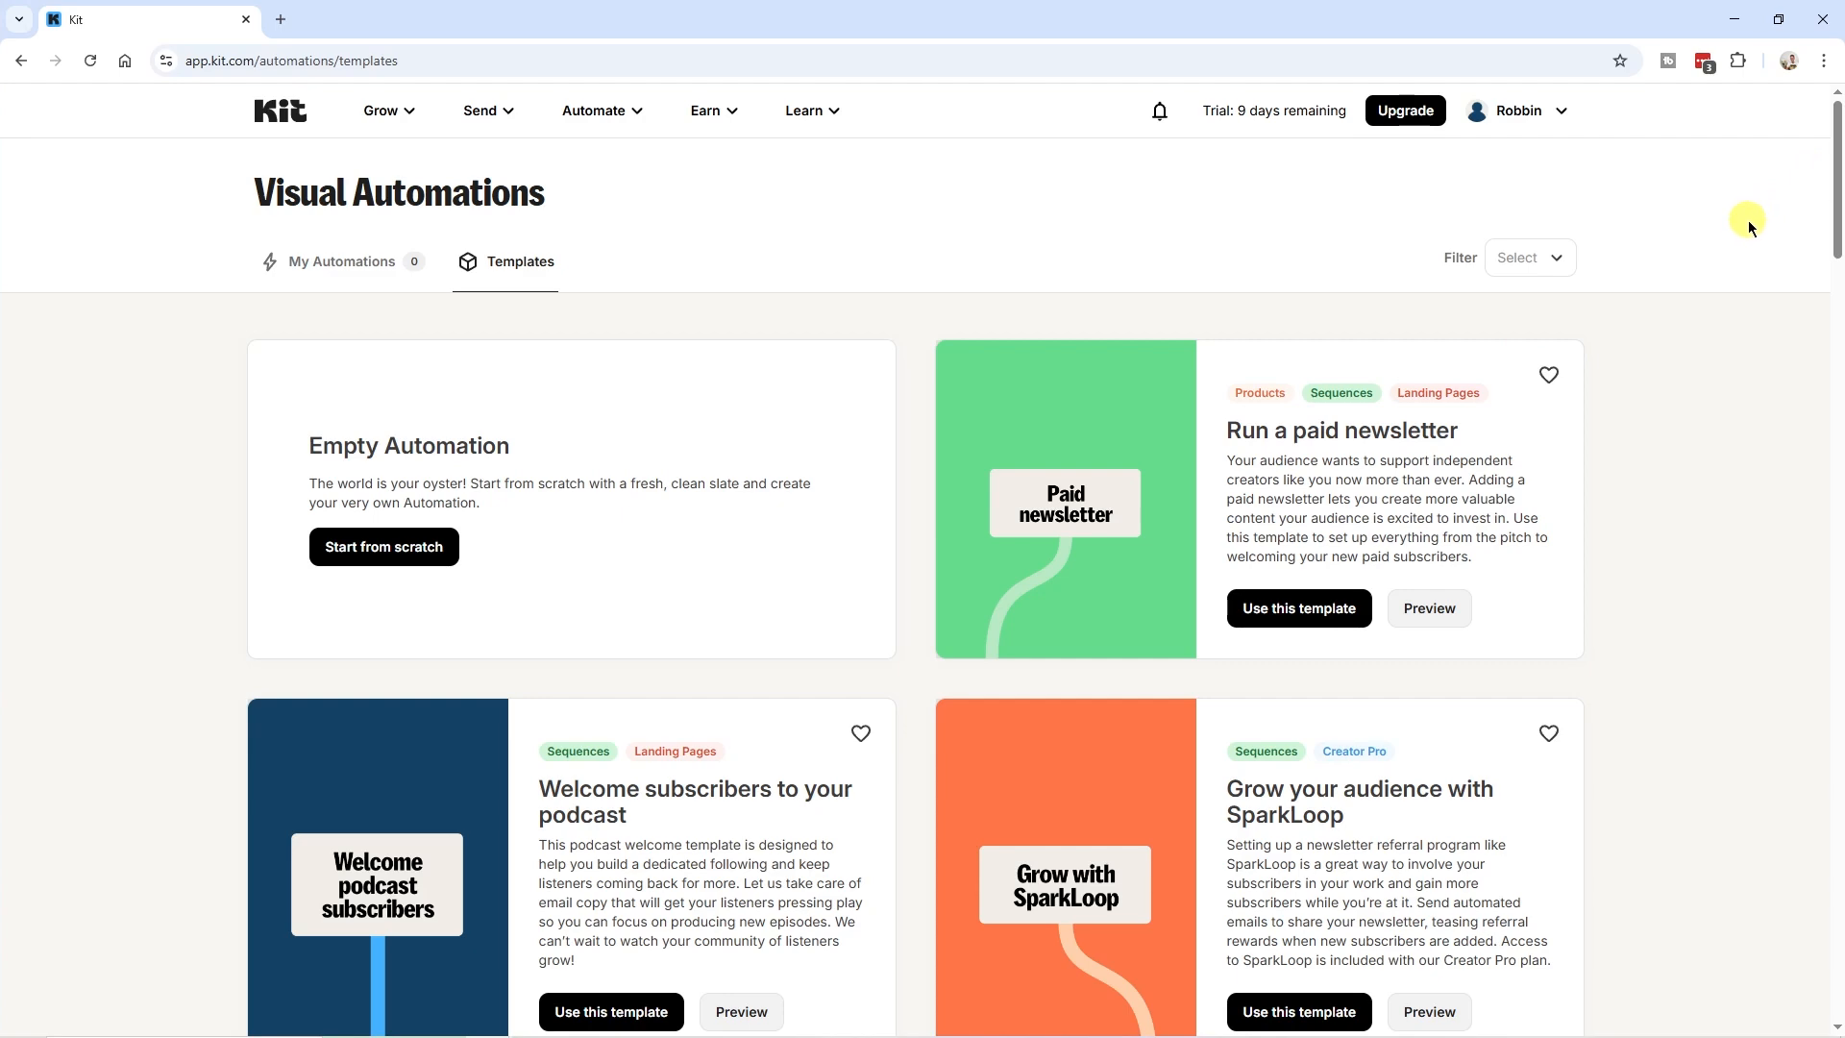
scroll(717, 741, down, 3)
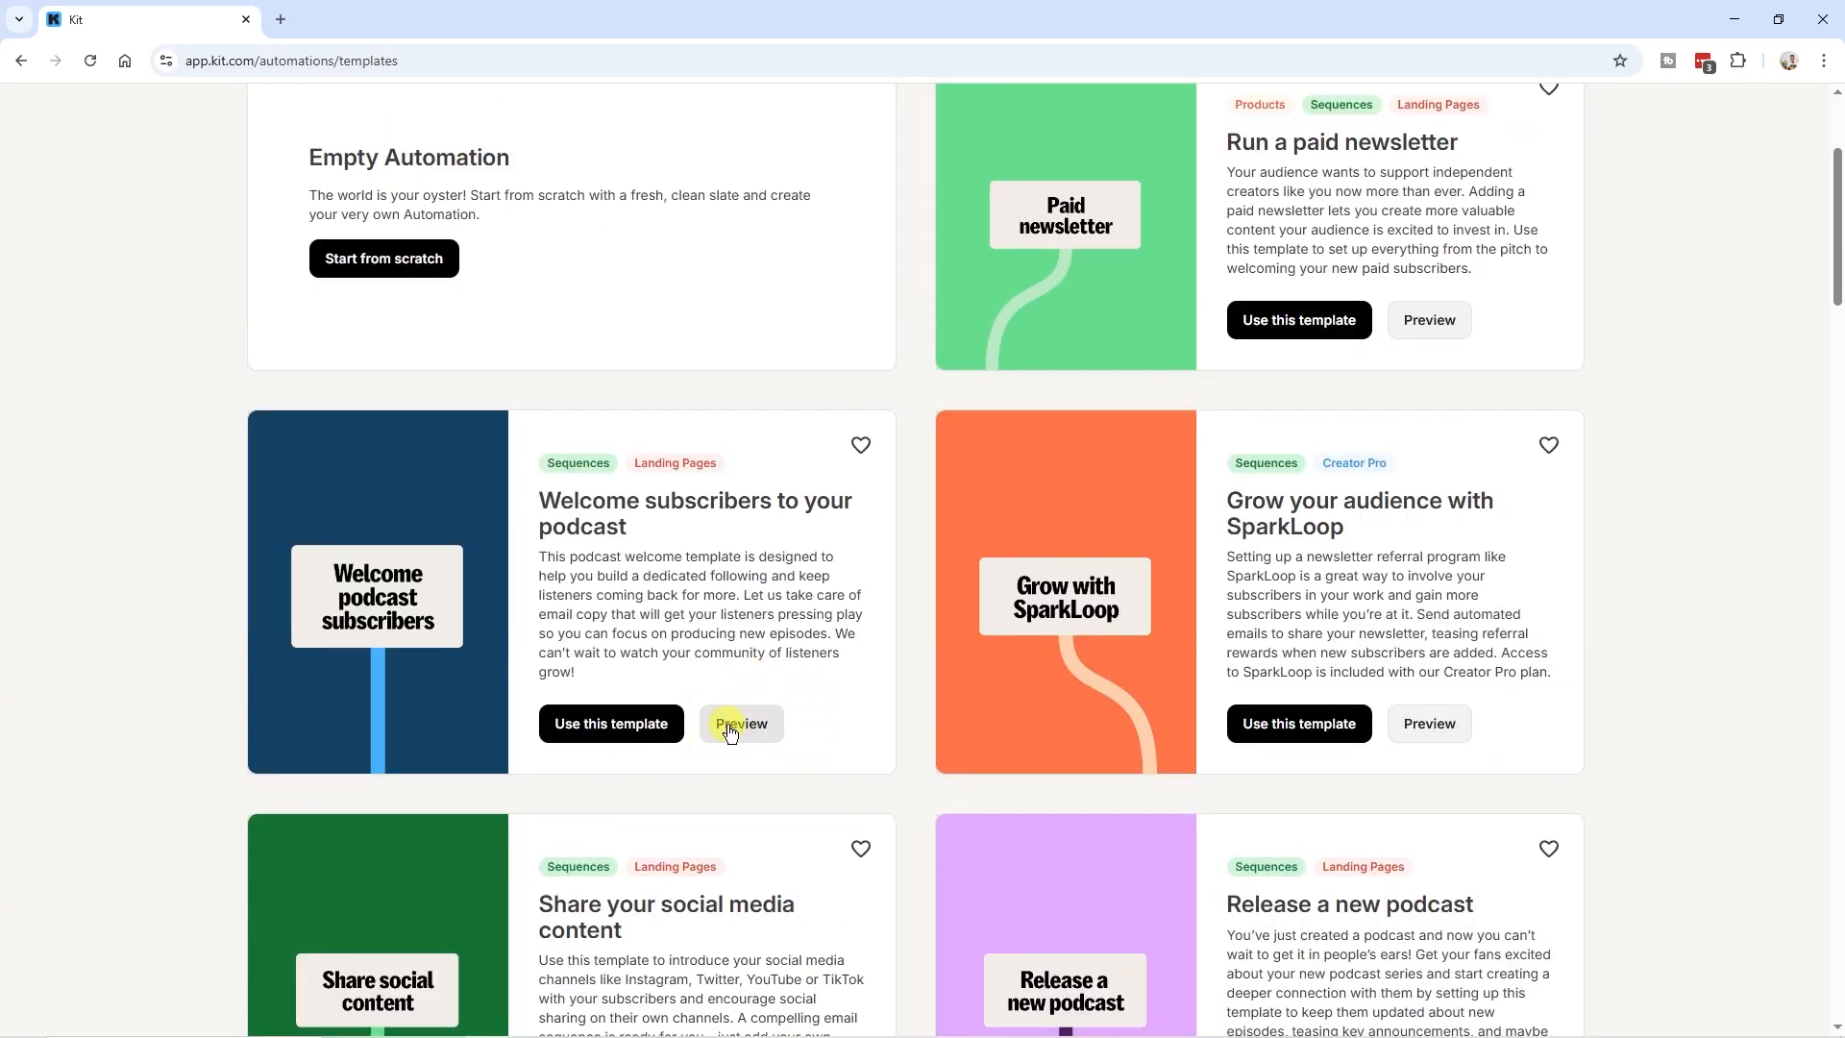
click(731, 734)
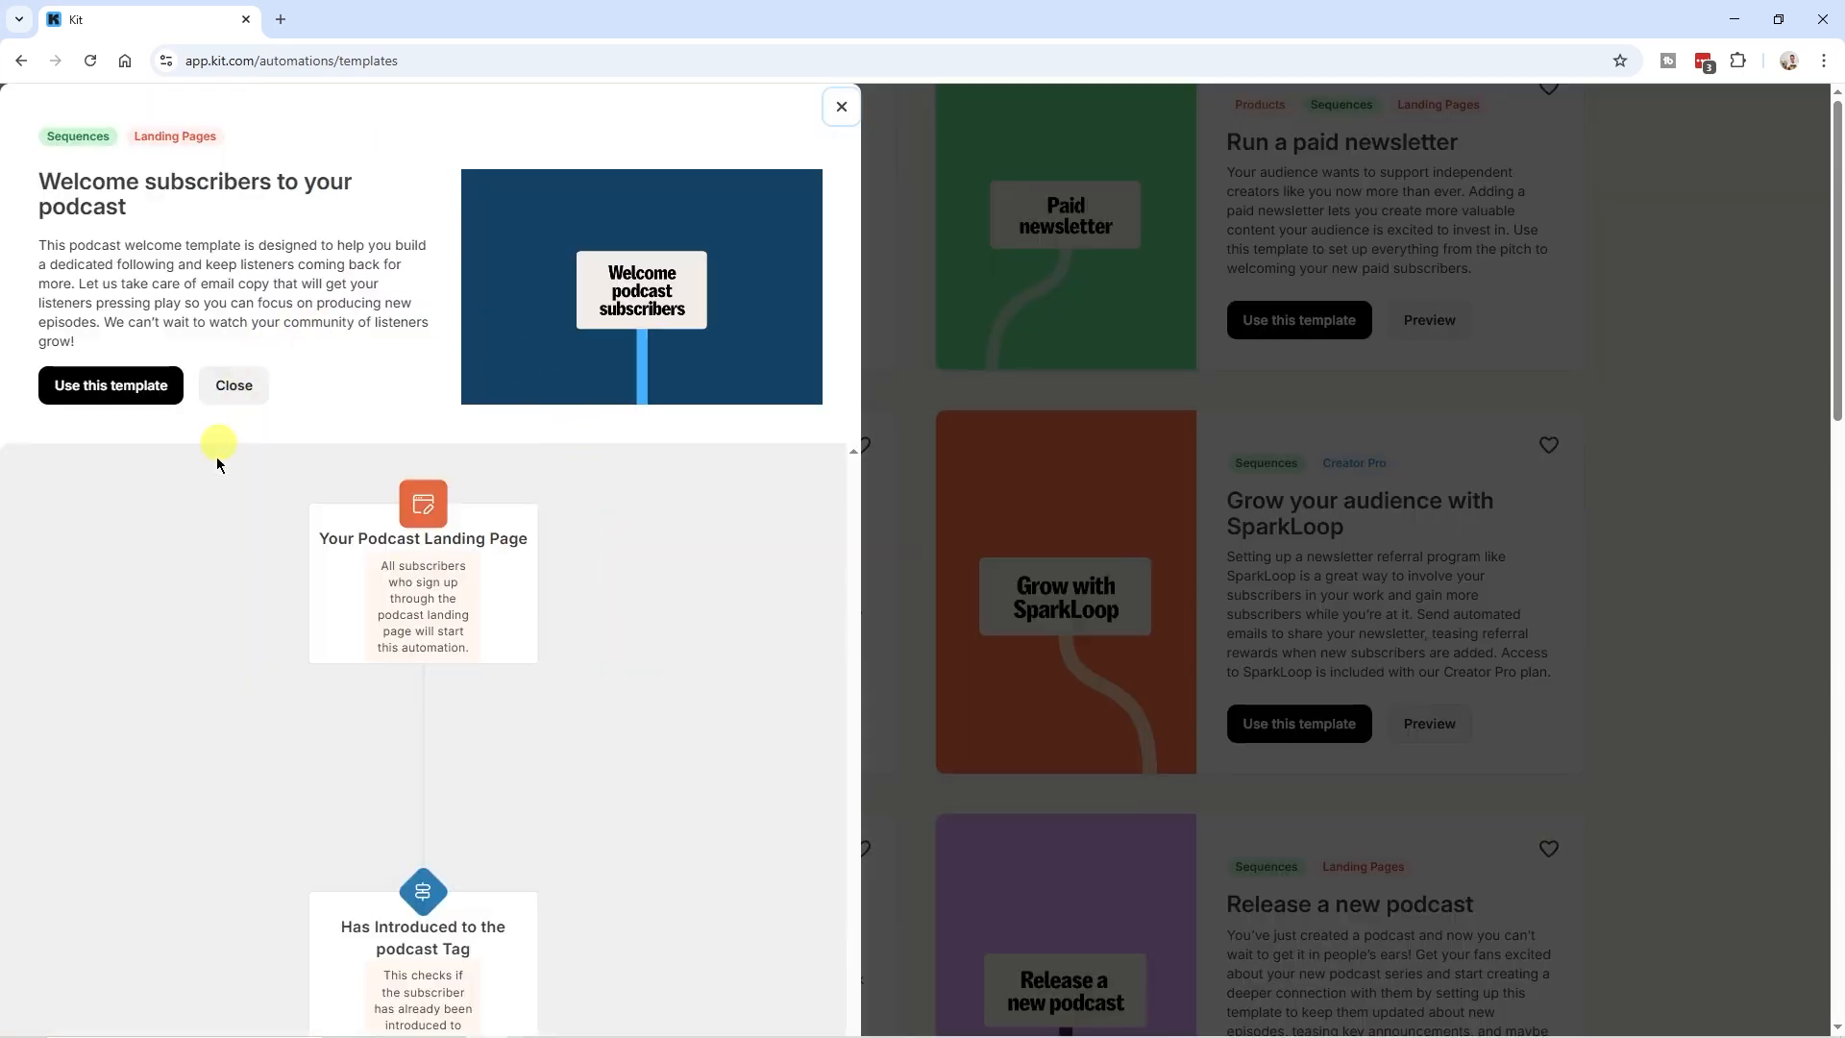
scroll(471, 543, down, 4)
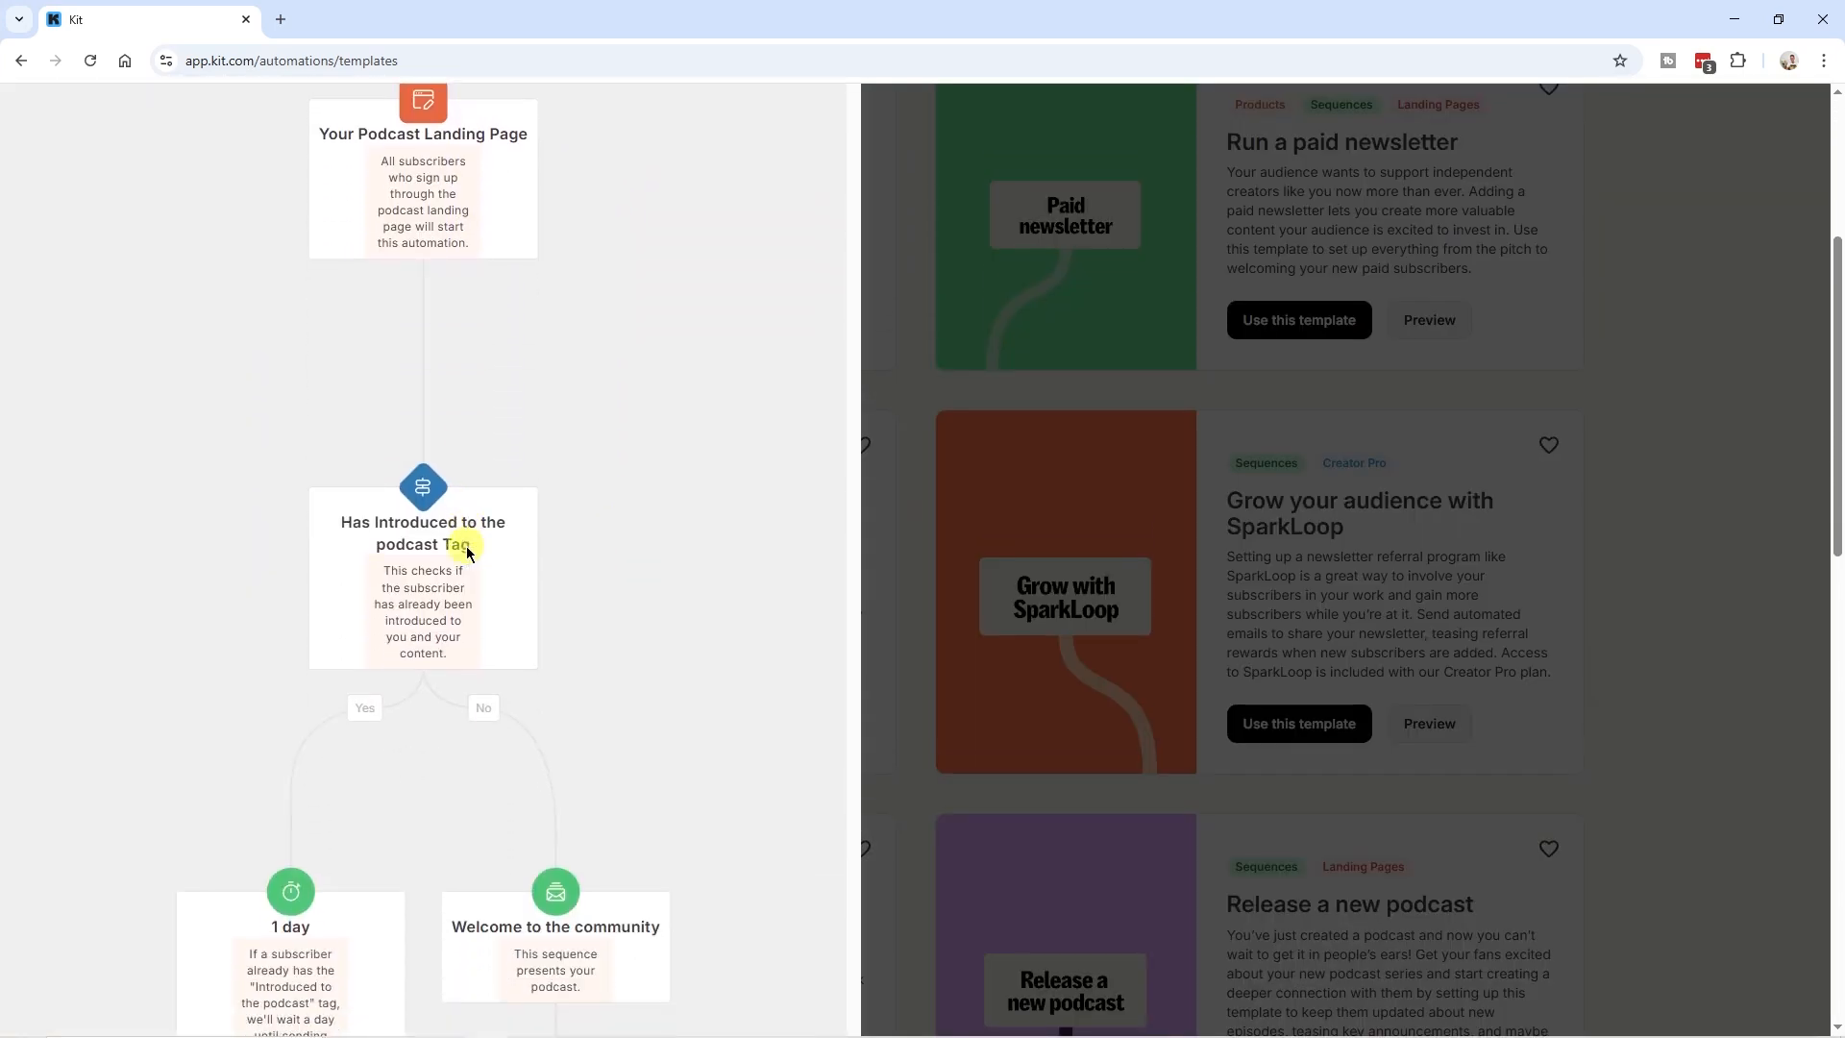
scroll(475, 543, up, 3)
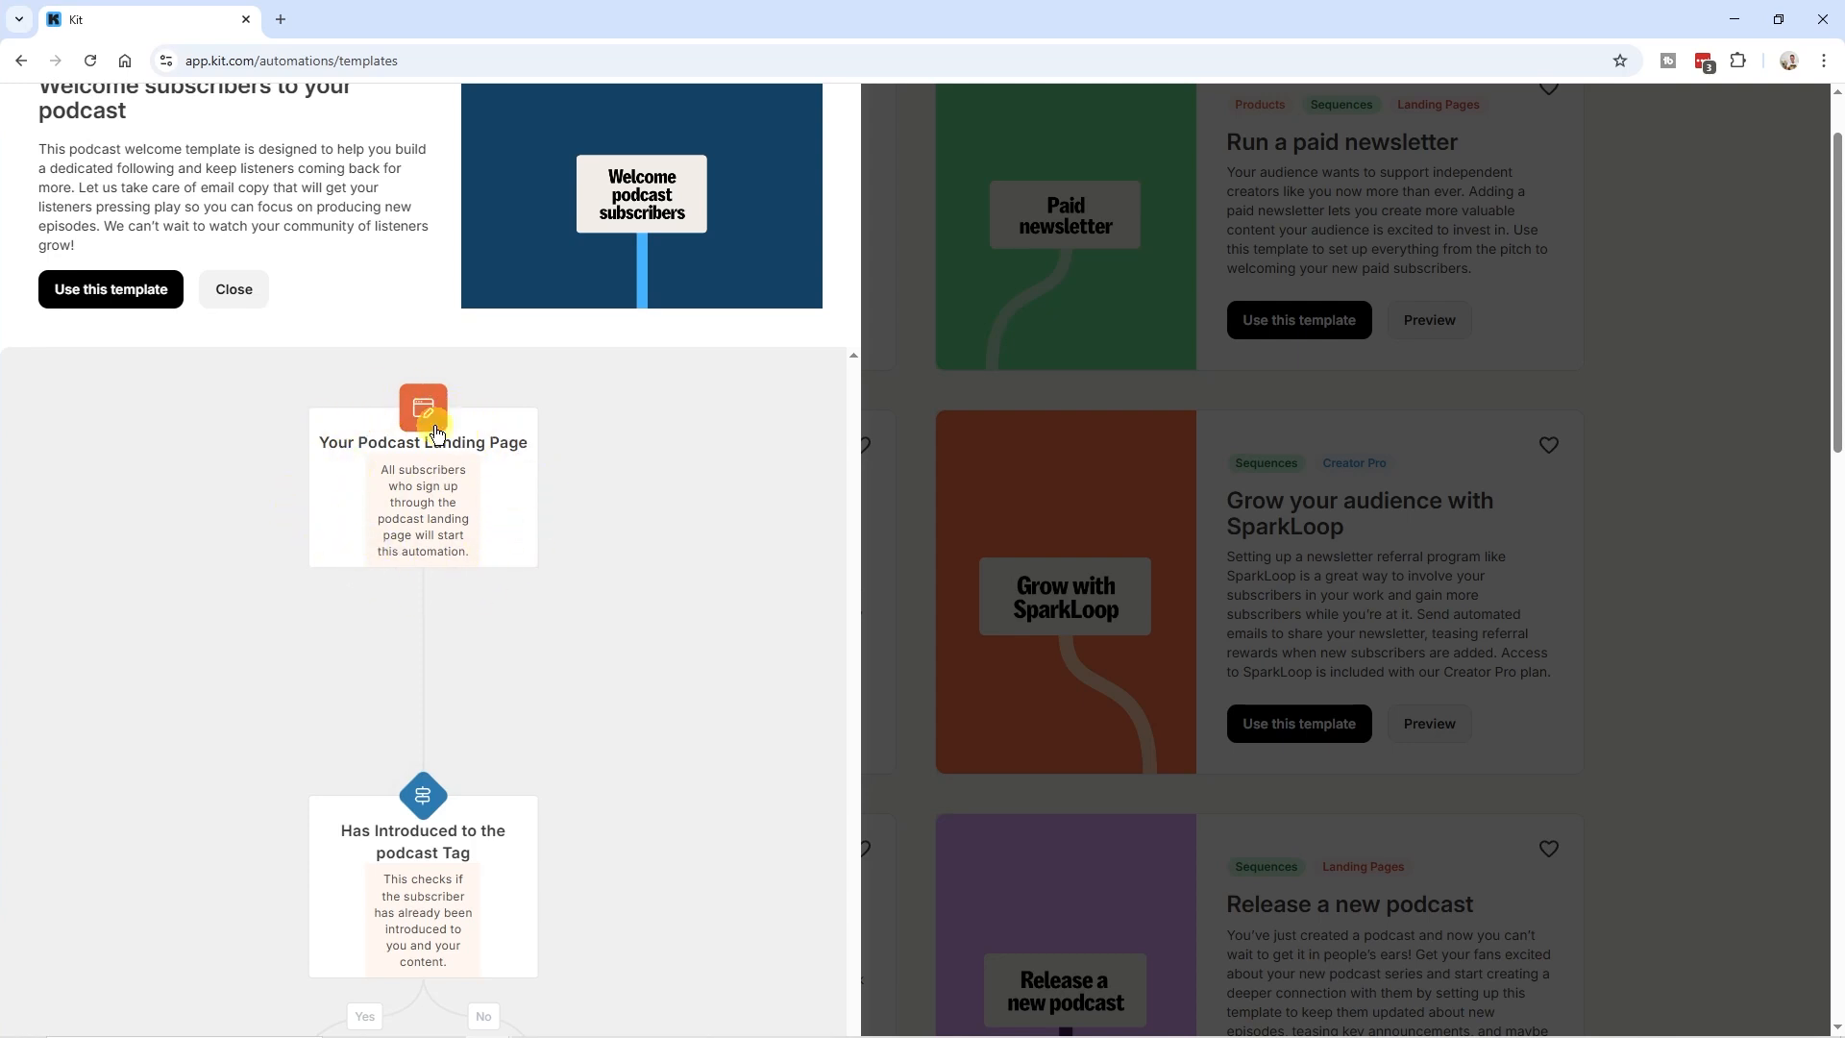
scroll(438, 706, up, 1)
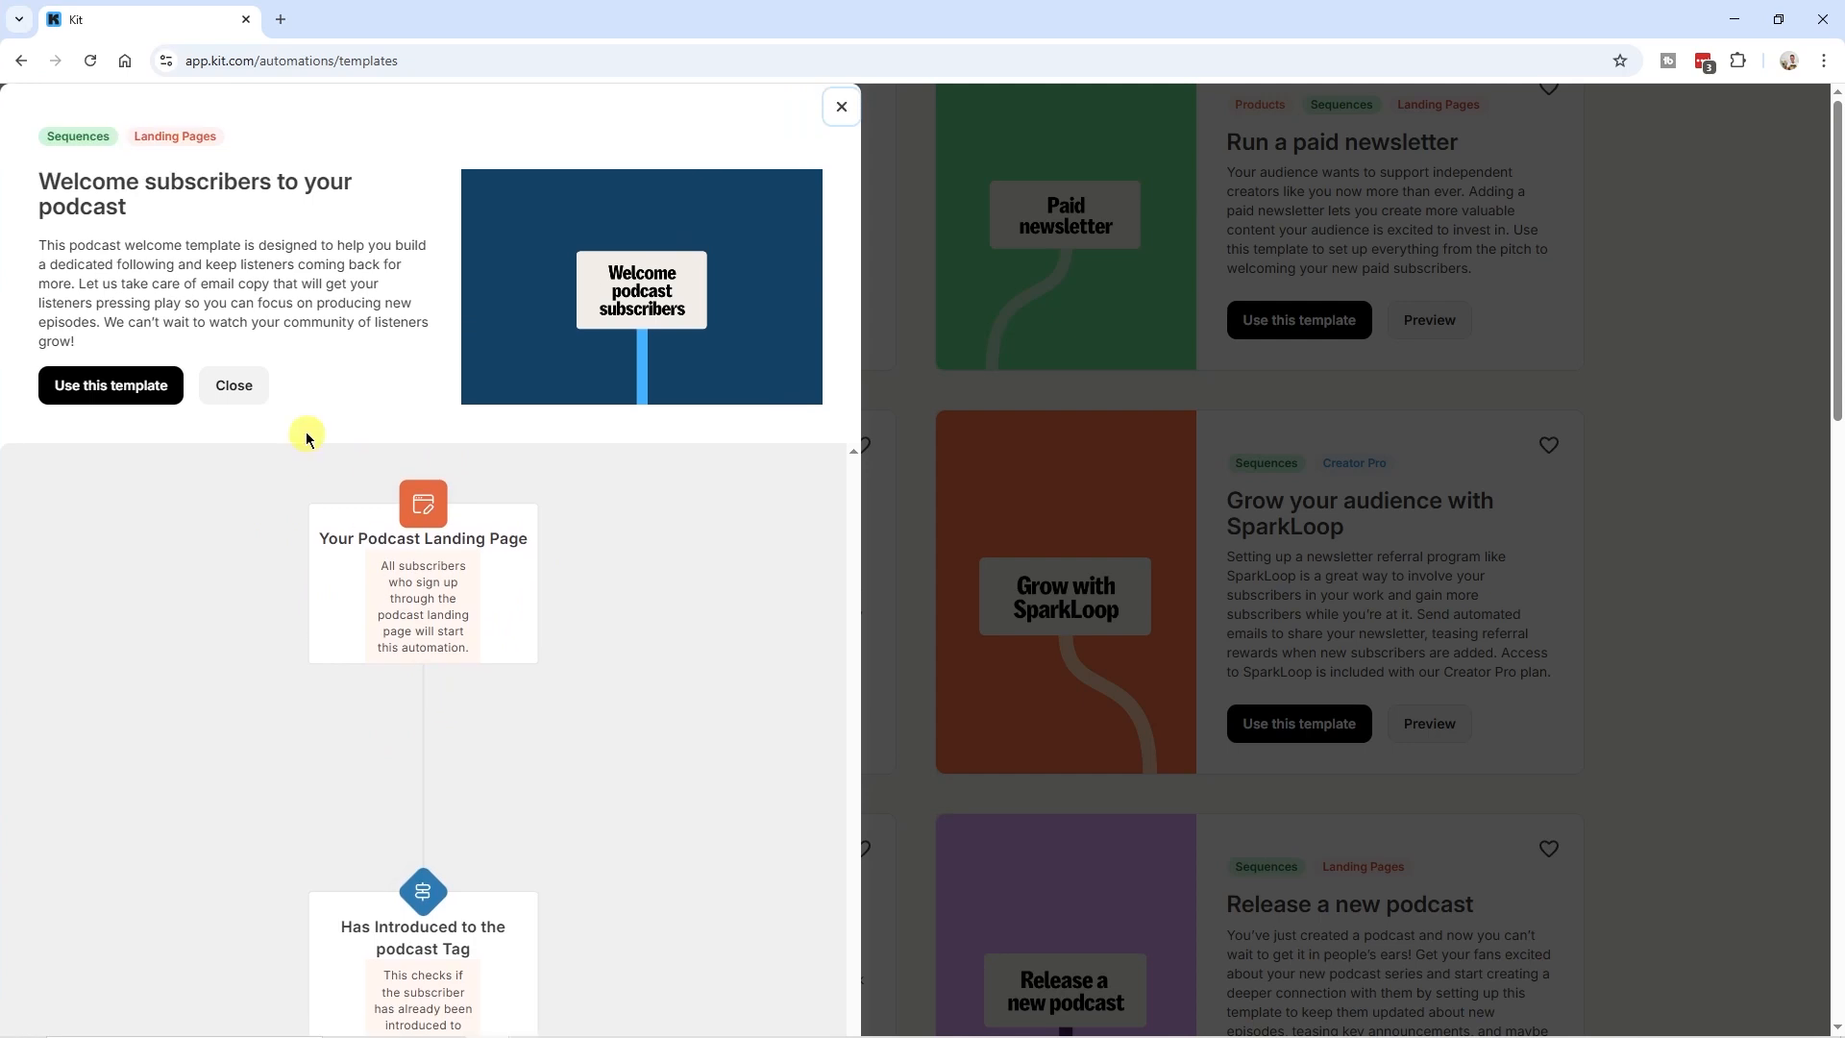
- Review the podcast welcome template's workflow through to the end of the automation and close the preview
triple_click(44, 176)
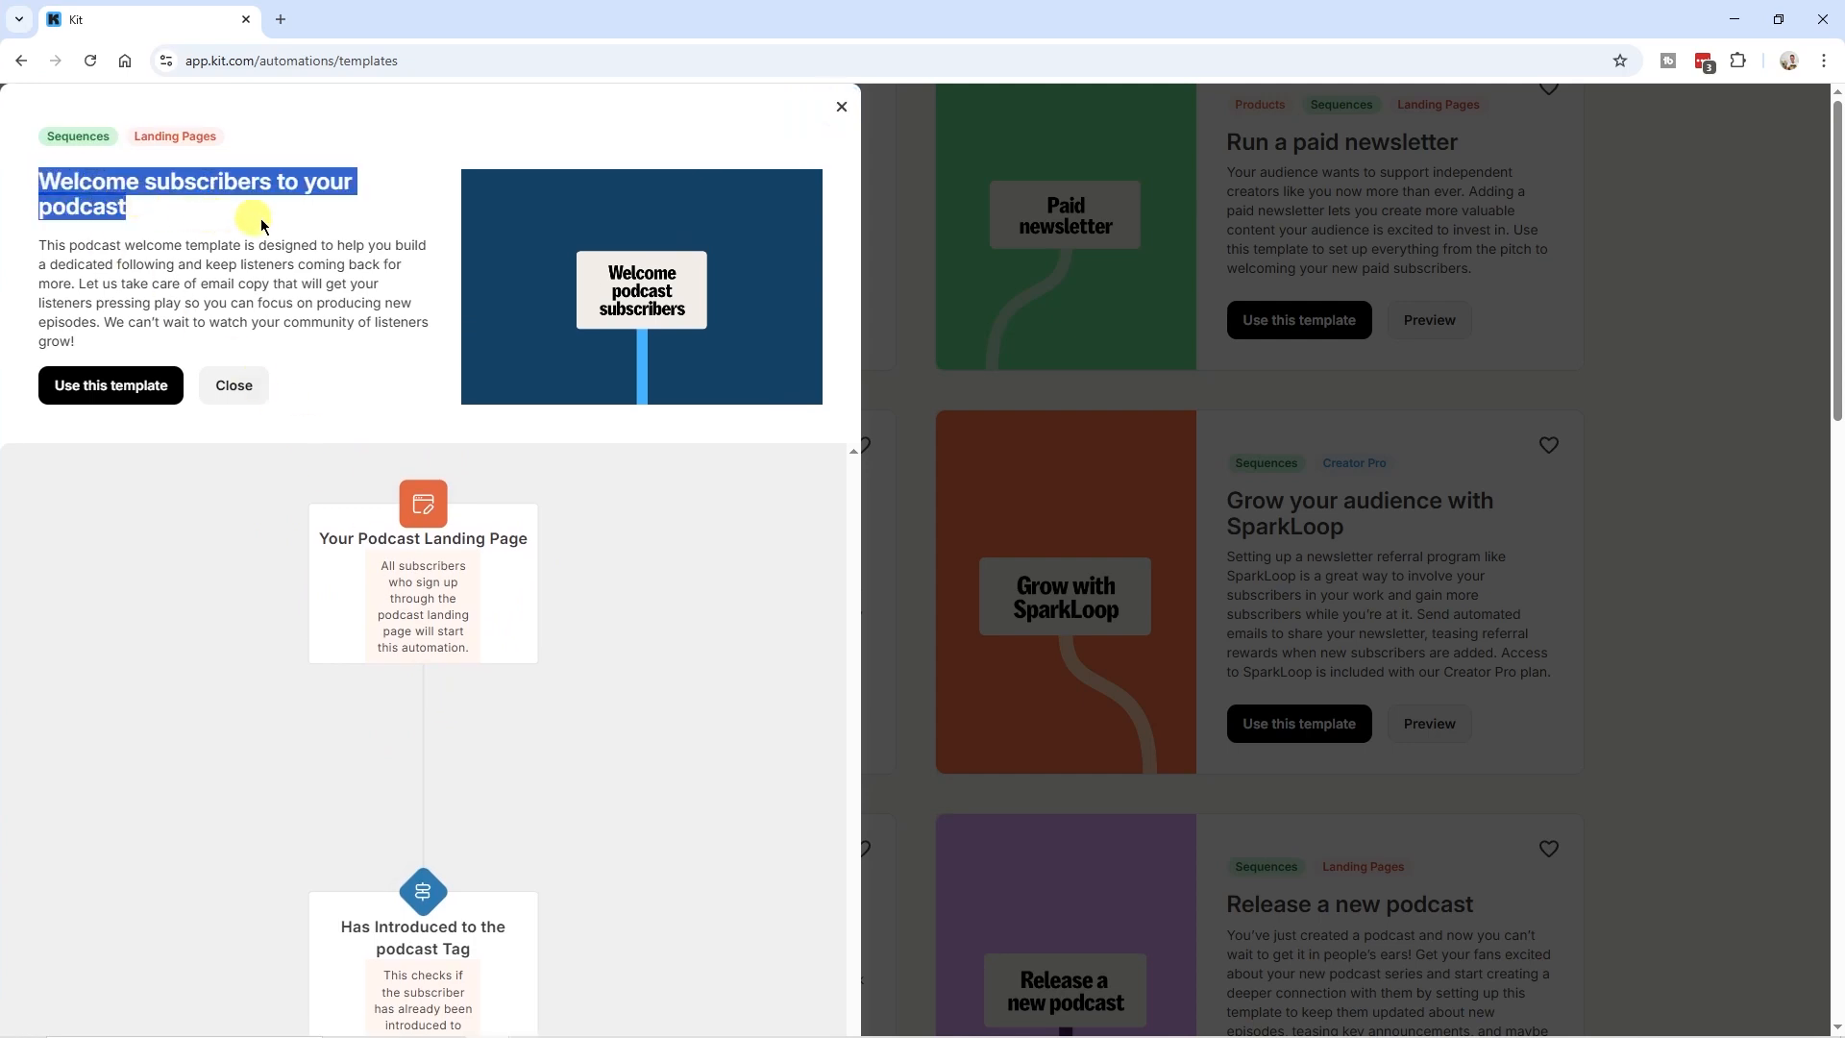
scroll(352, 492, down, 1)
scroll(352, 492, down, 3)
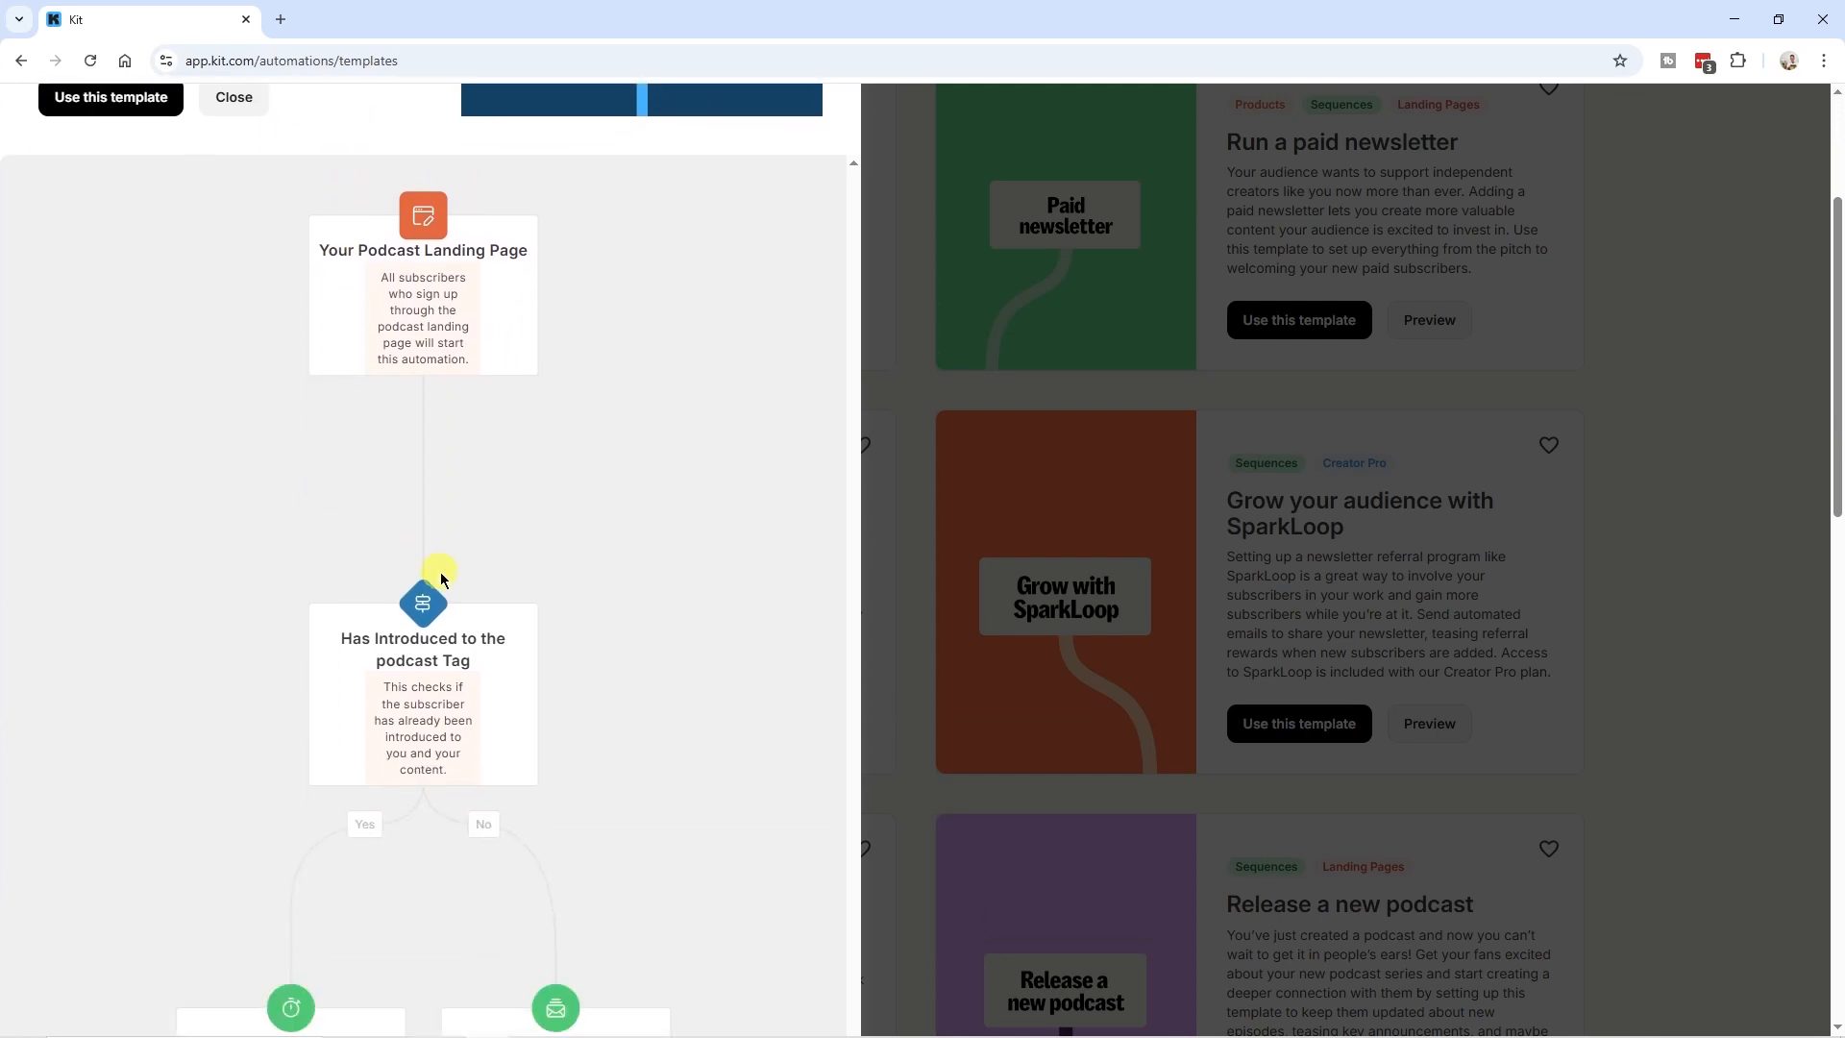
scroll(441, 576, down, 2)
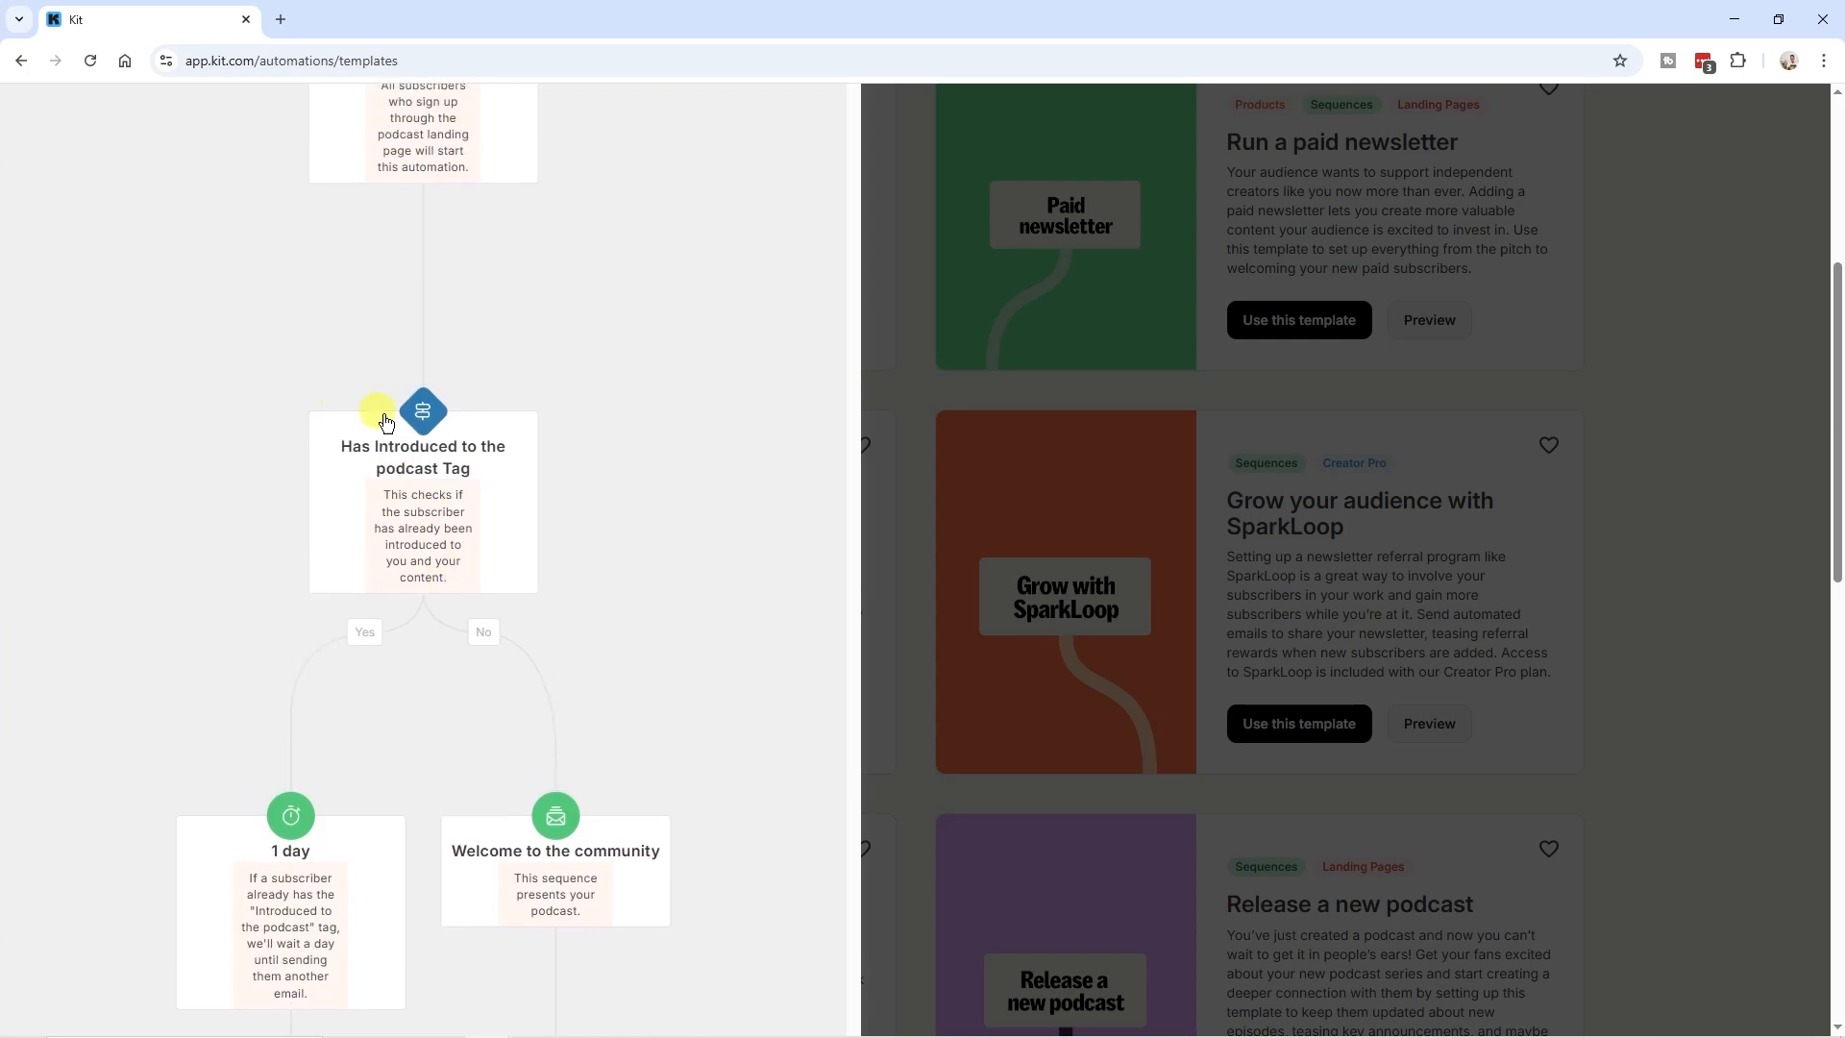
scroll(490, 596, down, 12)
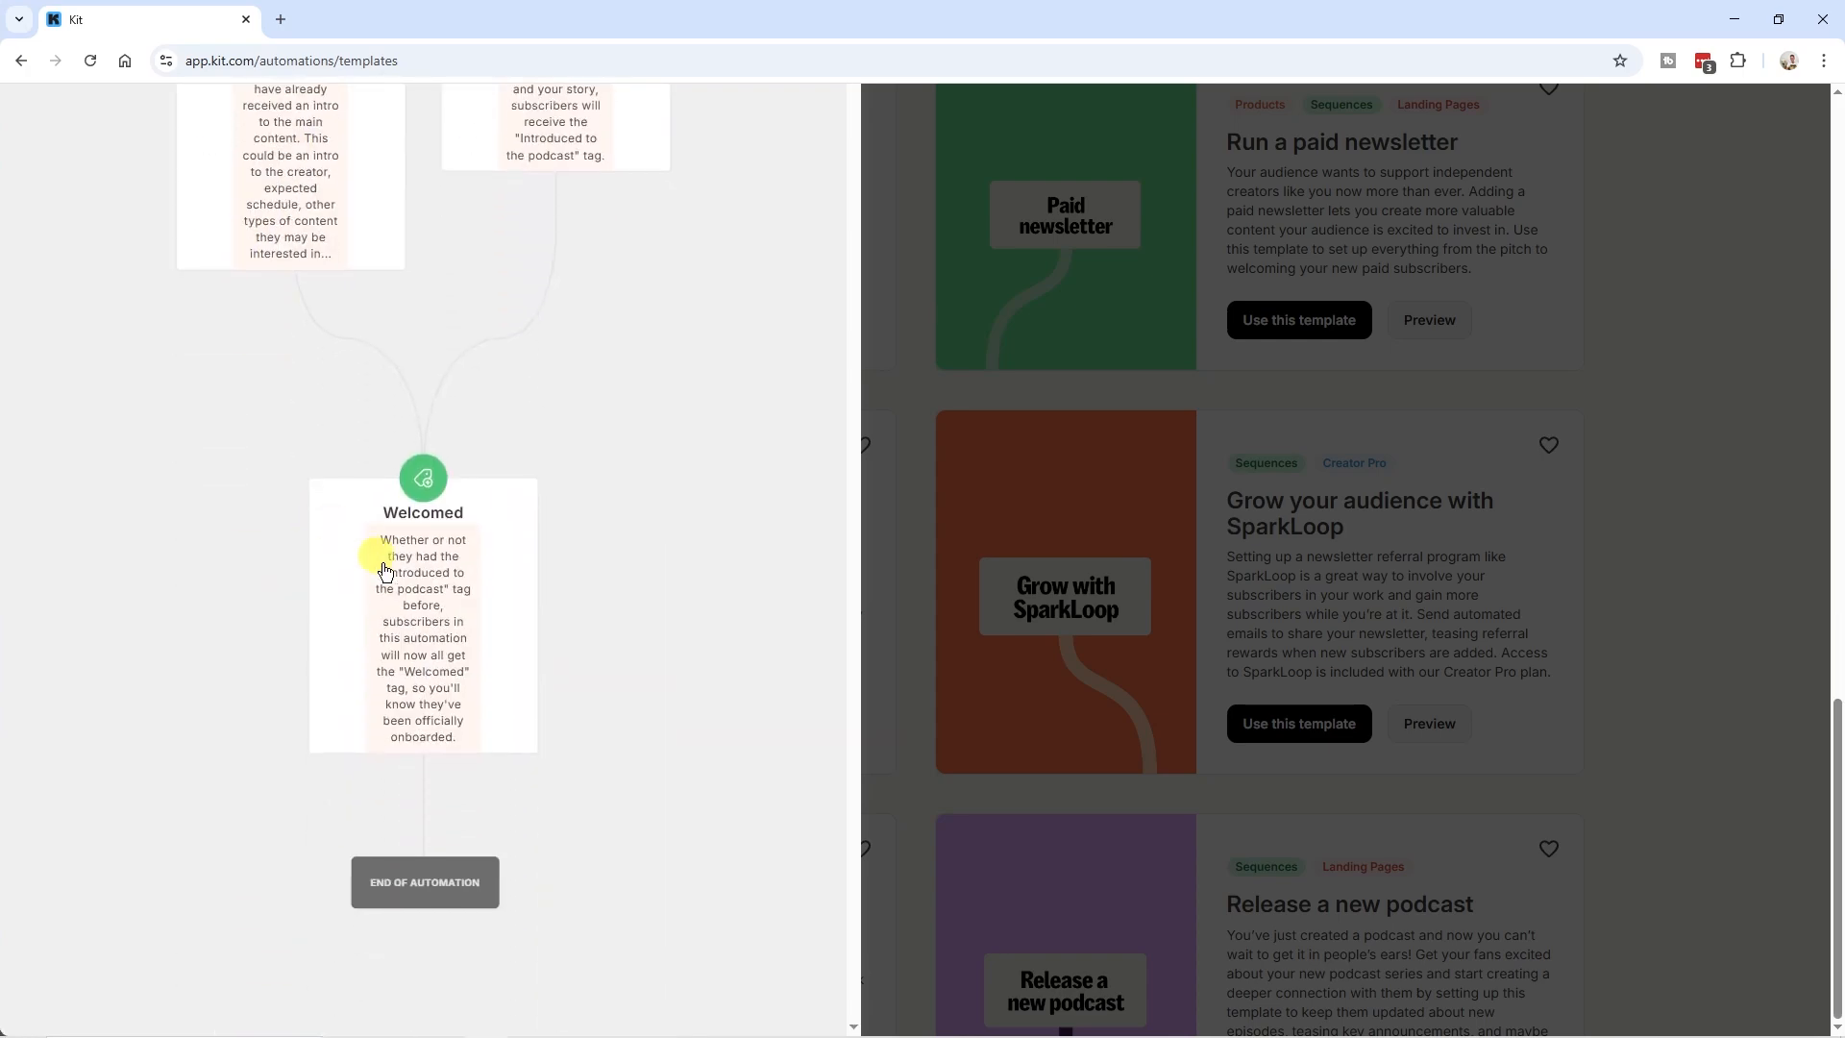
scroll(461, 634, up, 20)
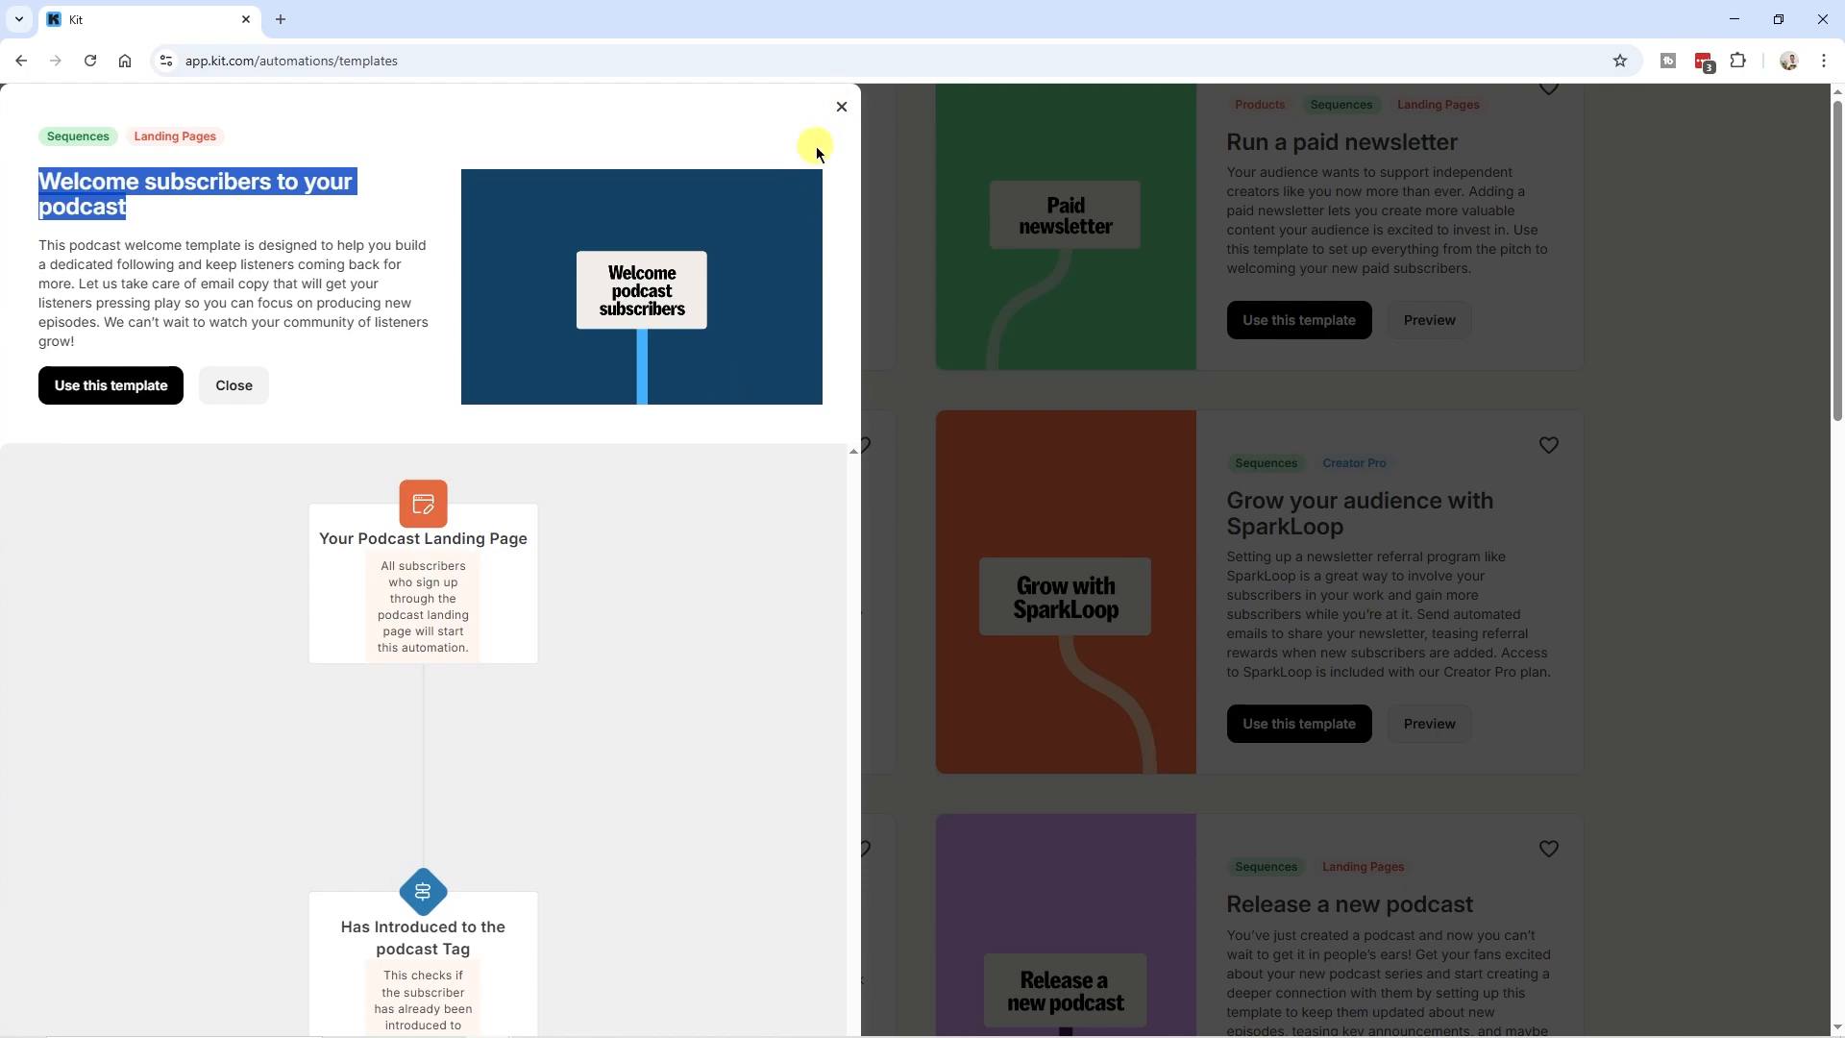
click(842, 110)
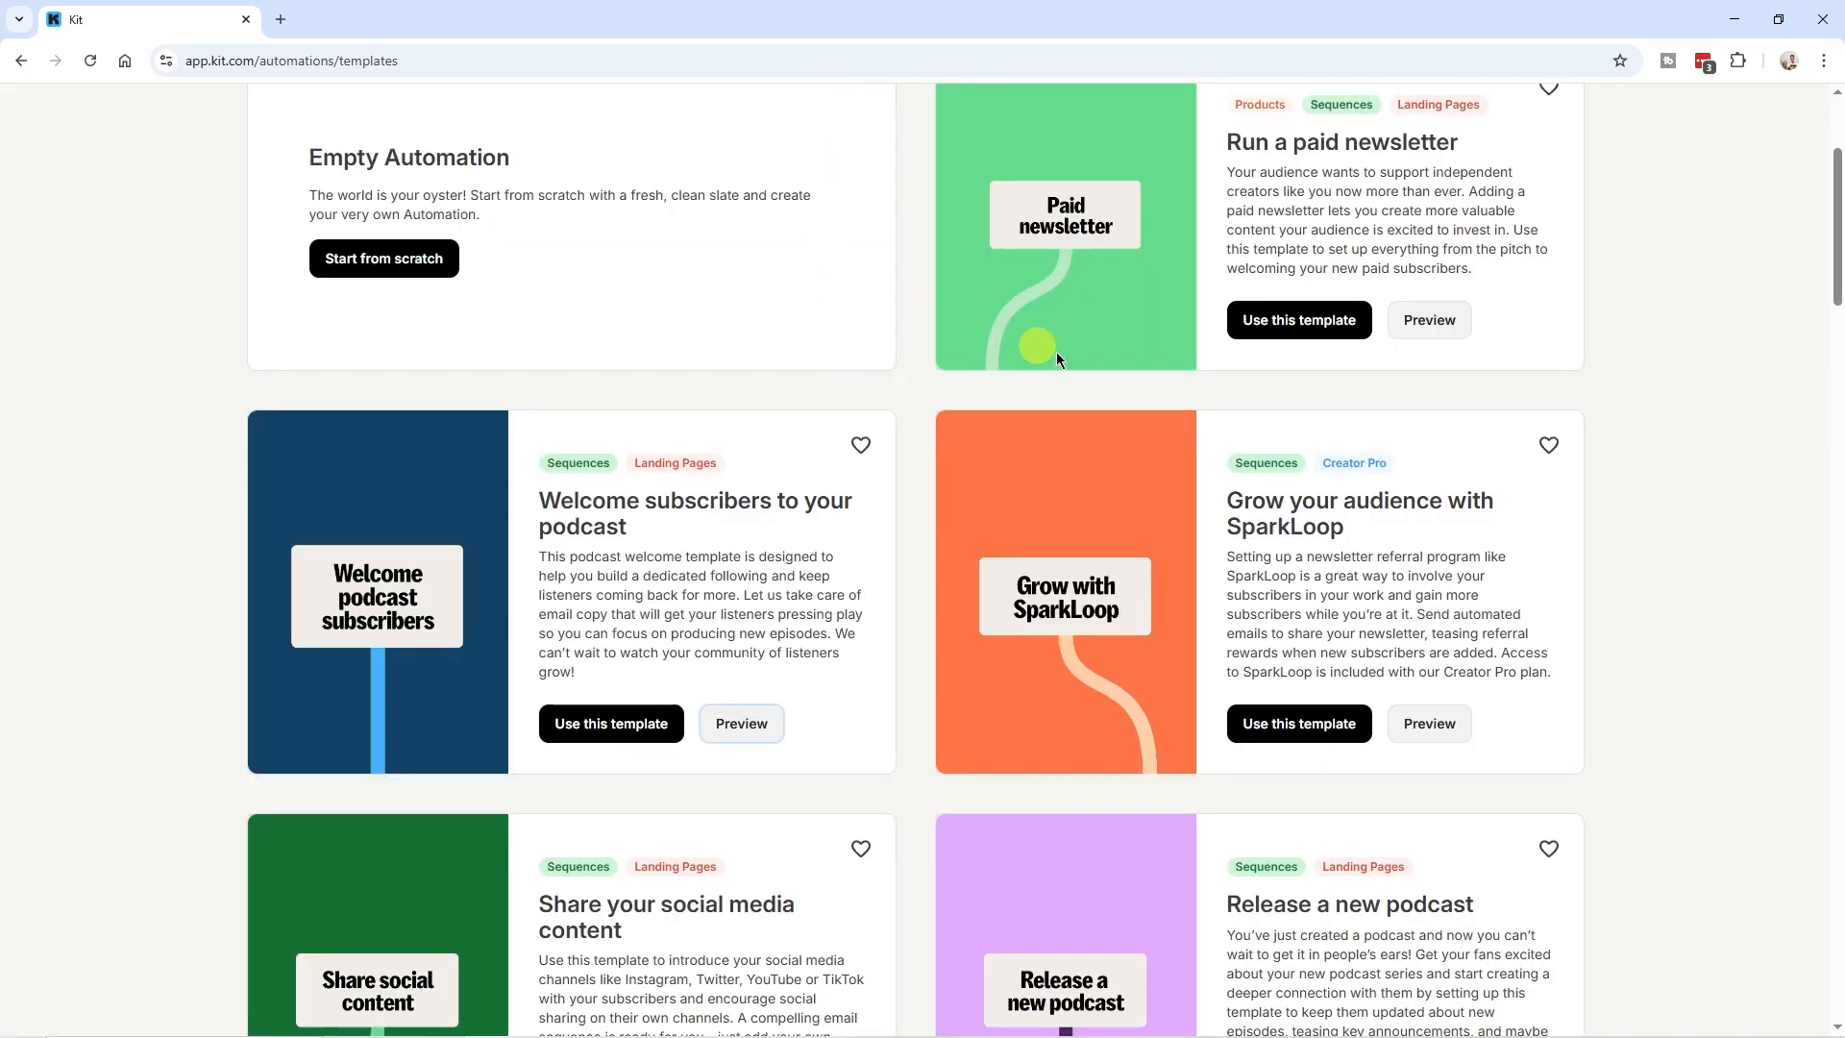
- Browse the other automation templates in the gallery
scroll(1459, 776, down, 9)
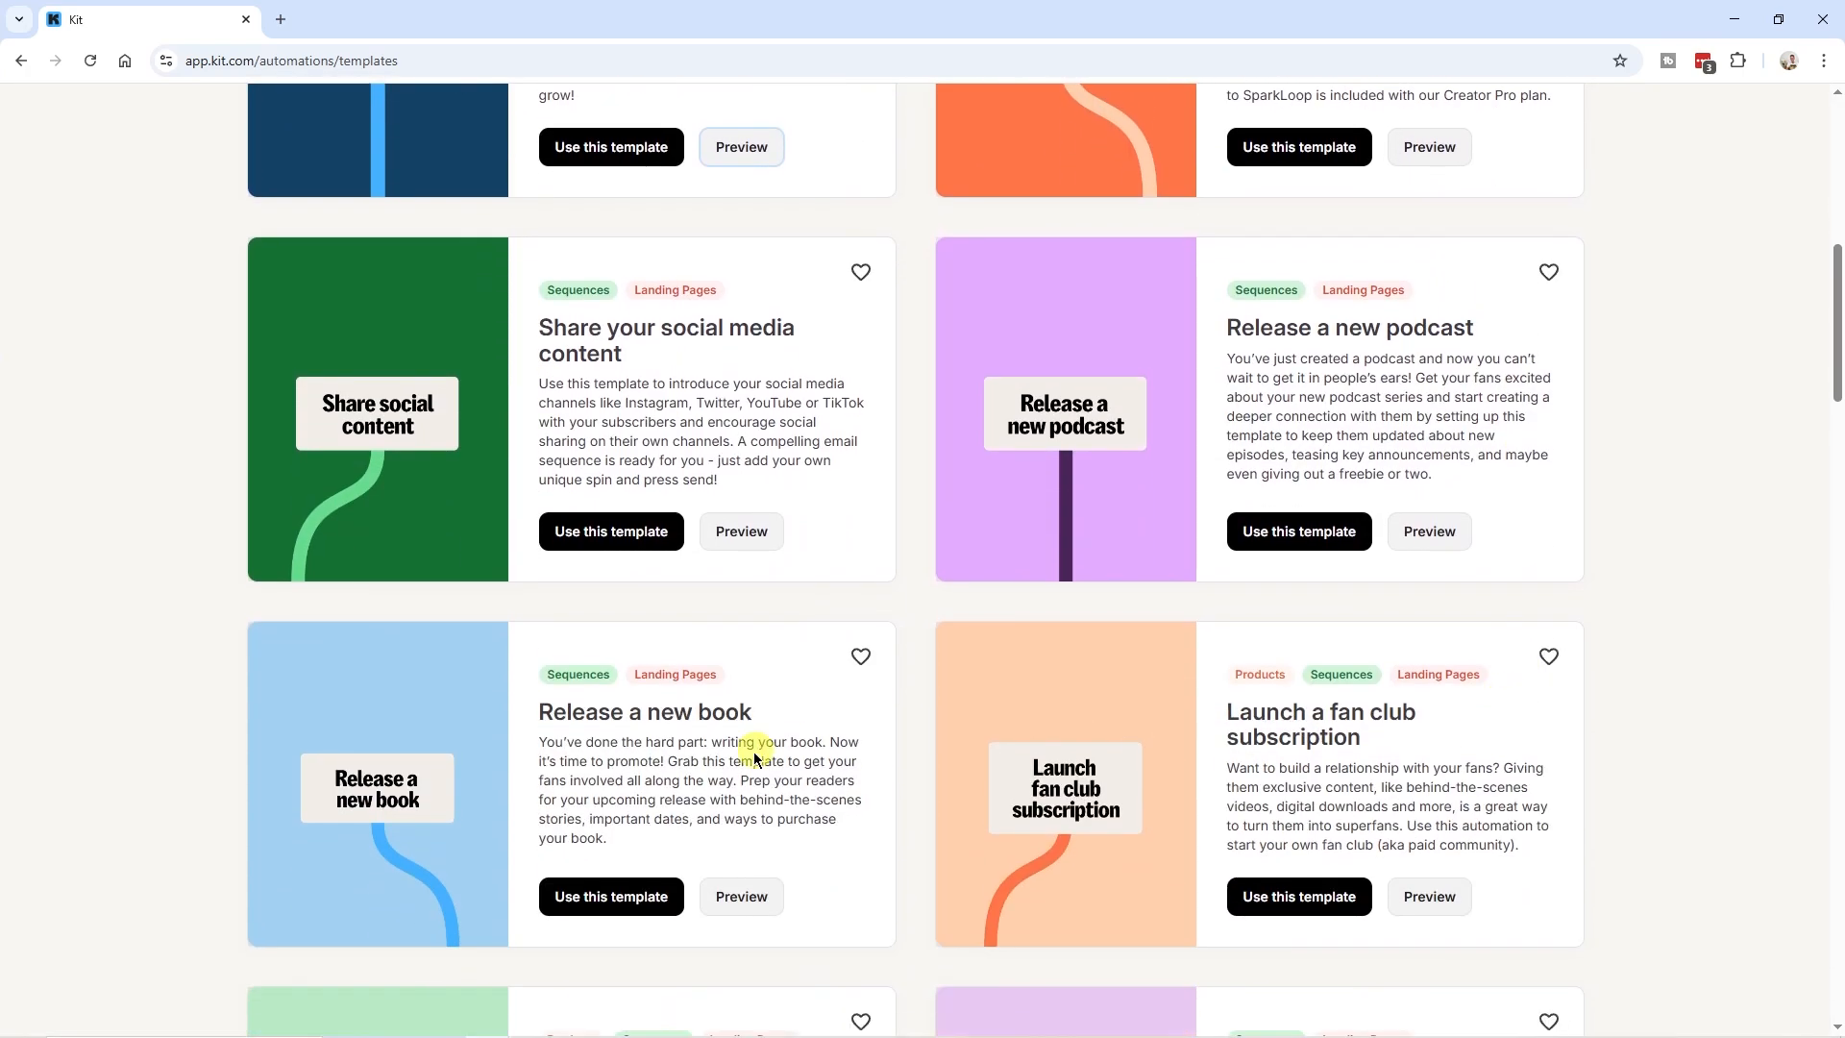
scroll(803, 749, down, 7)
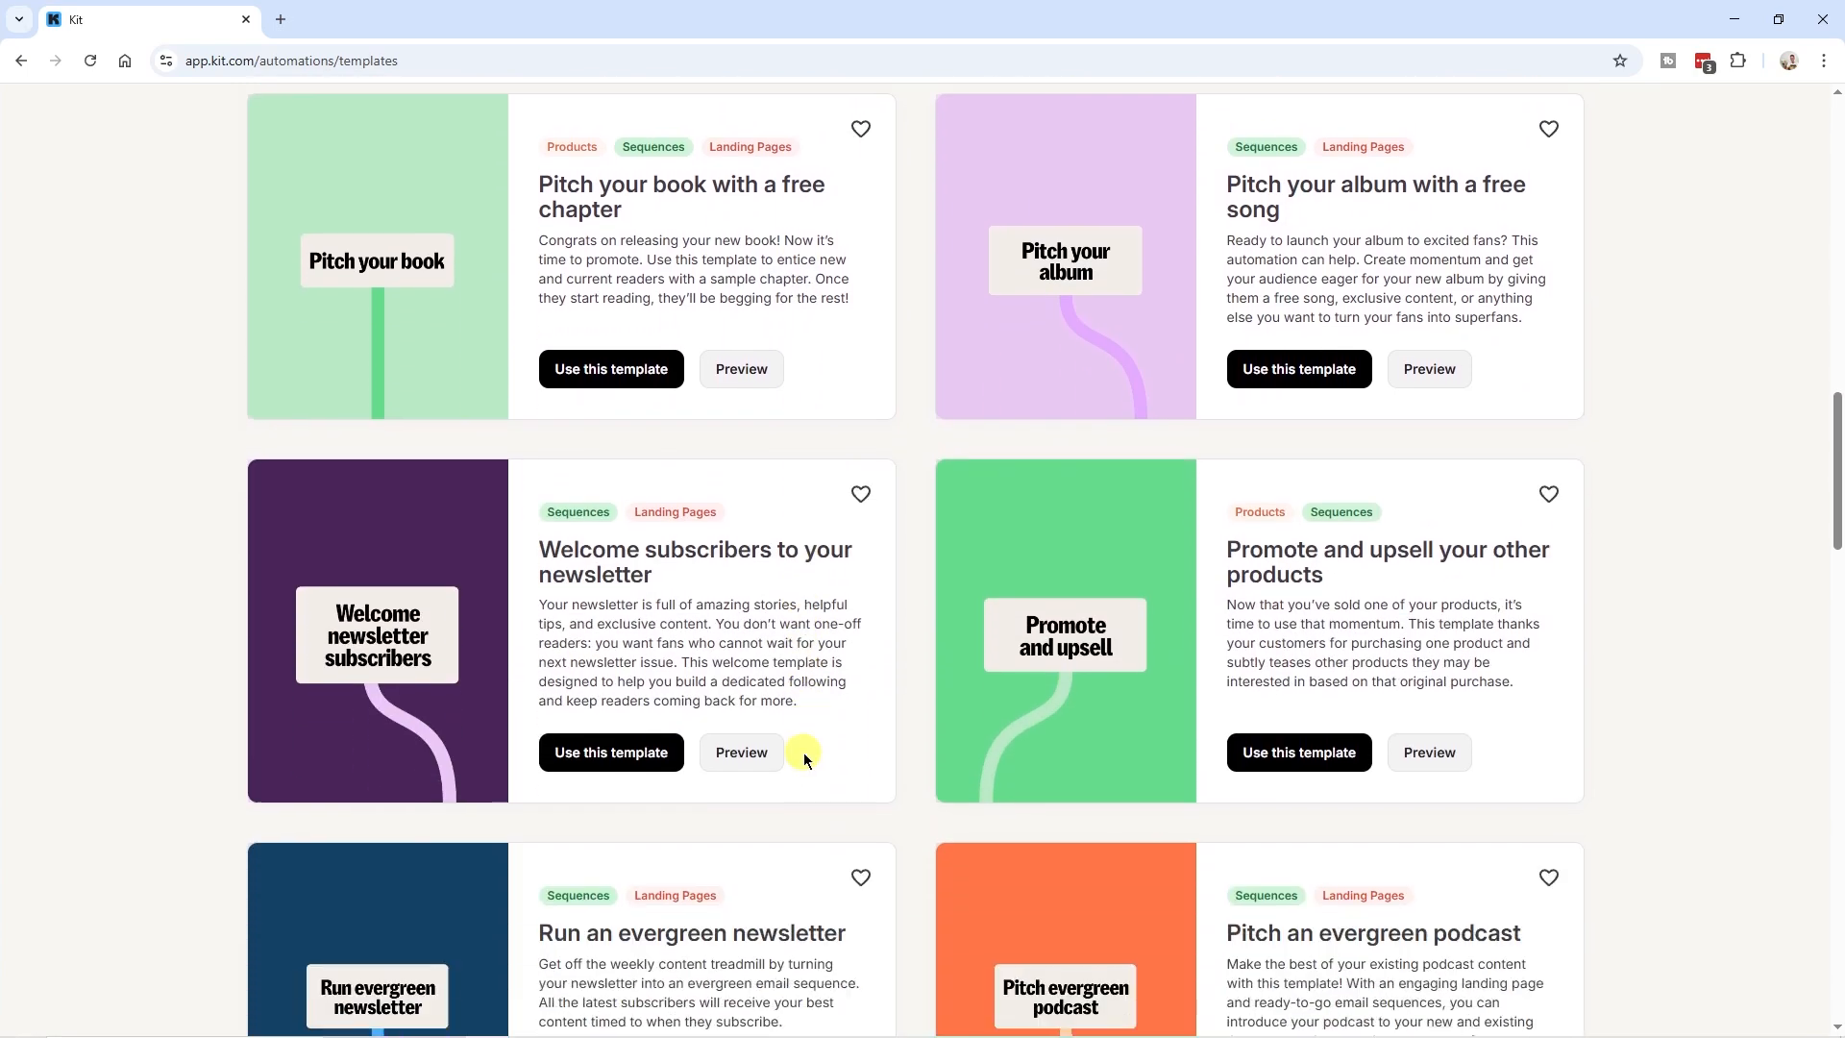
scroll(803, 751, up, 8)
scroll(804, 754, up, 10)
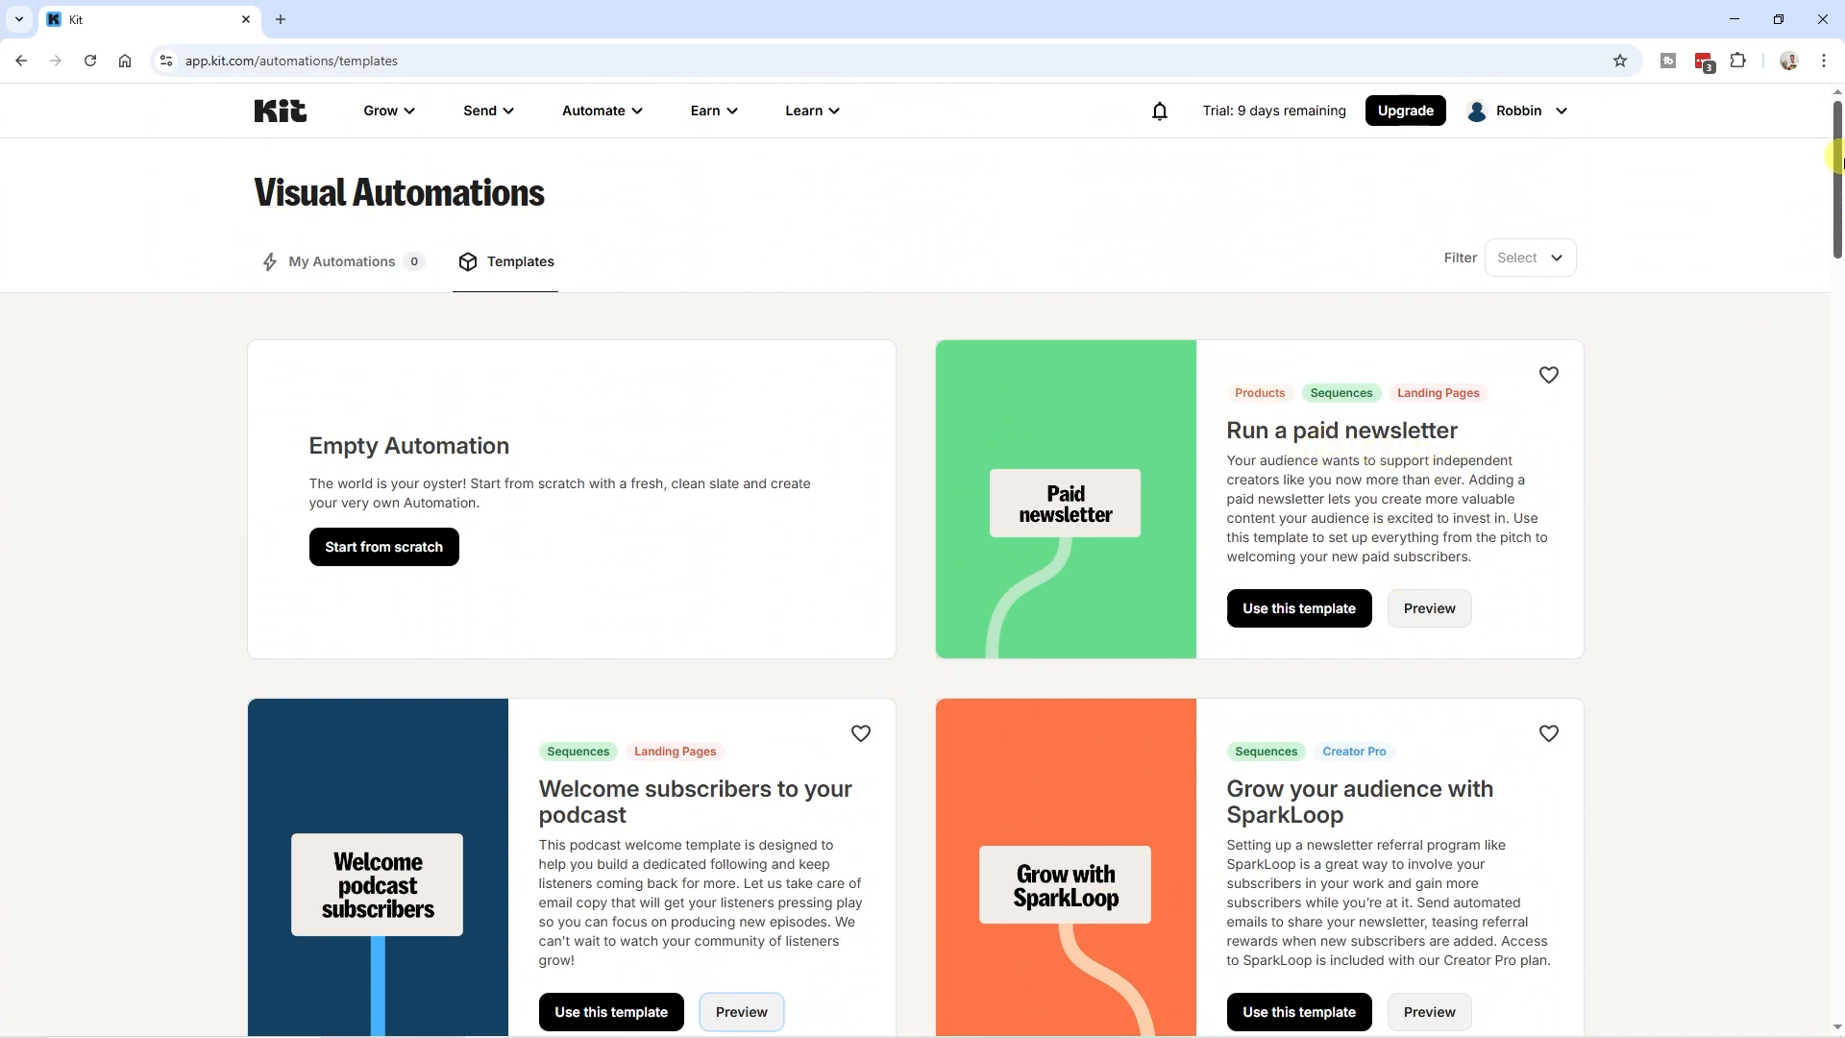
scroll(1480, 673, down, 6)
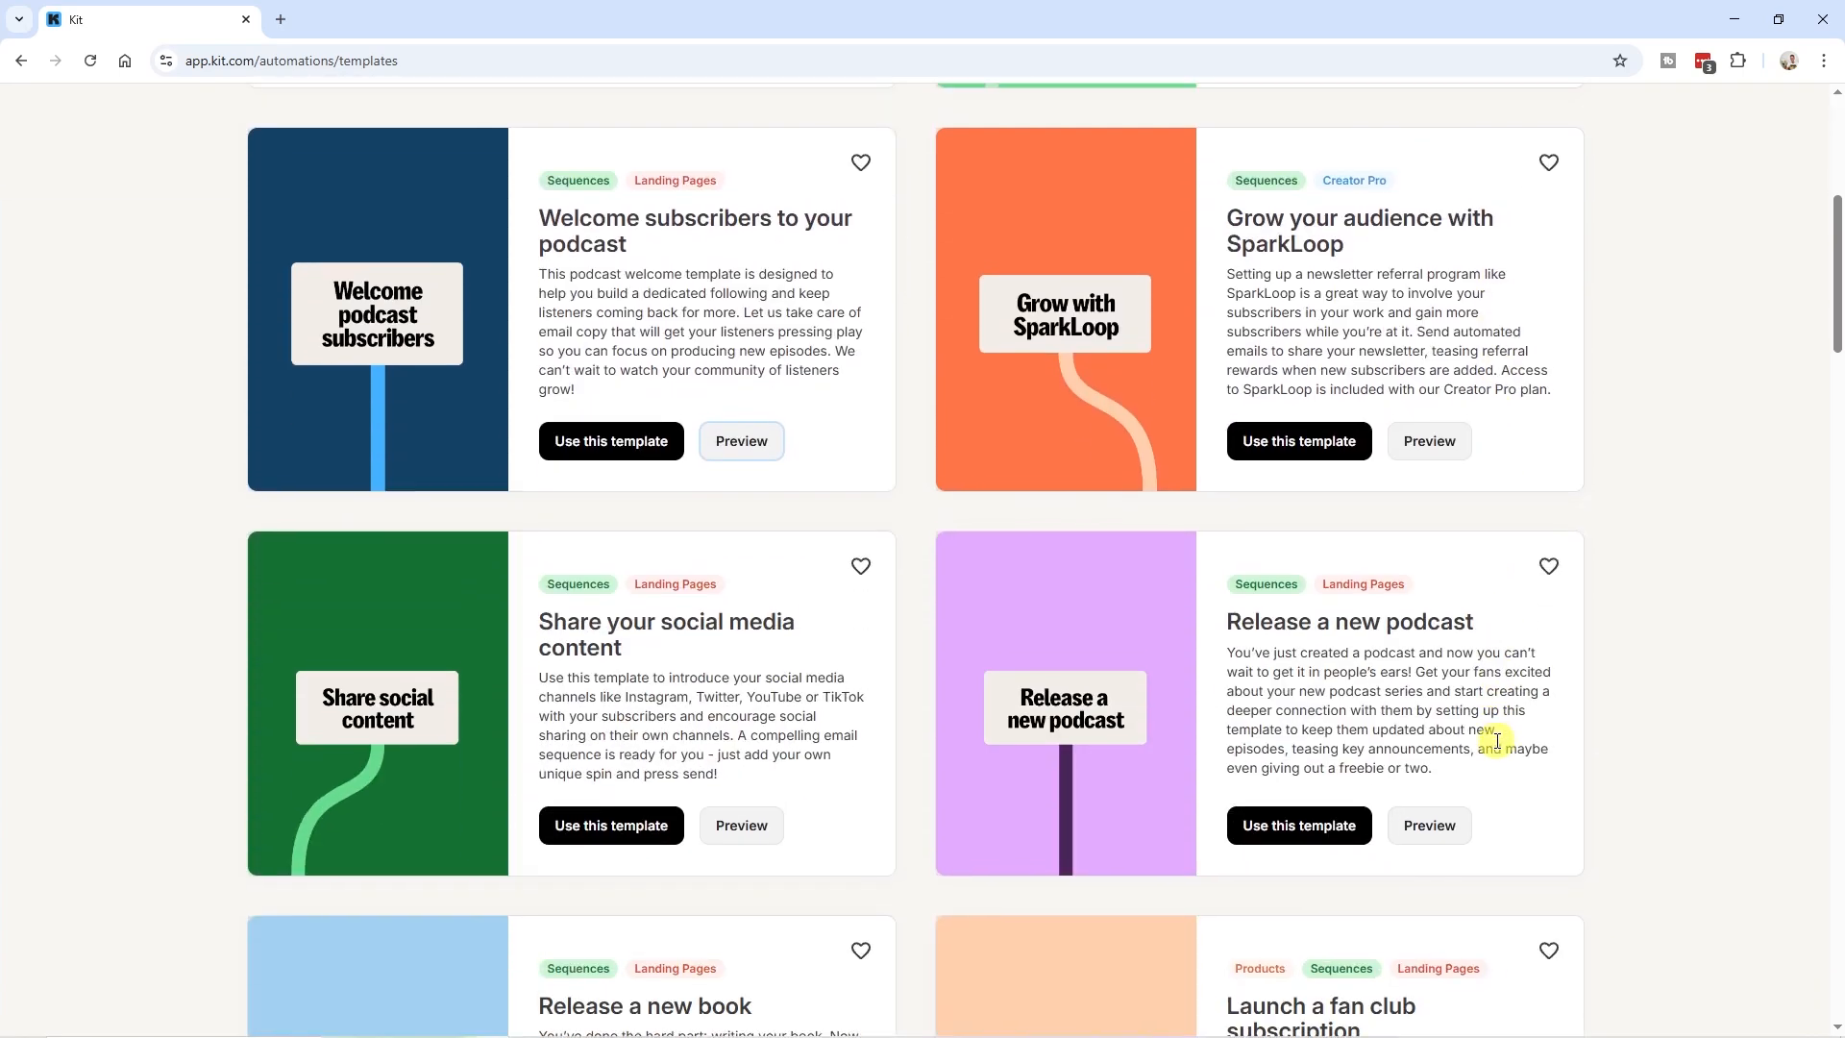
- Create an empty automation from scratch and start building it to bring up its entry options
scroll(1524, 741, up, 6)
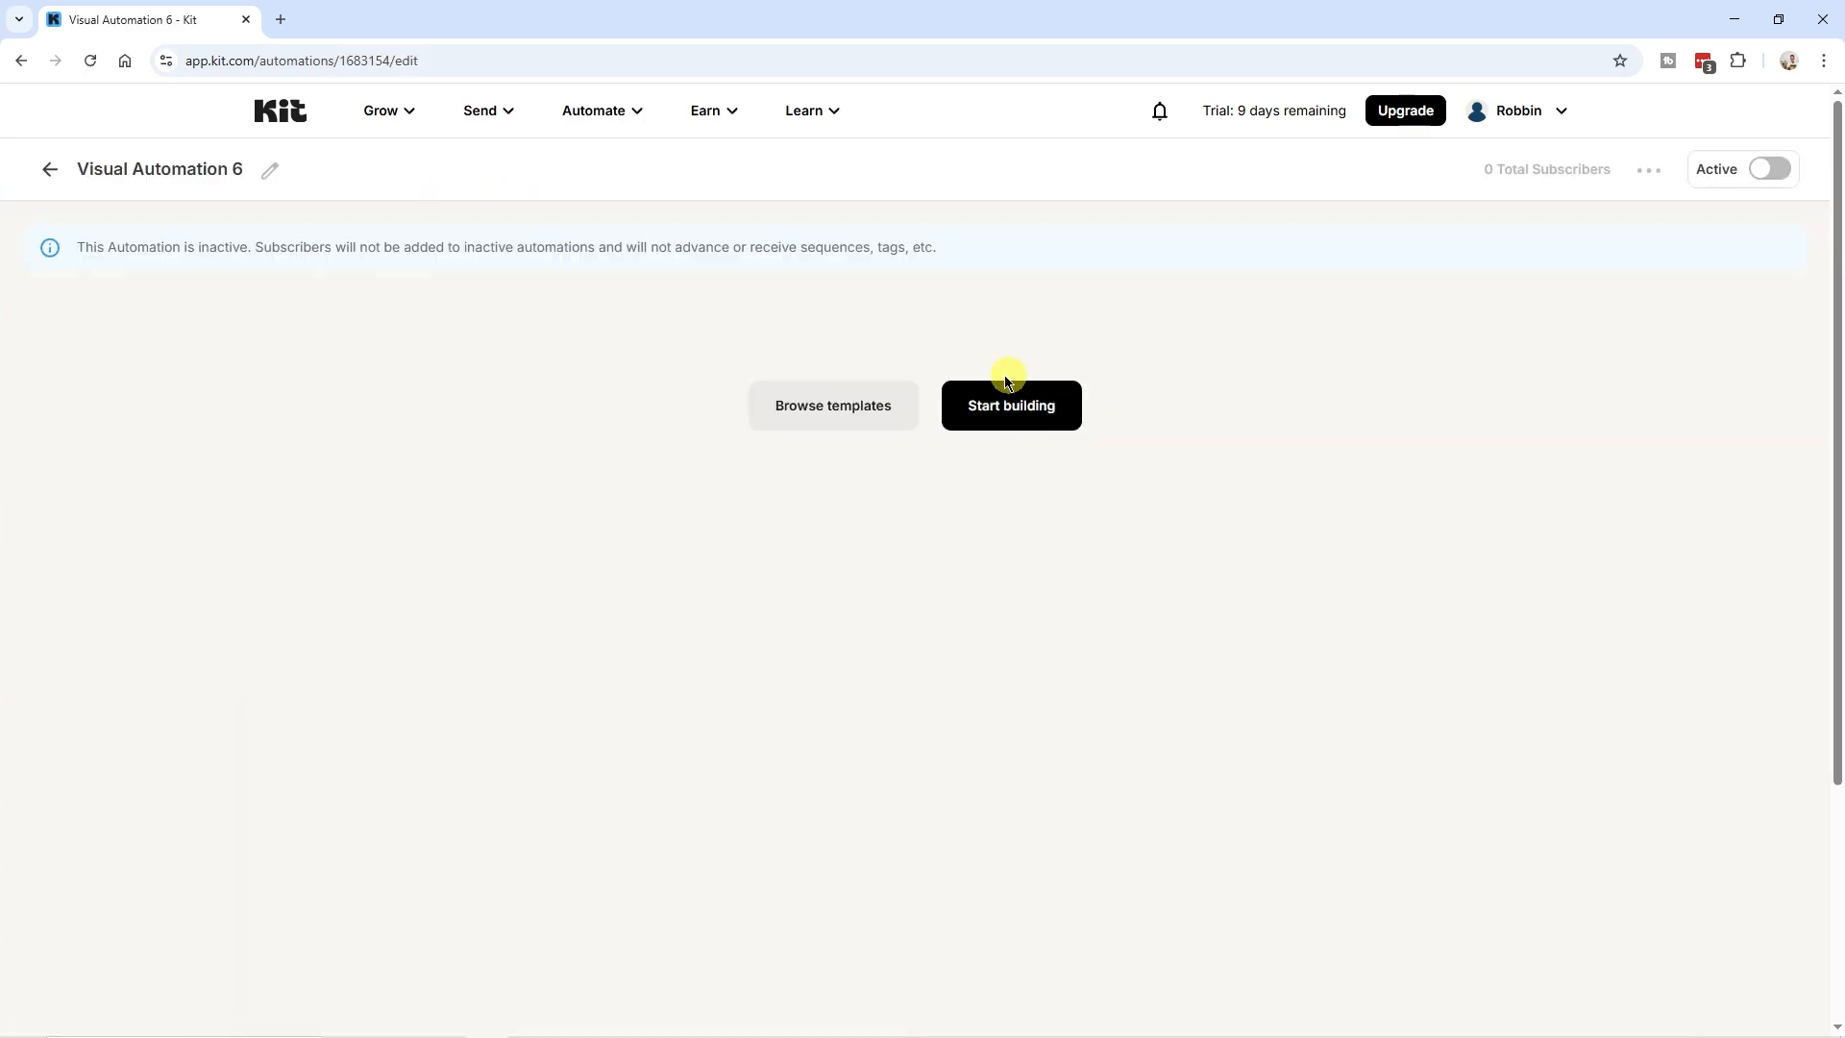
click(1011, 418)
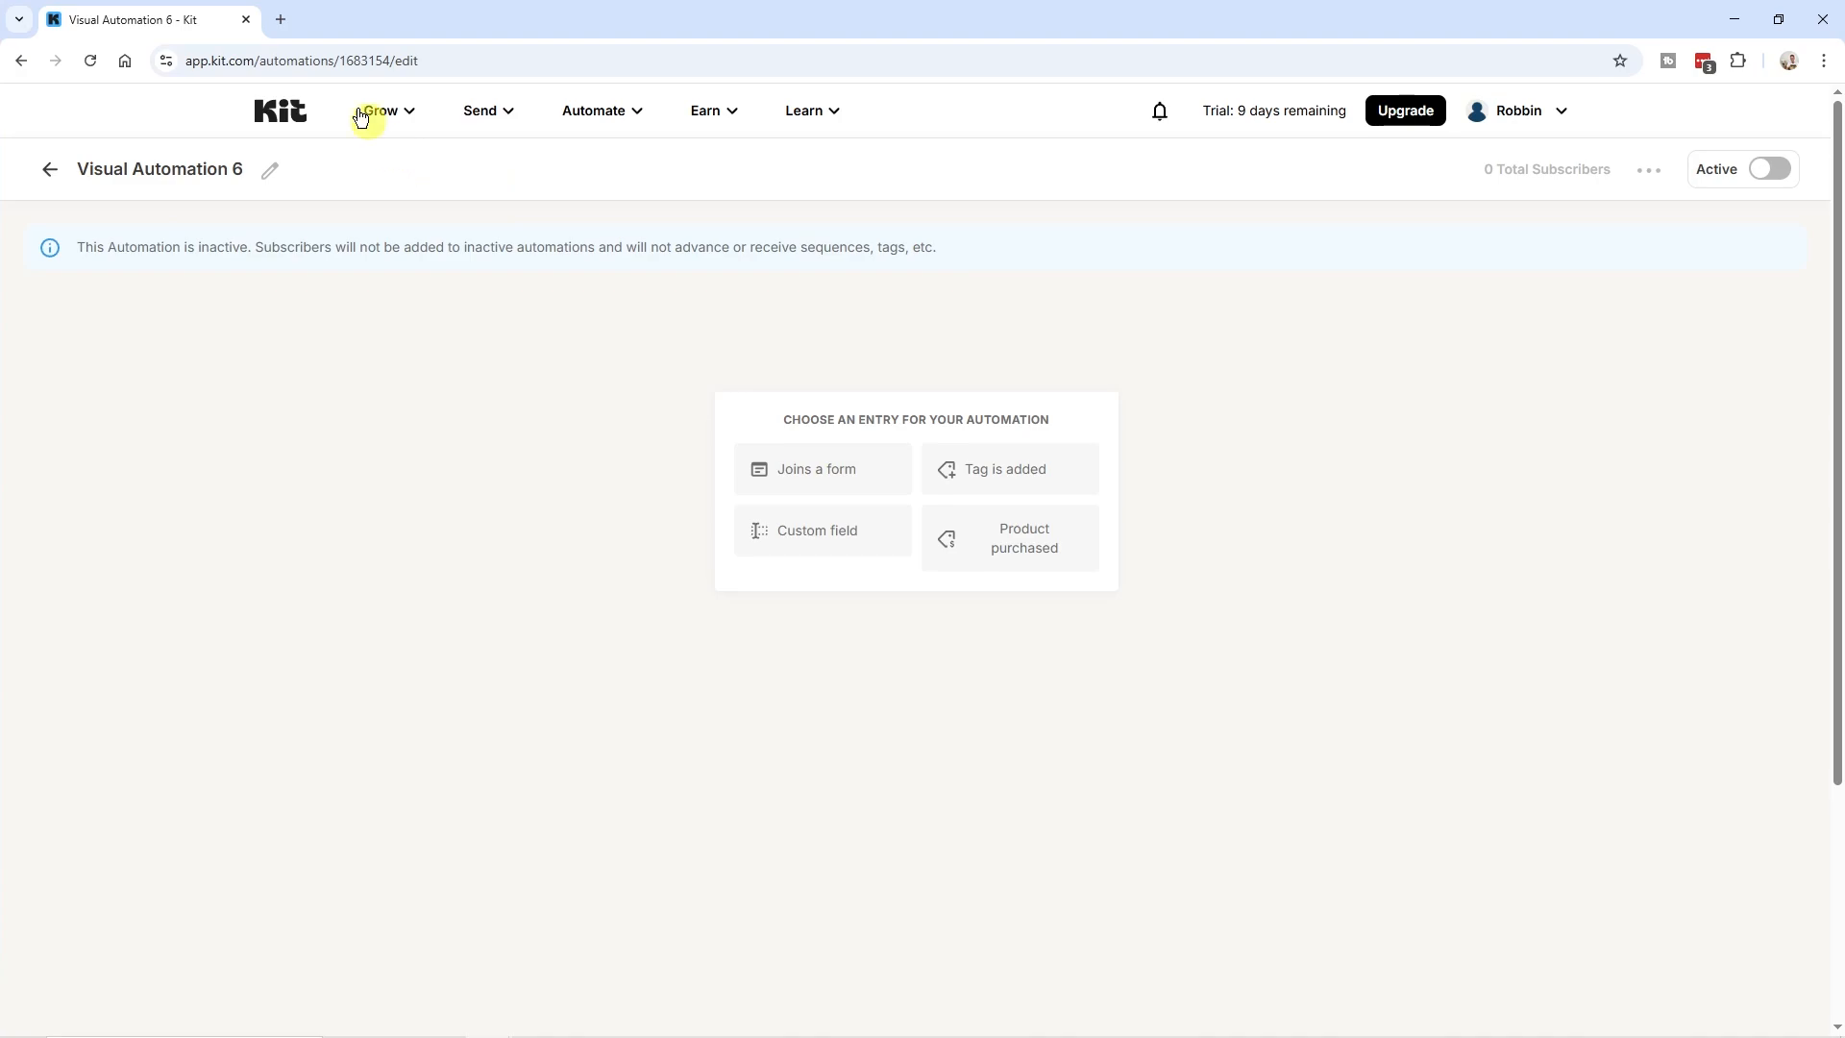
- Open puppygroep.nl in a new browser tab and view its Puppy boeken product page
click(287, 21)
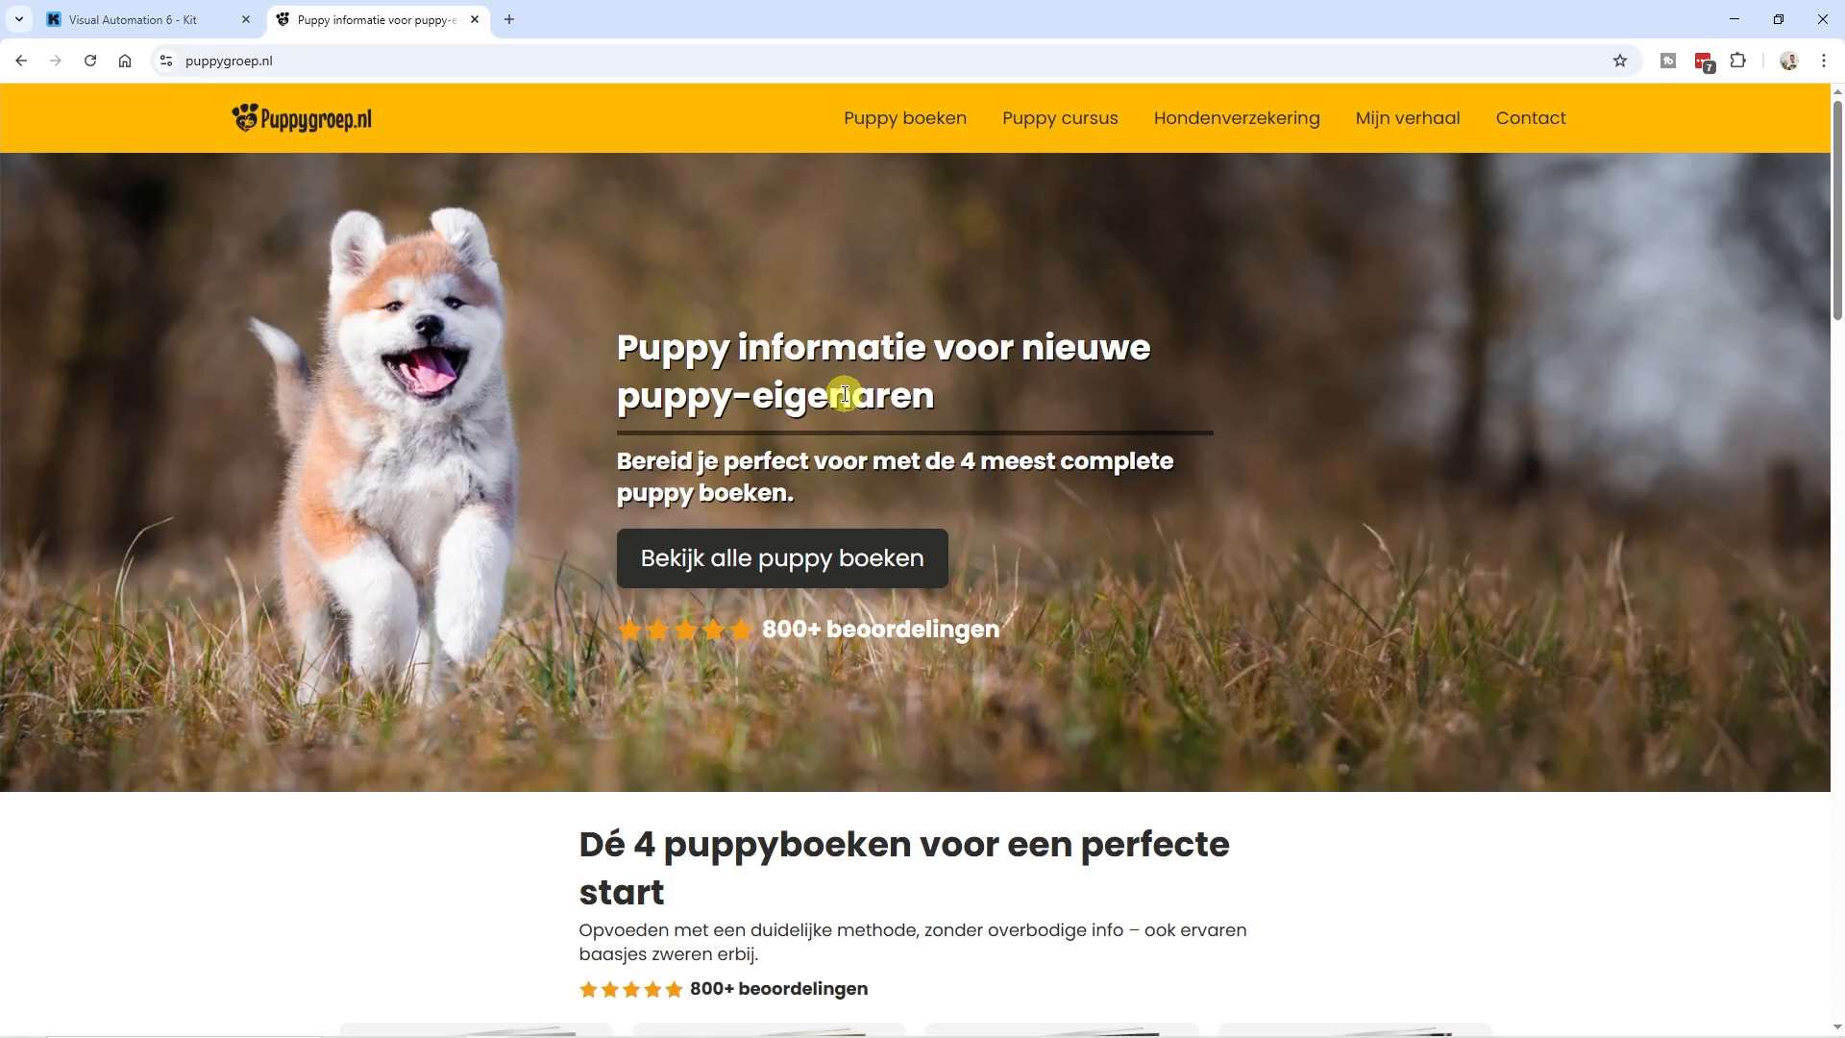
click(924, 122)
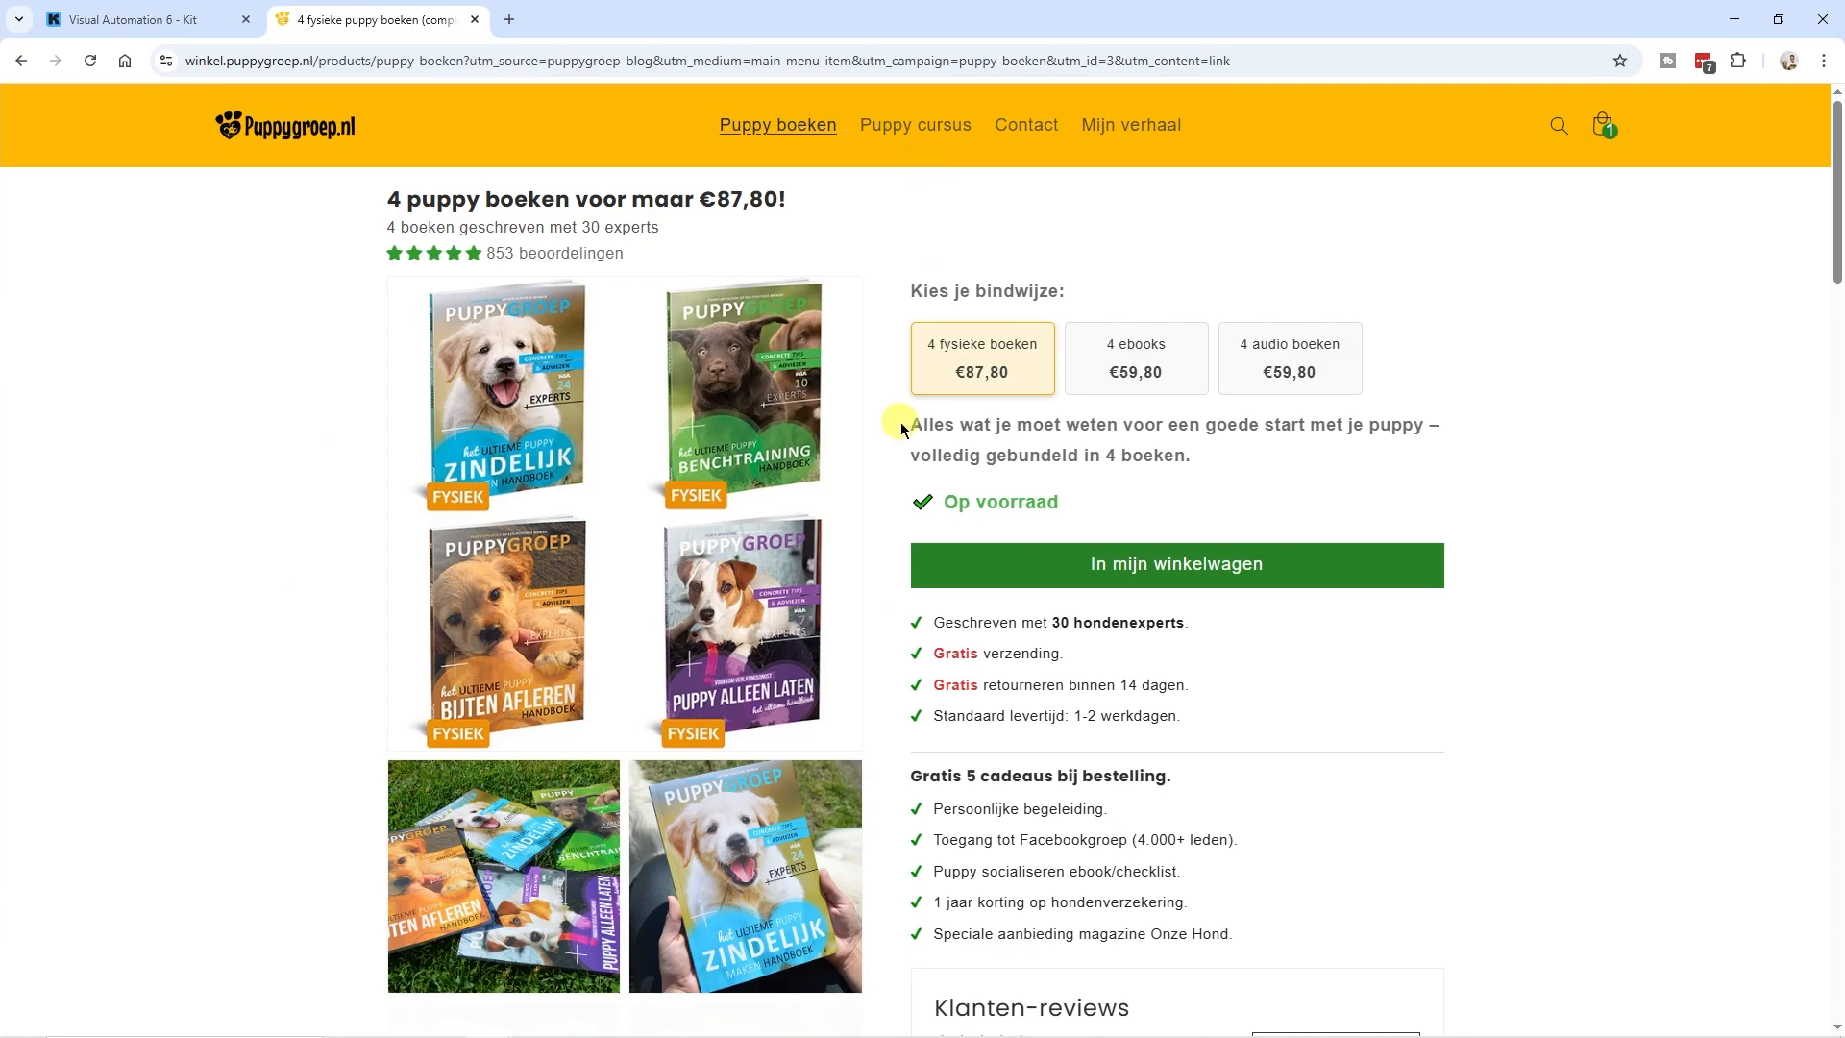
scroll(897, 424, down, 4)
scroll(897, 423, up, 4)
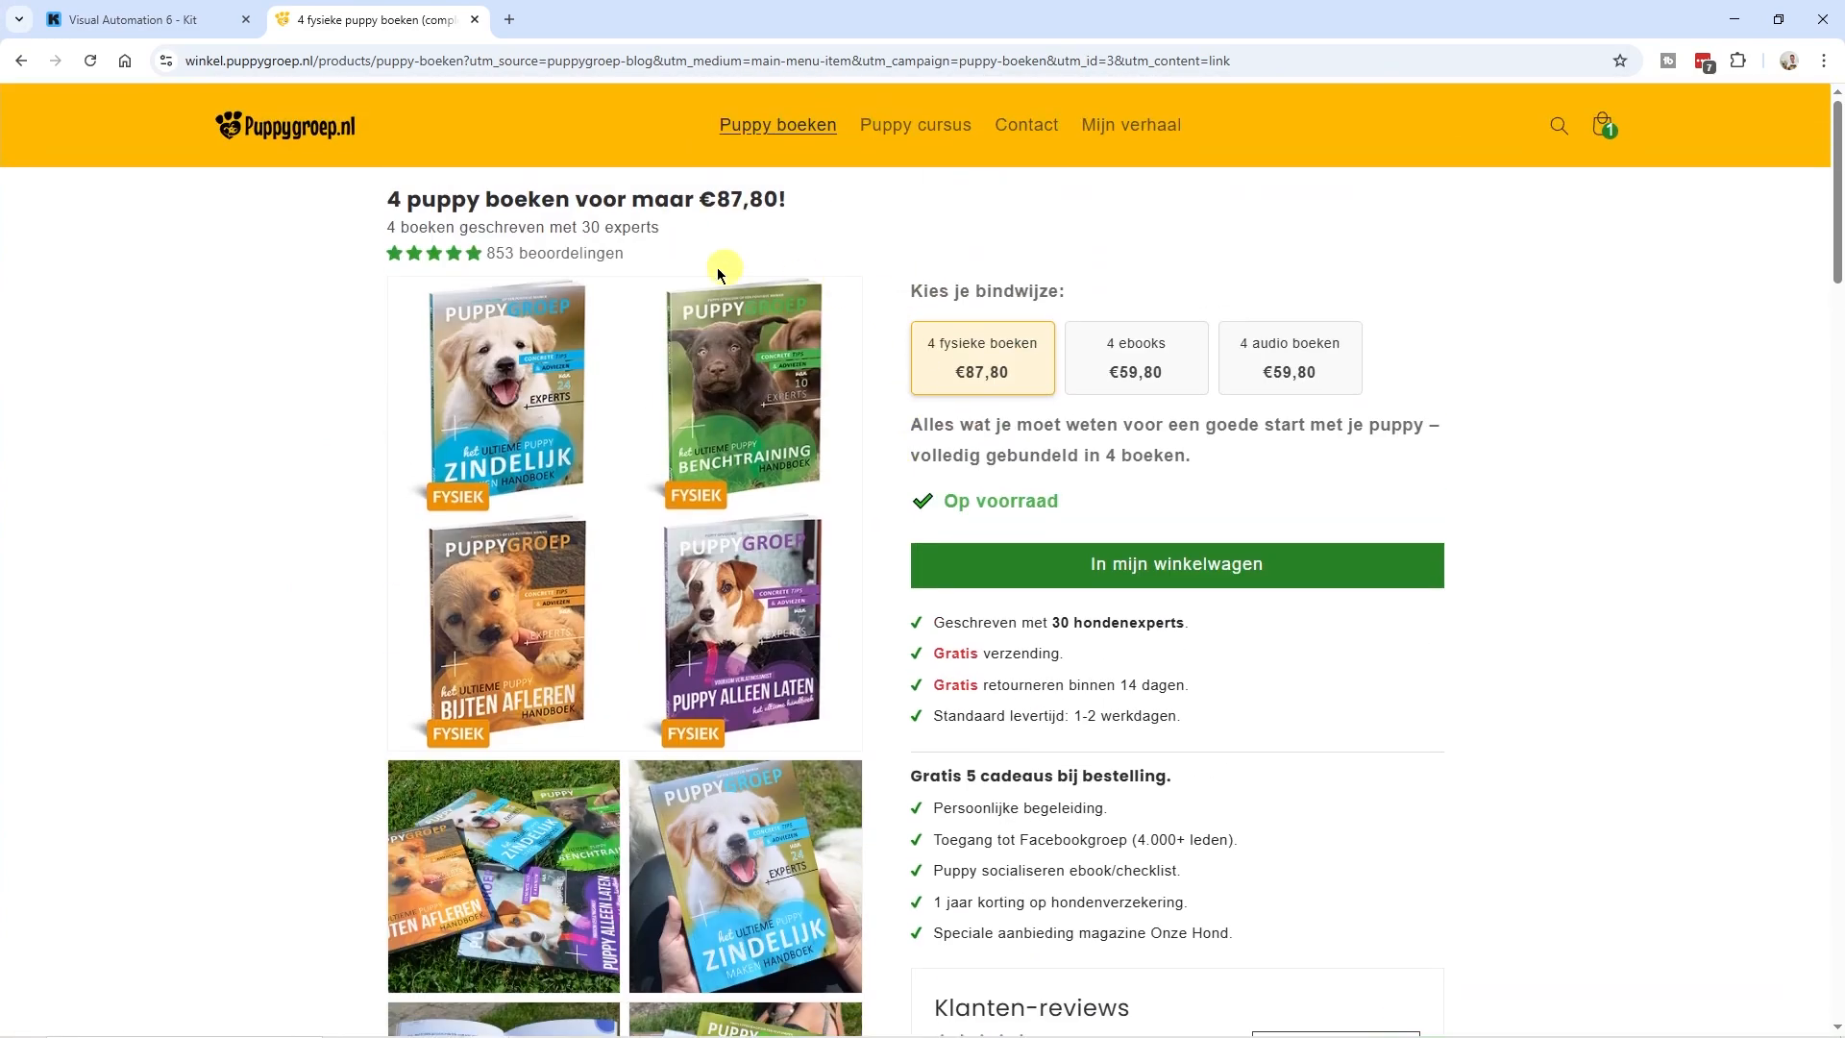
- Return to the Puppygroep homepage and open the article "Puppy Zindelijk Maken Tips"
click(297, 151)
scroll(671, 510, down, 12)
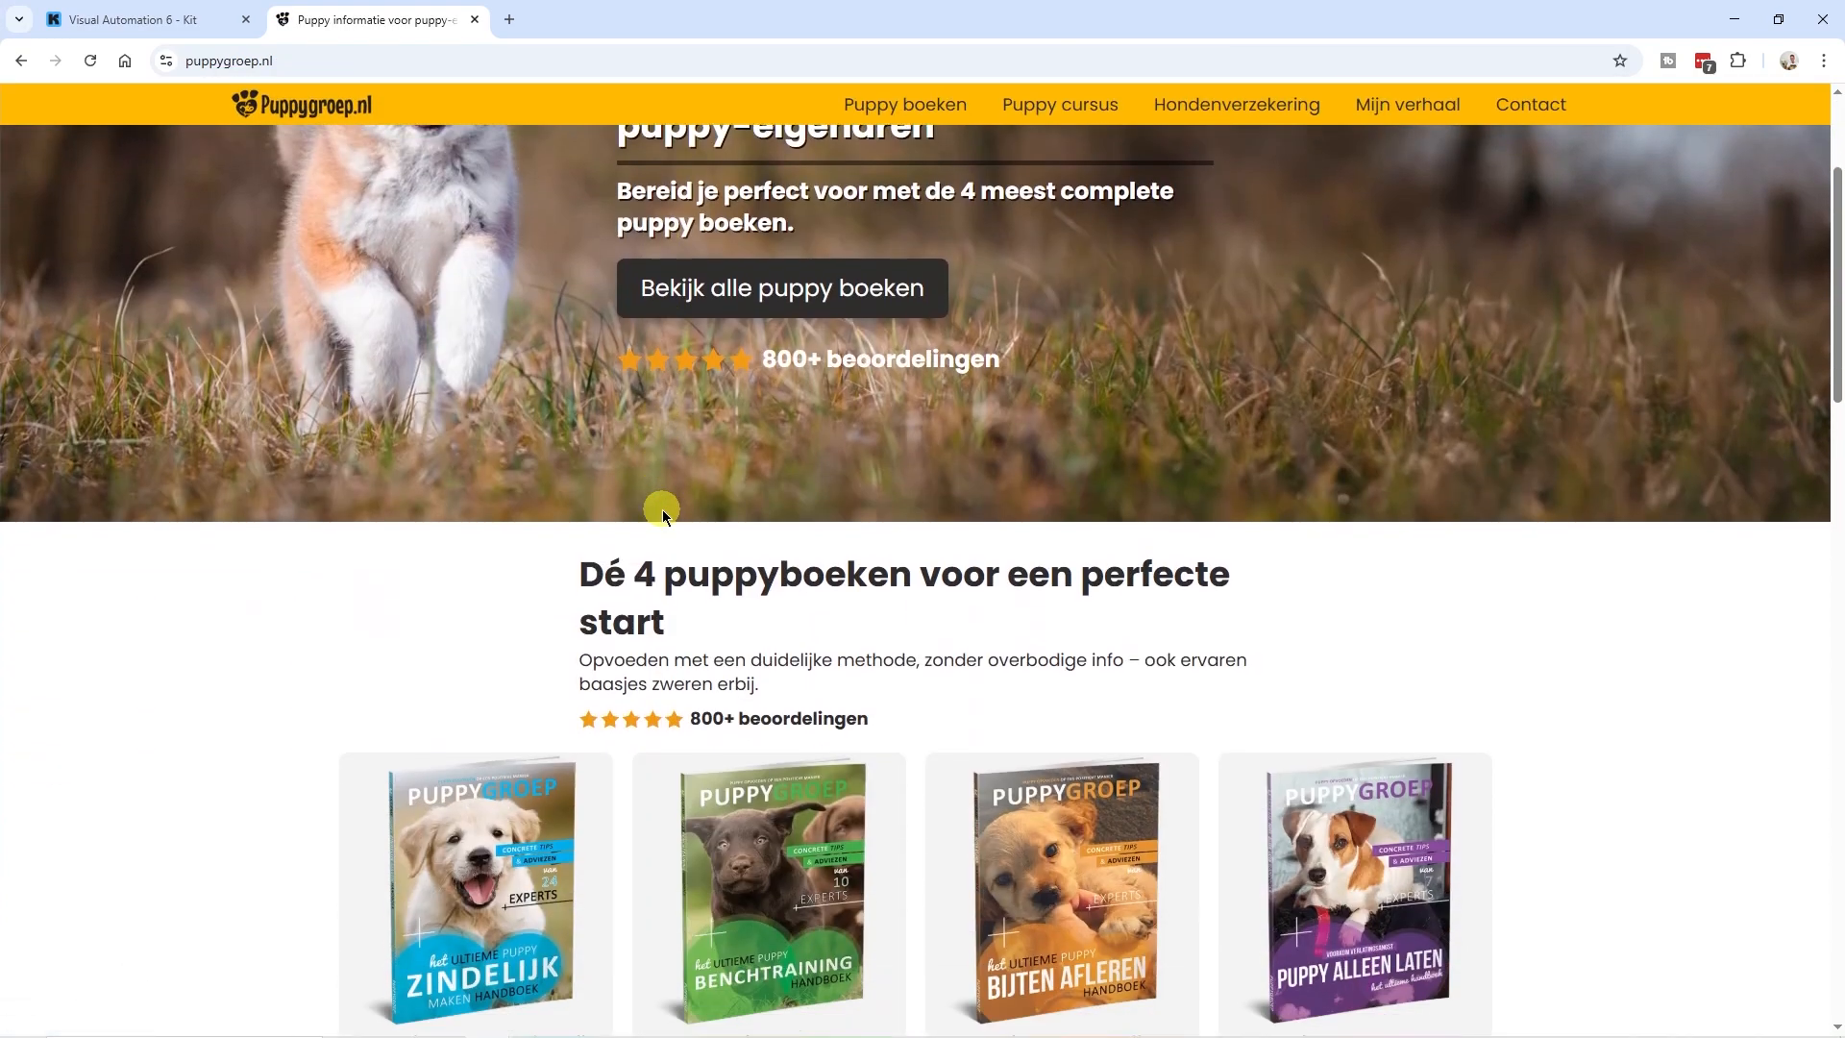
scroll(669, 516, down, 6)
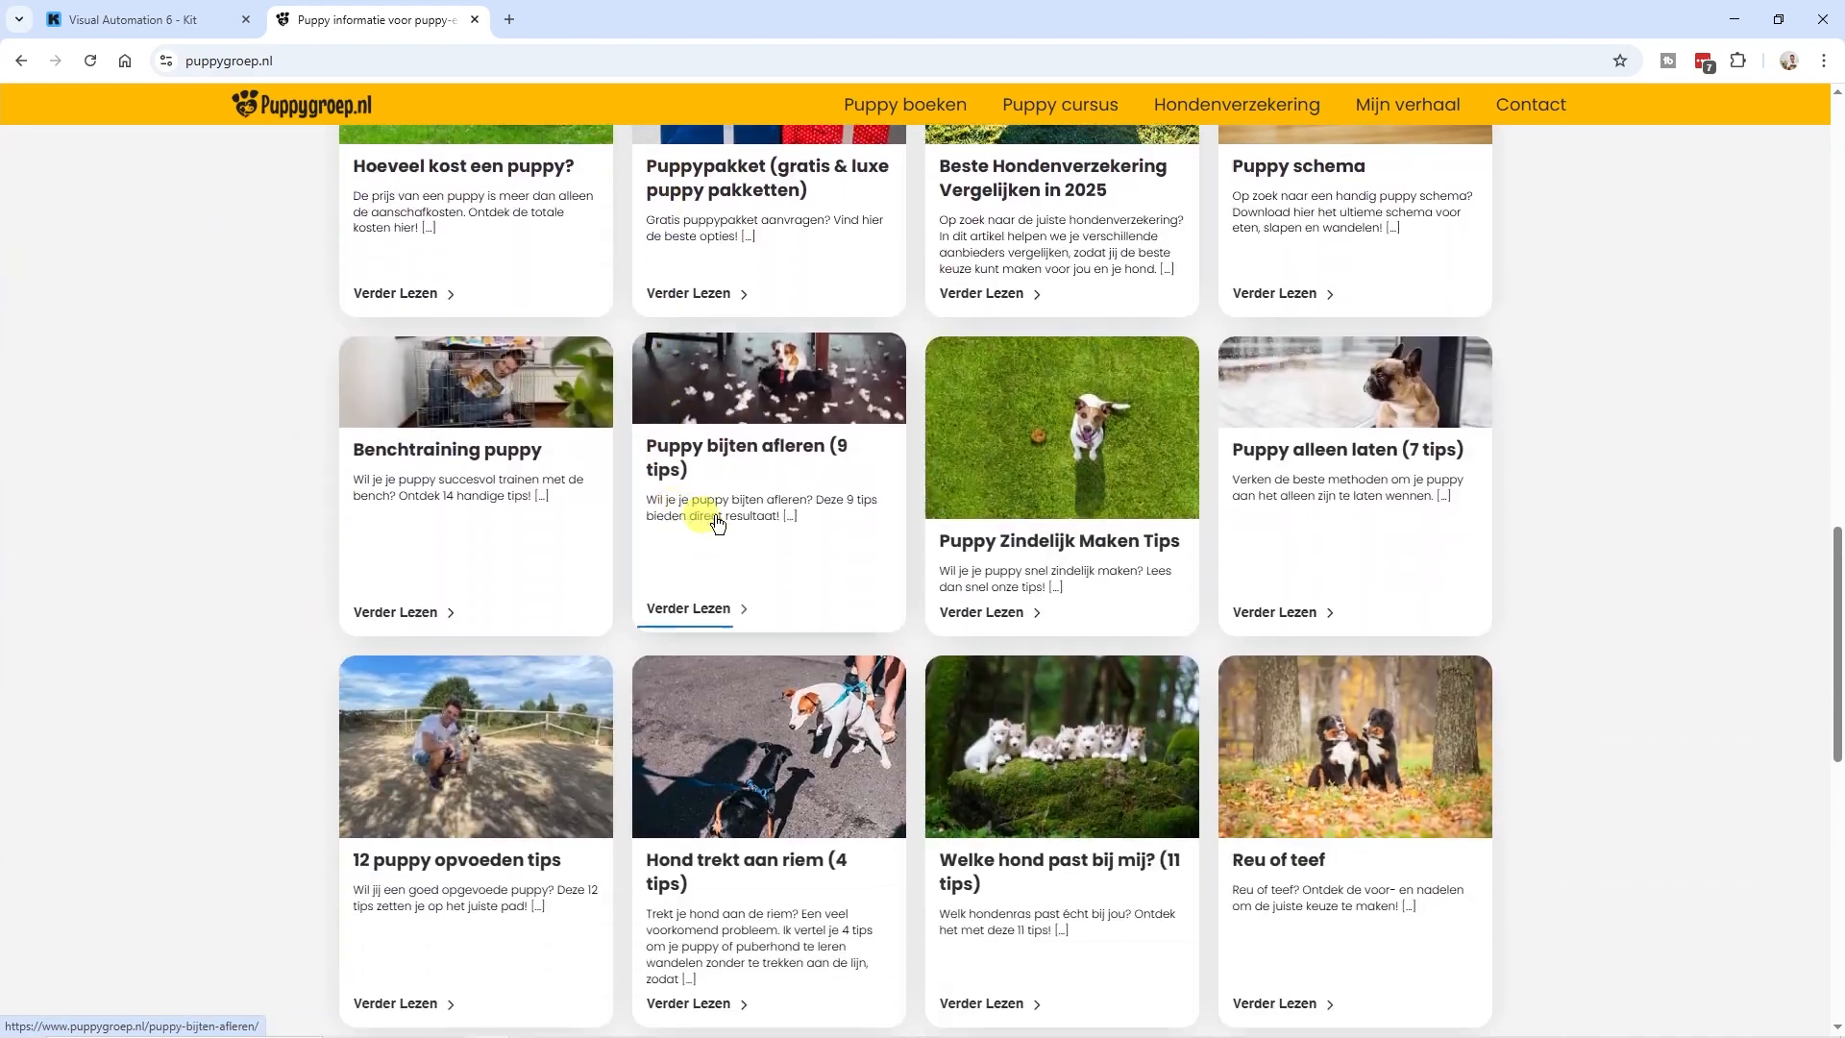
click(1096, 475)
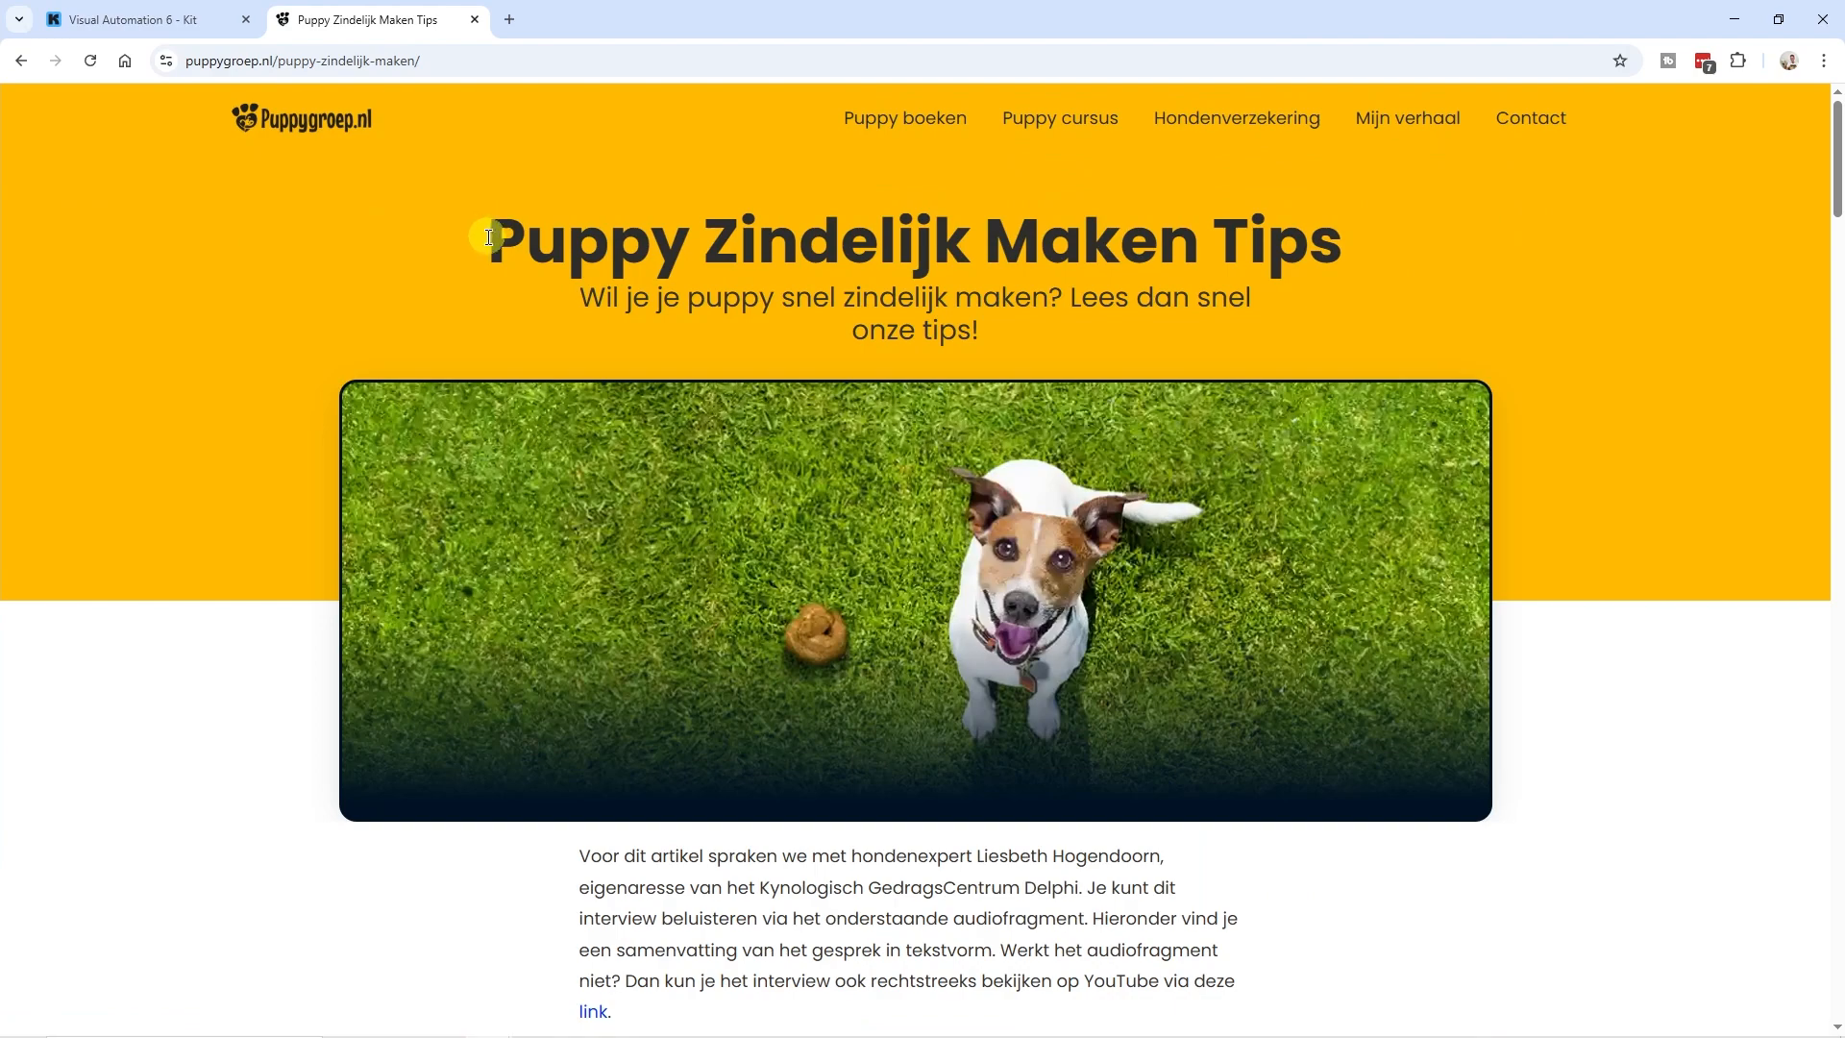
- Look through the Puppy Zindelijk Maken Tips article as far as the free puppy schema download link
scroll(615, 441, down, 2)
scroll(971, 507, up, 2)
scroll(970, 504, down, 5)
scroll(972, 501, down, 5)
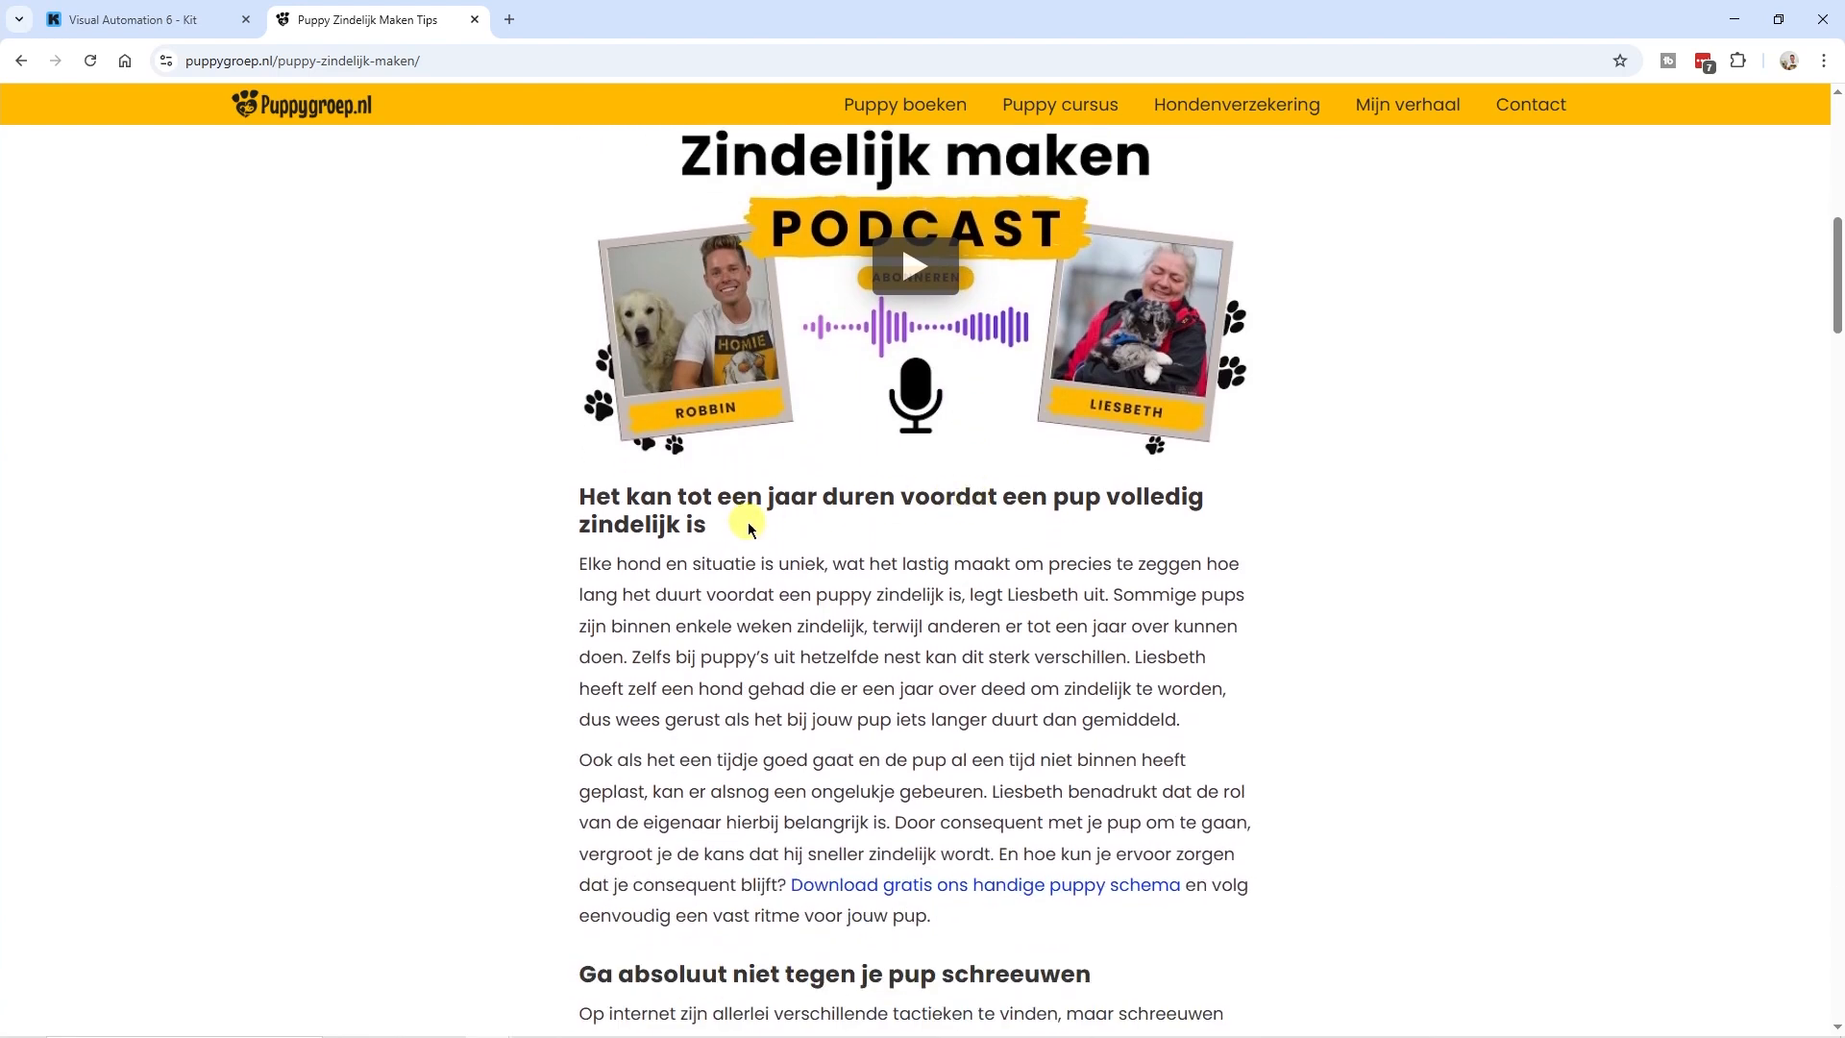
scroll(805, 666, down, 1)
scroll(904, 627, down, 2)
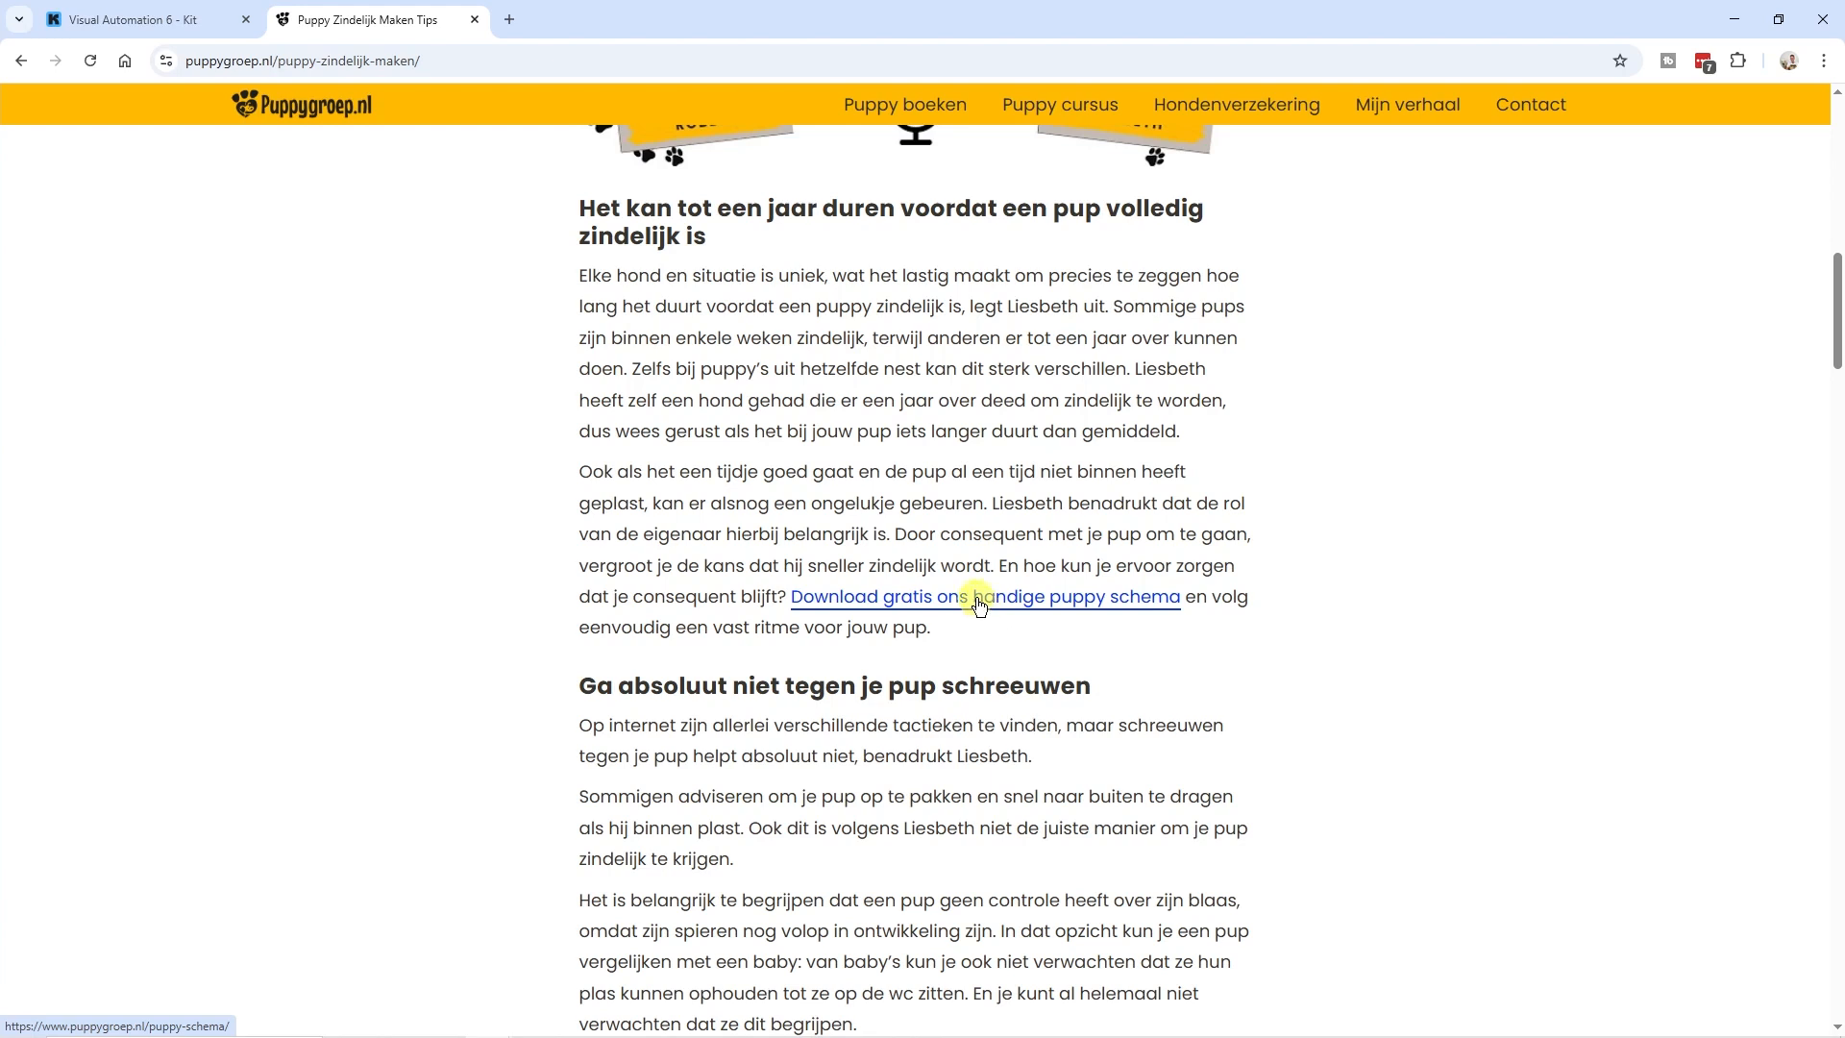
- Look through the Puppygroep article and the example welcome email in s3m2w9x4e5.pdf
scroll(978, 603, up, 1)
scroll(979, 604, down, 1)
scroll(979, 604, down, 1)
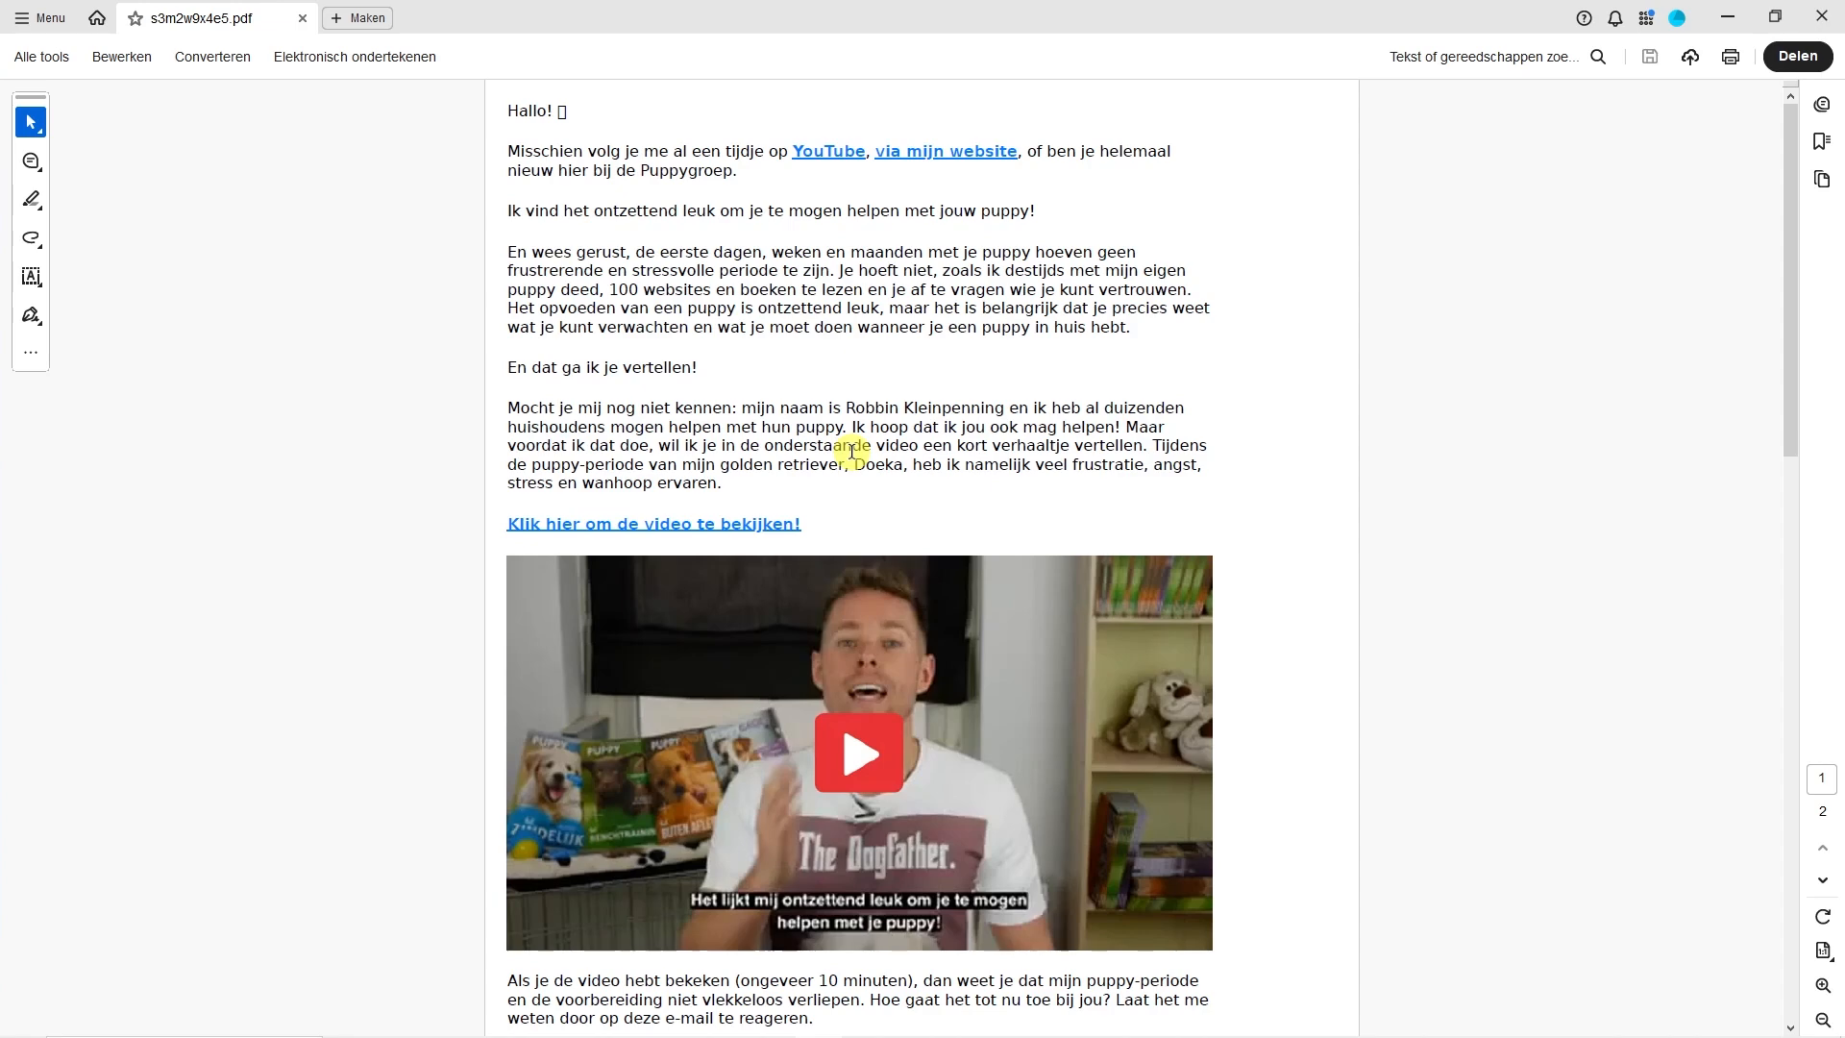
scroll(851, 451, down, 5)
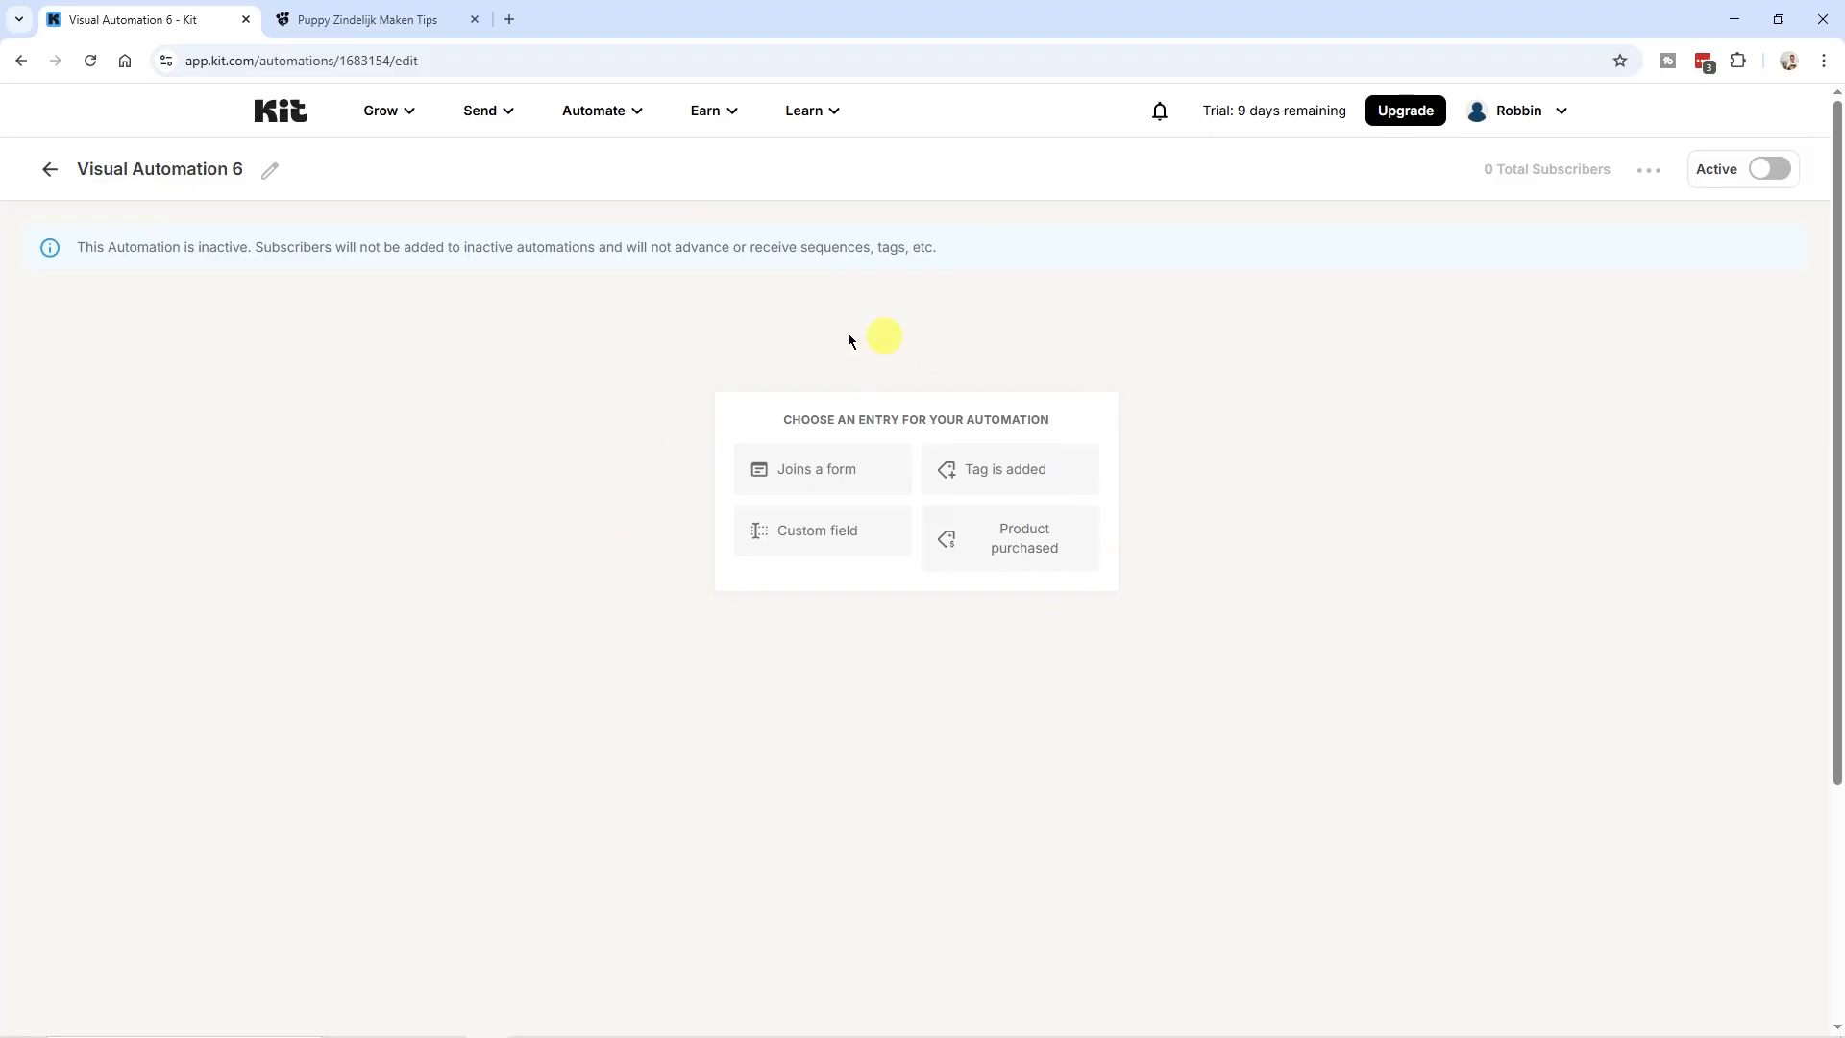
- Rename the automation in Kit as Welcome Flow
click(268, 173)
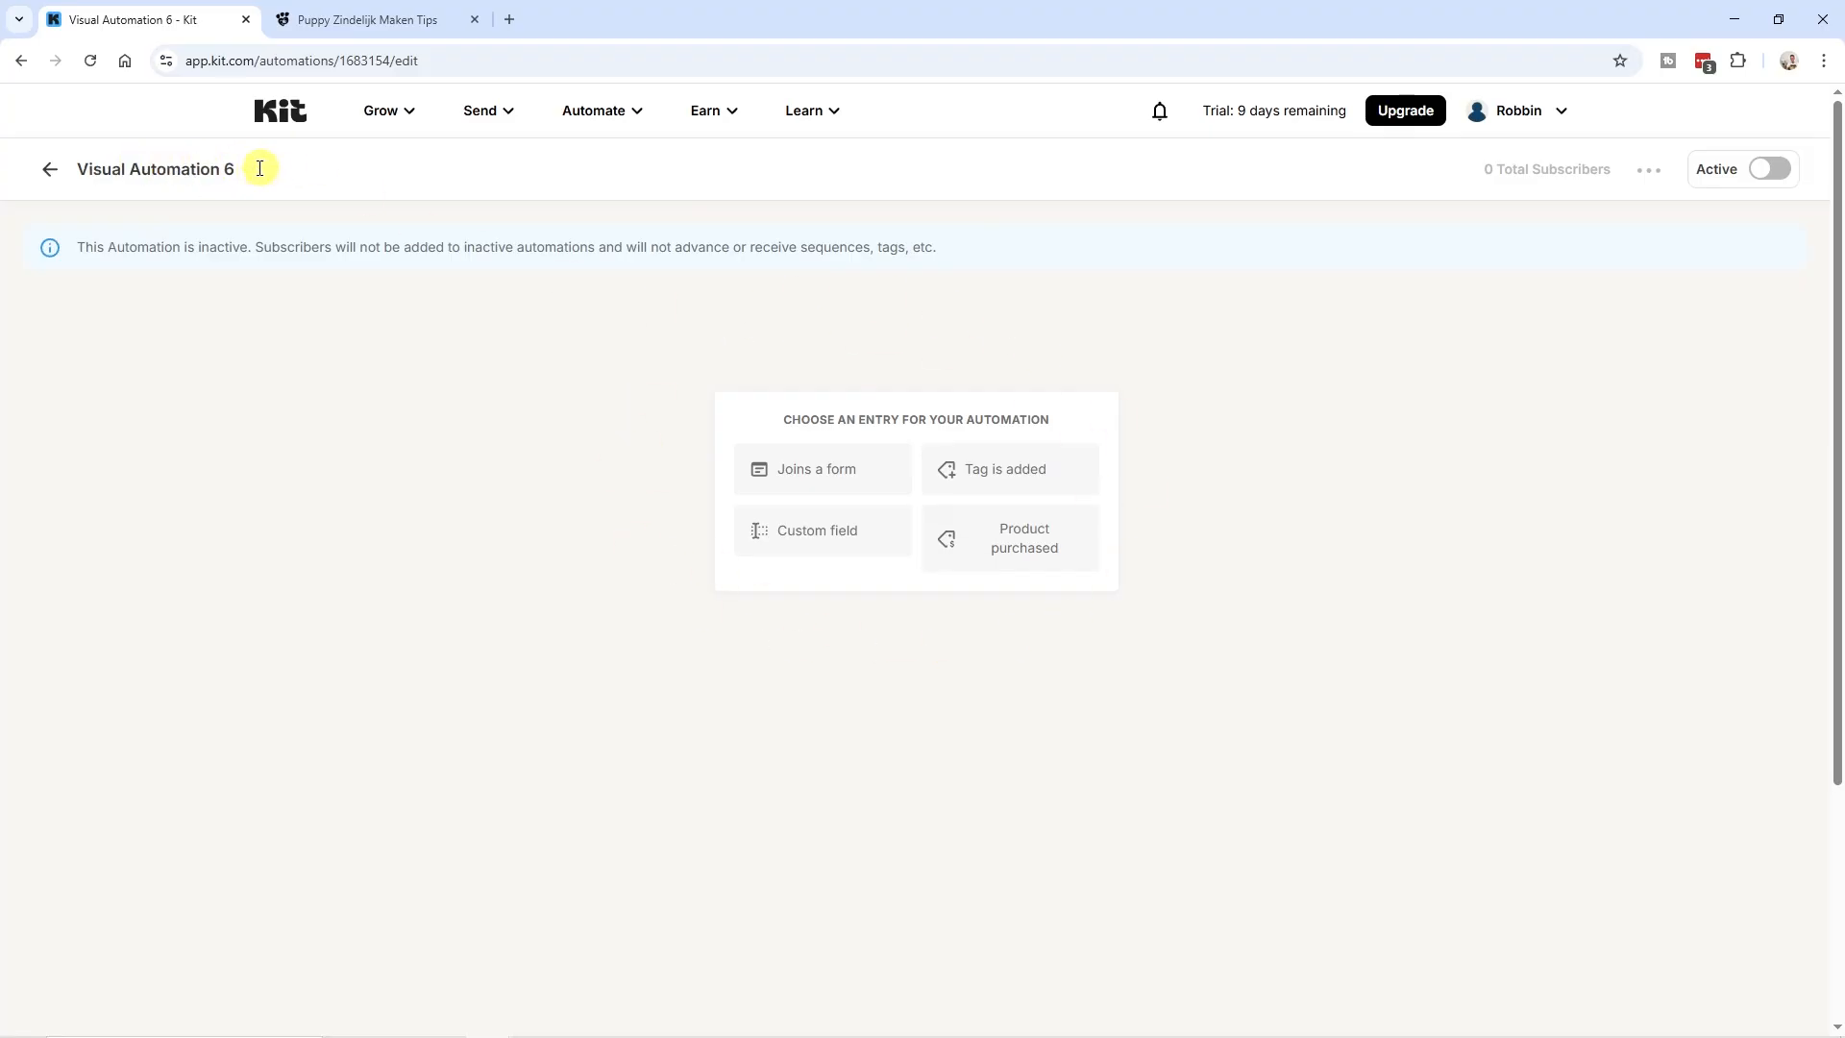
triple_click(215, 174)
text(Welcome Flow)
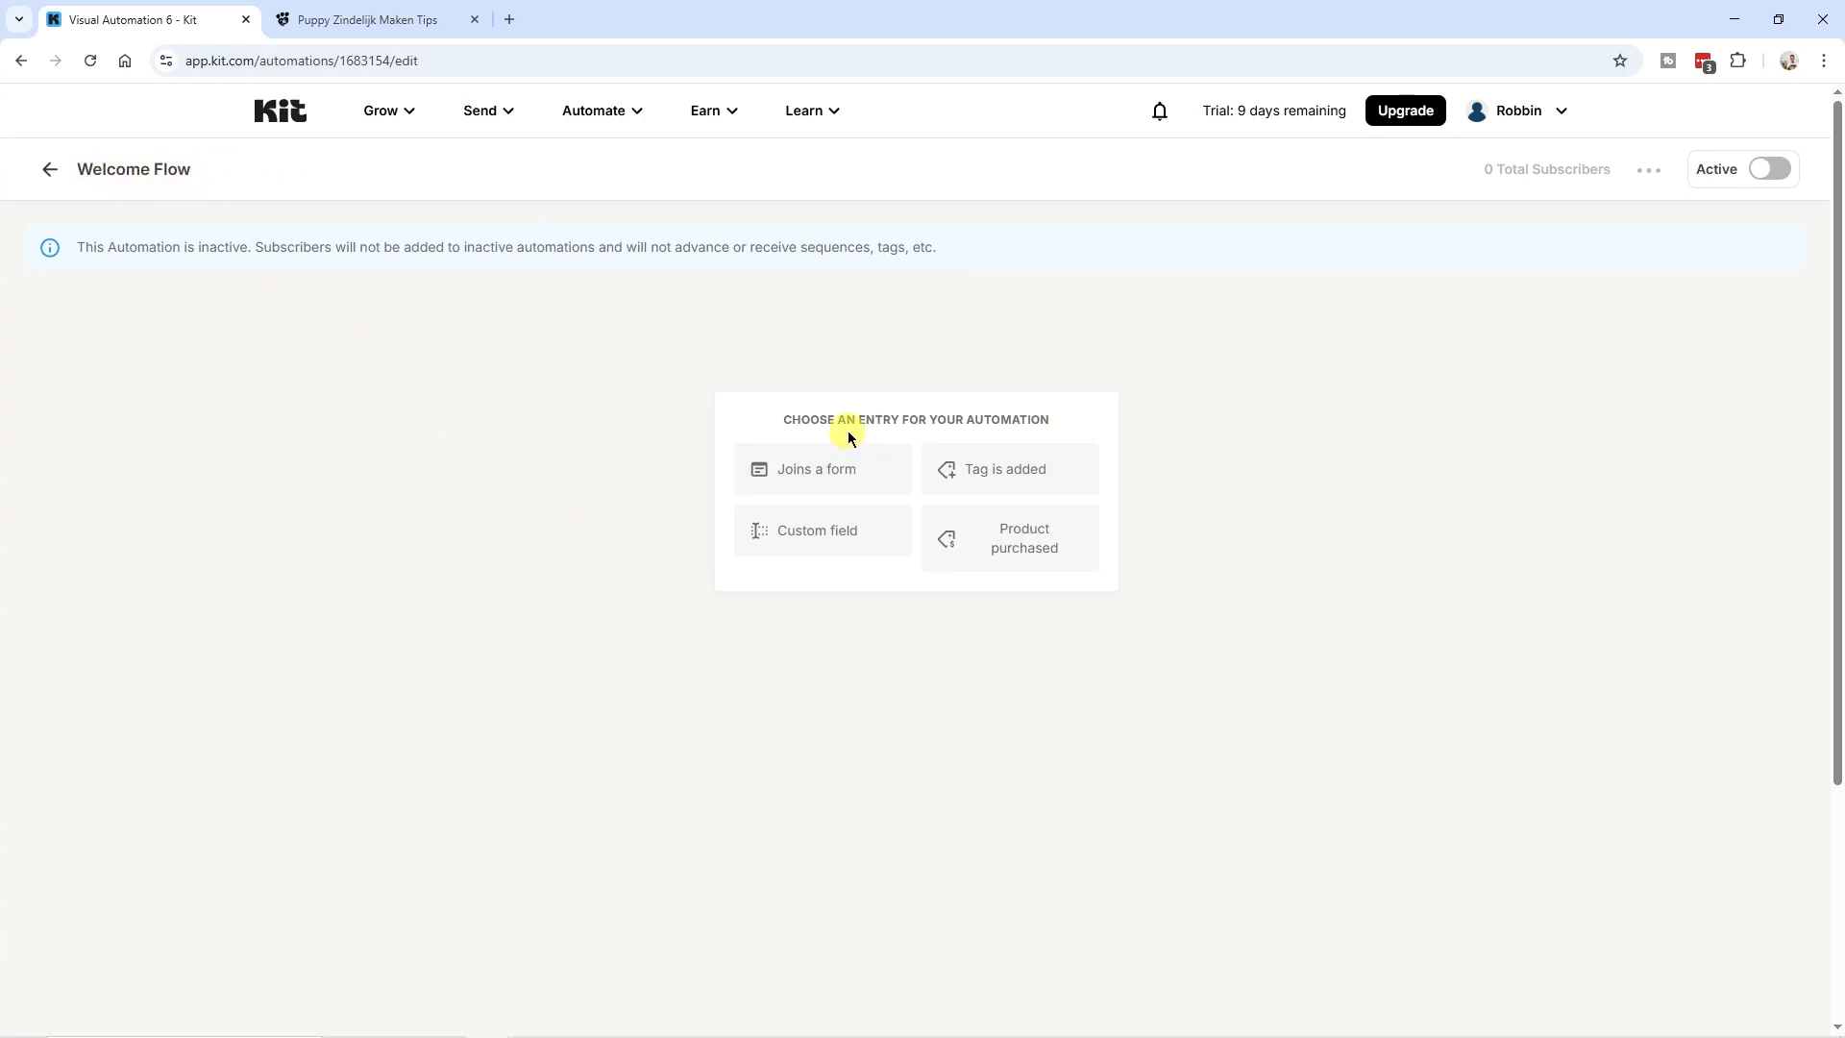
key(Return)
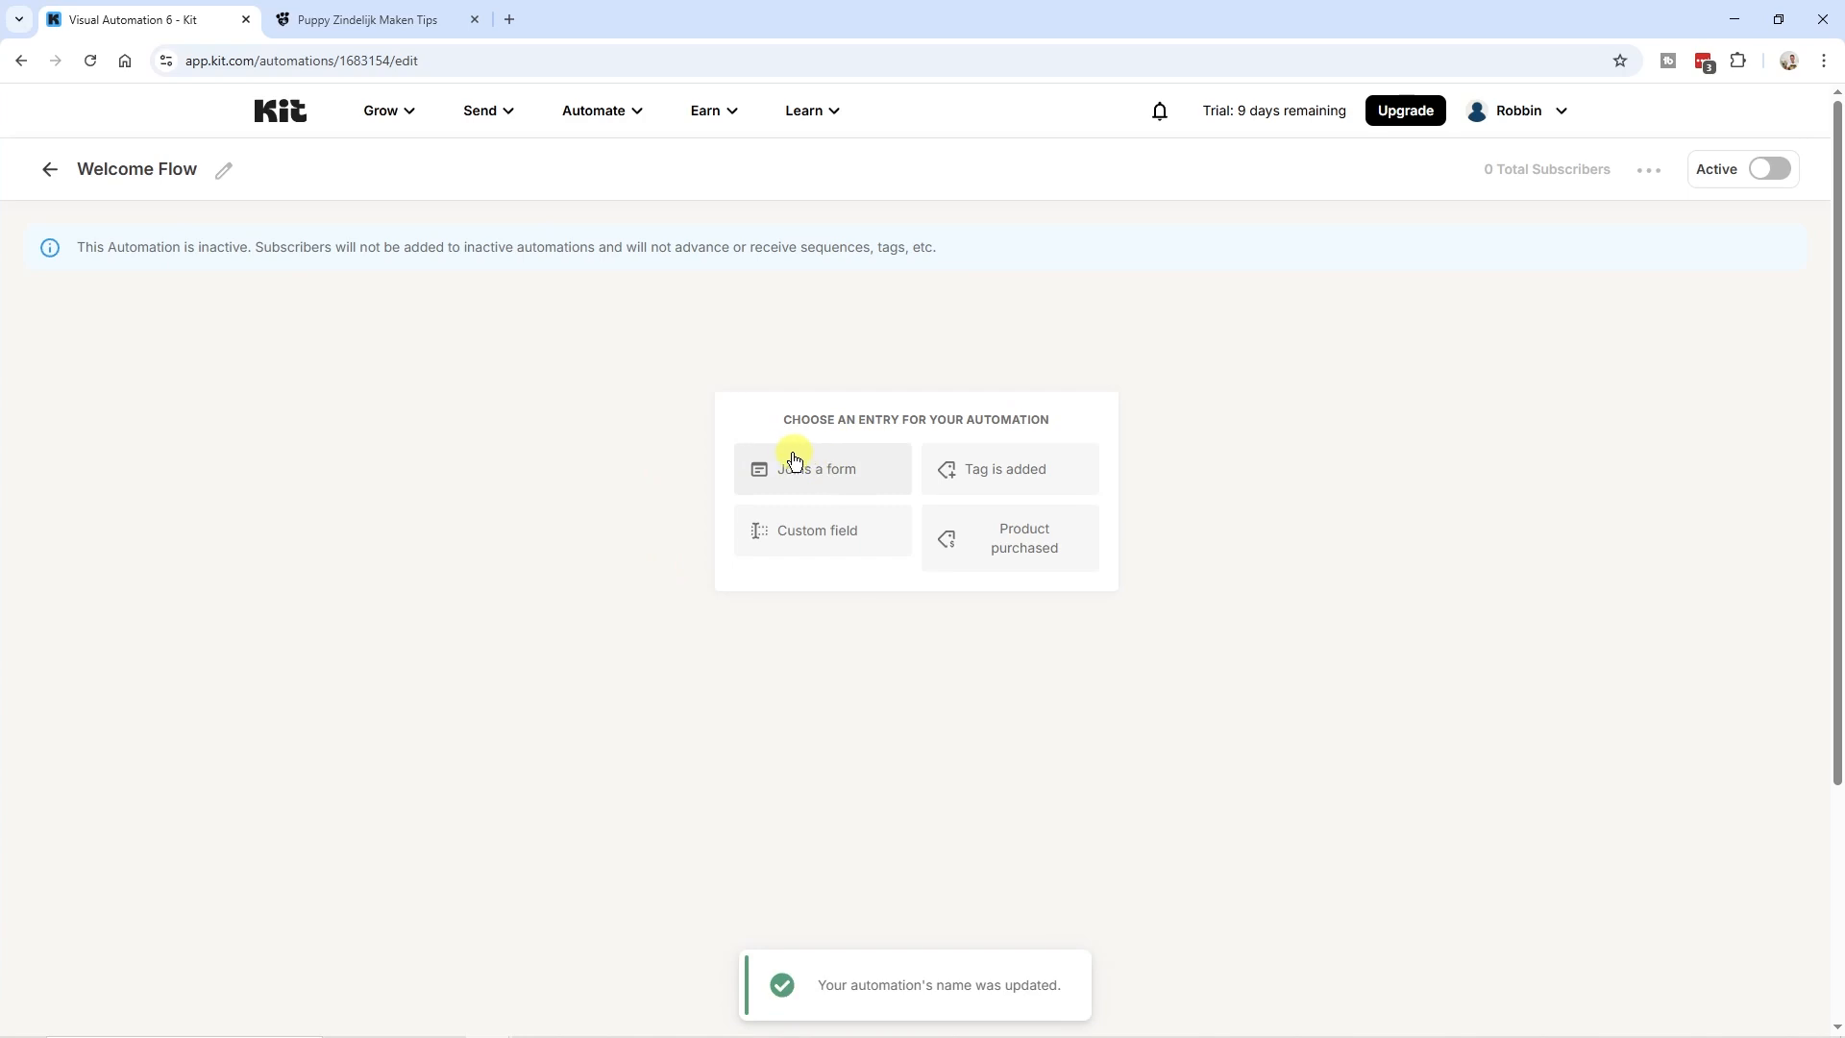
- Add a "Joins a form" entry point that uses the Abbey landing page
click(854, 476)
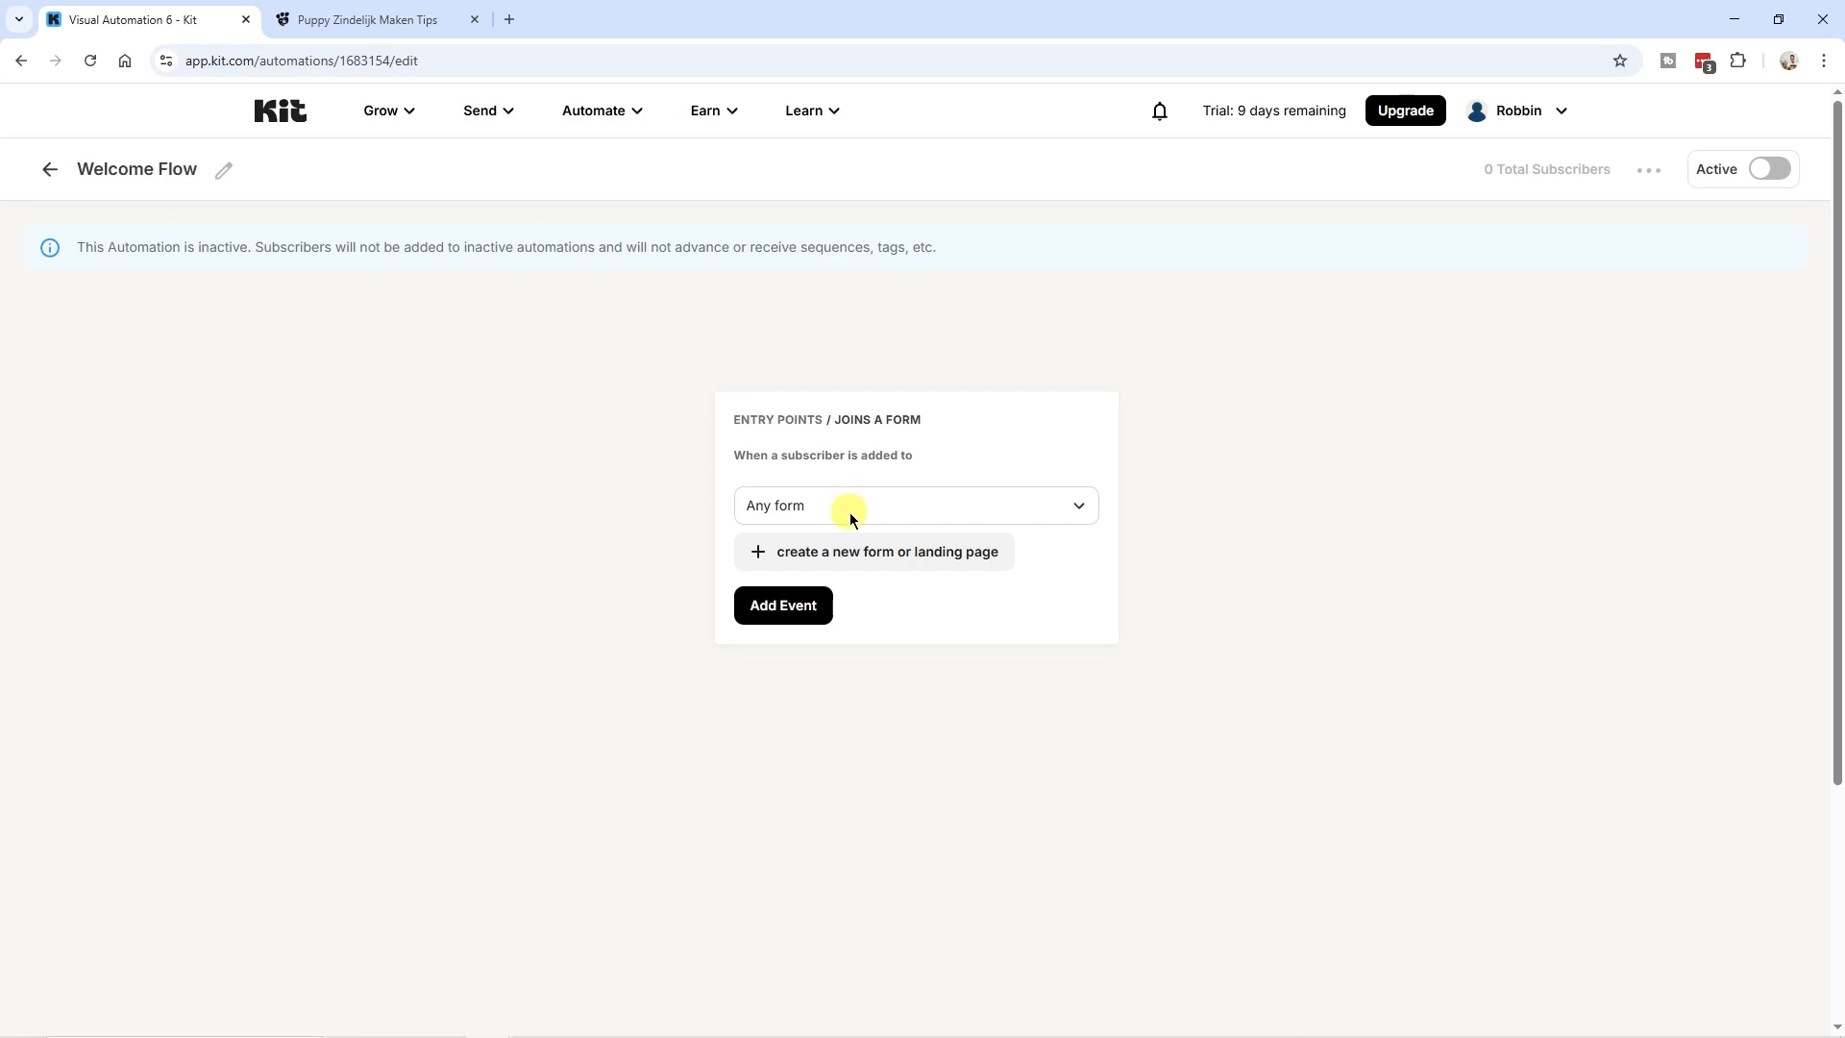
click(759, 505)
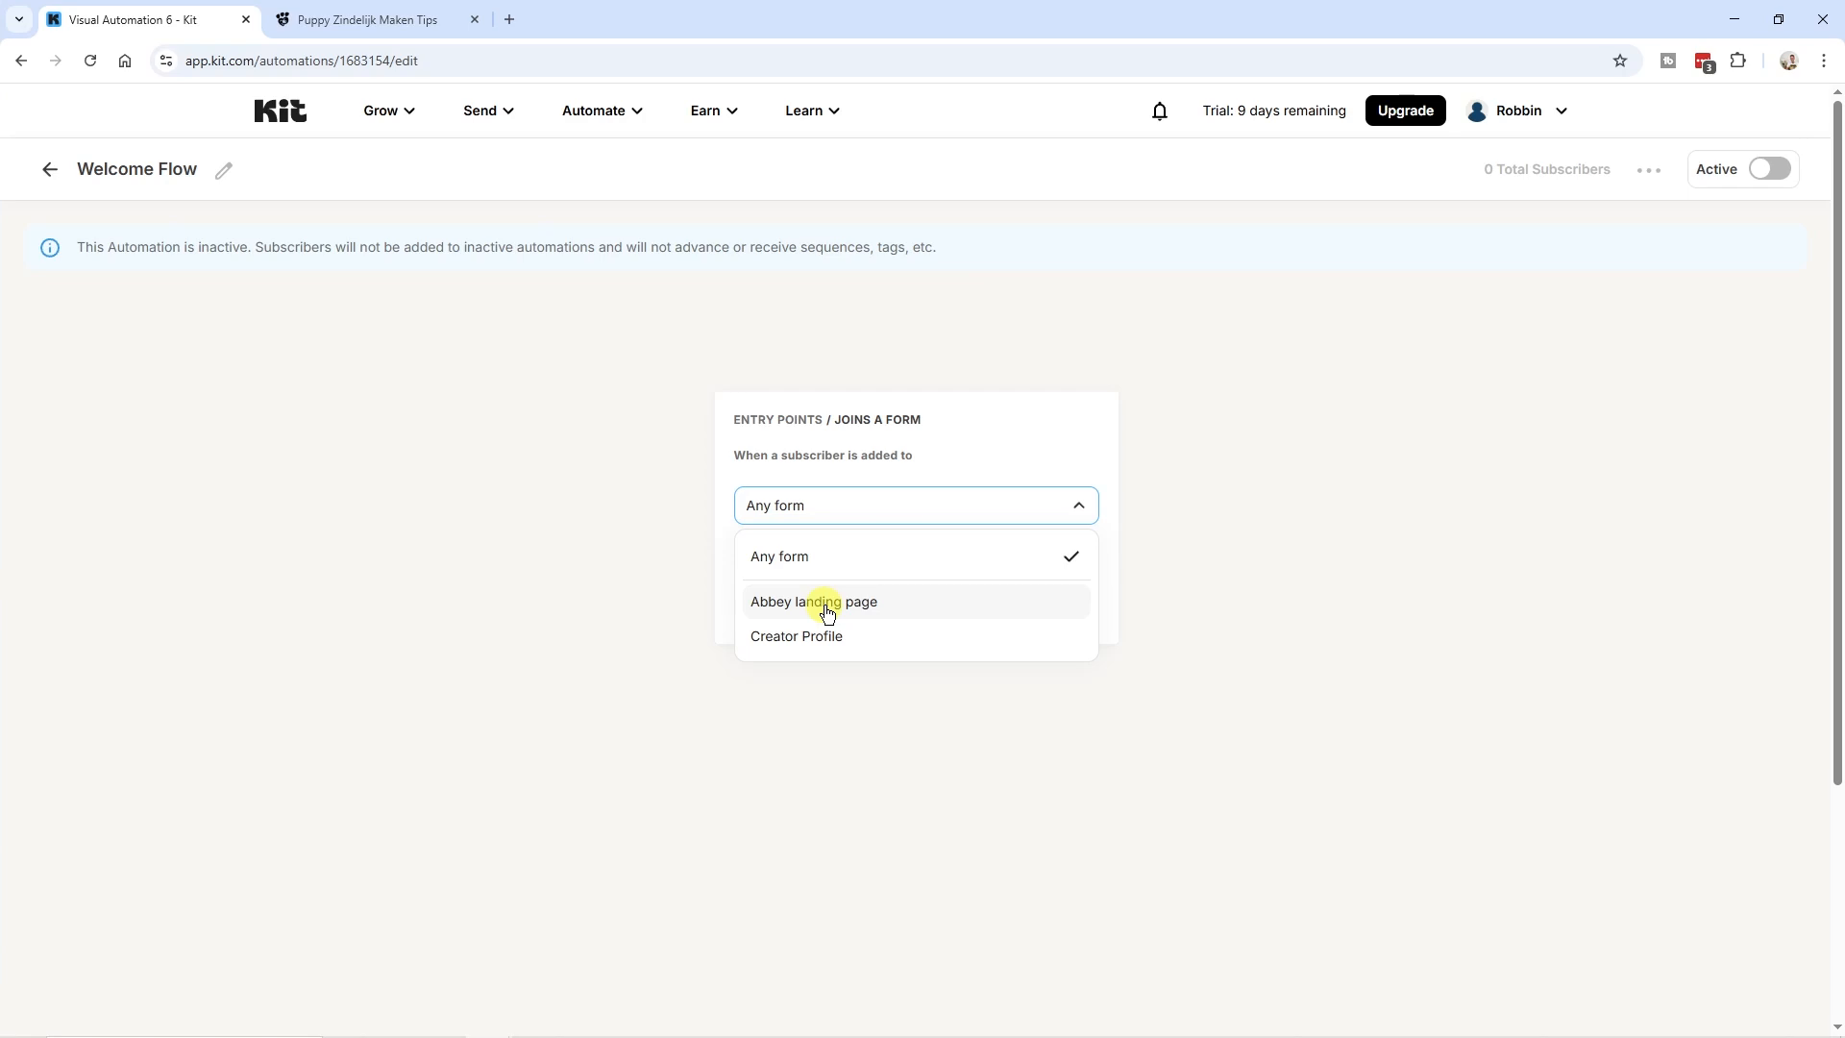
click(828, 605)
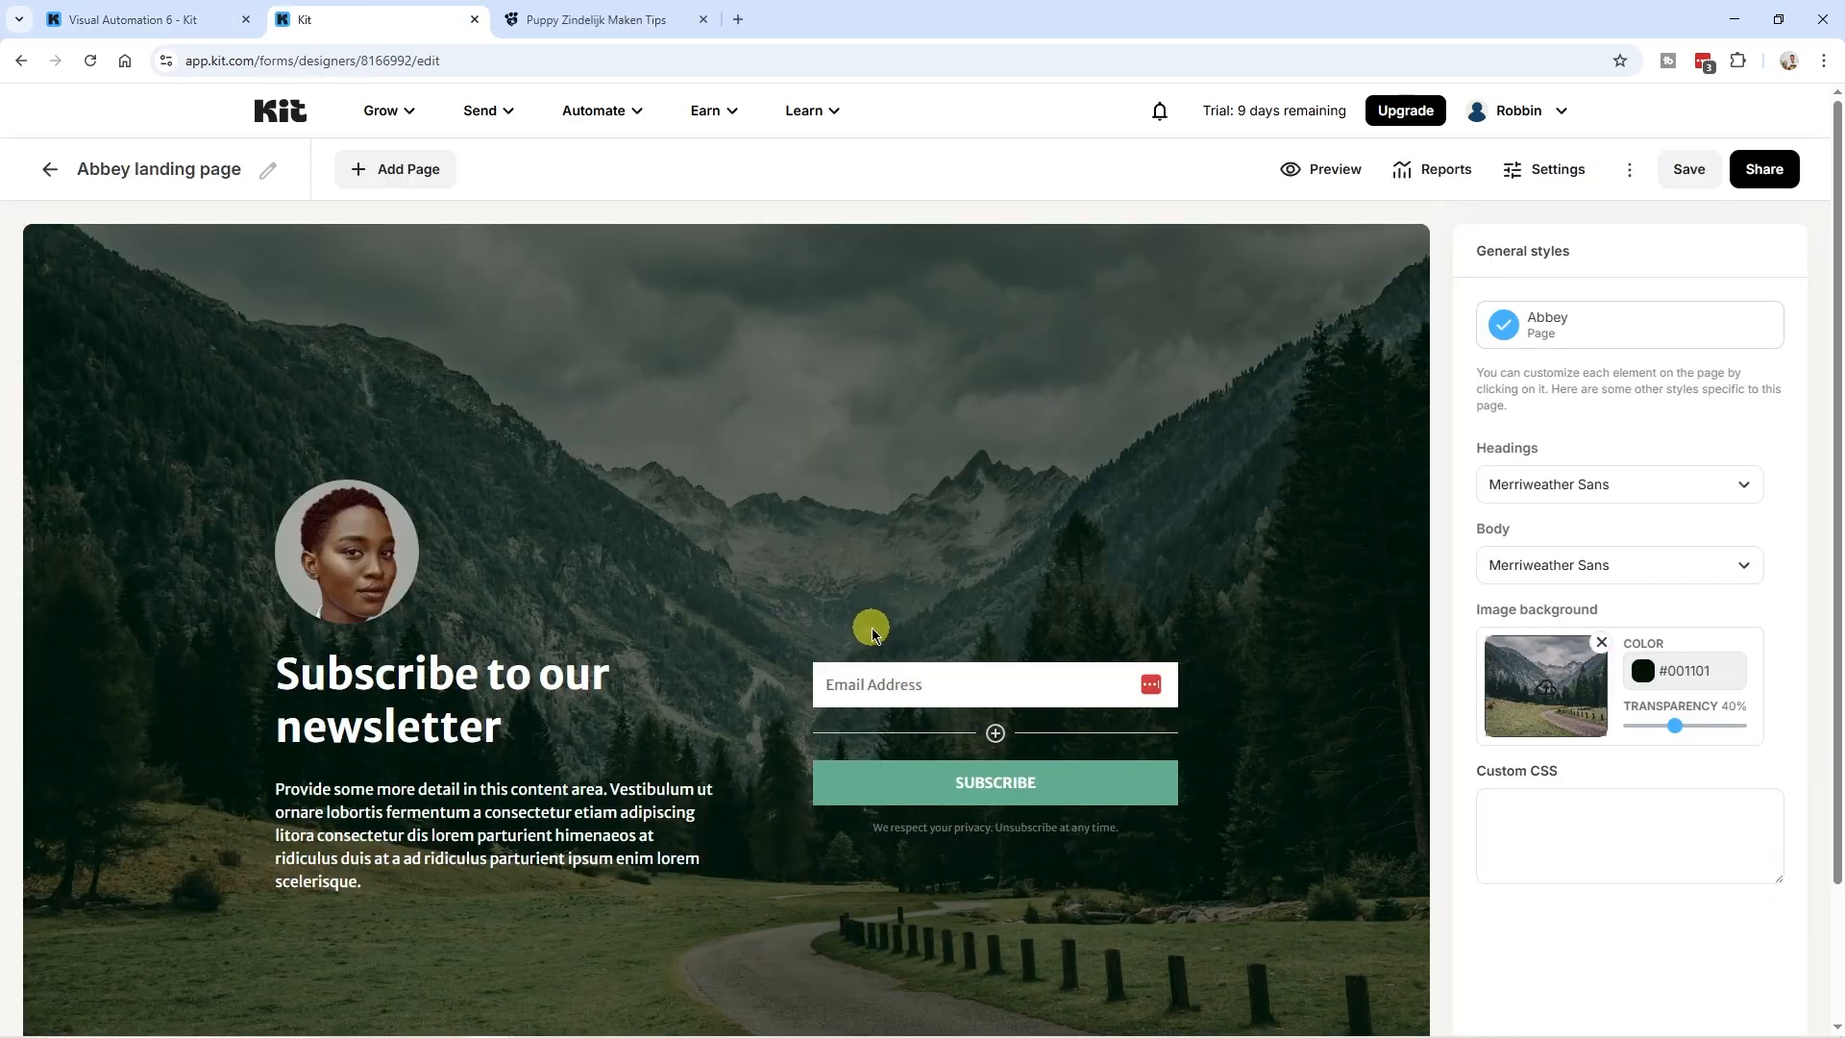
- Review the Abbey landing page and its incentive email settings, including the download option after confirmation
scroll(872, 626, down, 2)
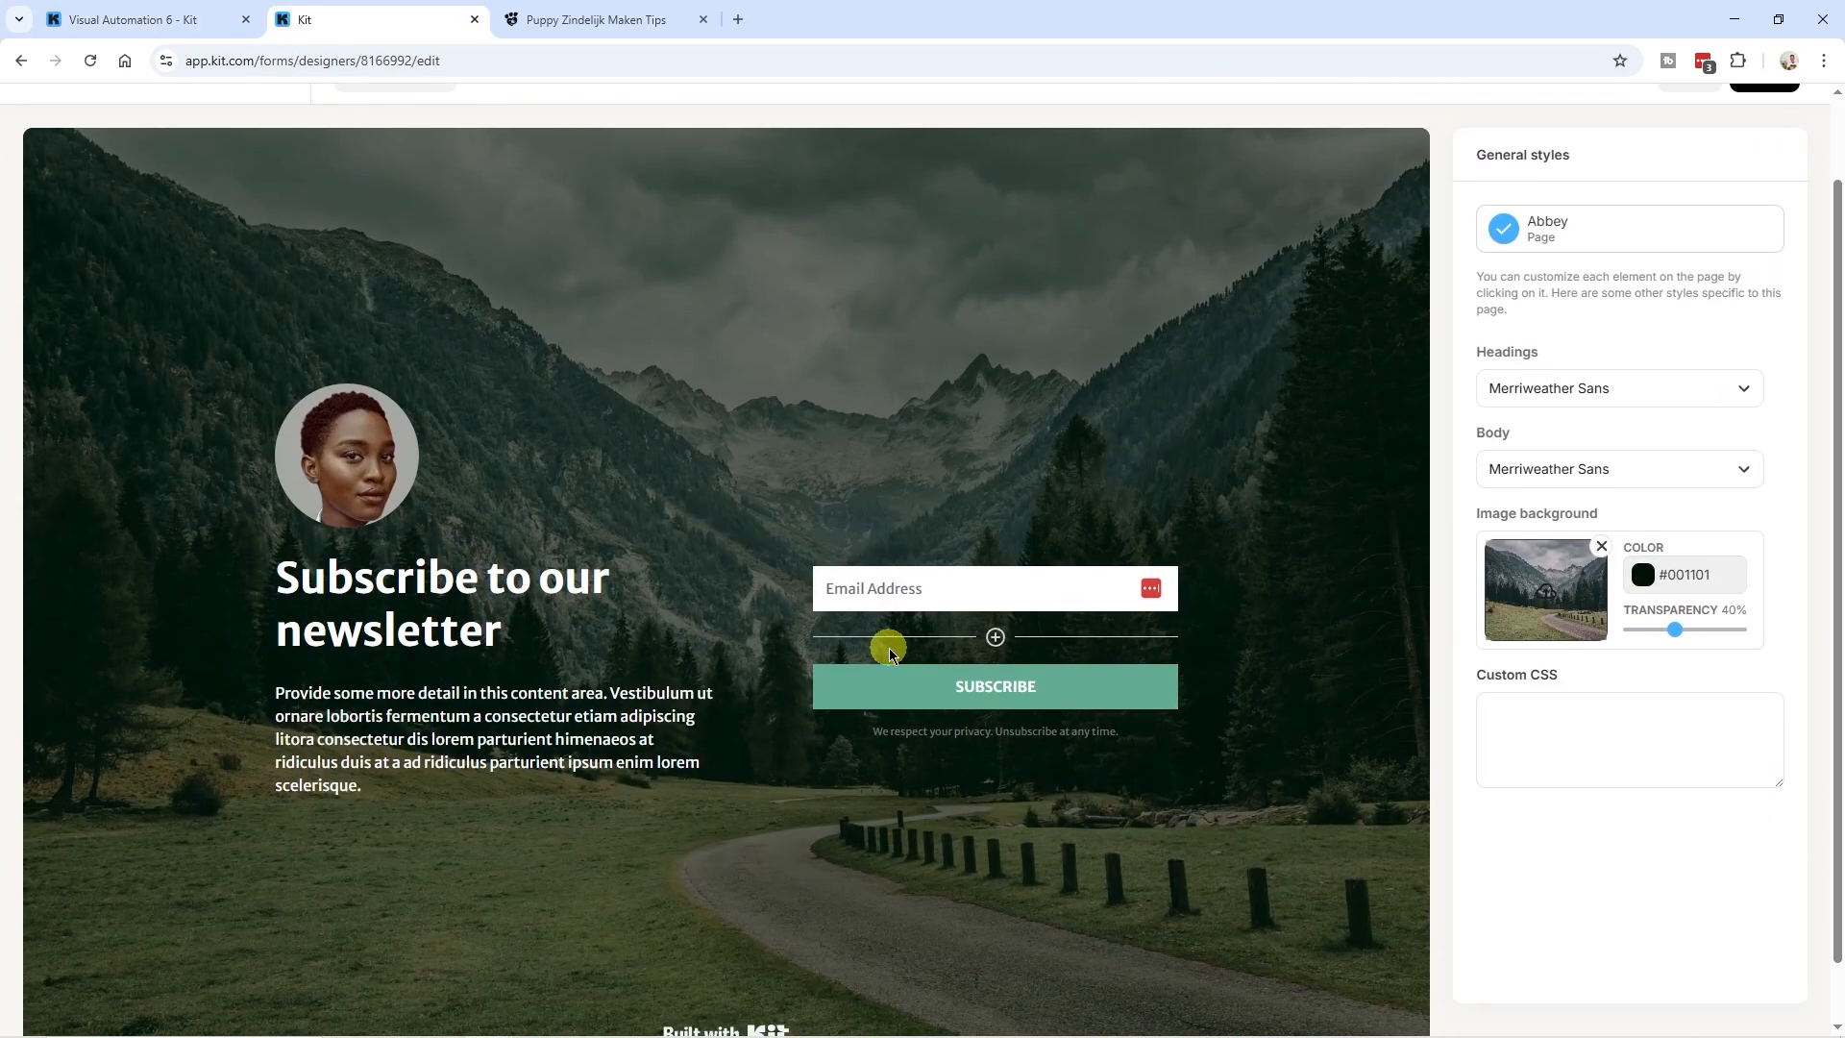
scroll(907, 588, up, 1)
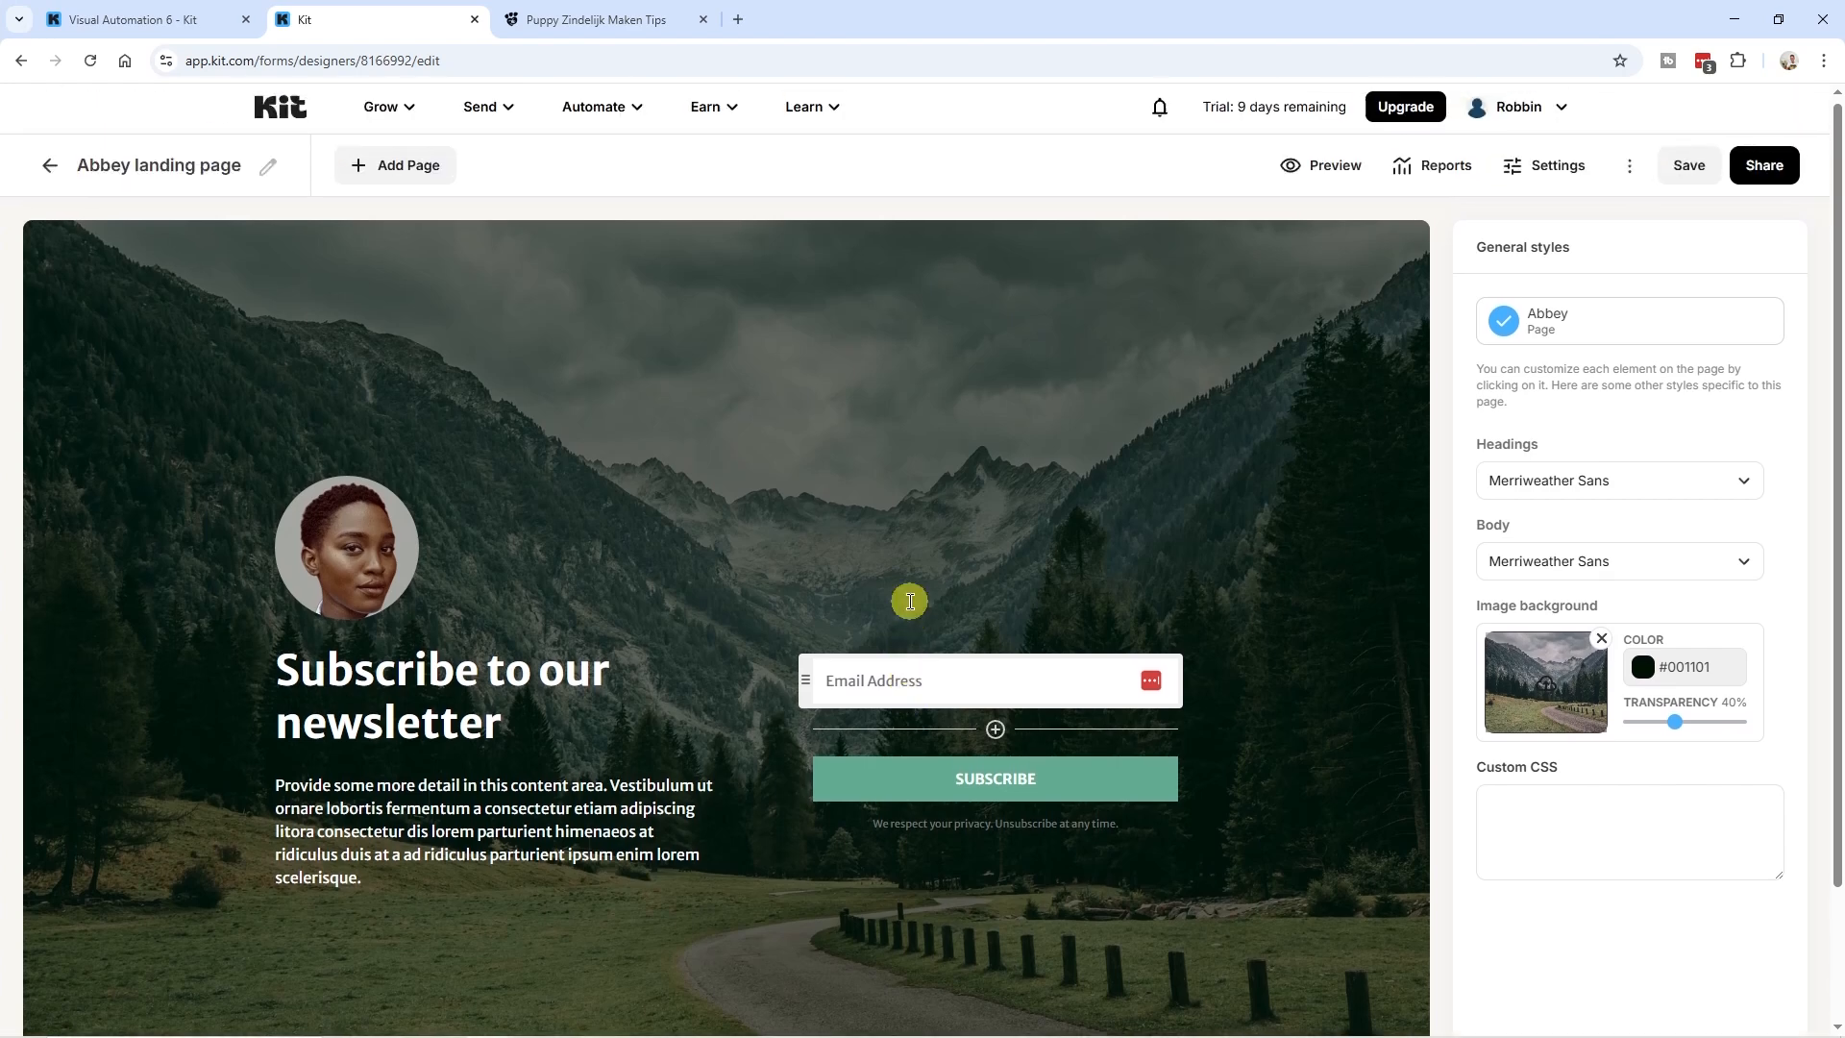
click(1561, 173)
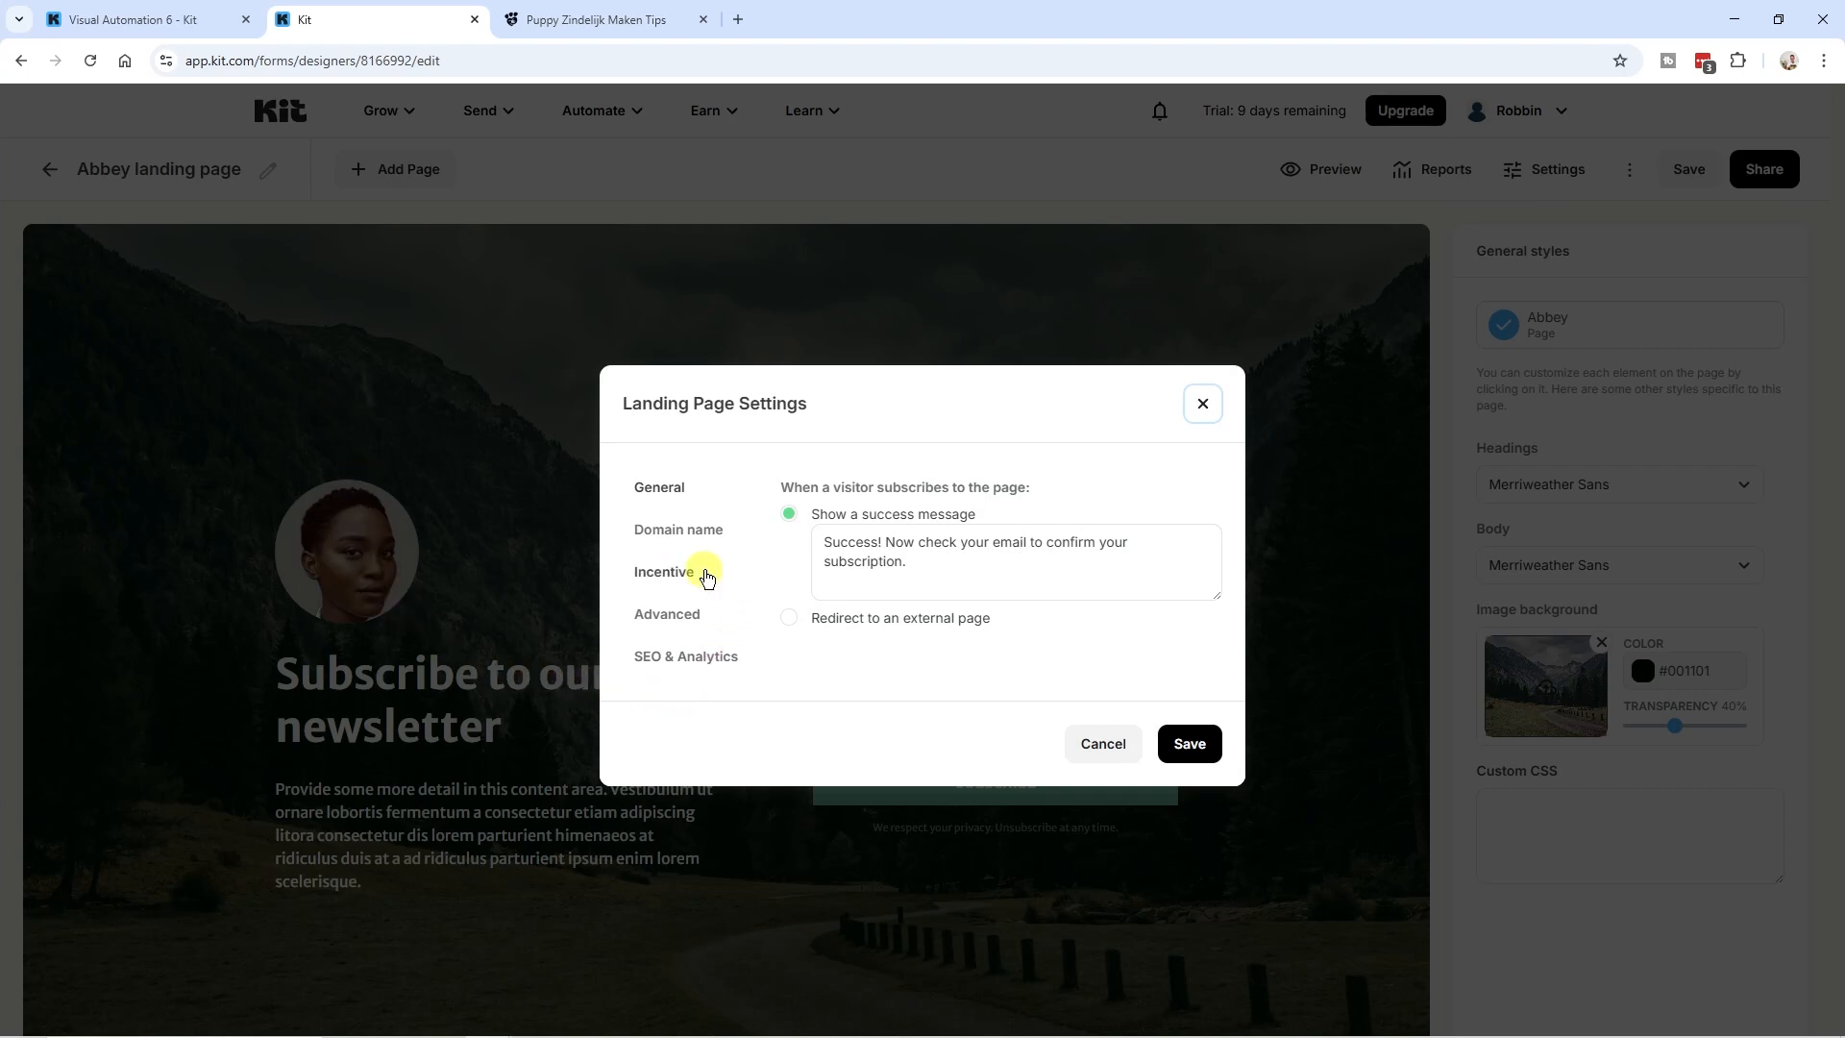
click(646, 577)
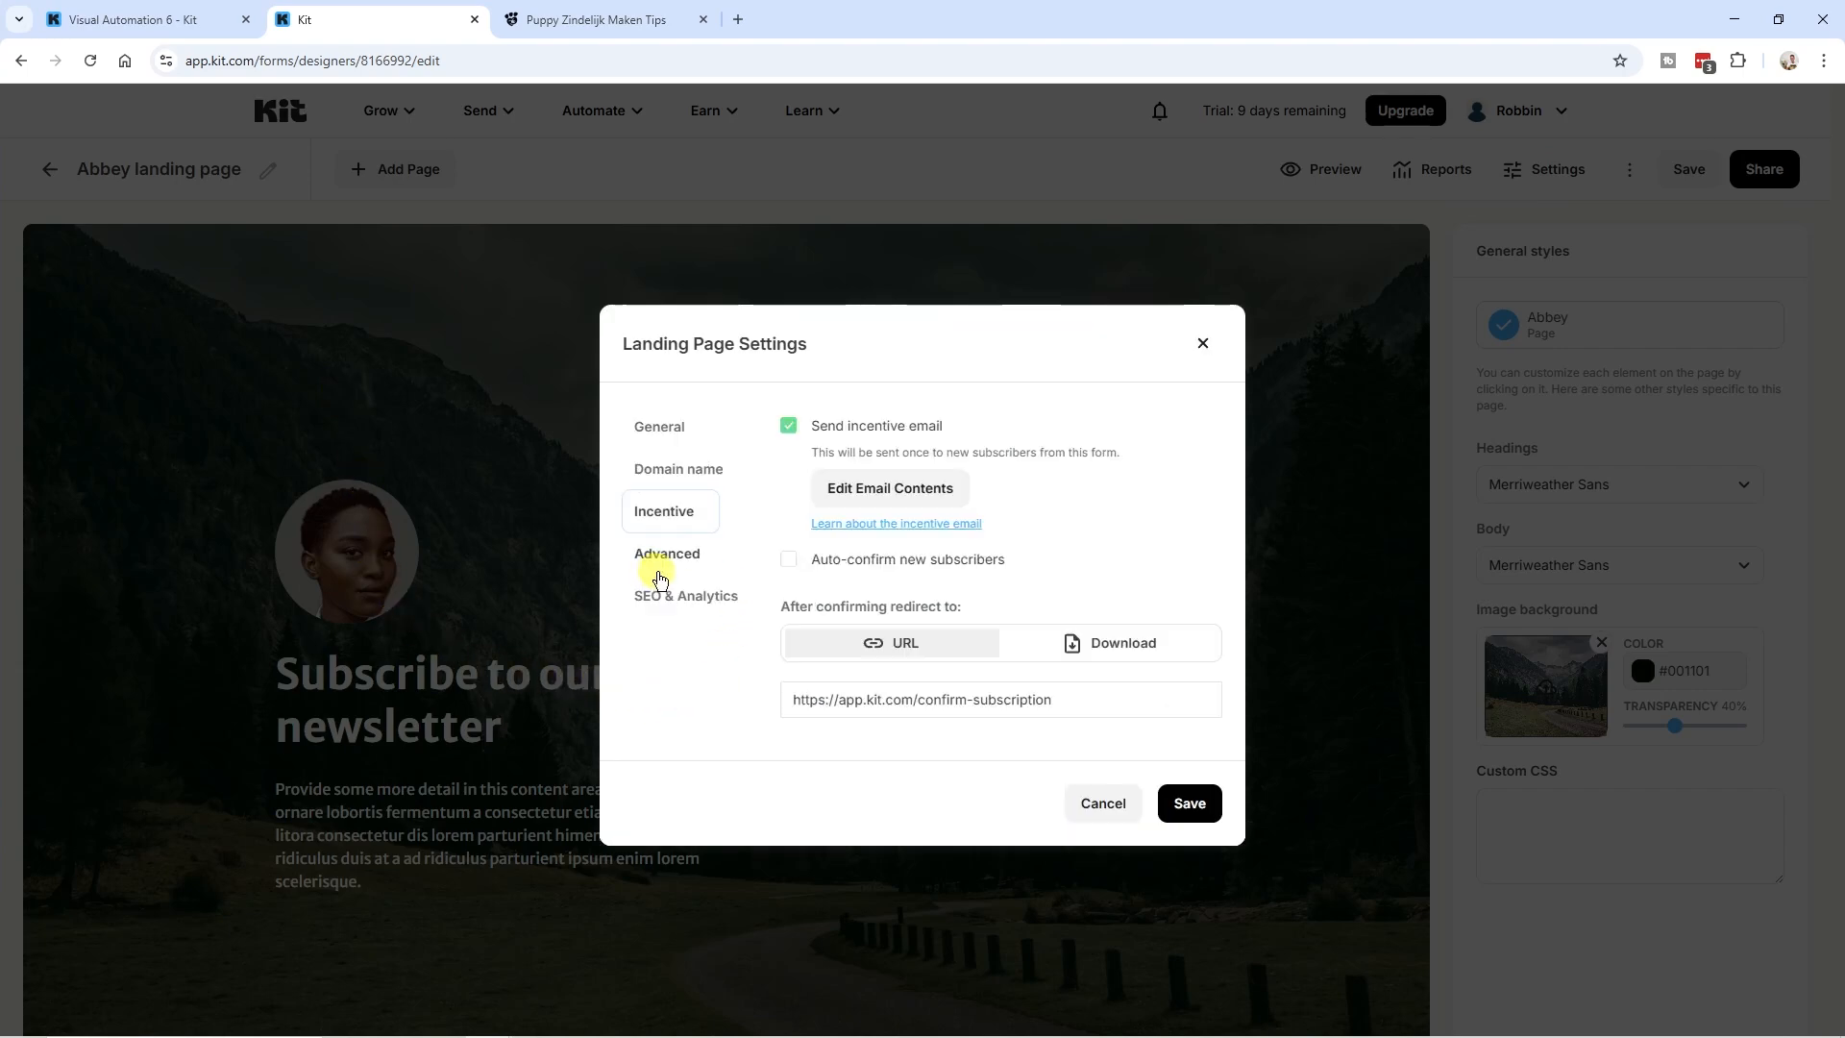
click(1124, 636)
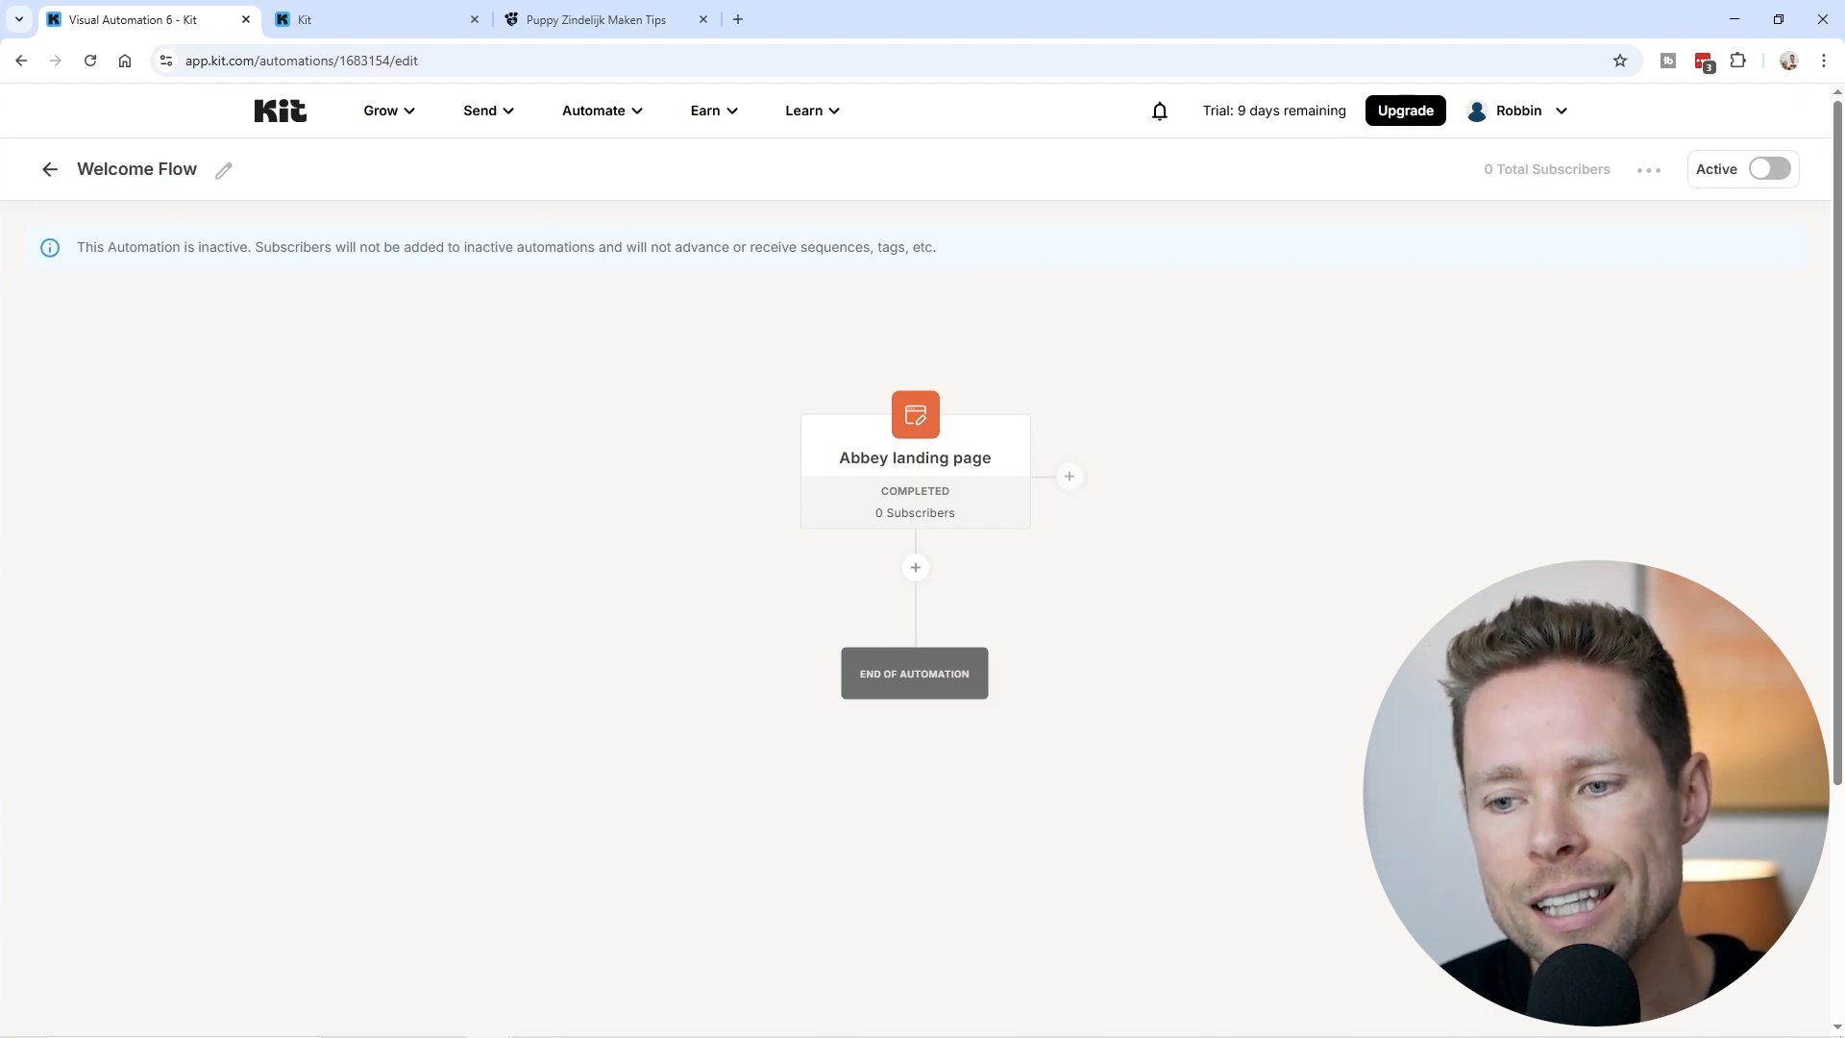
- Add an email sequence action below the Abbey landing page entry, creating a new sequence named Welcome Flow
click(899, 495)
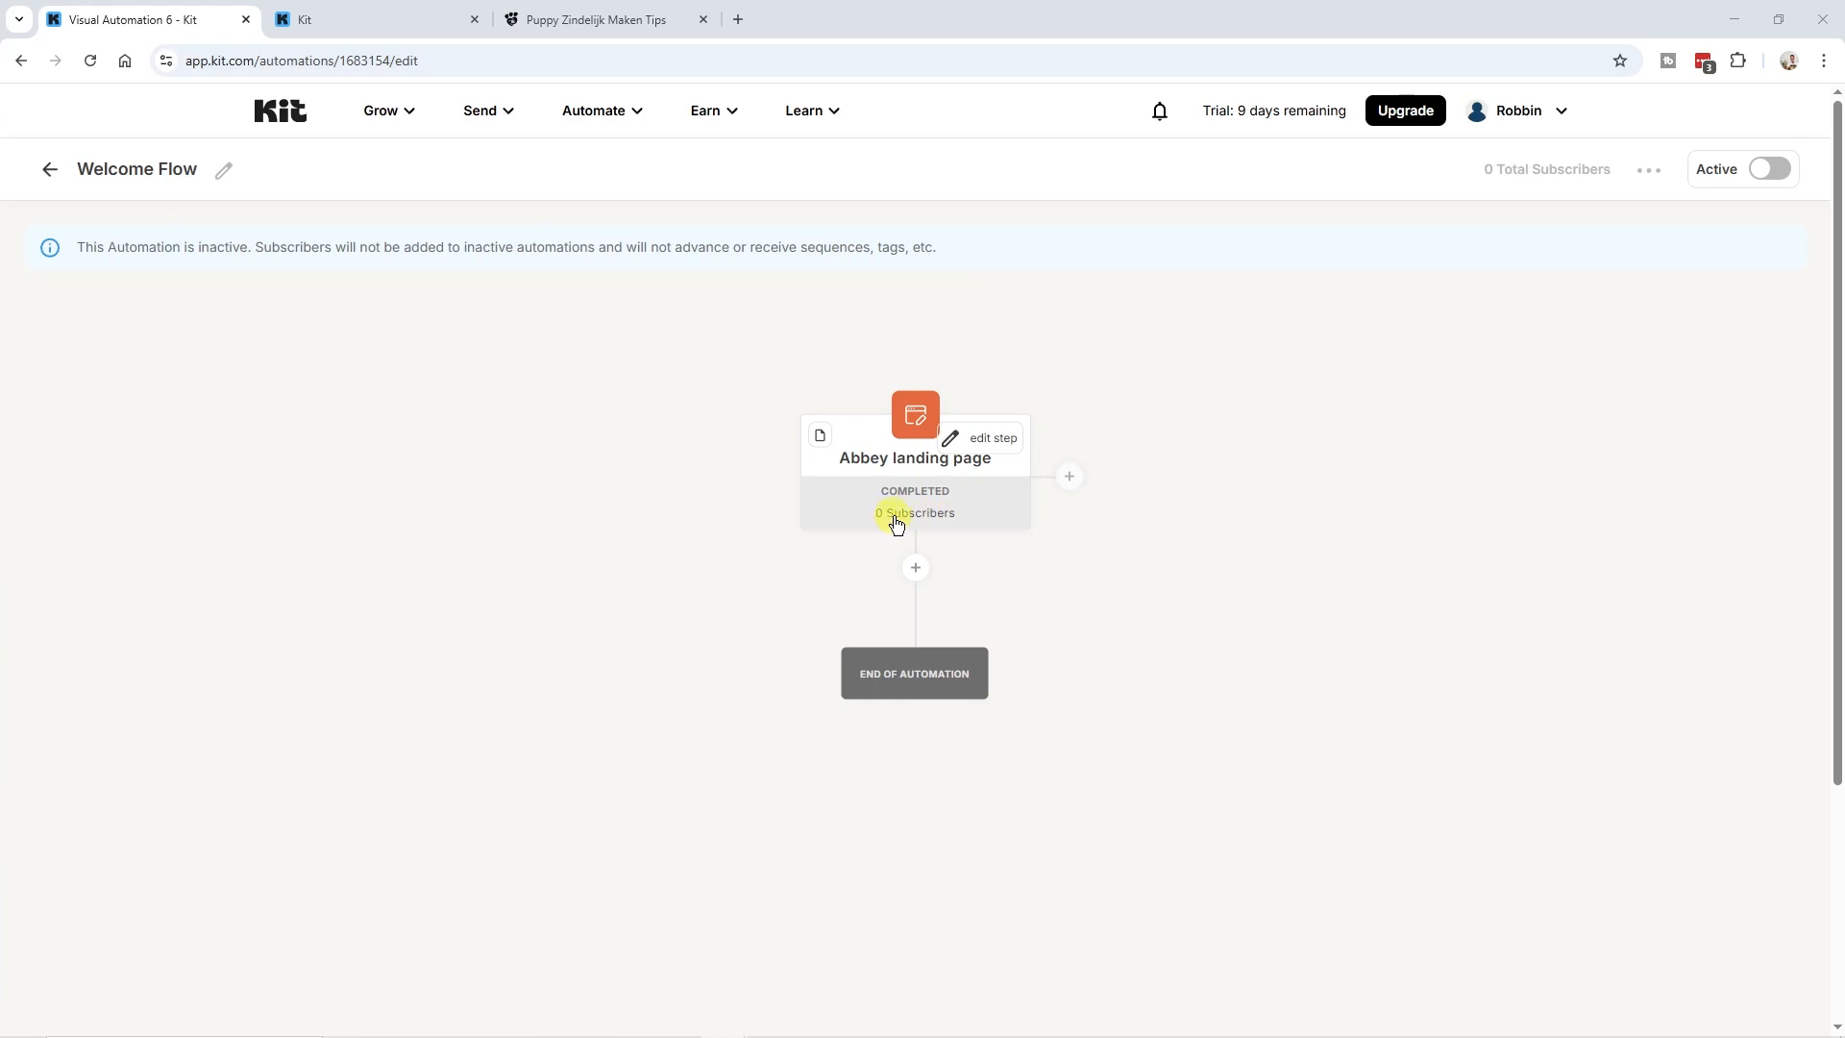
click(916, 573)
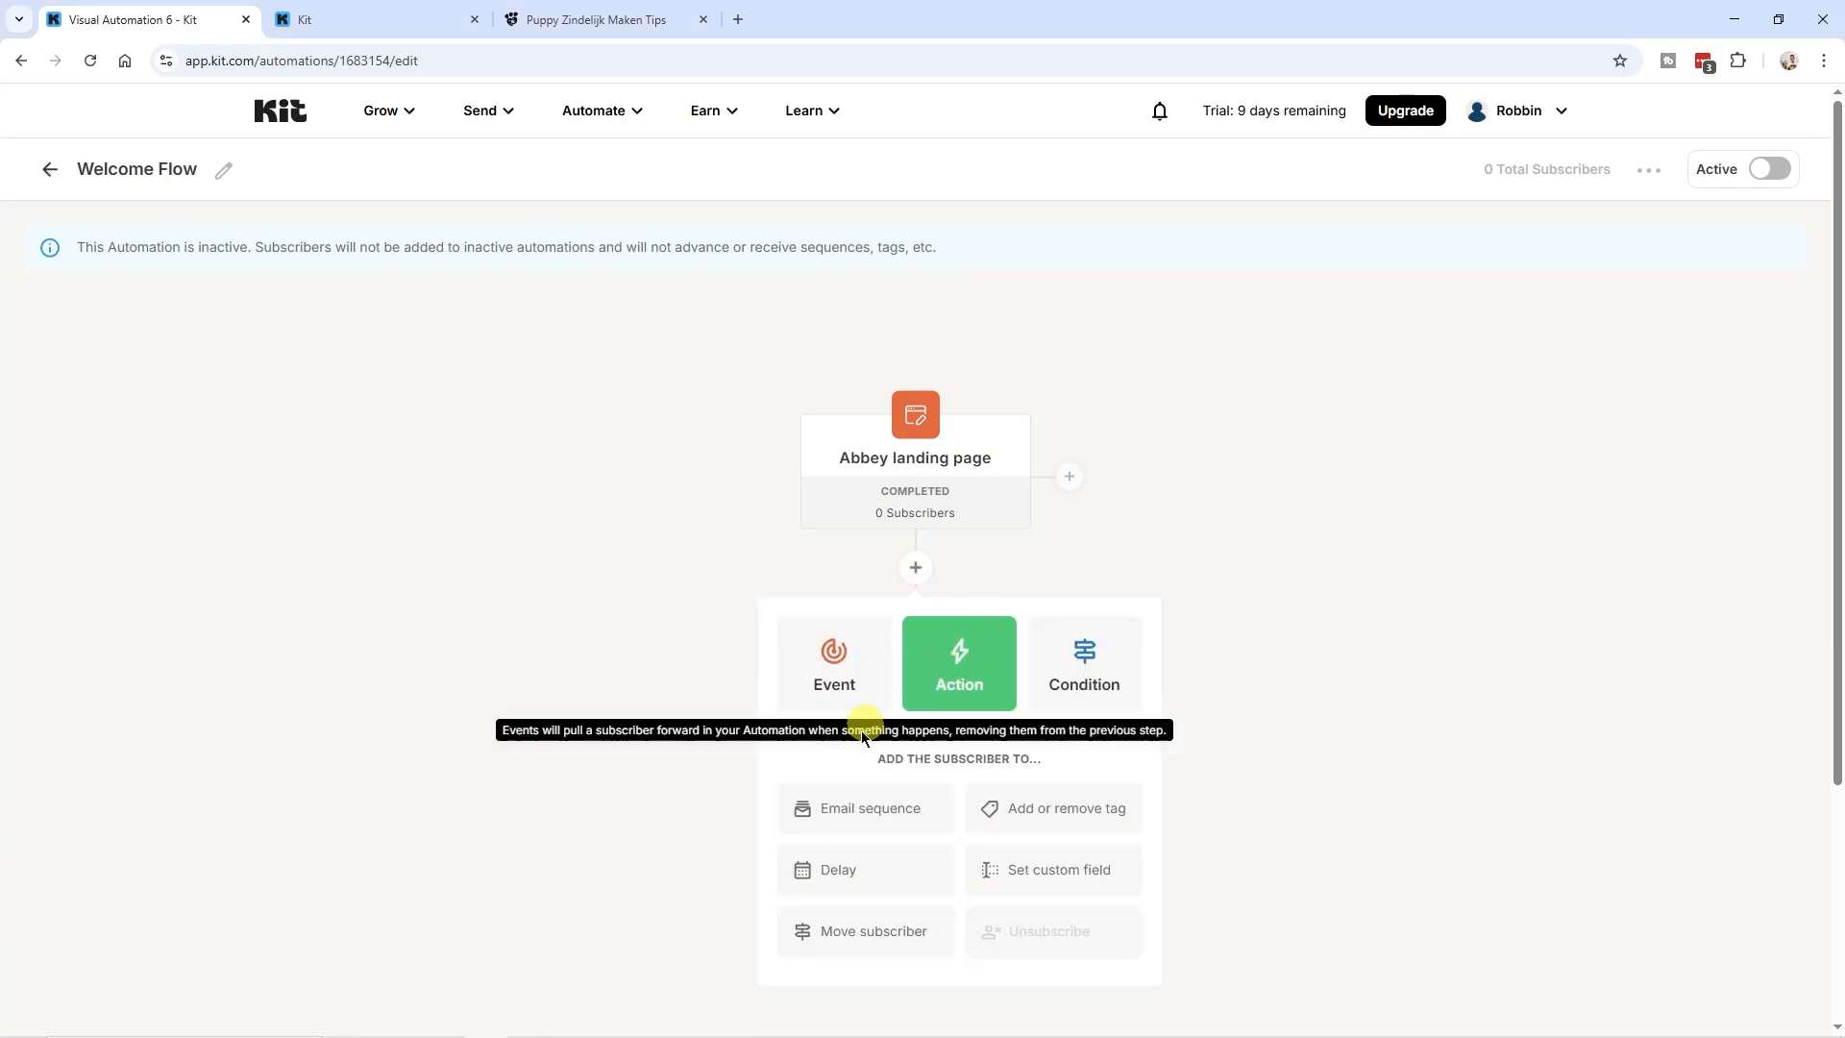
click(907, 821)
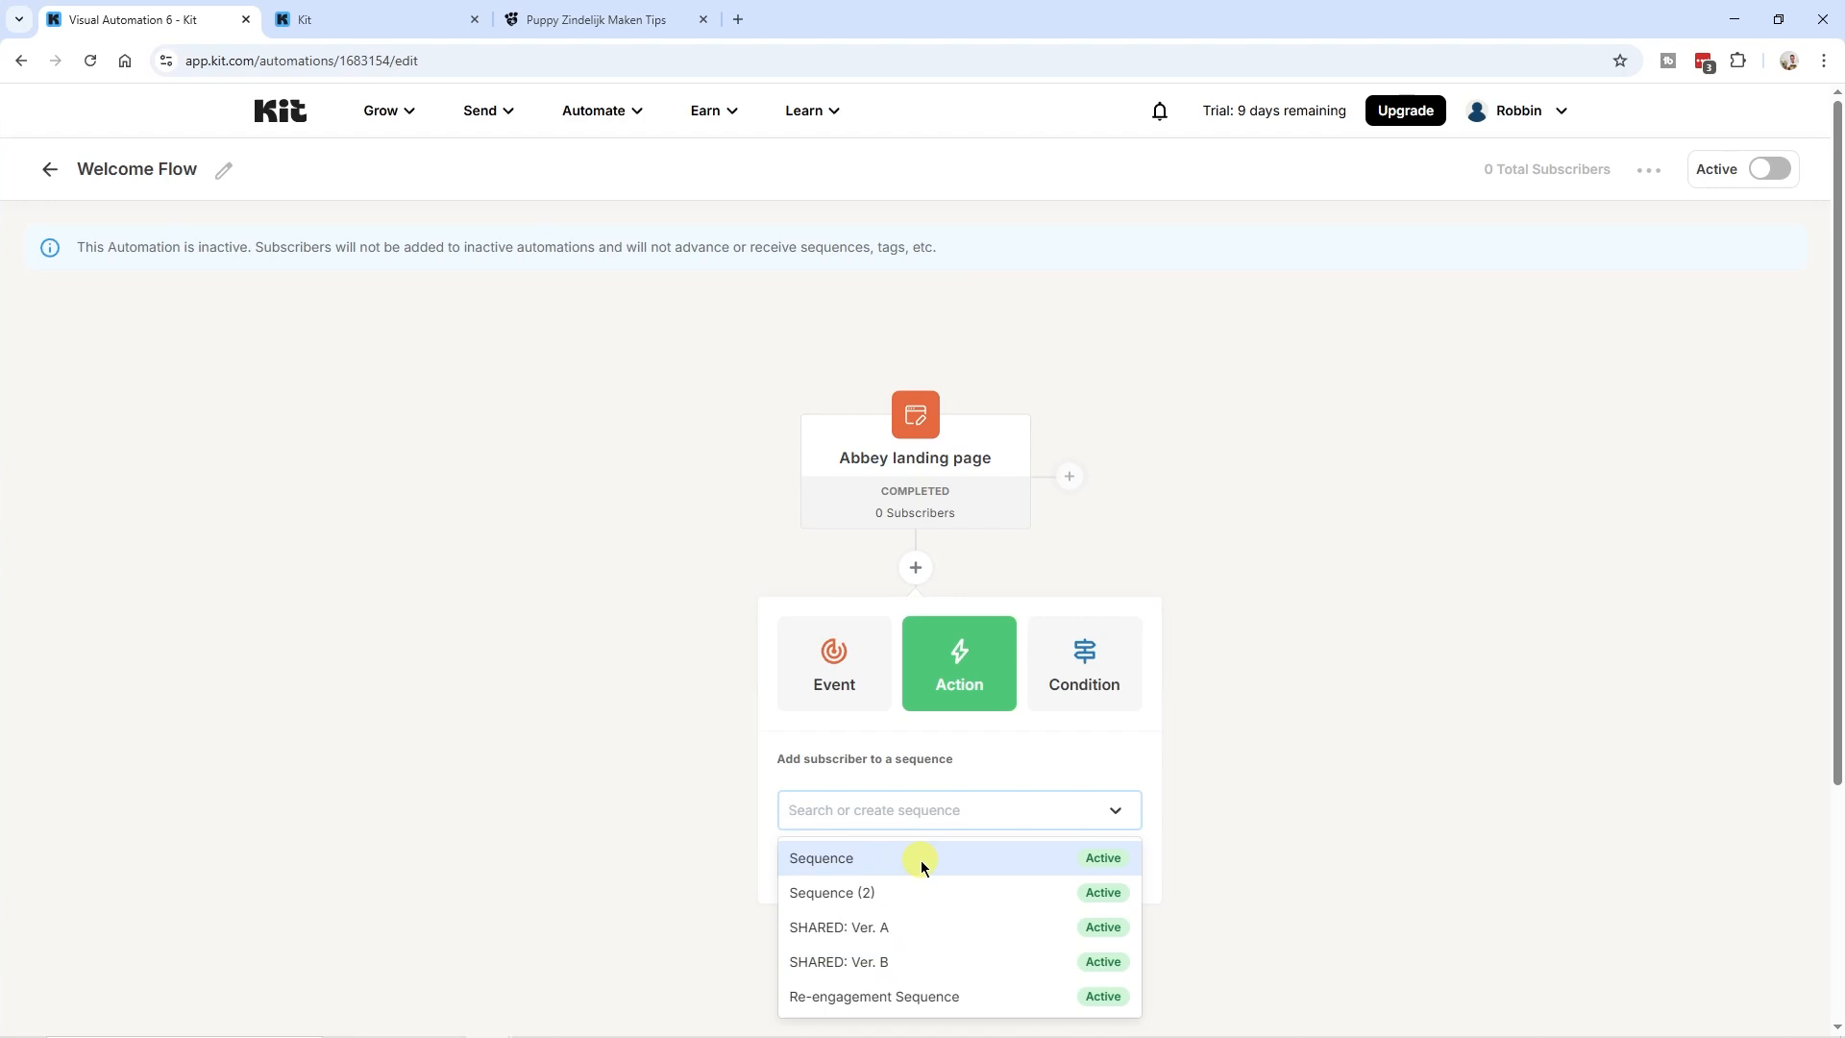
click(920, 815)
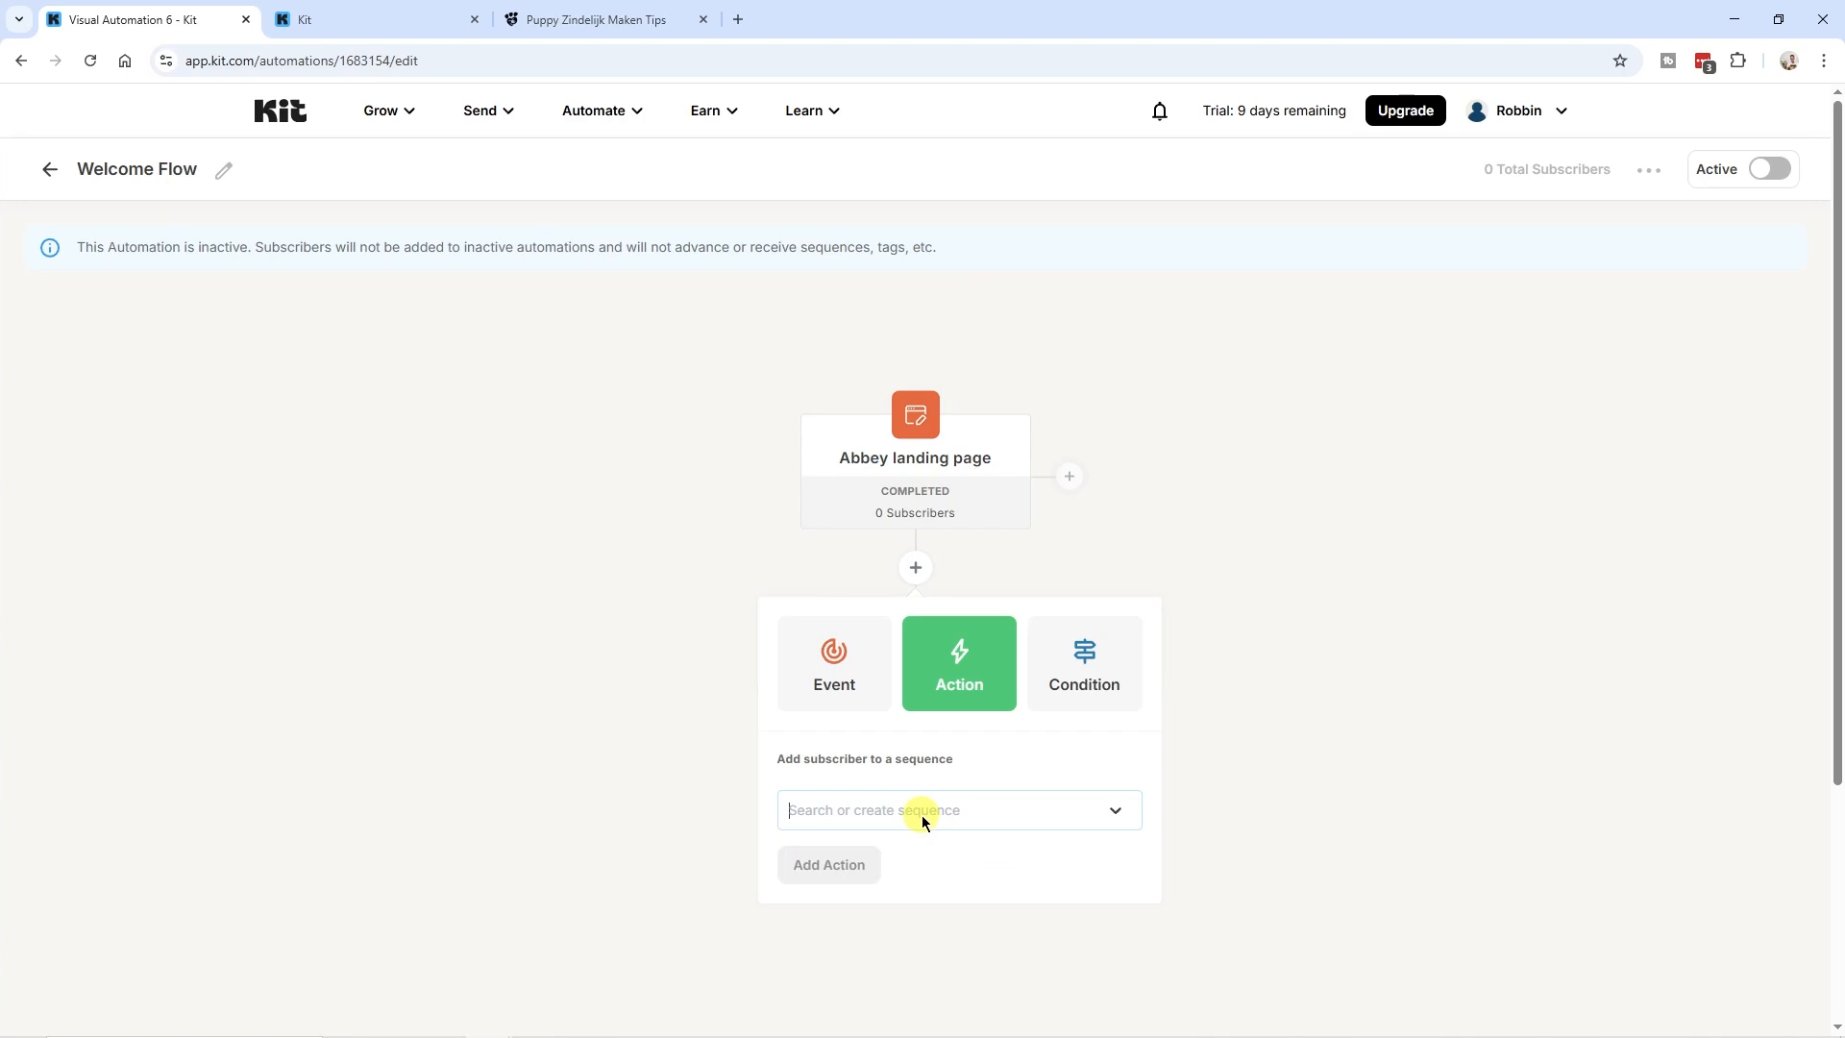
text(Welcome Emails)
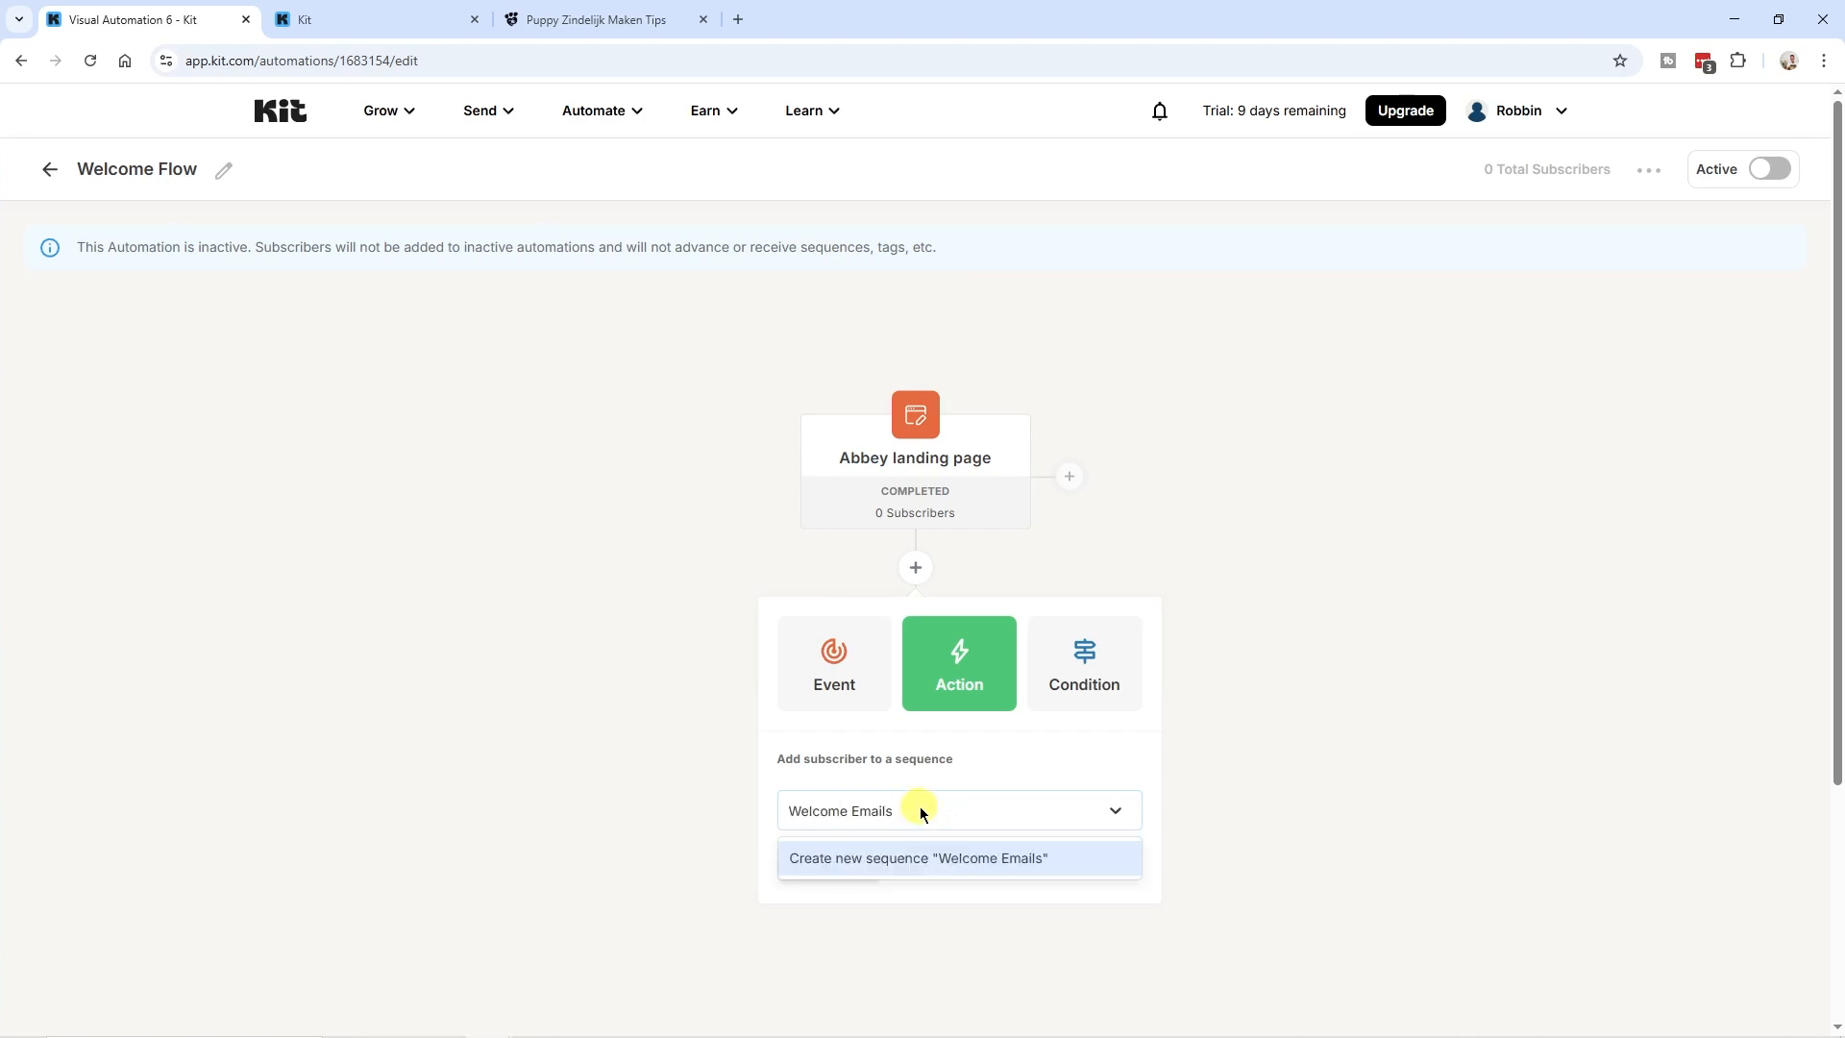
key(BackSpace)
key(BackSpace)
key(BackSpace)
key(BackSpace)
key(BackSpace)
key(BackSpace)
text(Flow)
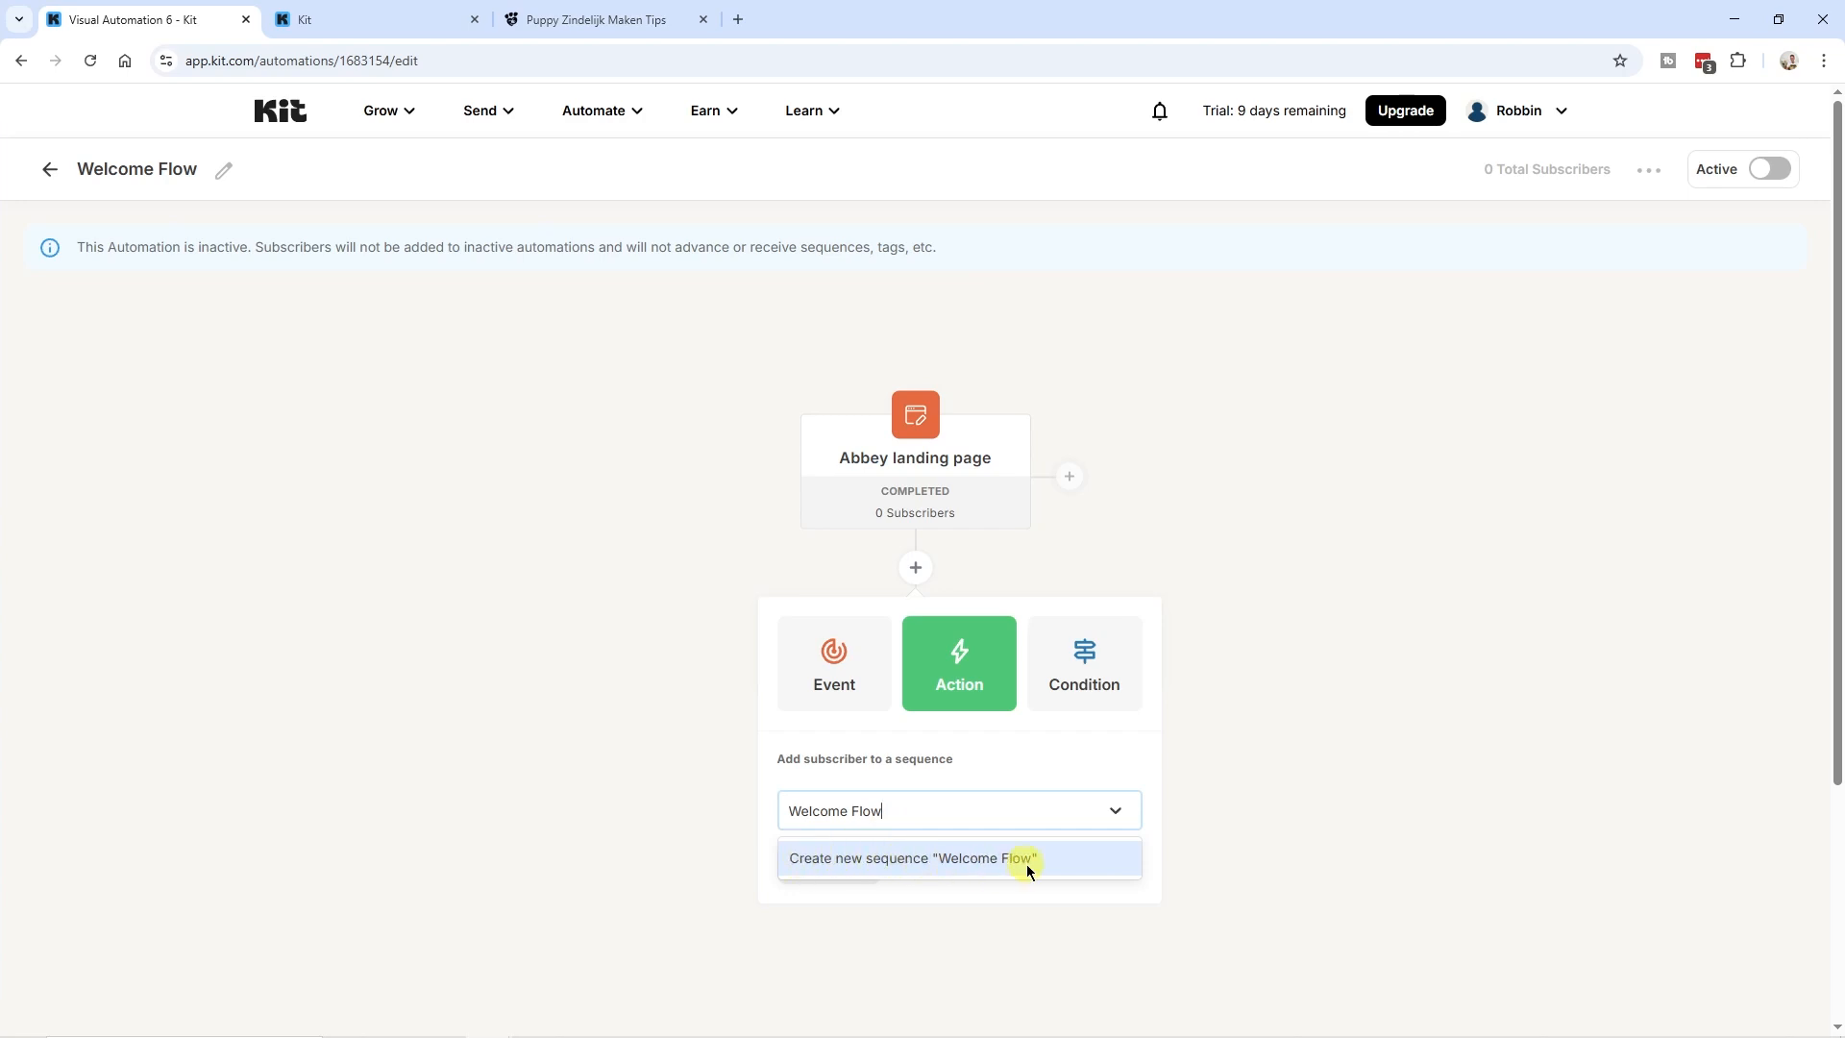
click(863, 860)
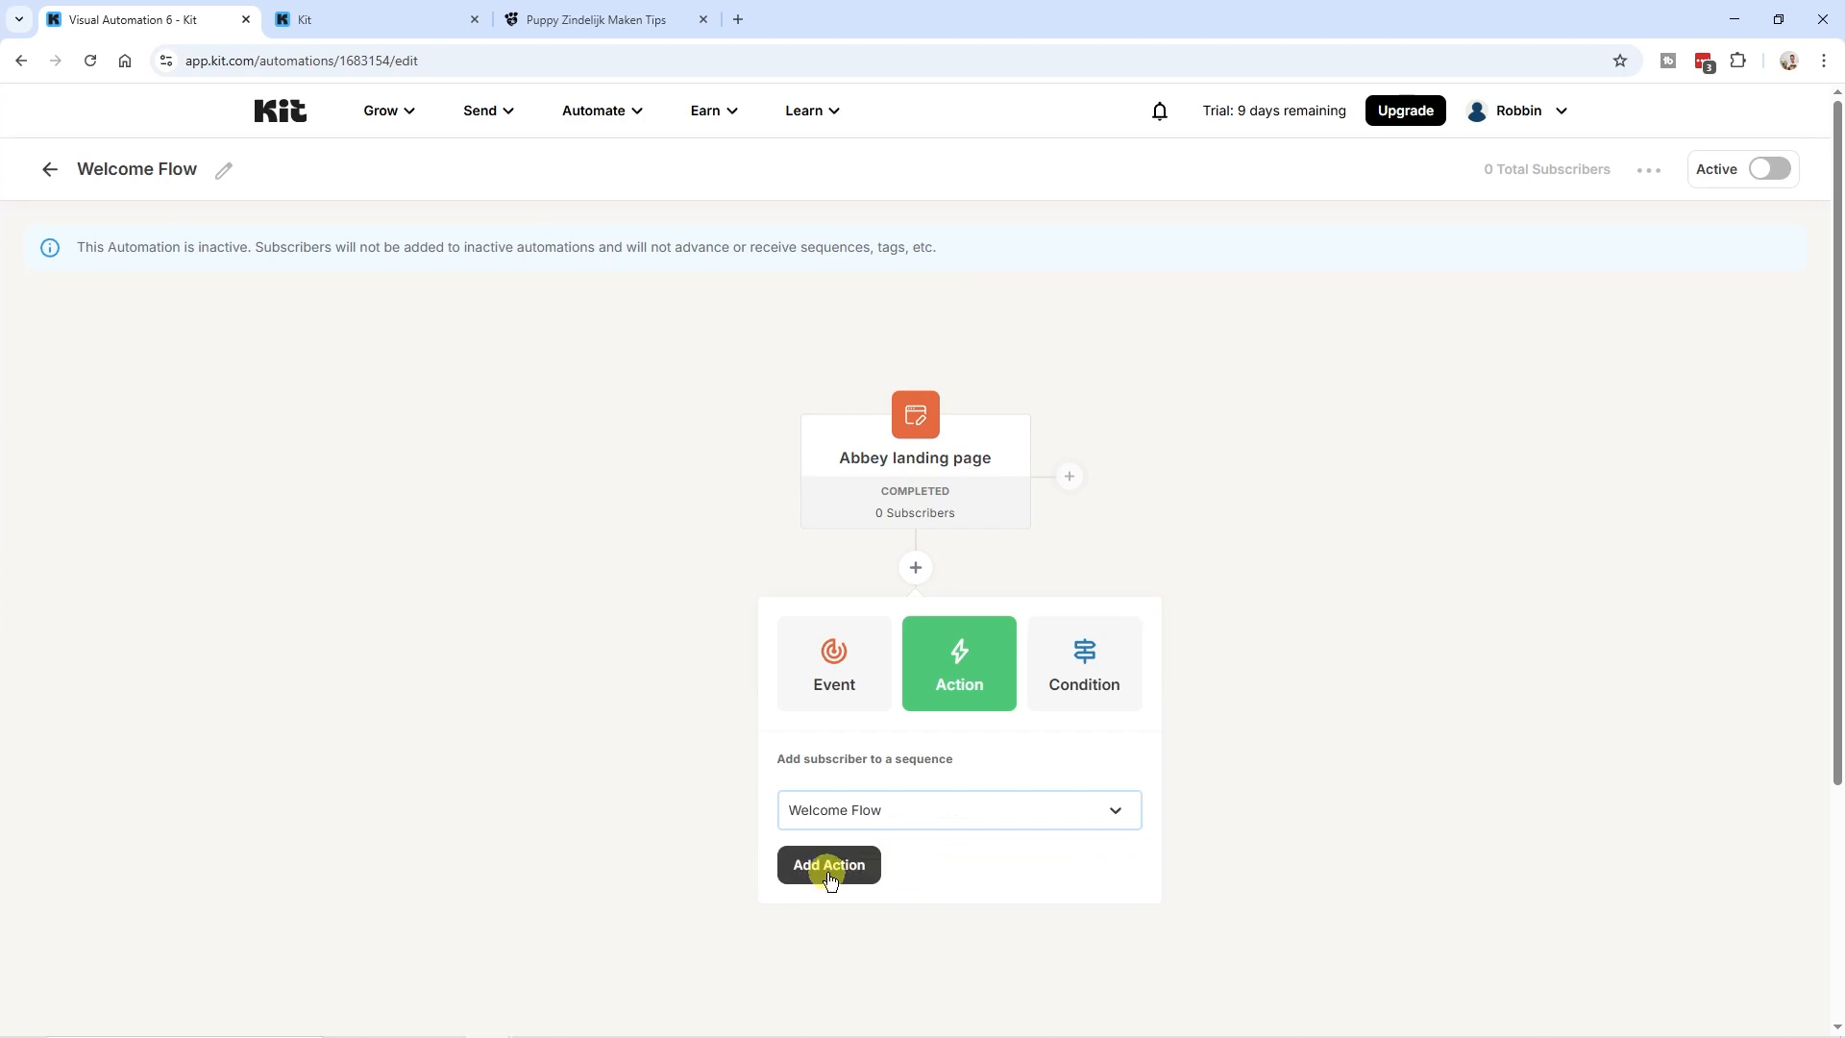
click(829, 868)
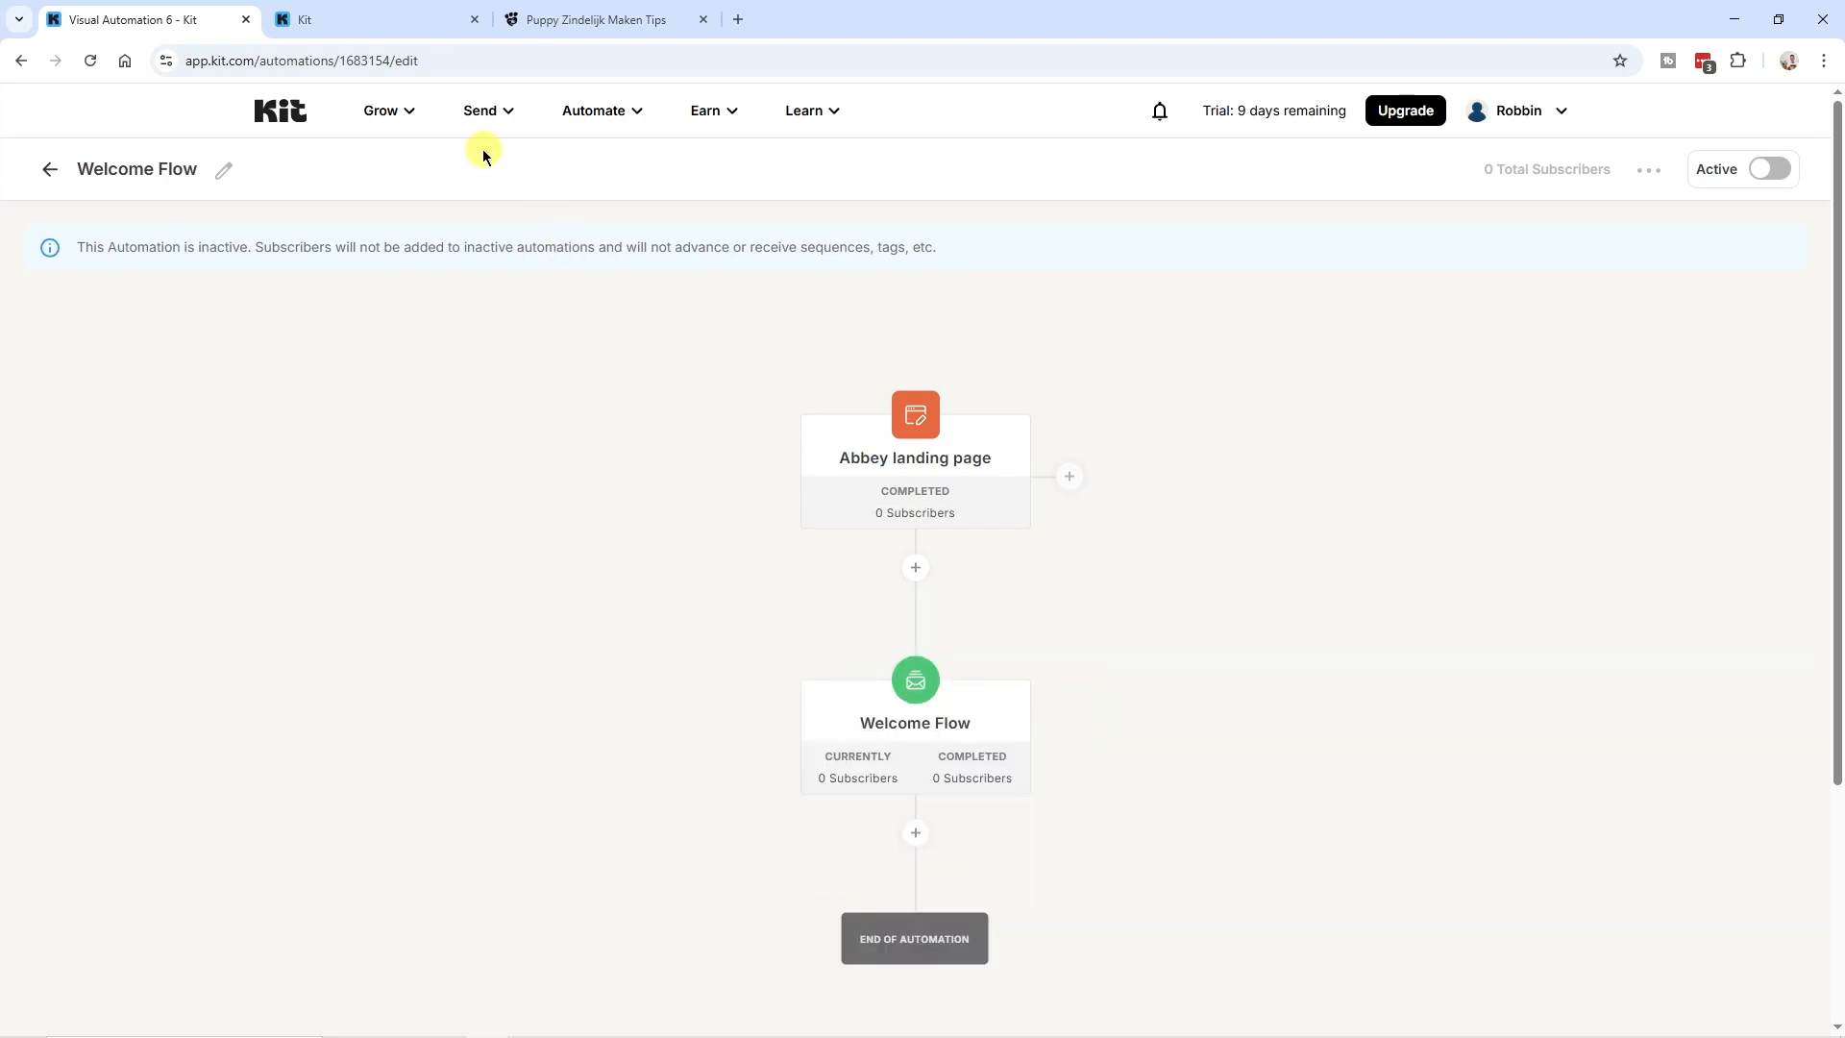
- View the account's list of sequences and check the email count of the Welcome Flow sequence
click(506, 113)
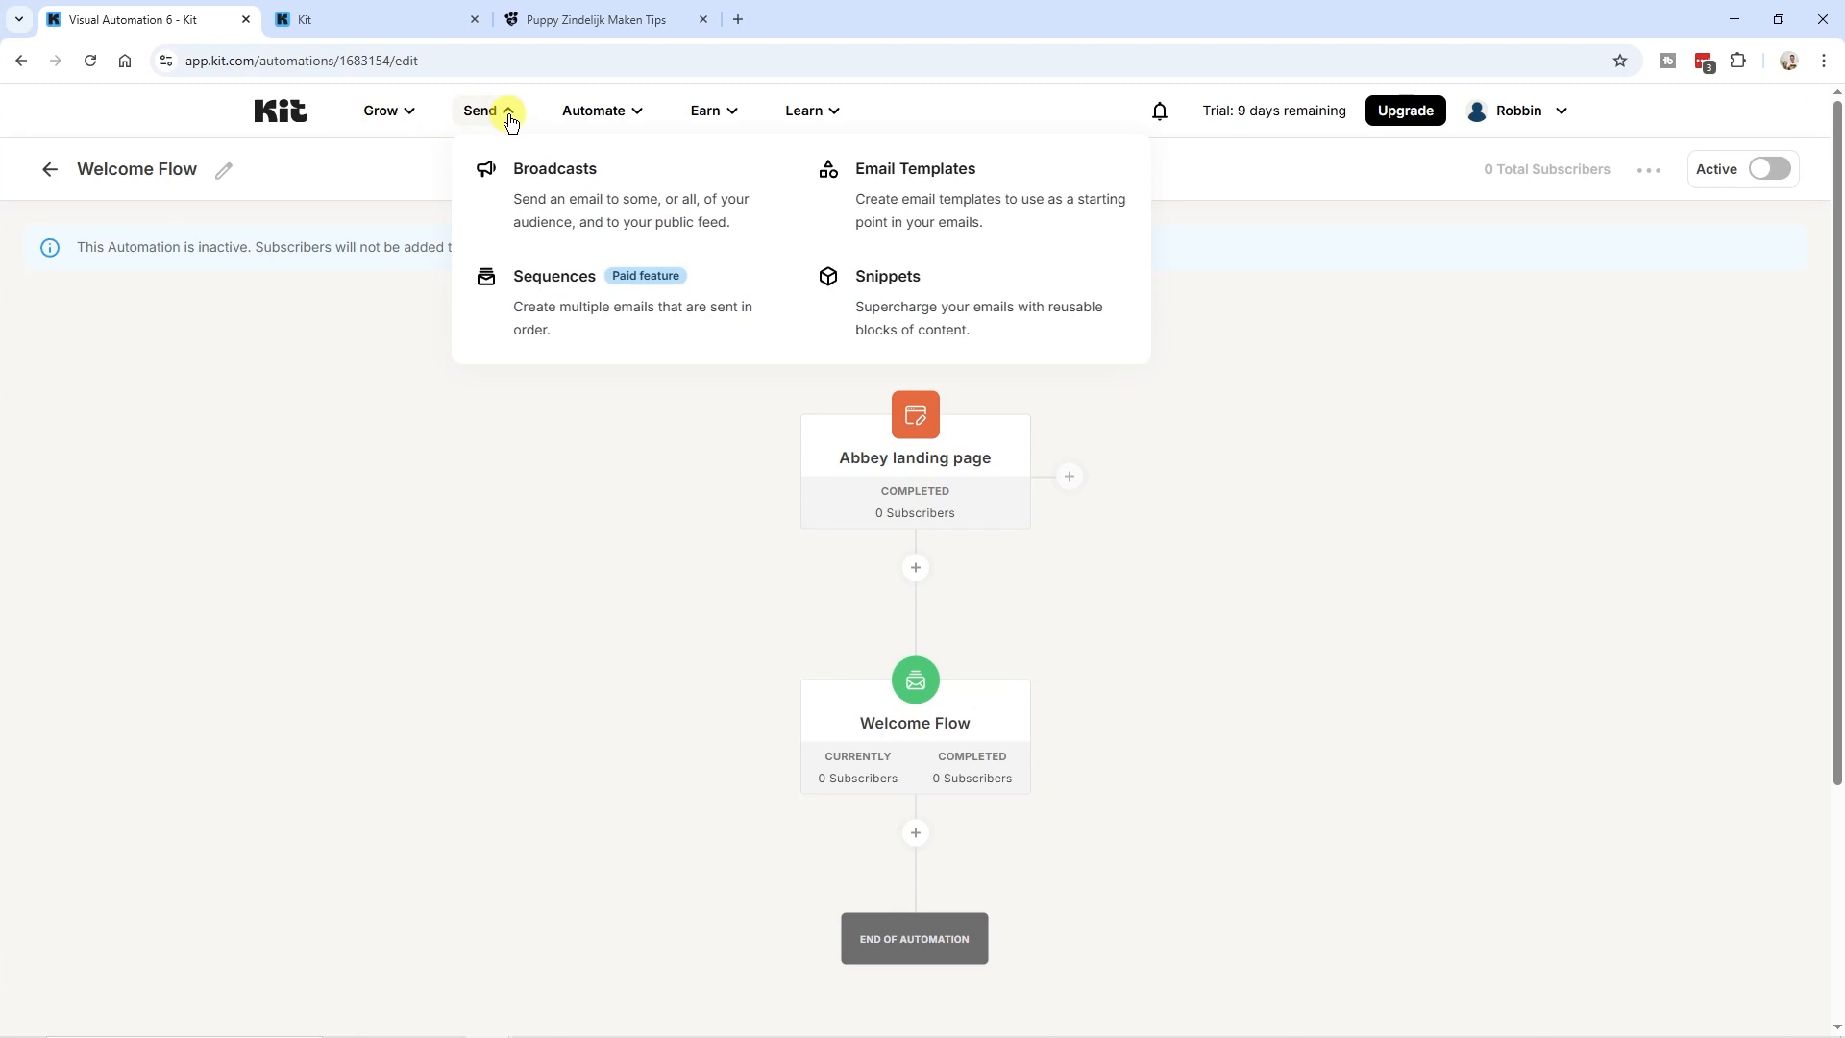
click(581, 290)
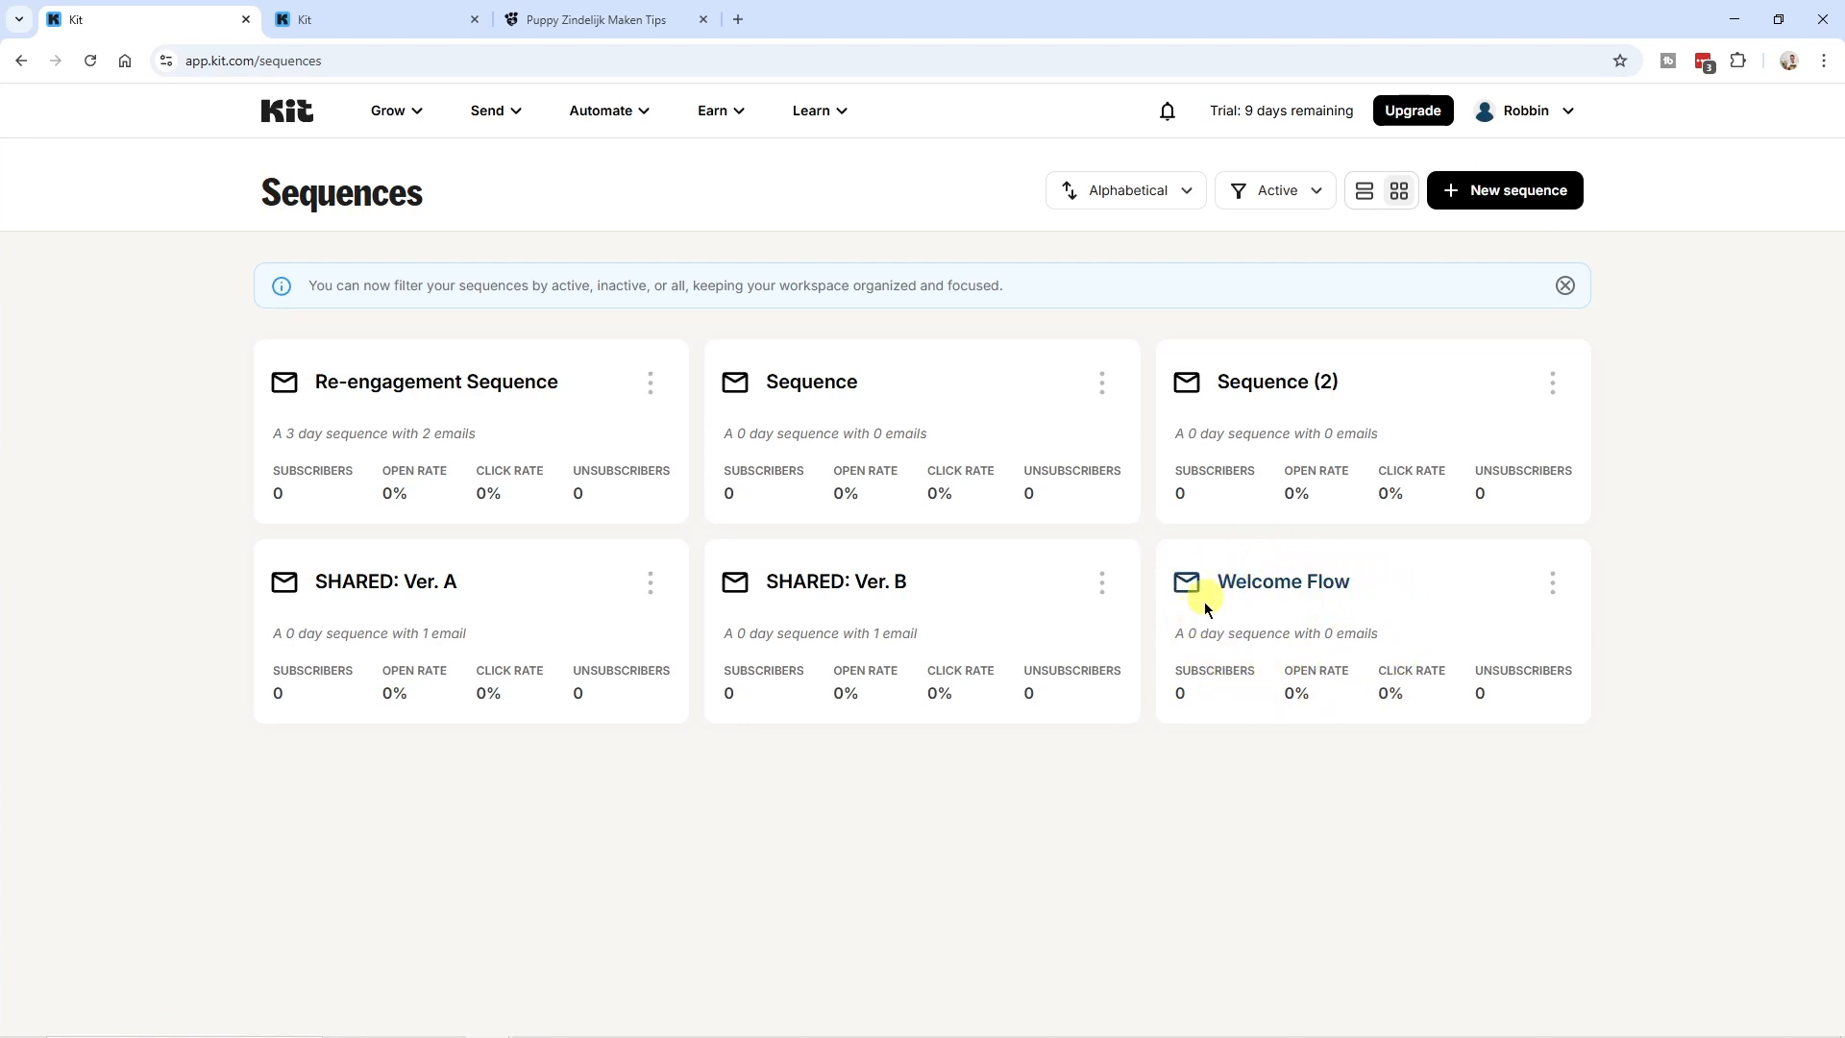
drag(1325, 633, 1376, 633)
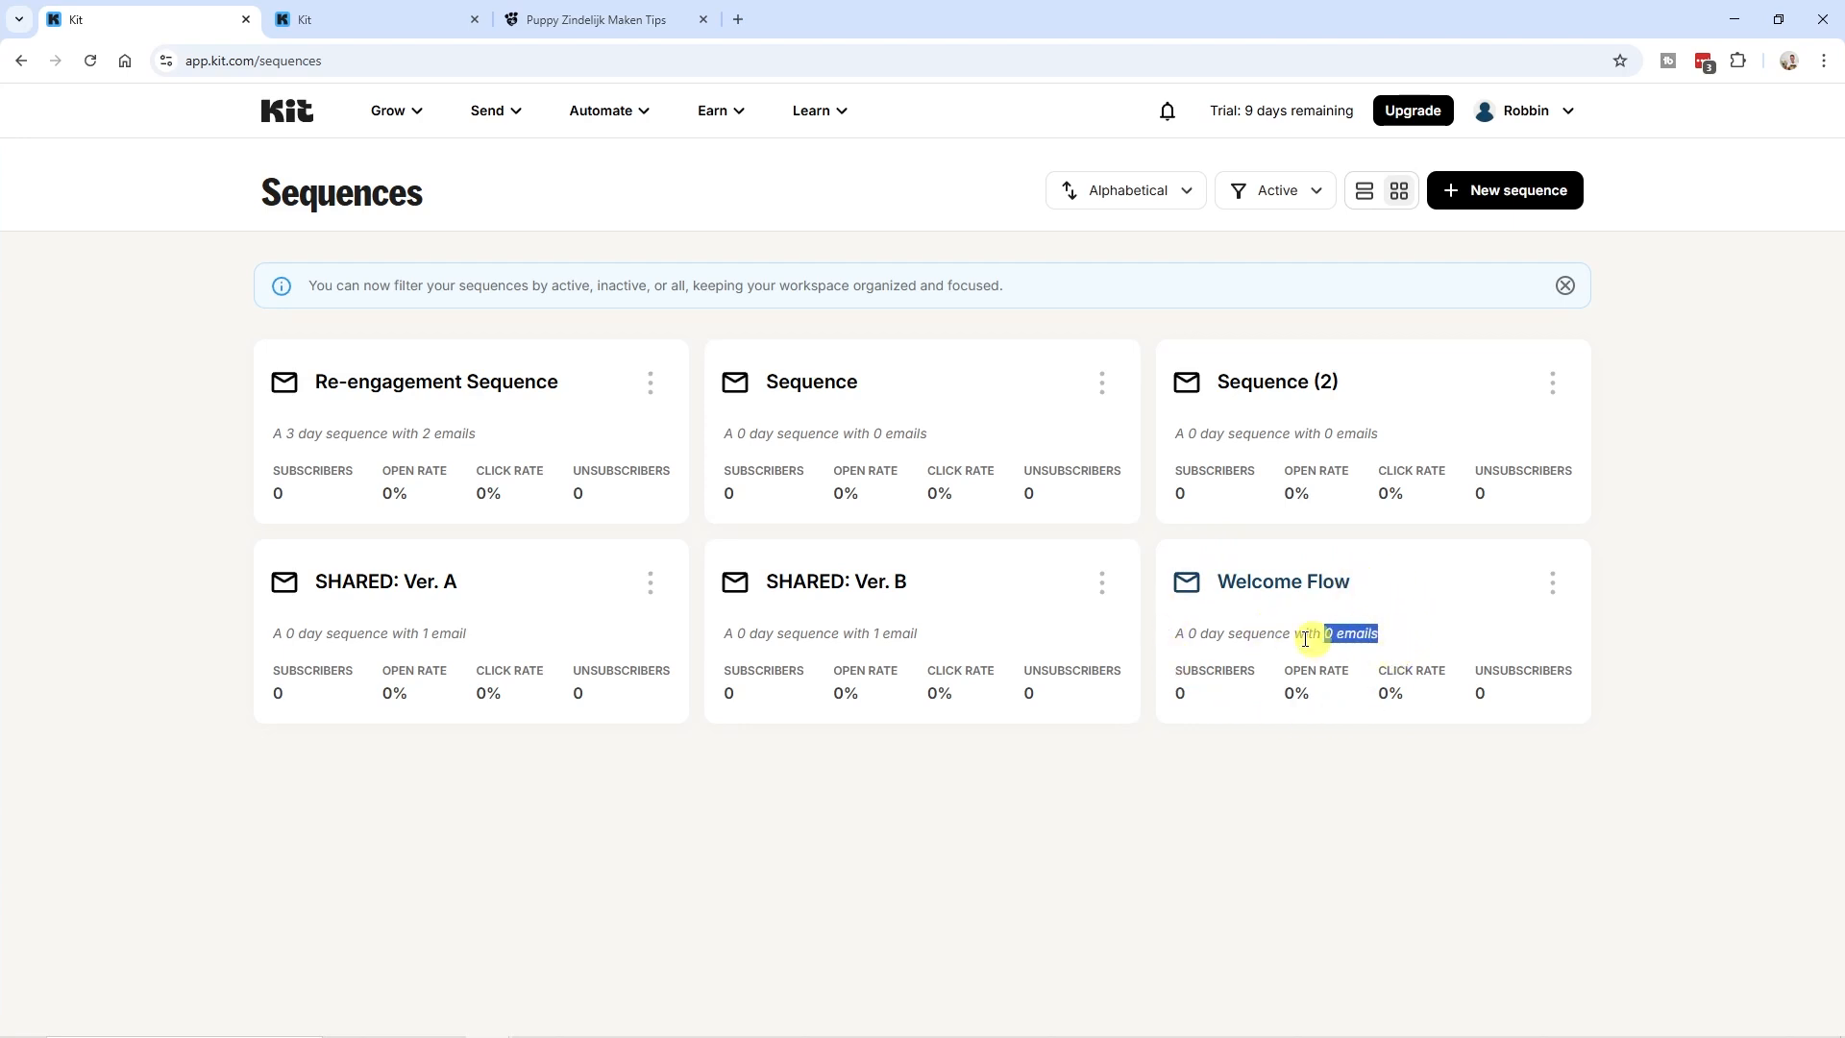
- Return to the visual automations and reopen the Welcome Flow automation
click(516, 113)
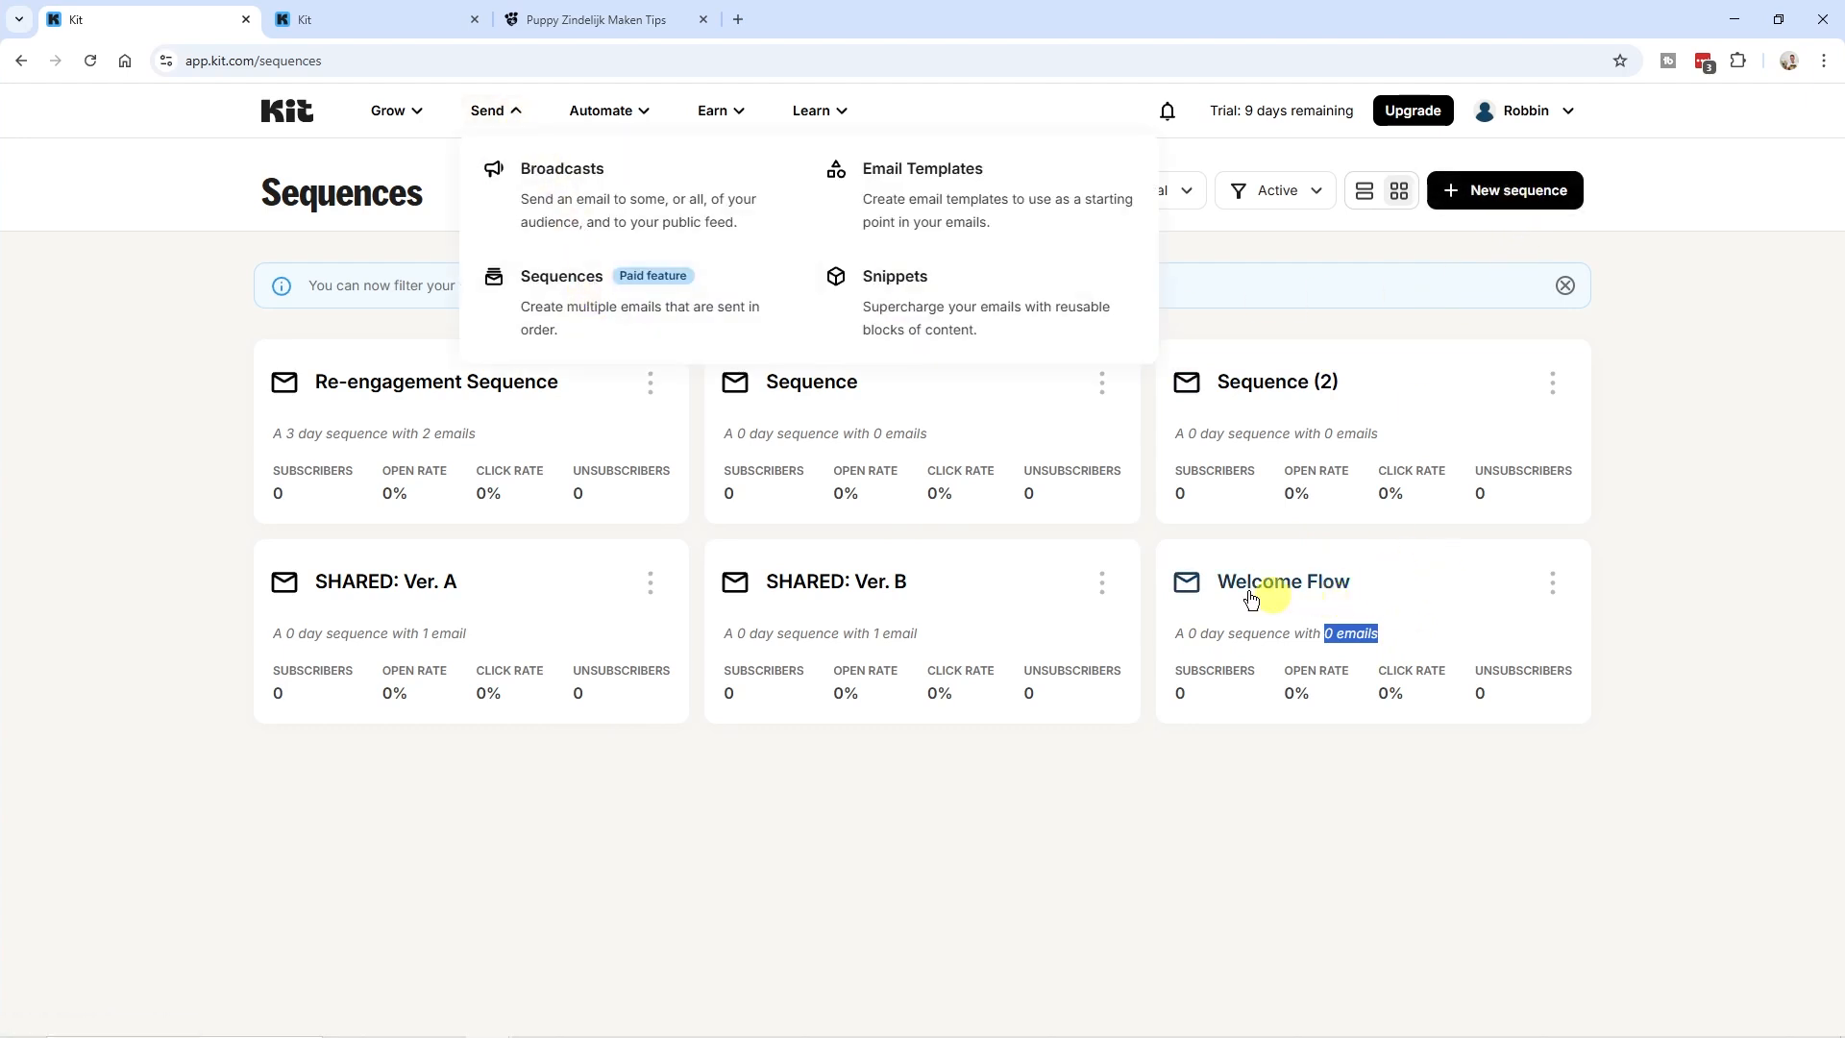
click(616, 119)
click(689, 201)
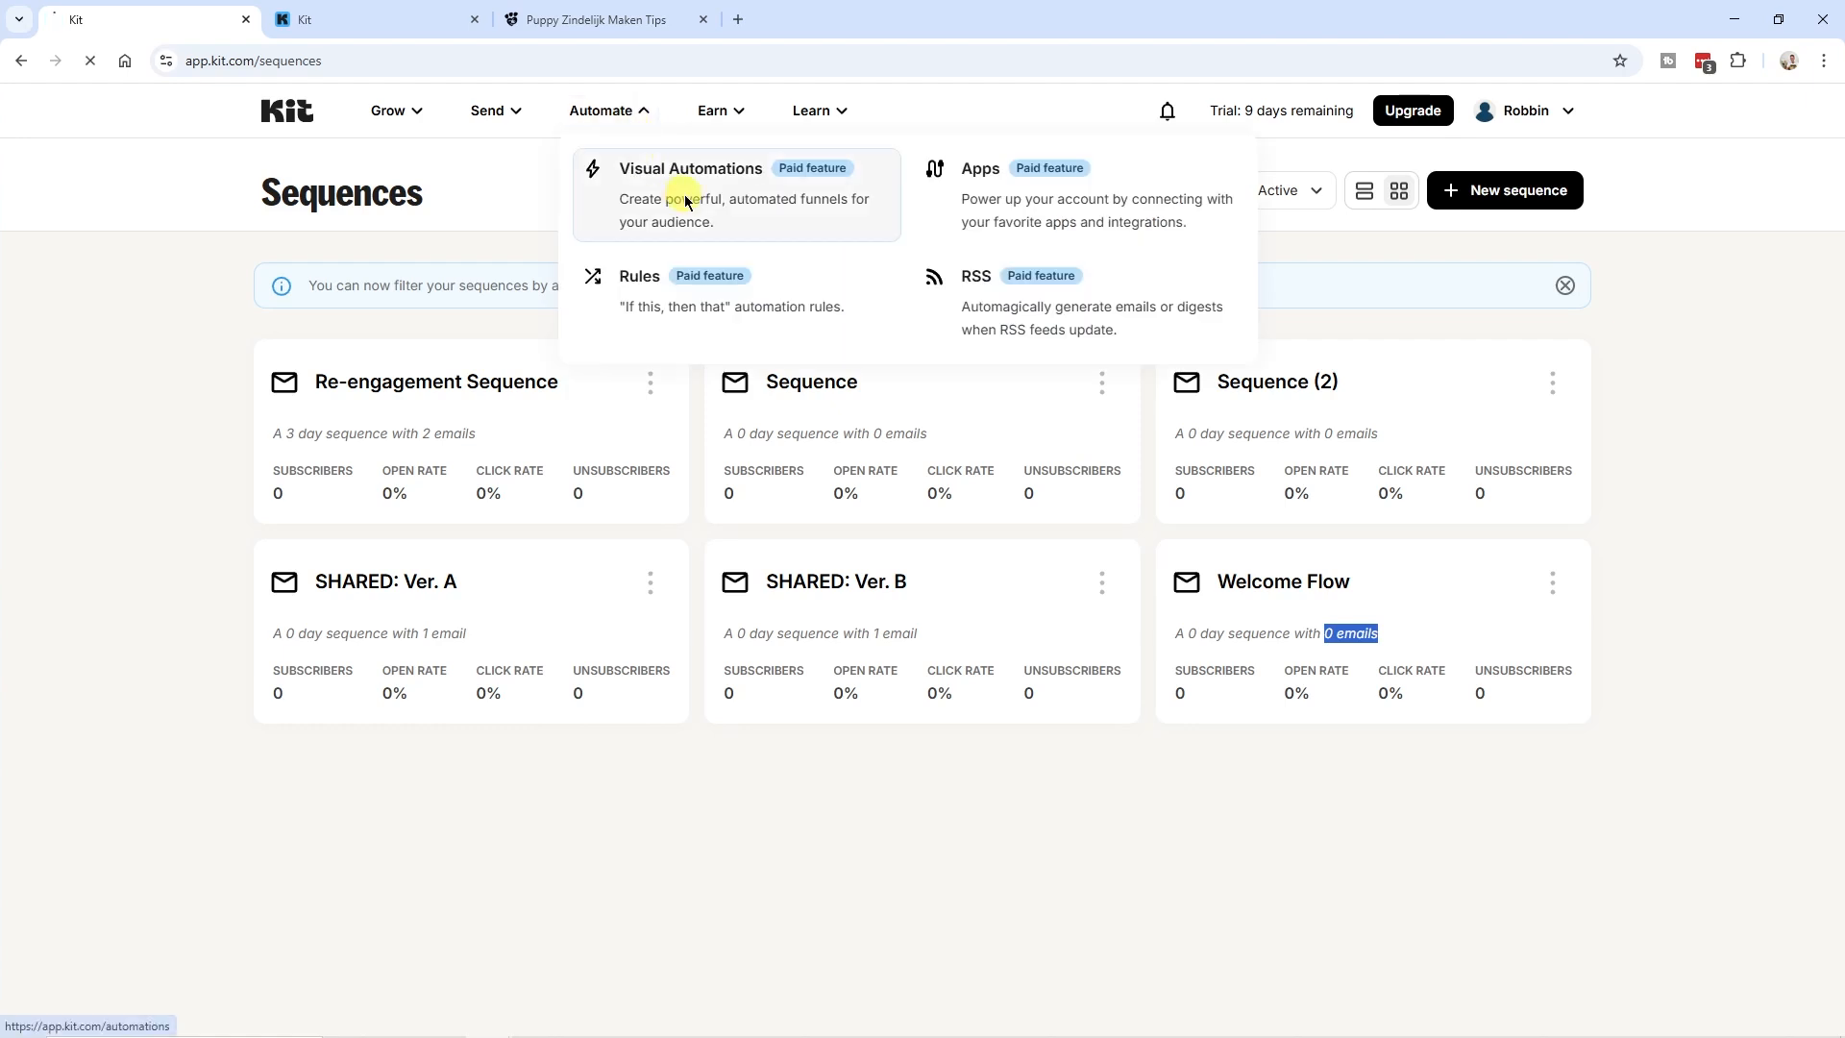
scroll(663, 519, down, 1)
scroll(663, 519, down, 5)
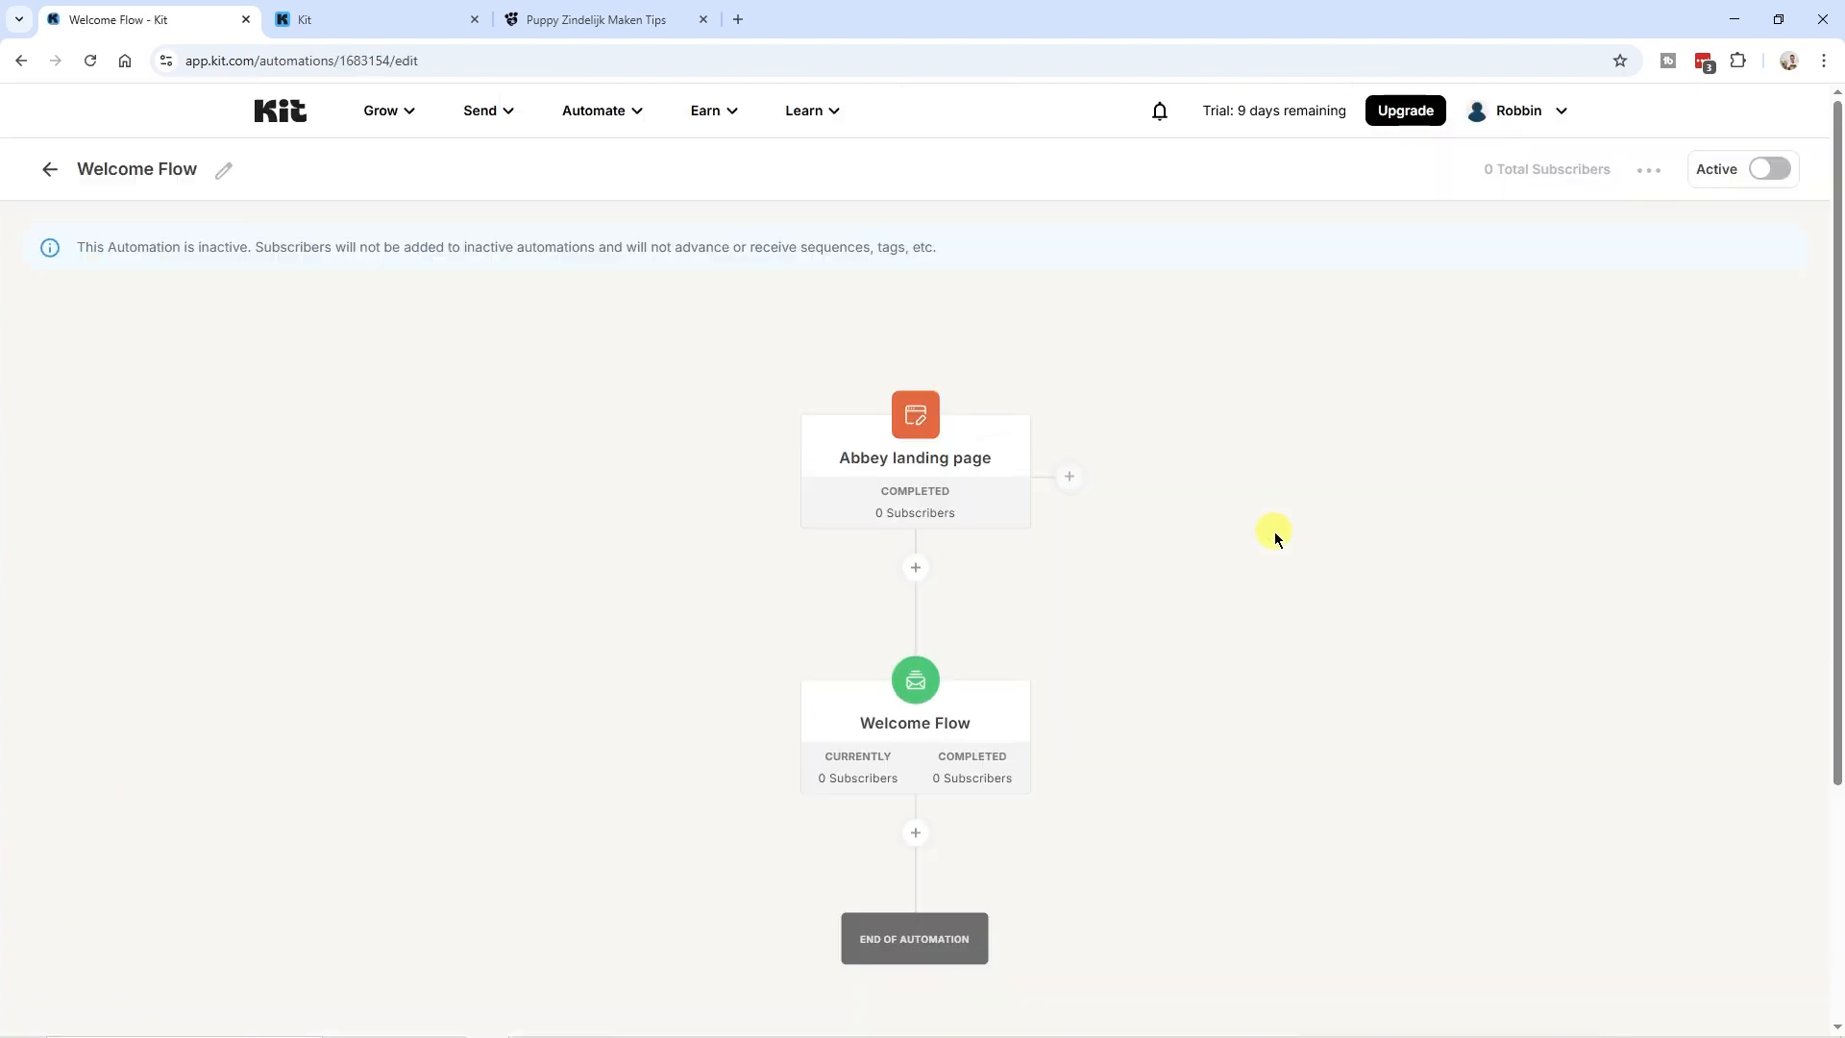
scroll(932, 567, down, 2)
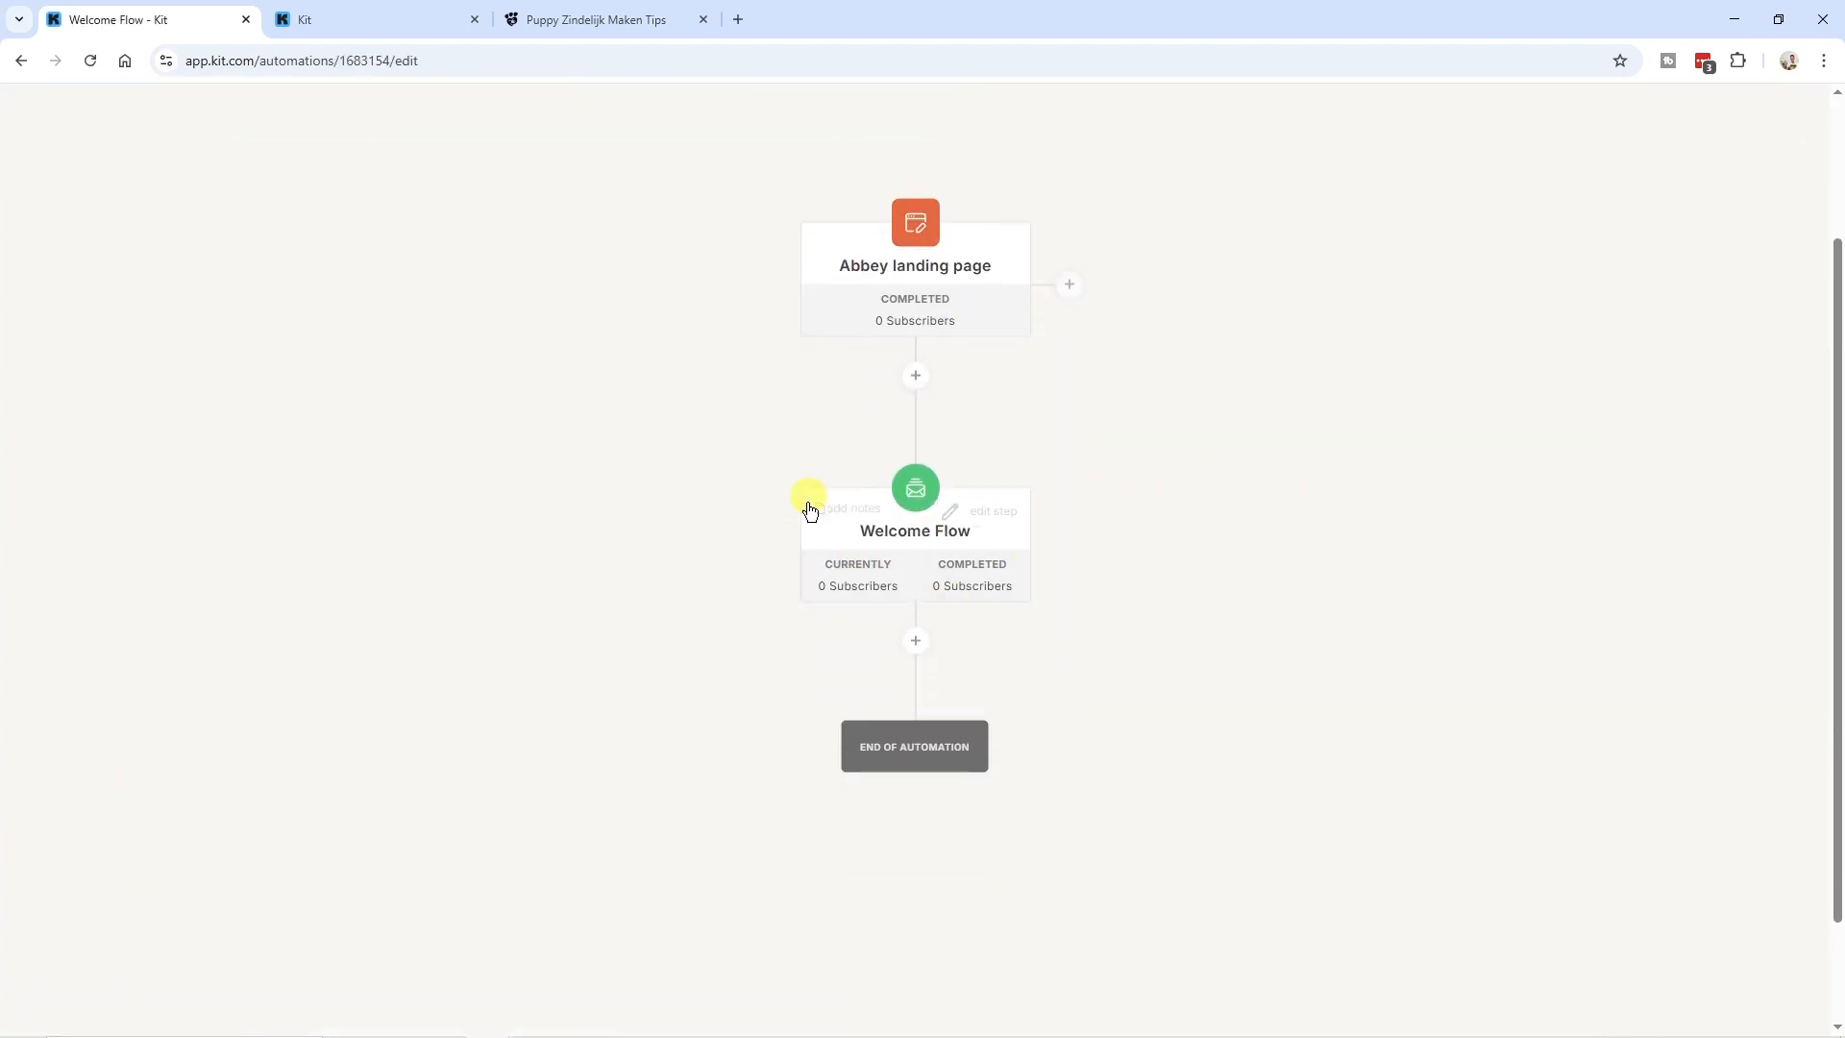
- Open the Welcome Flow sequence step in the automation and look through its default email content
mouse_move(915, 567)
scroll(915, 567, down, 1)
mouse_move(911, 396)
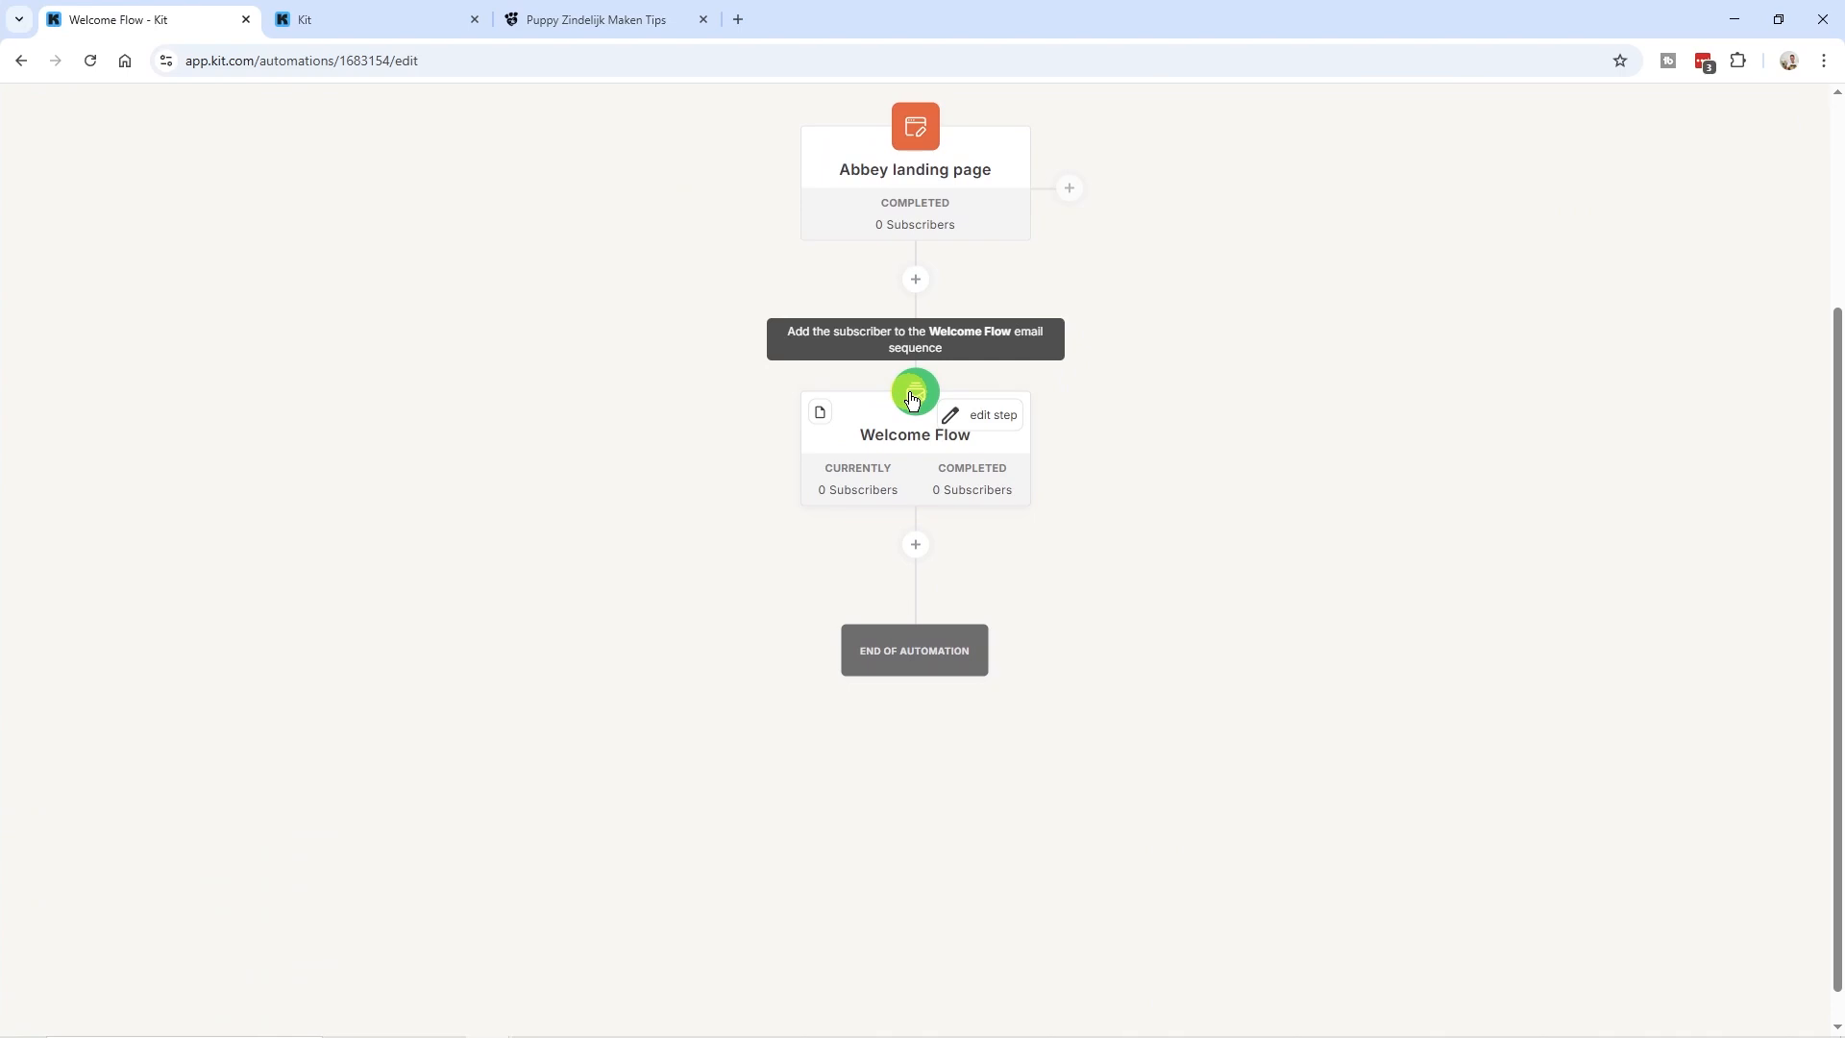
click(912, 400)
scroll(528, 794, down, 3)
scroll(498, 815, up, 3)
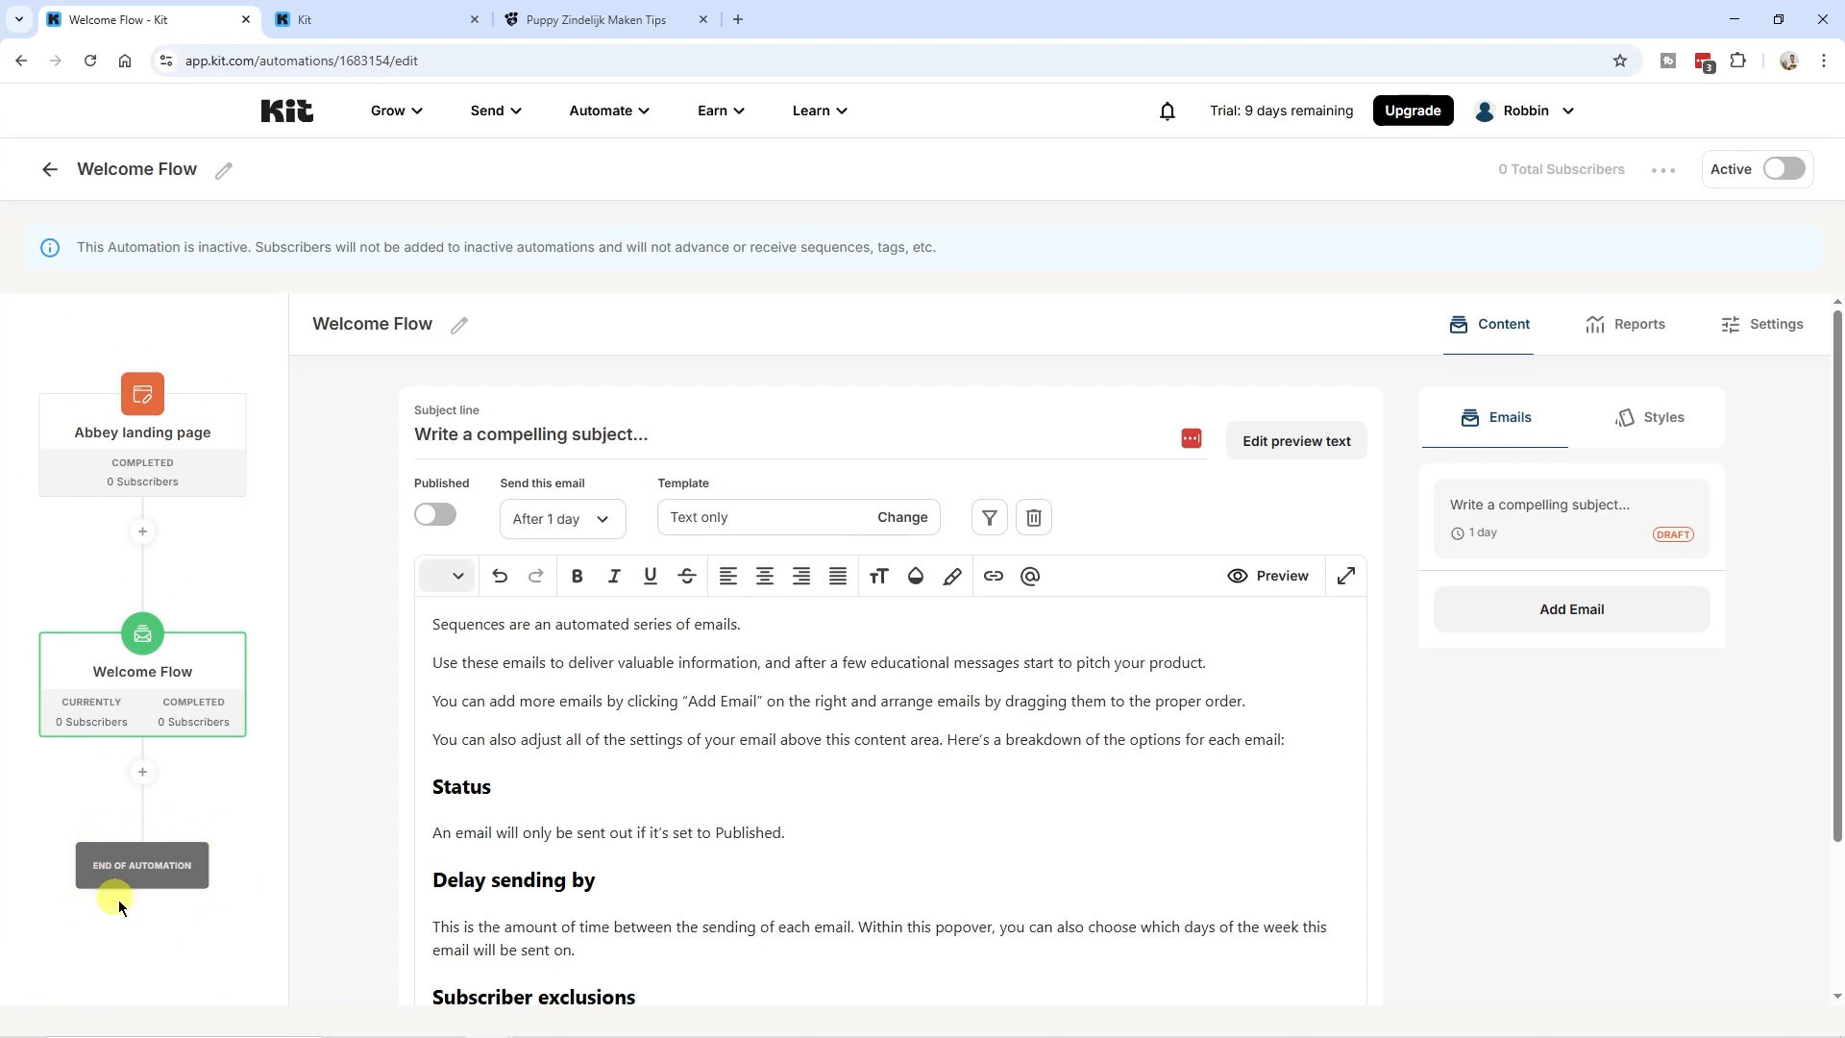
scroll(411, 551, down, 2)
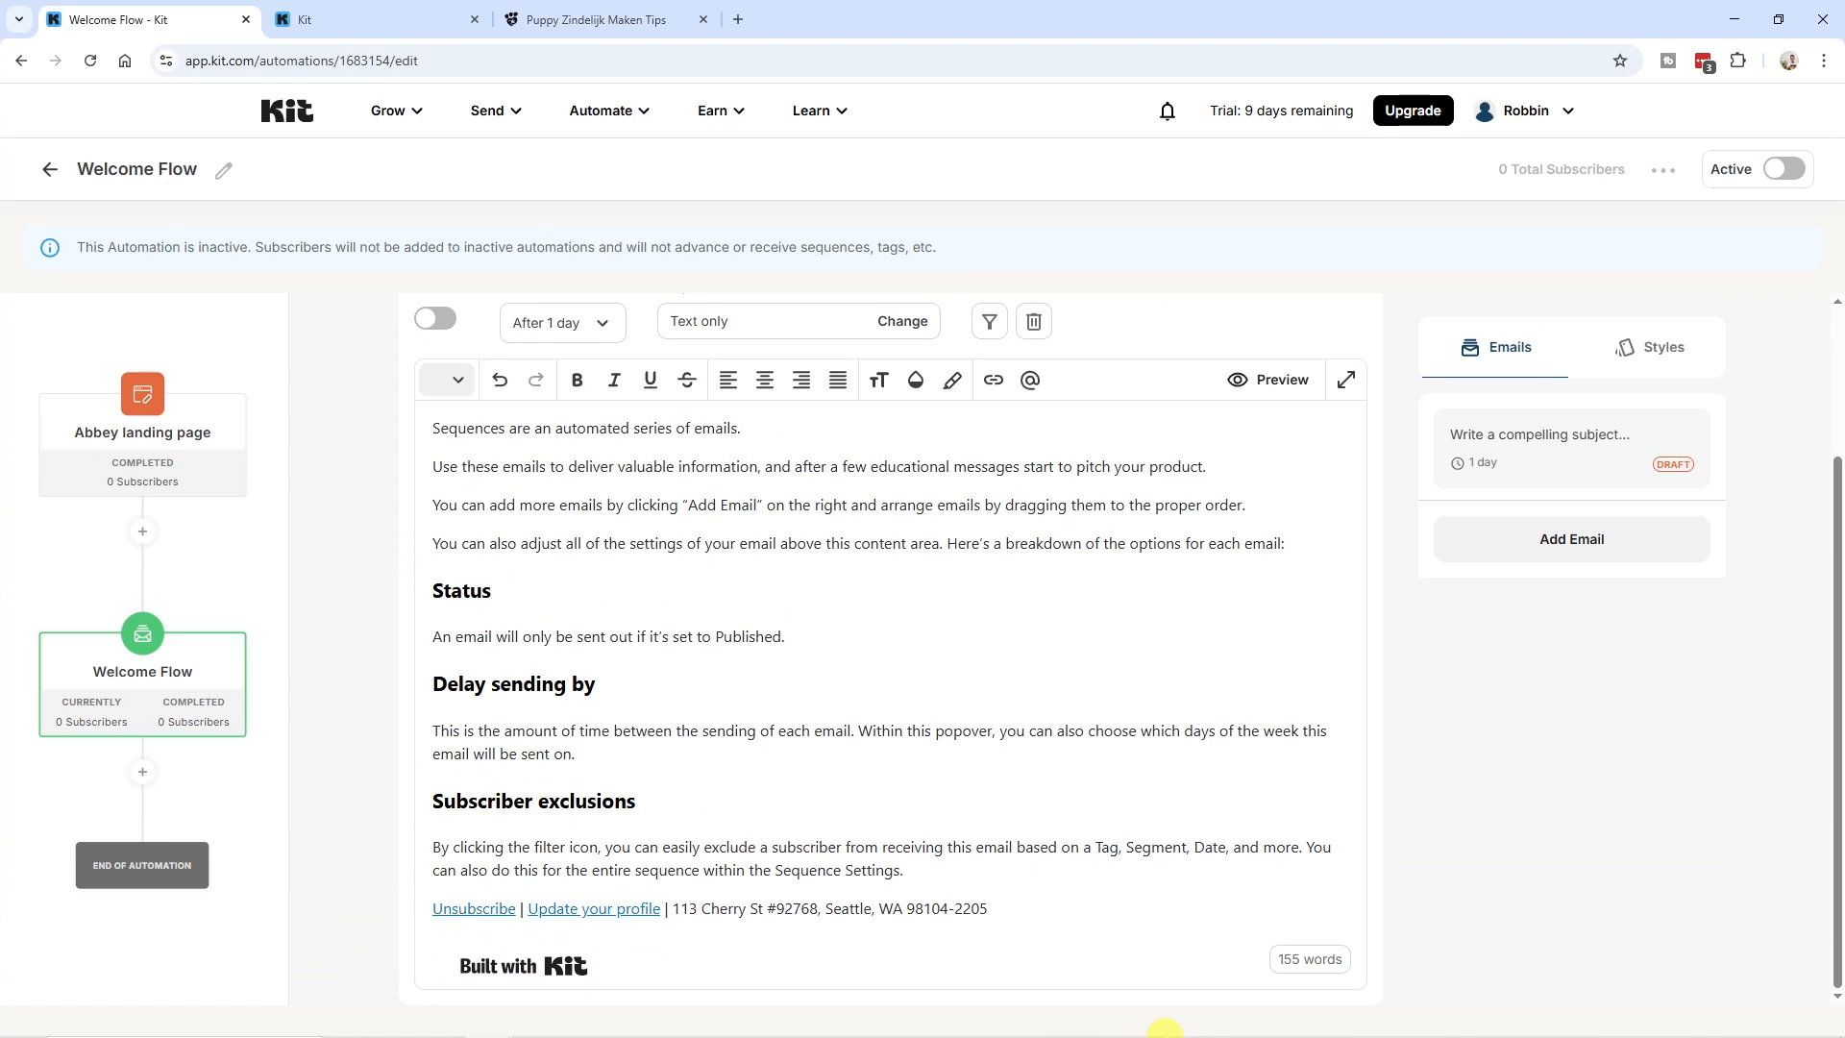
scroll(1103, 865, up, 3)
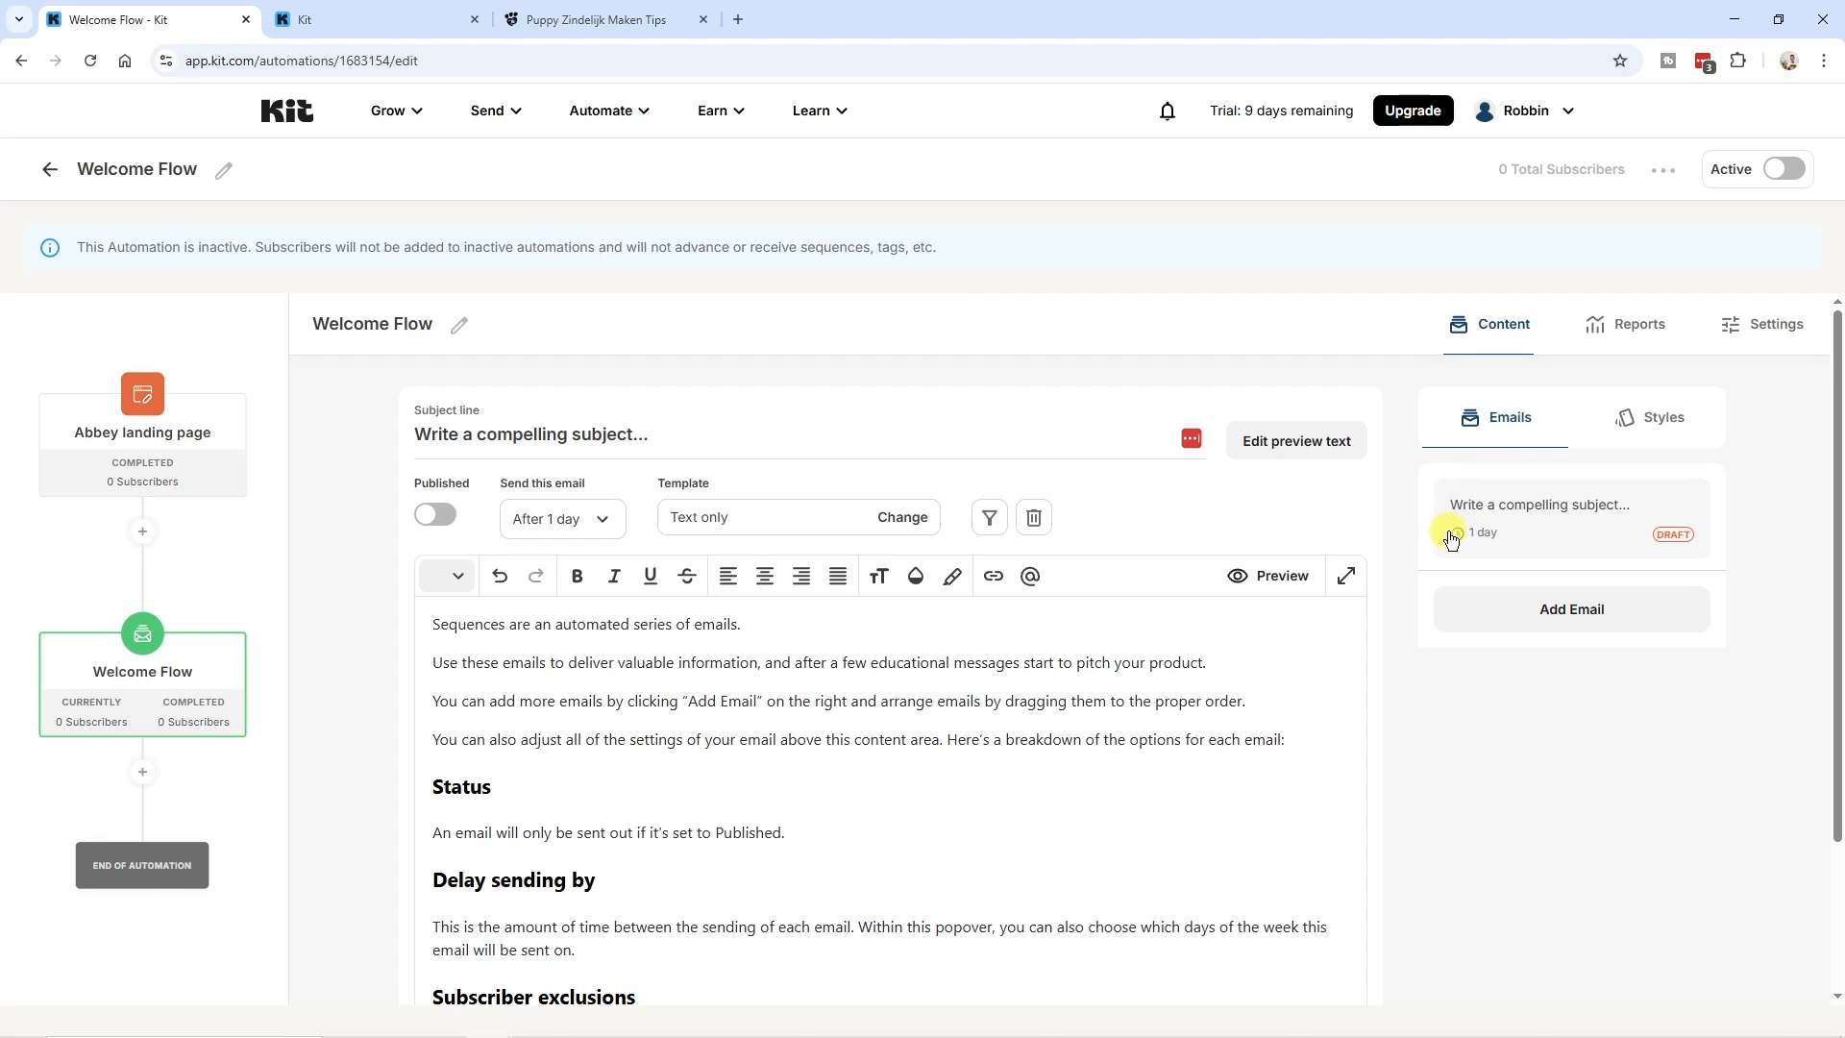
- Add a second email to the Welcome Flow sequence, then reopen the first email and look over its fields and default content
click(1593, 626)
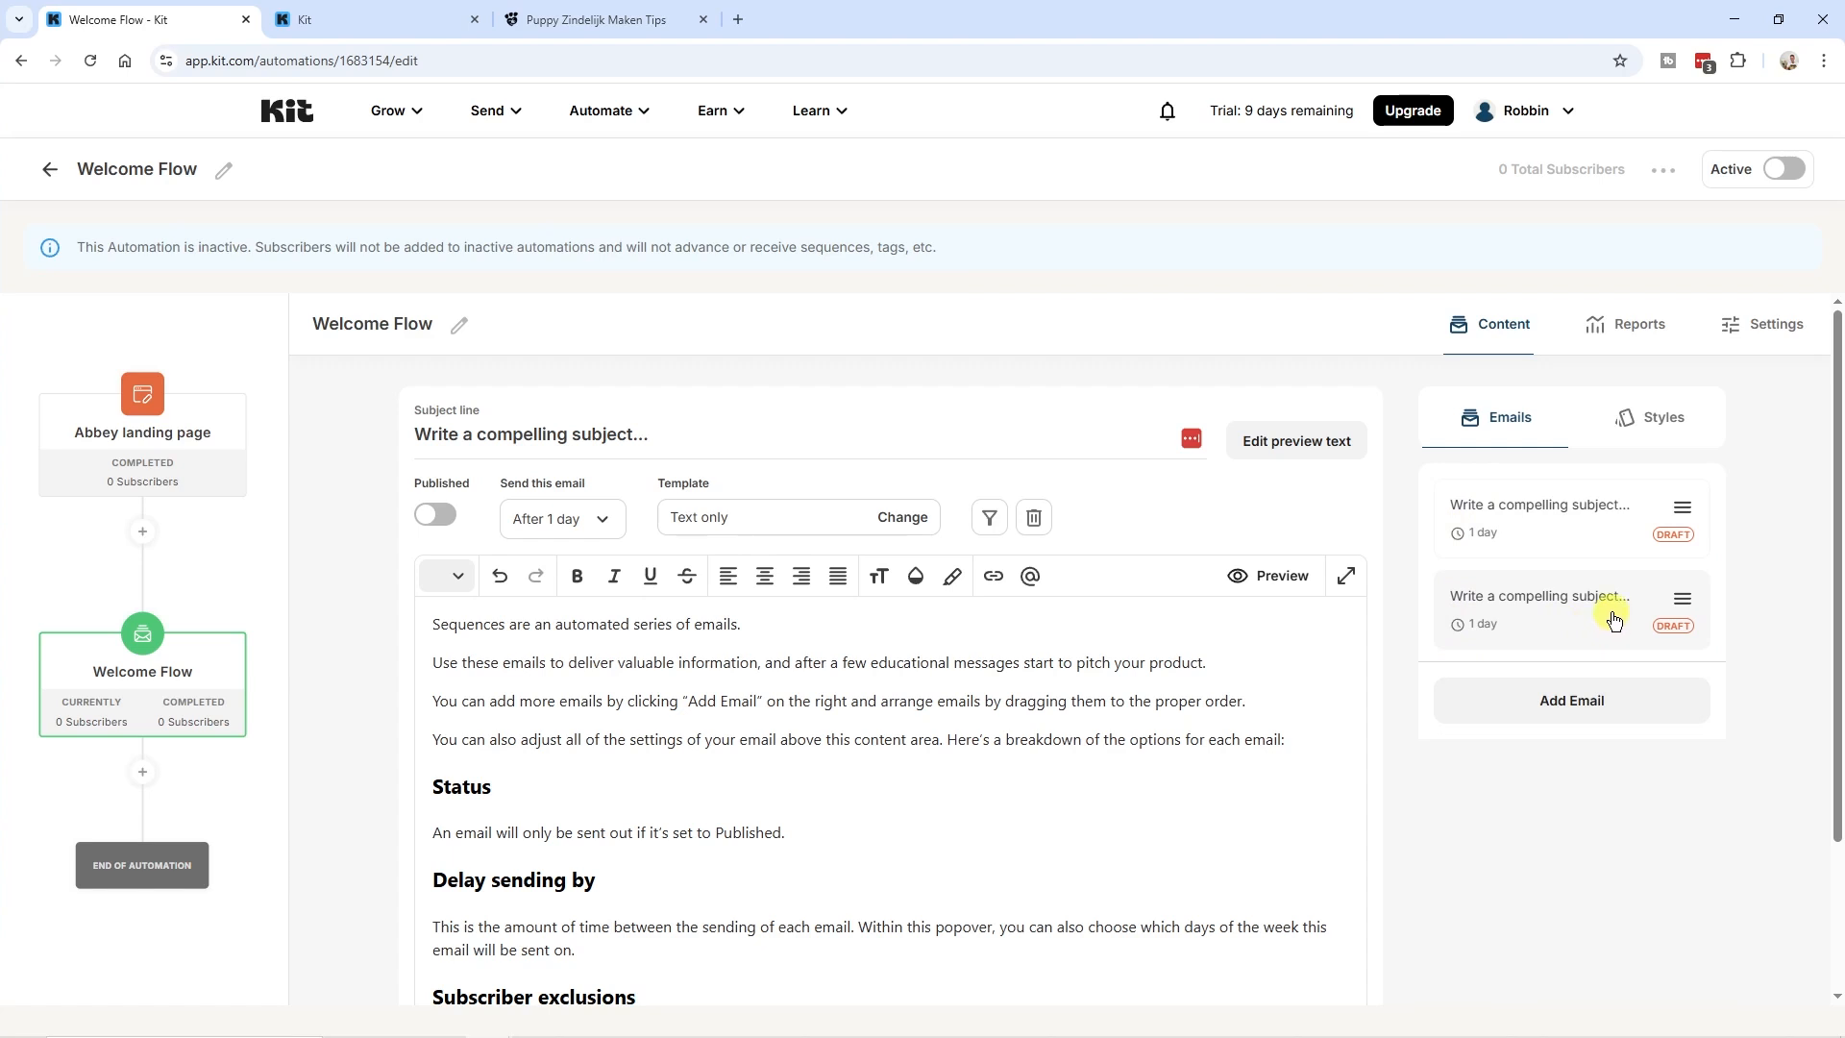
click(1581, 516)
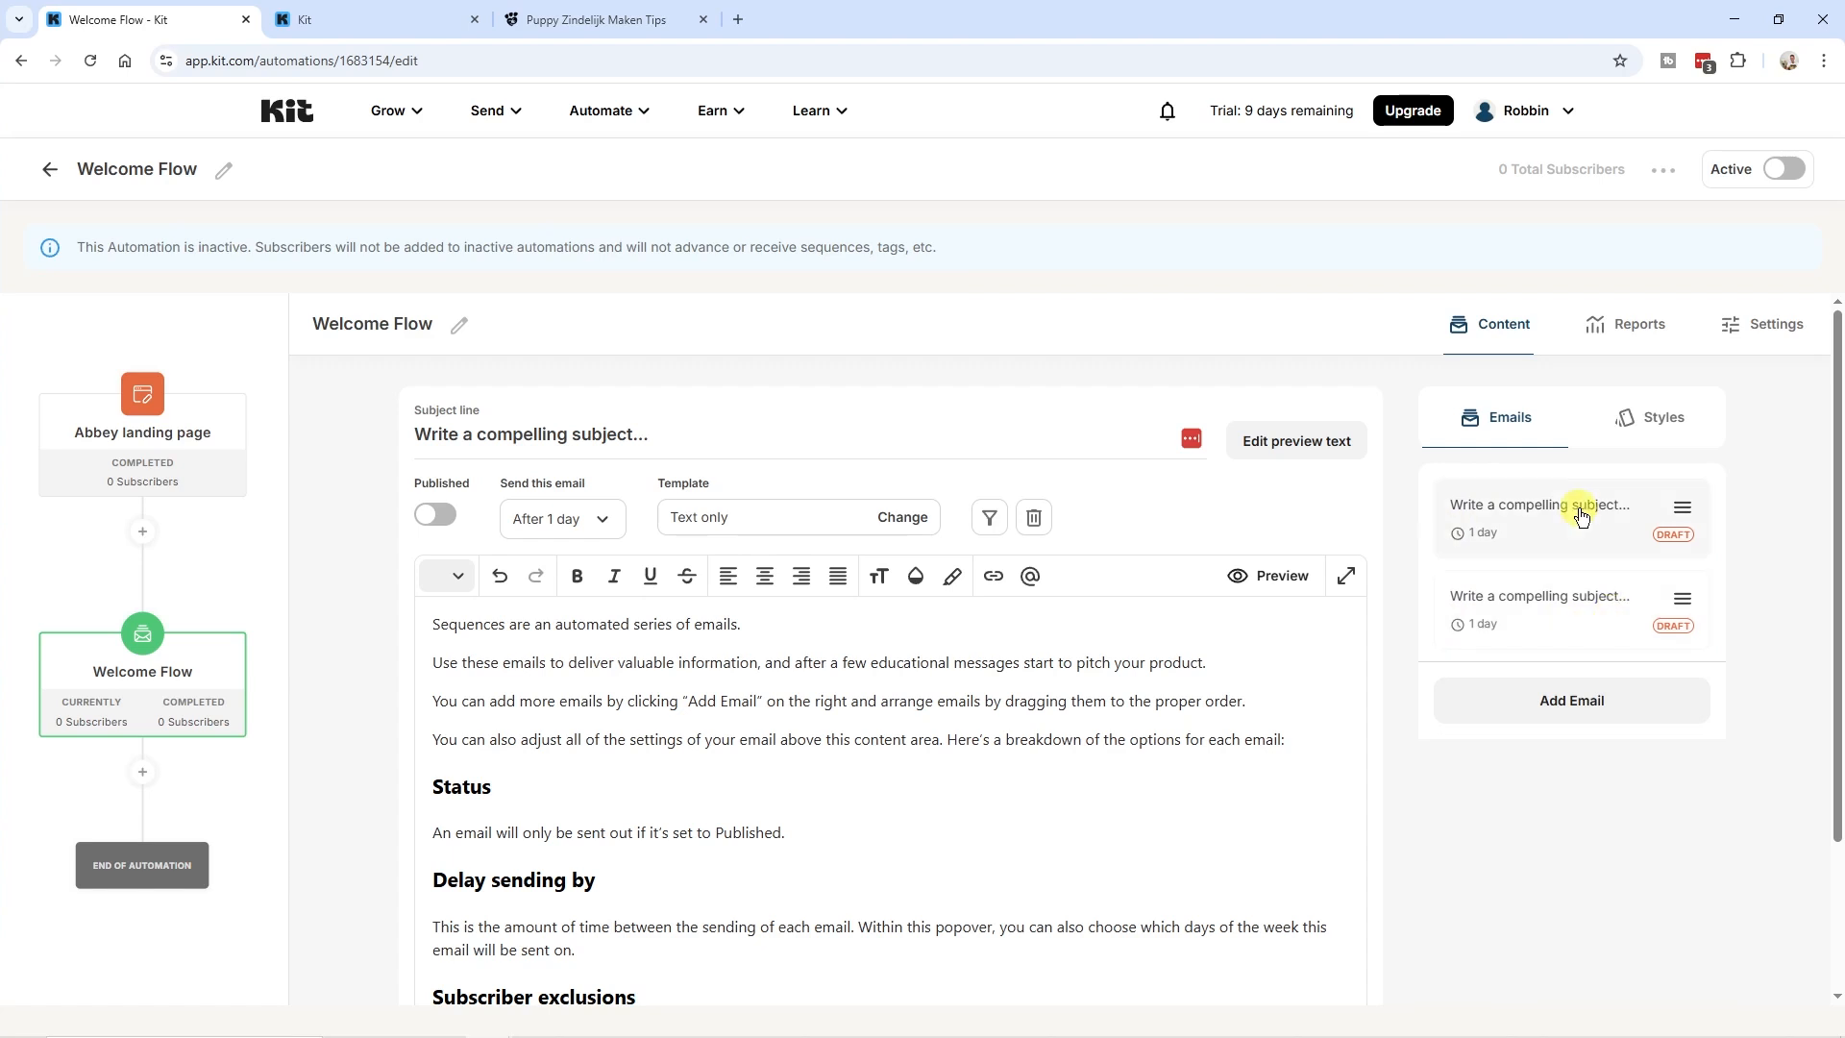
click(415, 434)
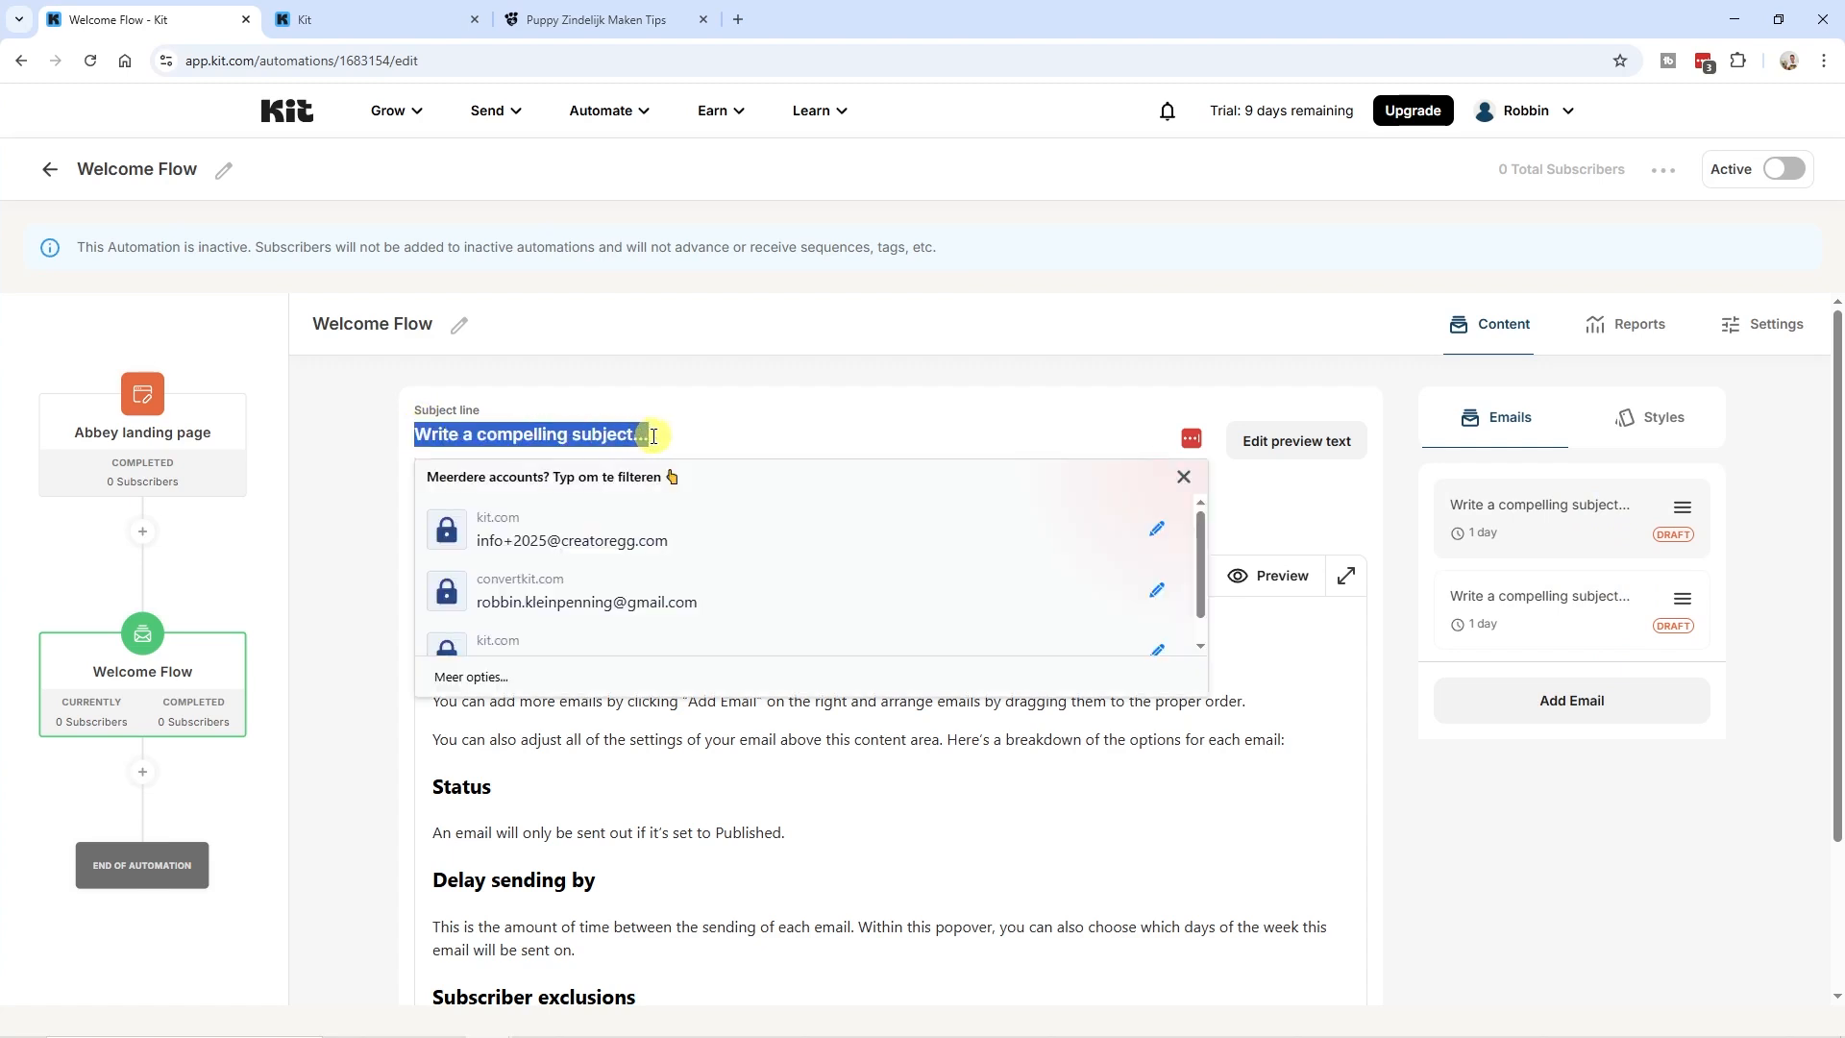
click(423, 482)
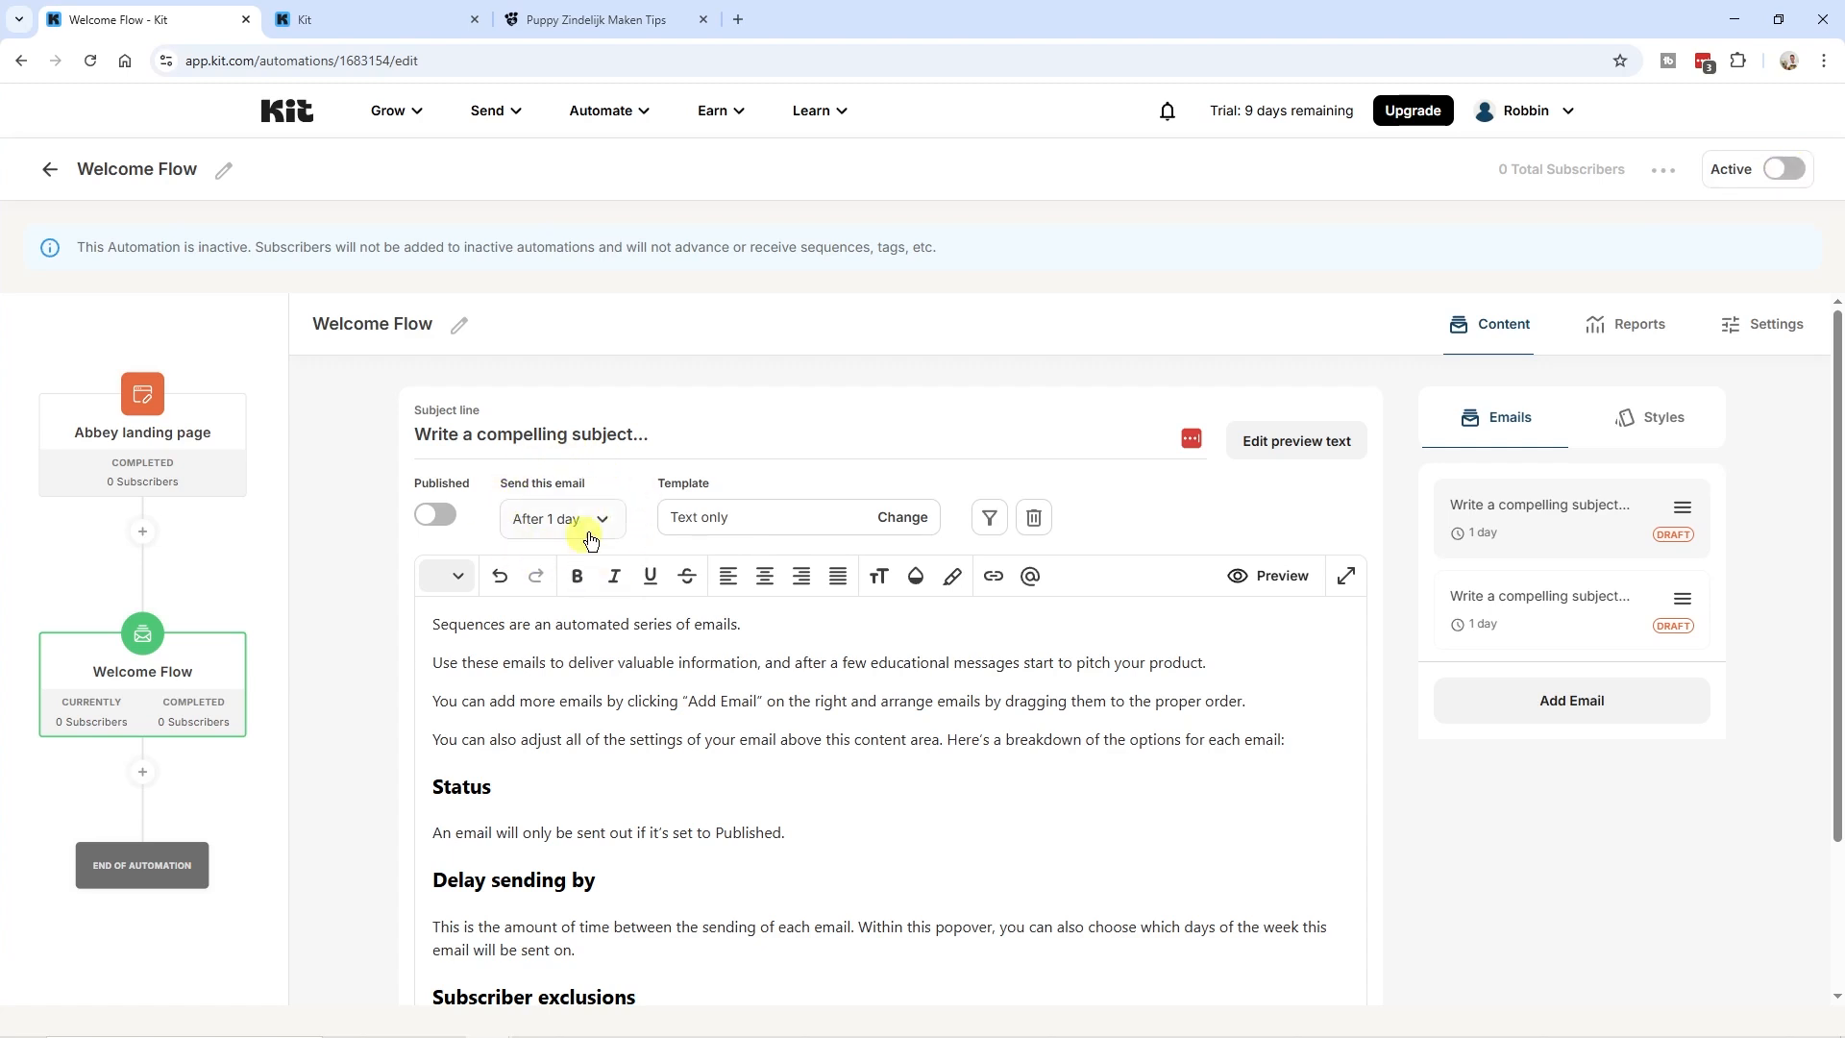
scroll(598, 534, down, 2)
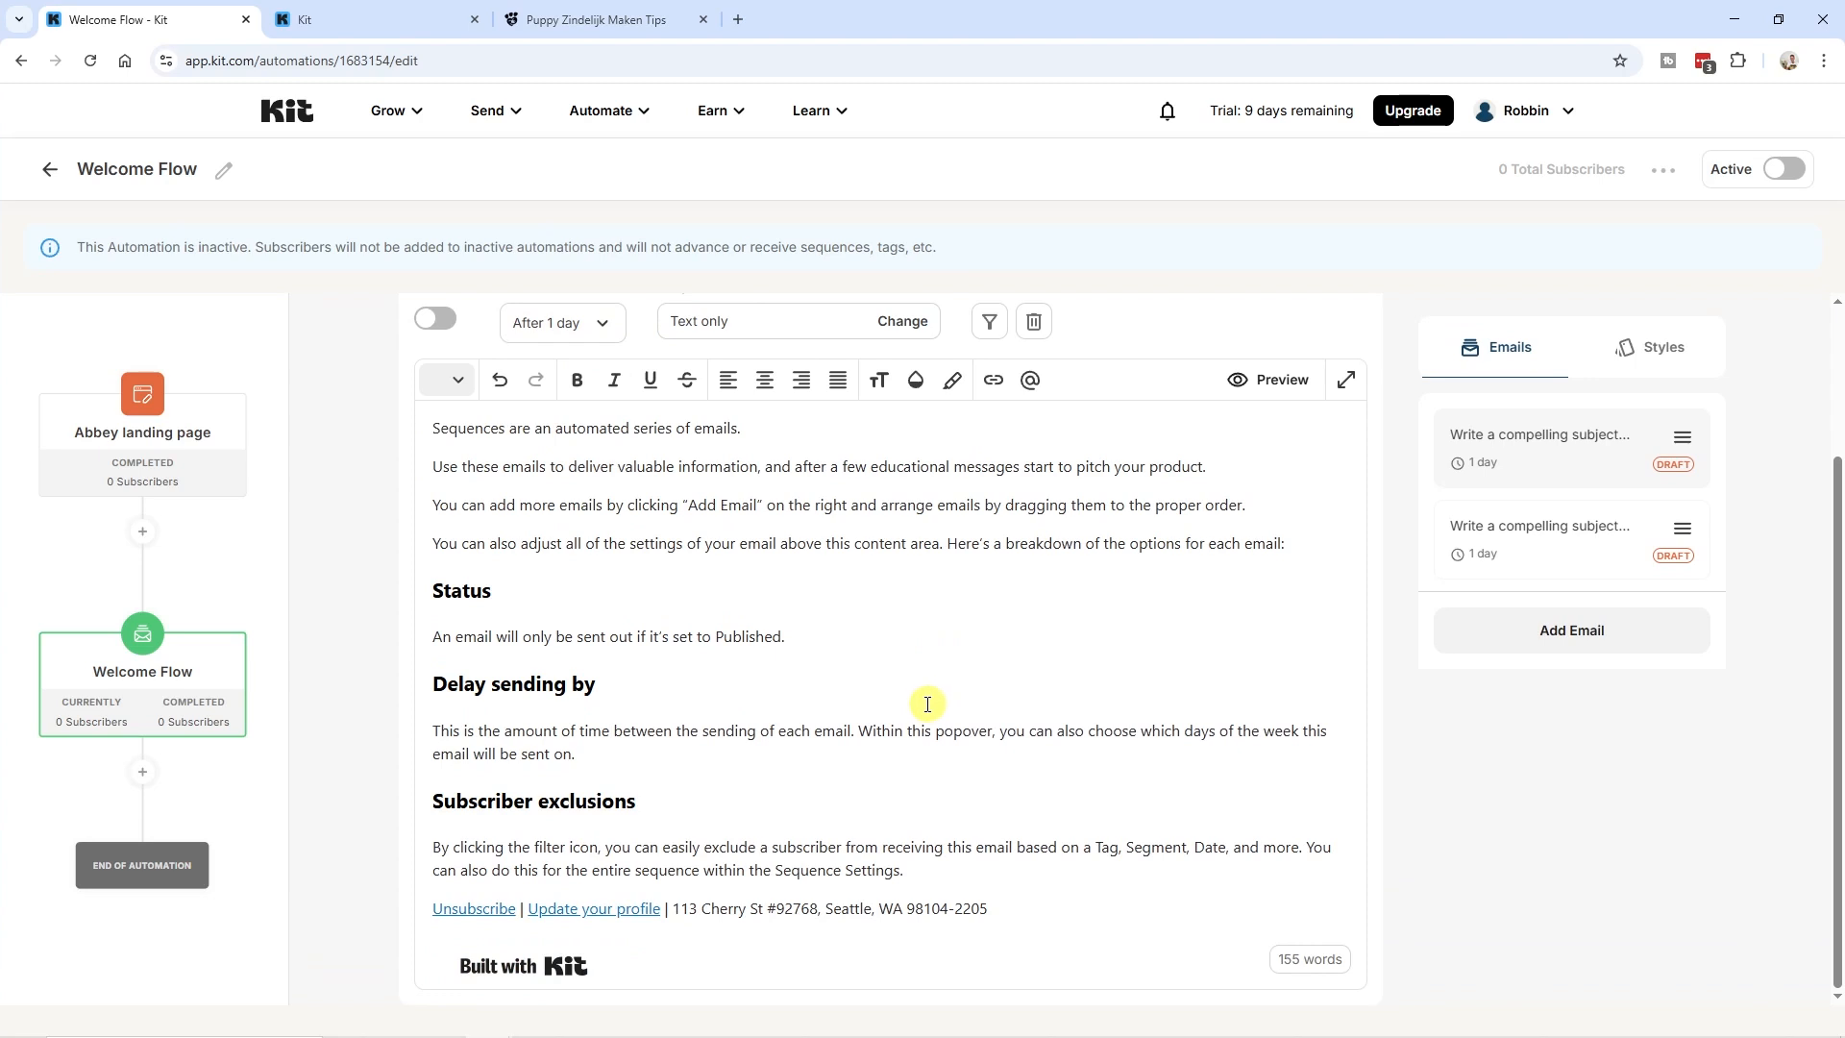
scroll(922, 596, up, 2)
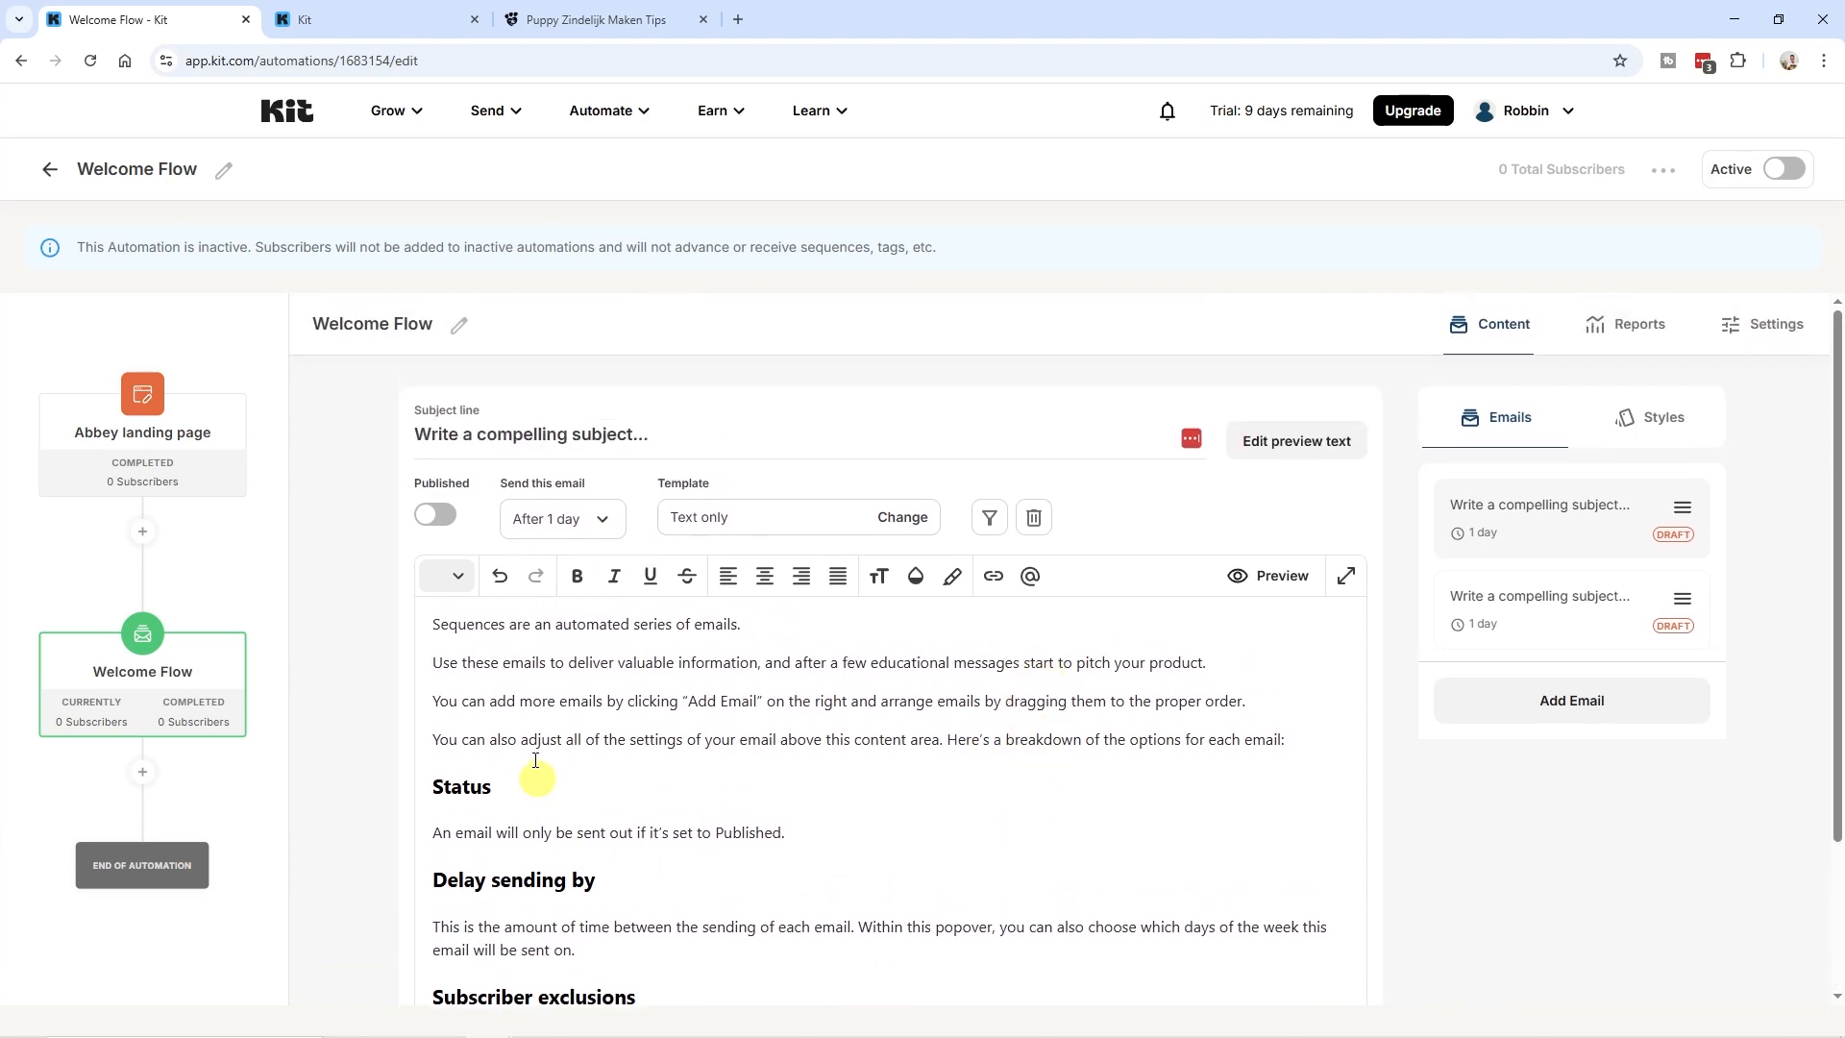
- Open the Welcome Flow sequence settings and examine the schedule, subscriber exclusion and sequence restart options
click(1778, 327)
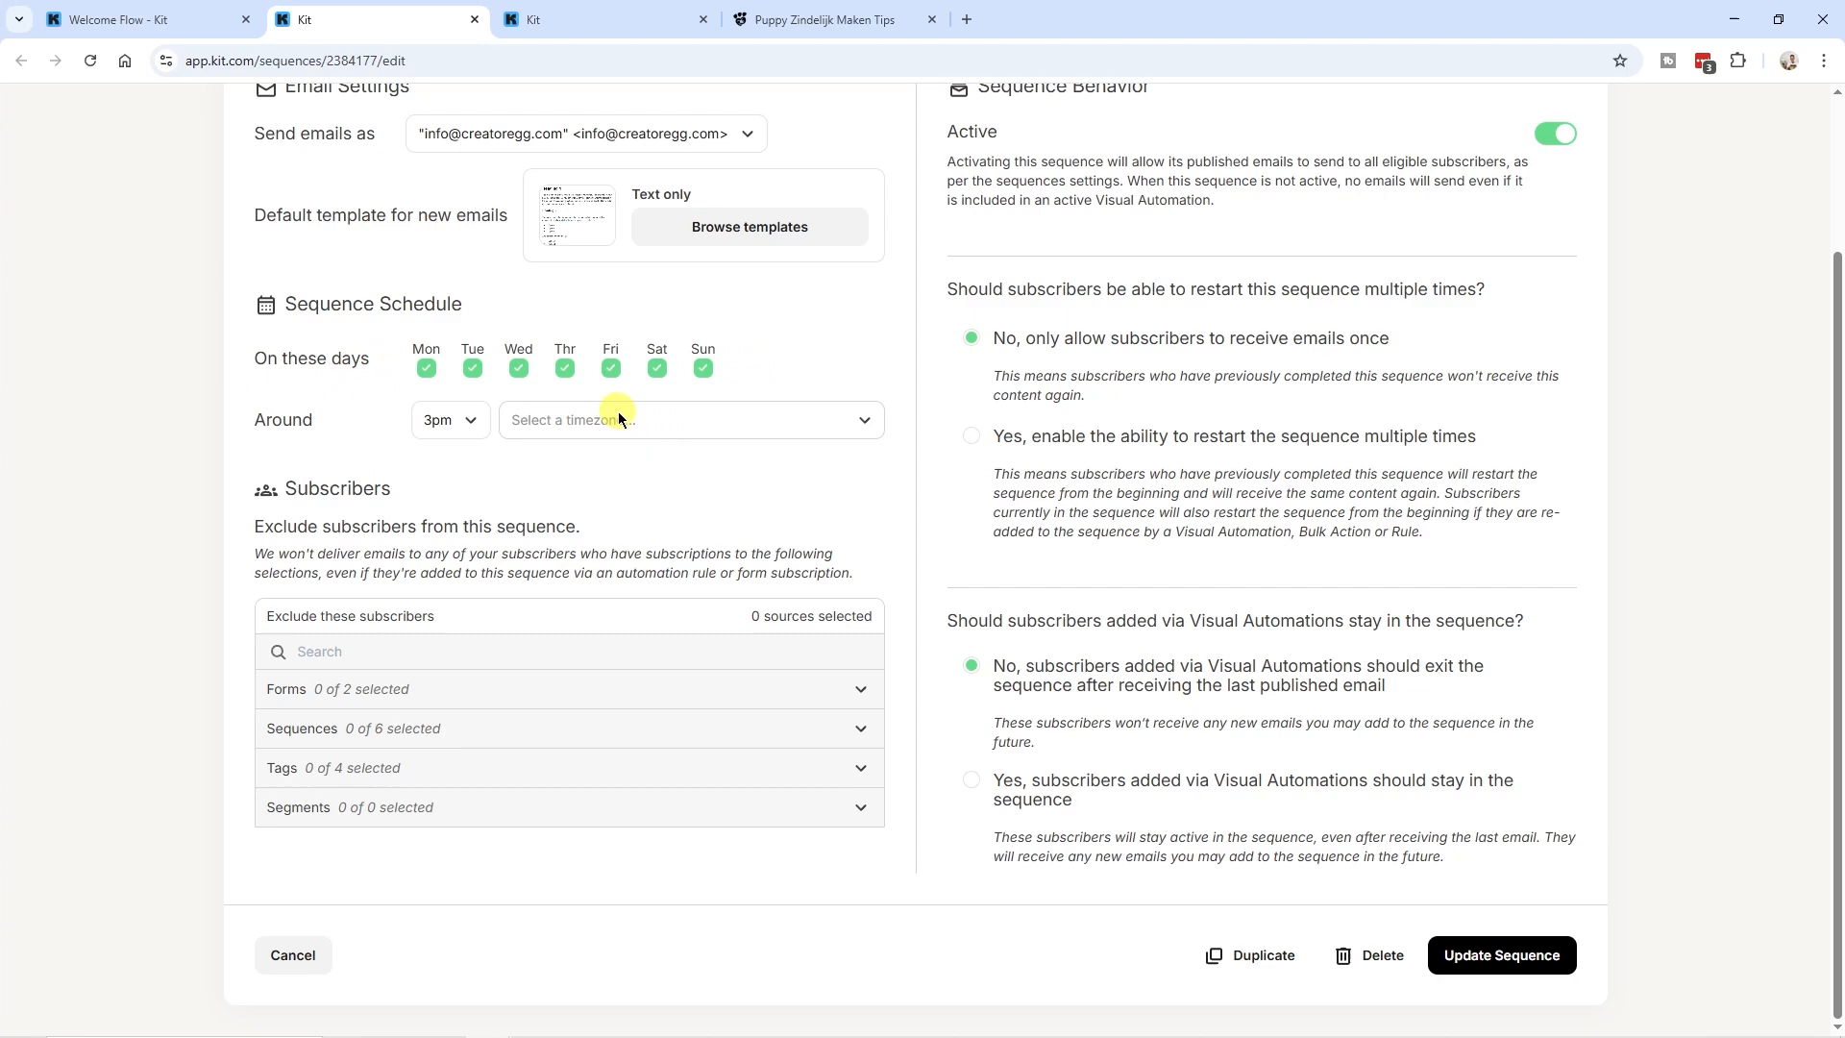
drag(255, 523, 861, 575)
click(878, 576)
scroll(974, 540, up, 2)
drag(950, 381, 1532, 380)
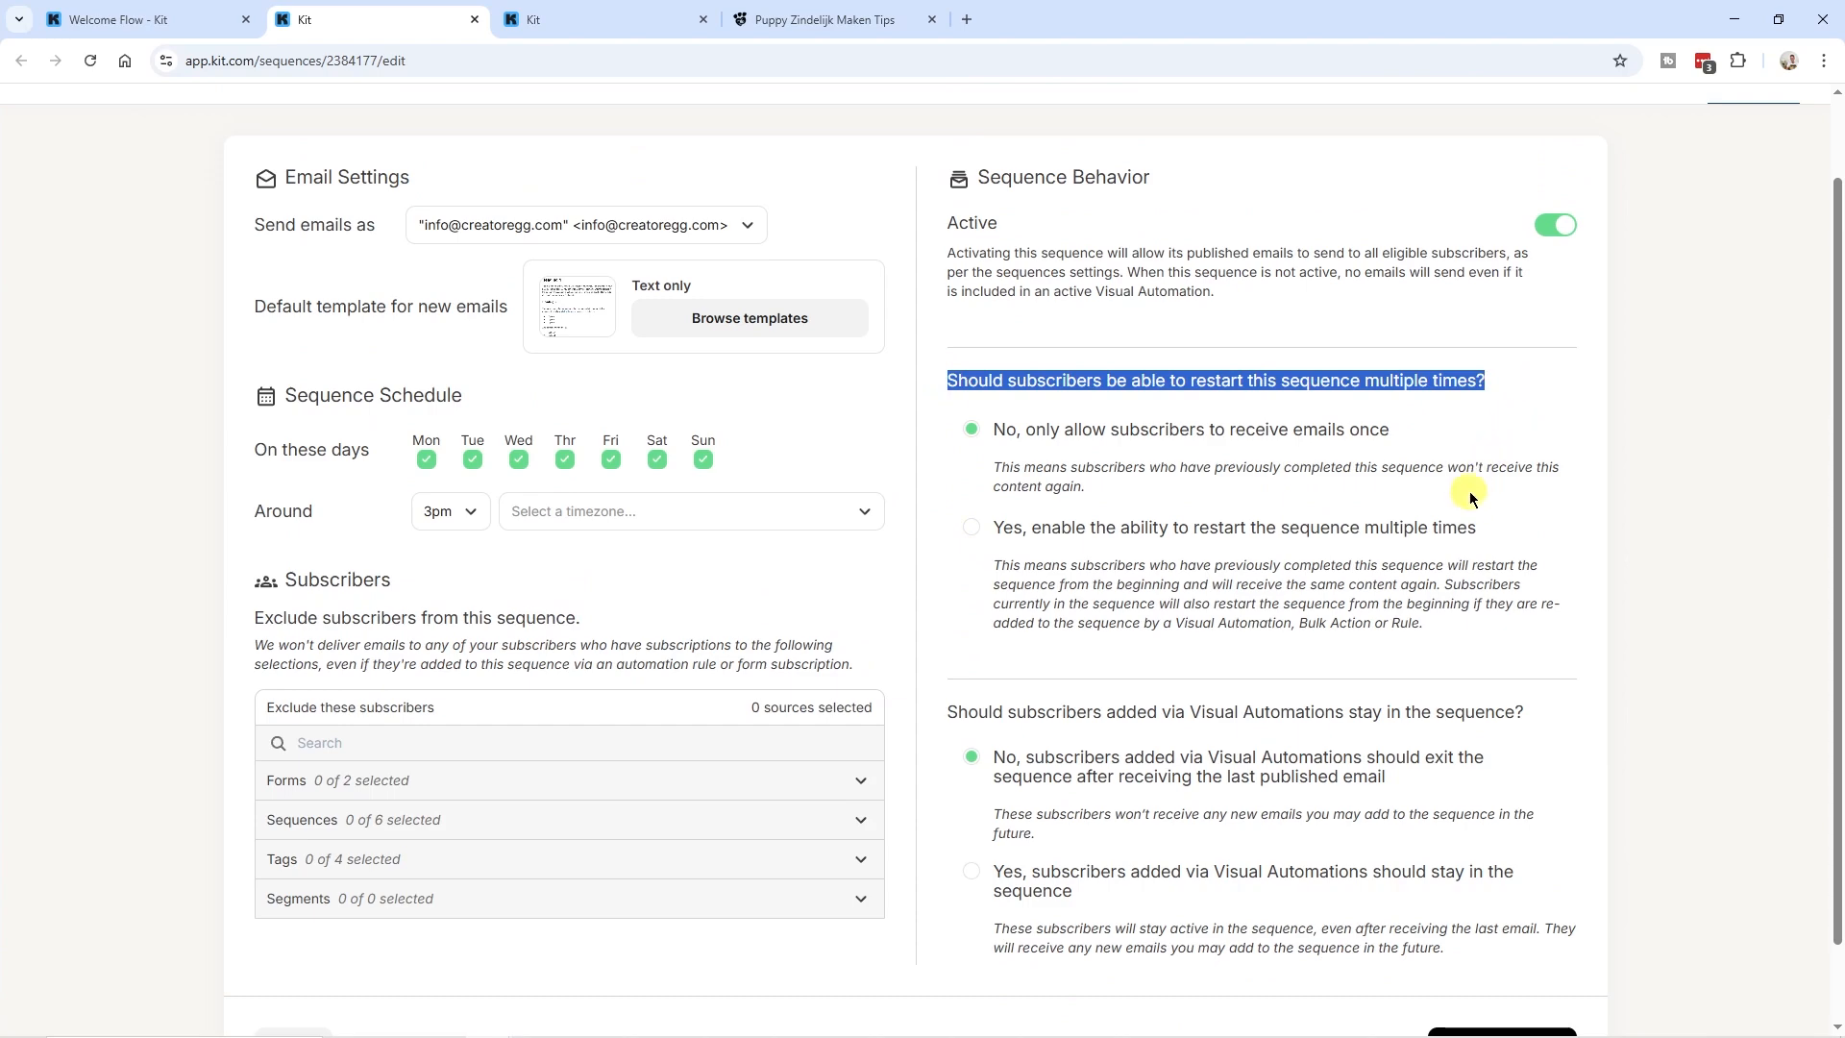
scroll(1364, 447, down, 1)
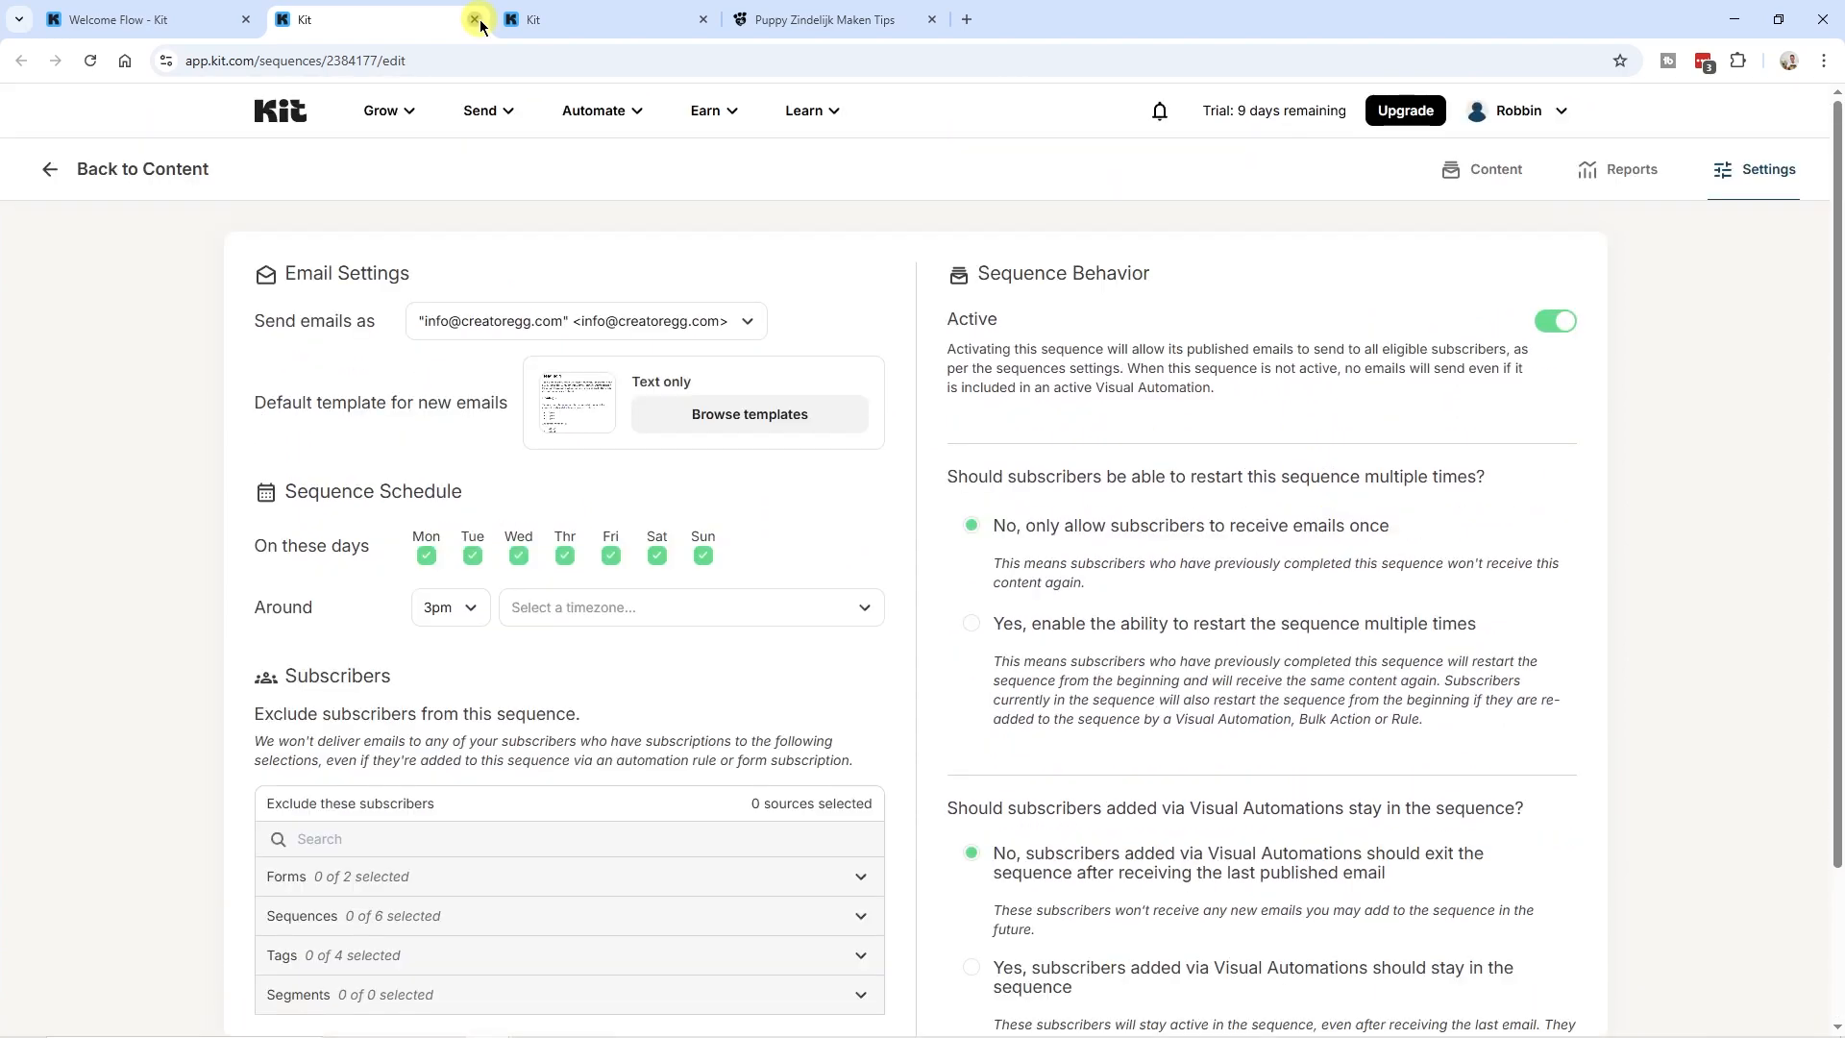
- Close the extra browser tabs and return to the first email of the Welcome Flow sequence
click(474, 20)
click(473, 19)
click(473, 20)
scroll(999, 447, down, 2)
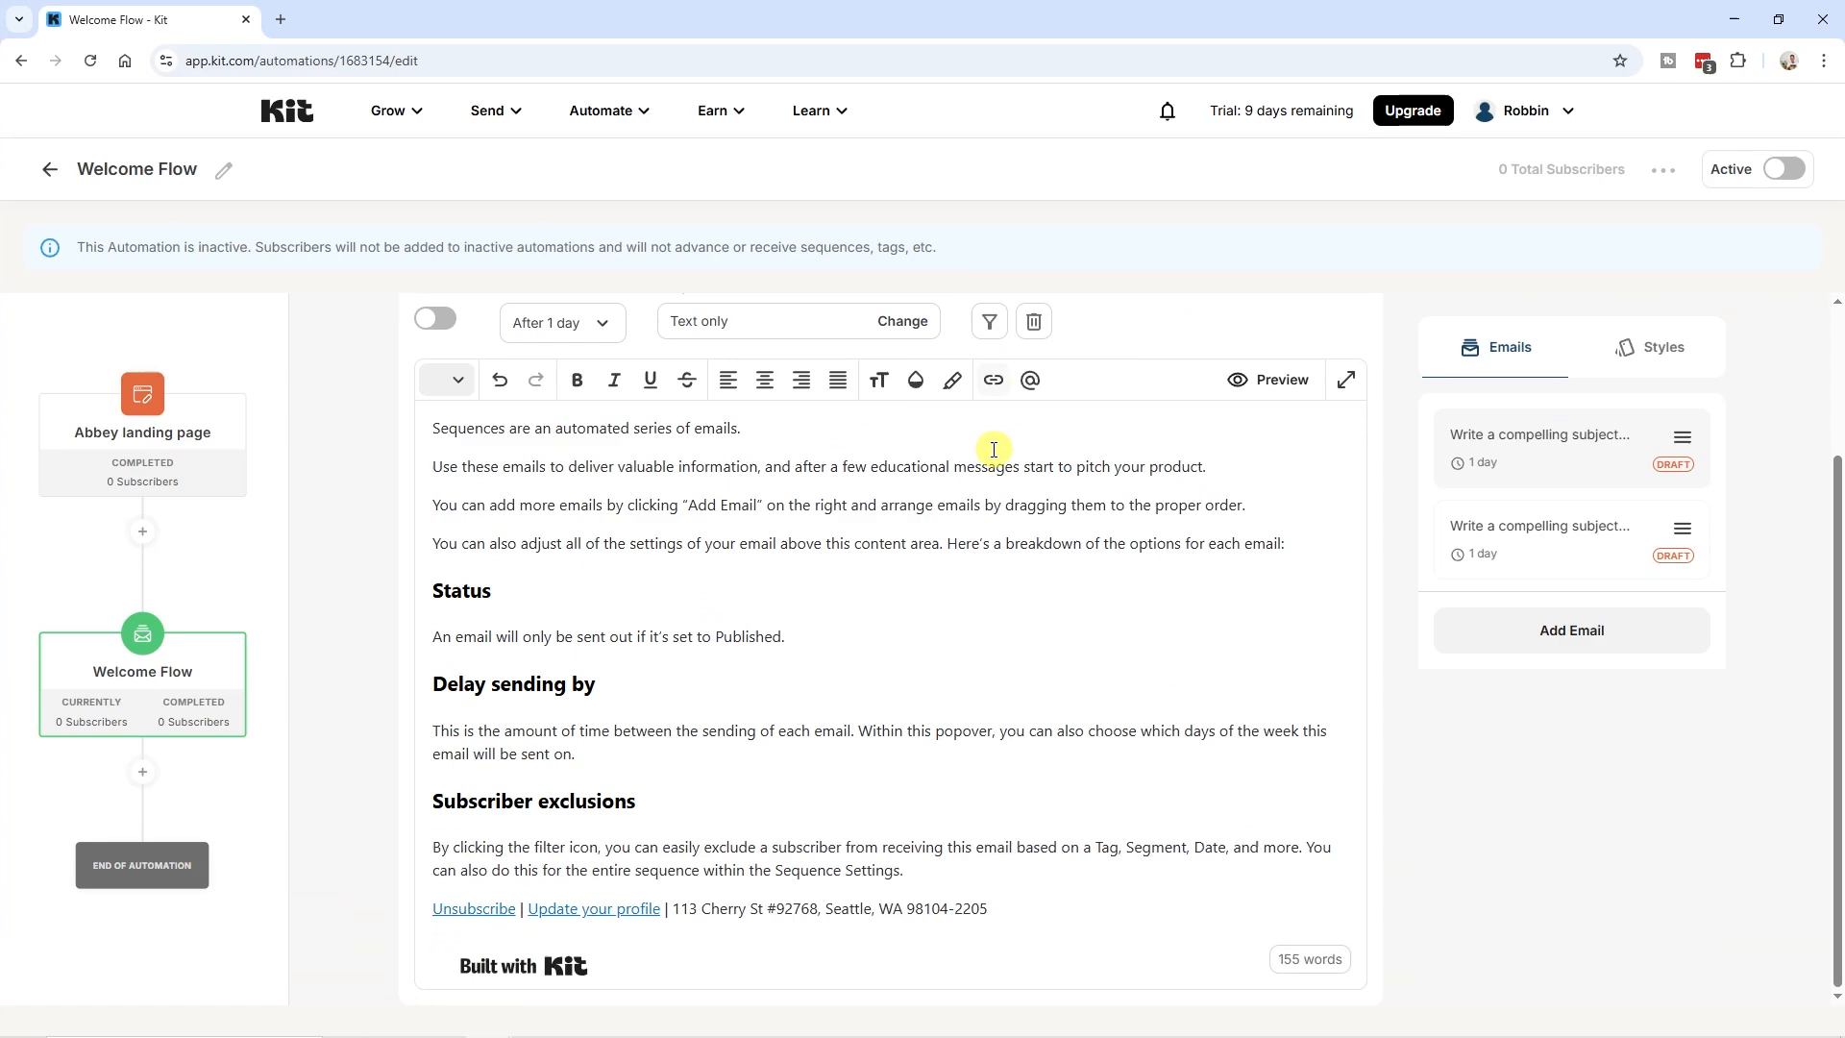
scroll(994, 449, up, 3)
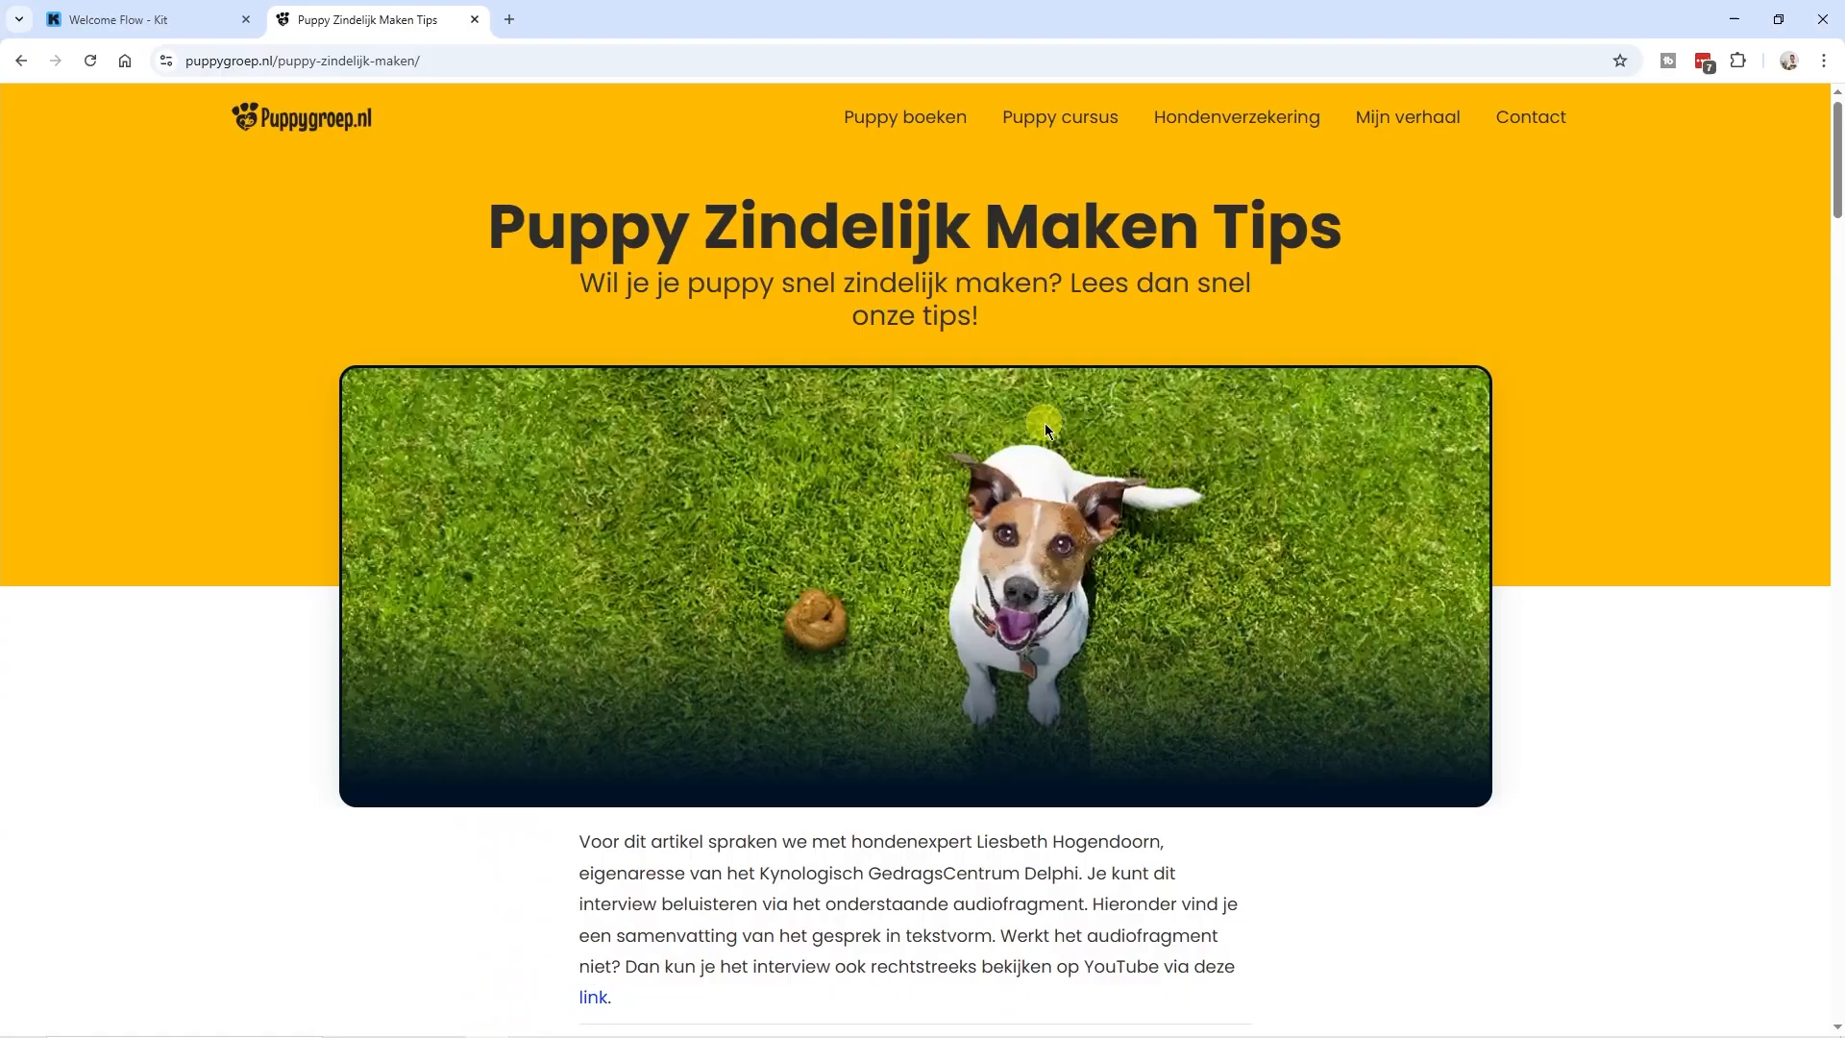
- Look through the Puppy Zindelijk Maken Tips web page and the example welcome email in s3m2w9x4e5.pdf
scroll(1045, 423, down, 4)
scroll(1046, 422, up, 4)
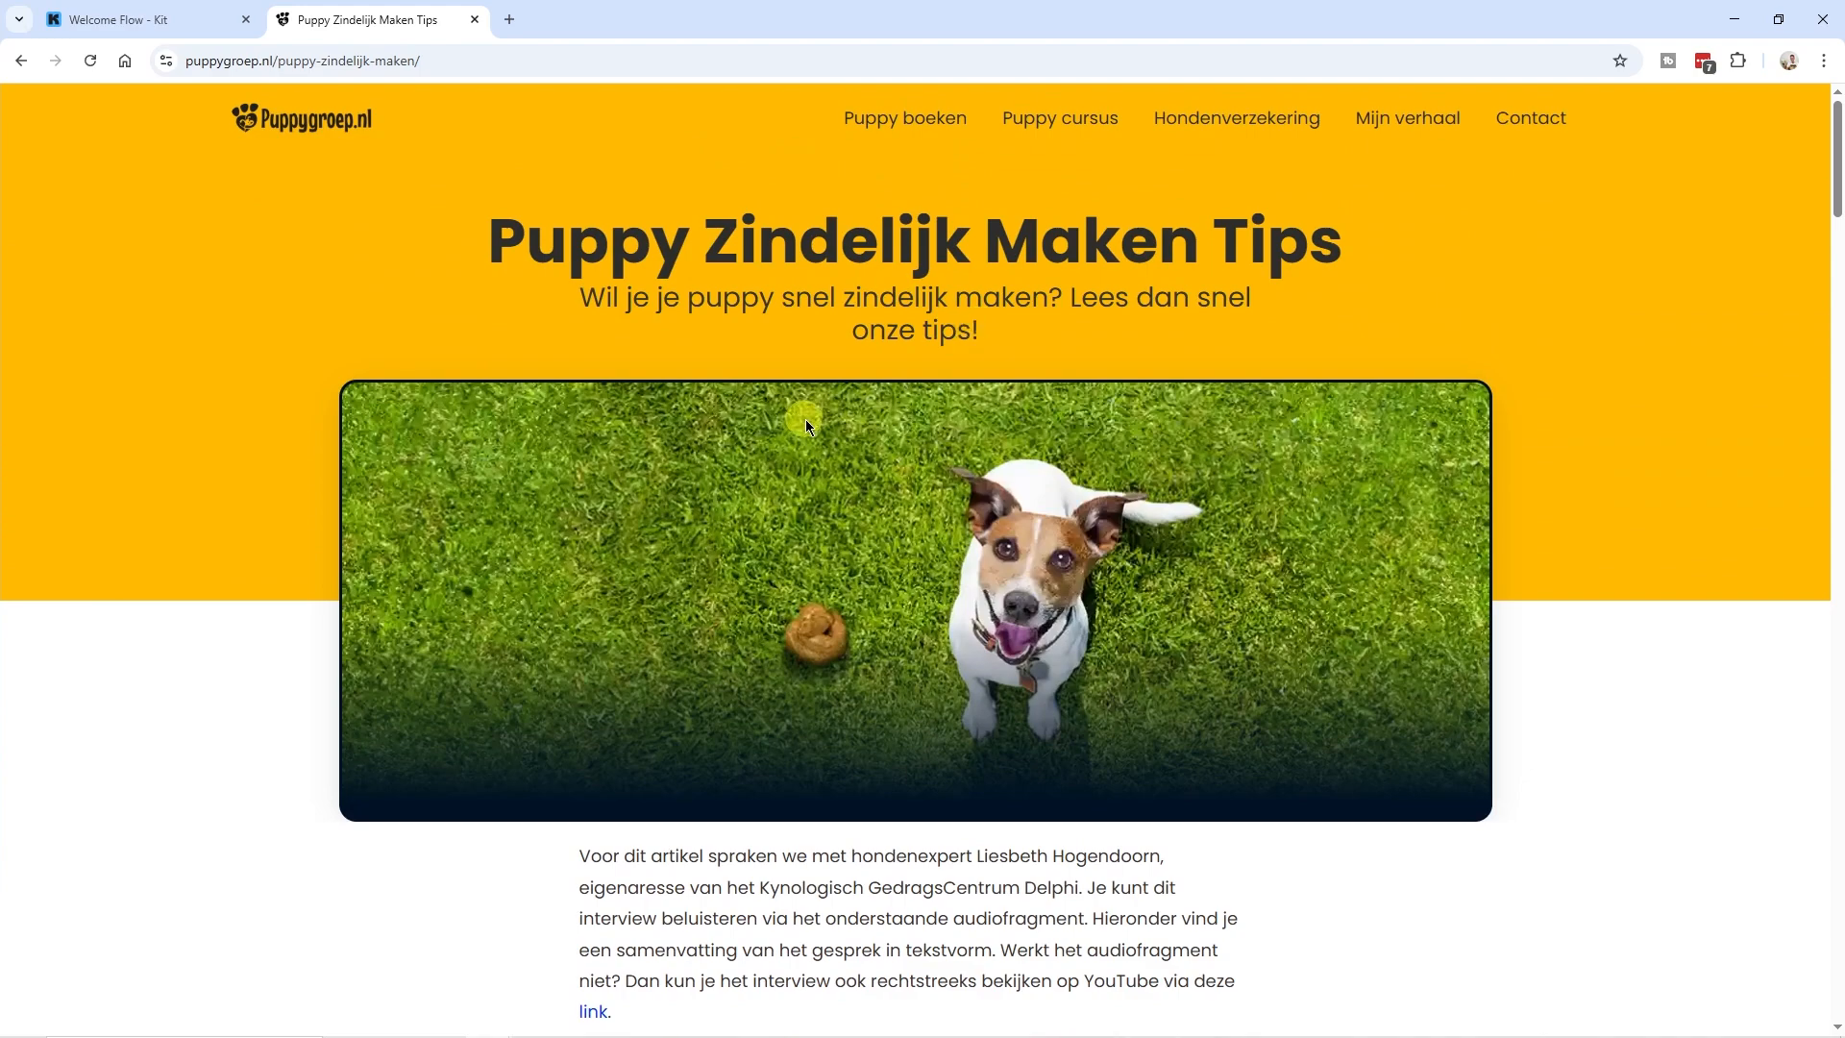
scroll(748, 571, down, 5)
scroll(748, 571, down, 8)
scroll(632, 485, up, 3)
scroll(631, 485, down, 1)
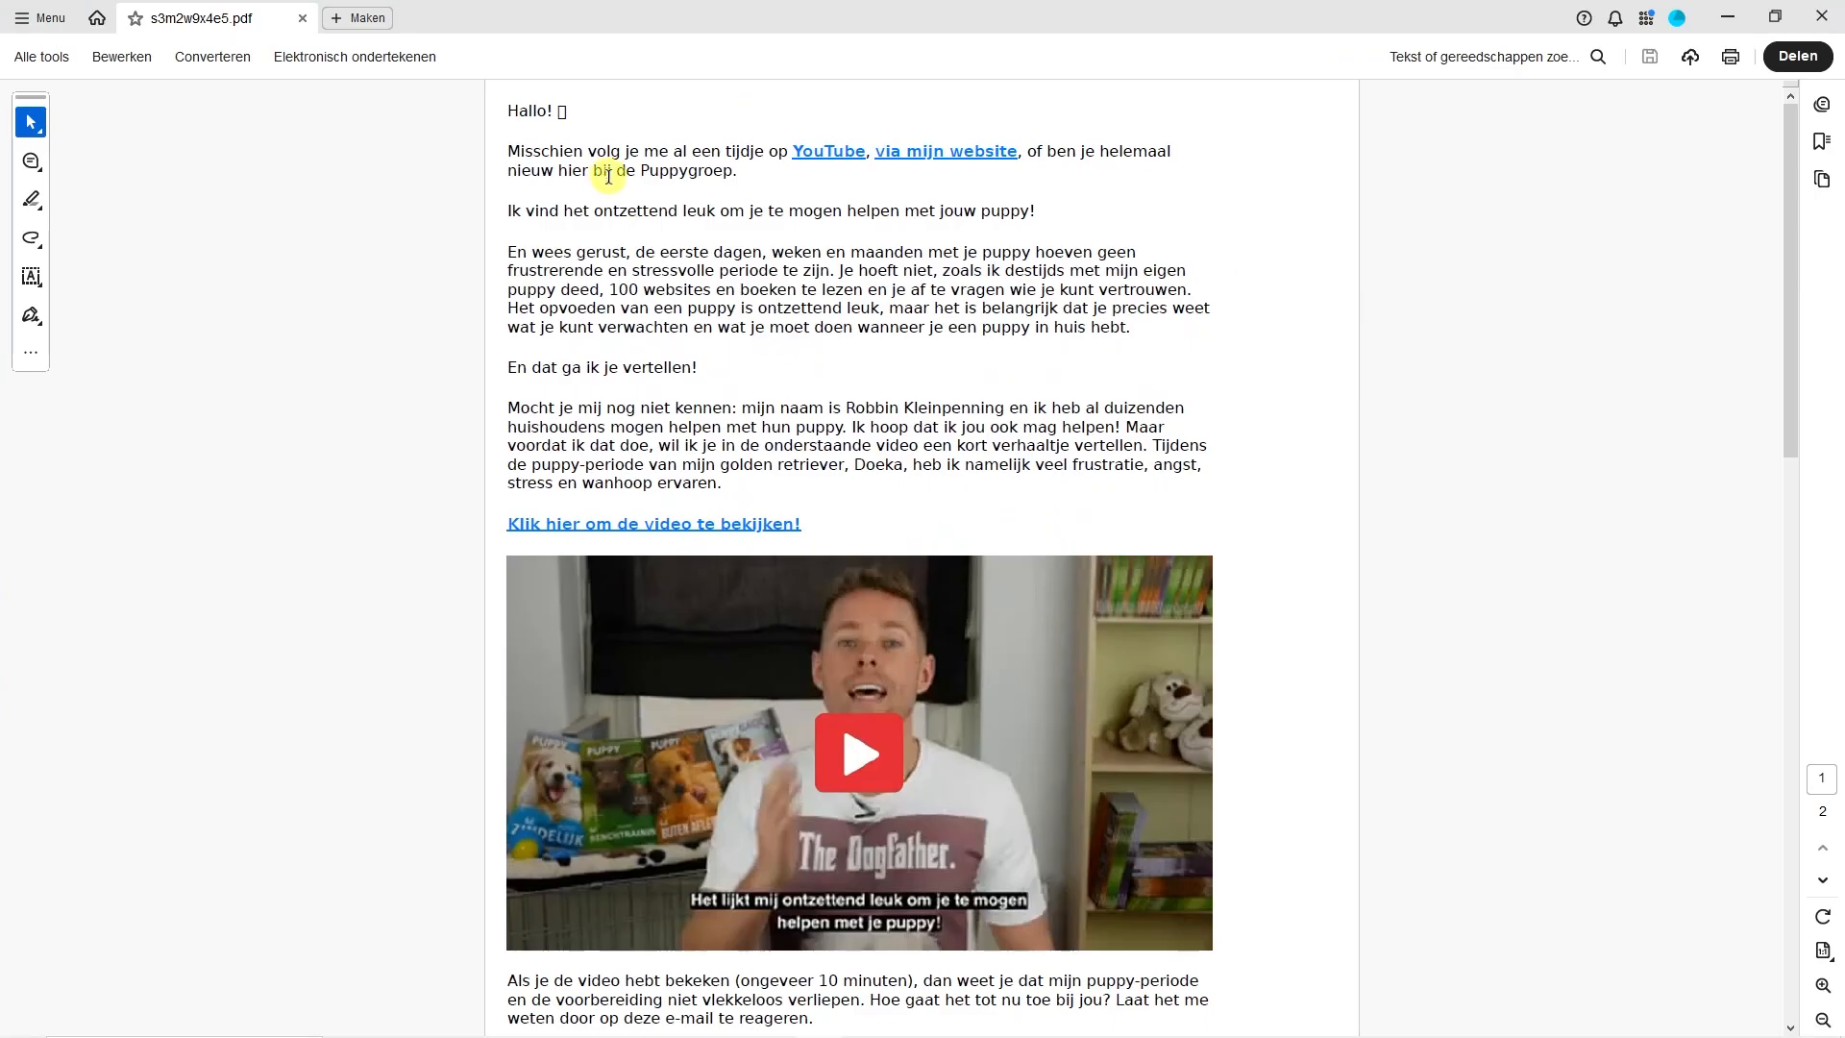
scroll(918, 327, down, 7)
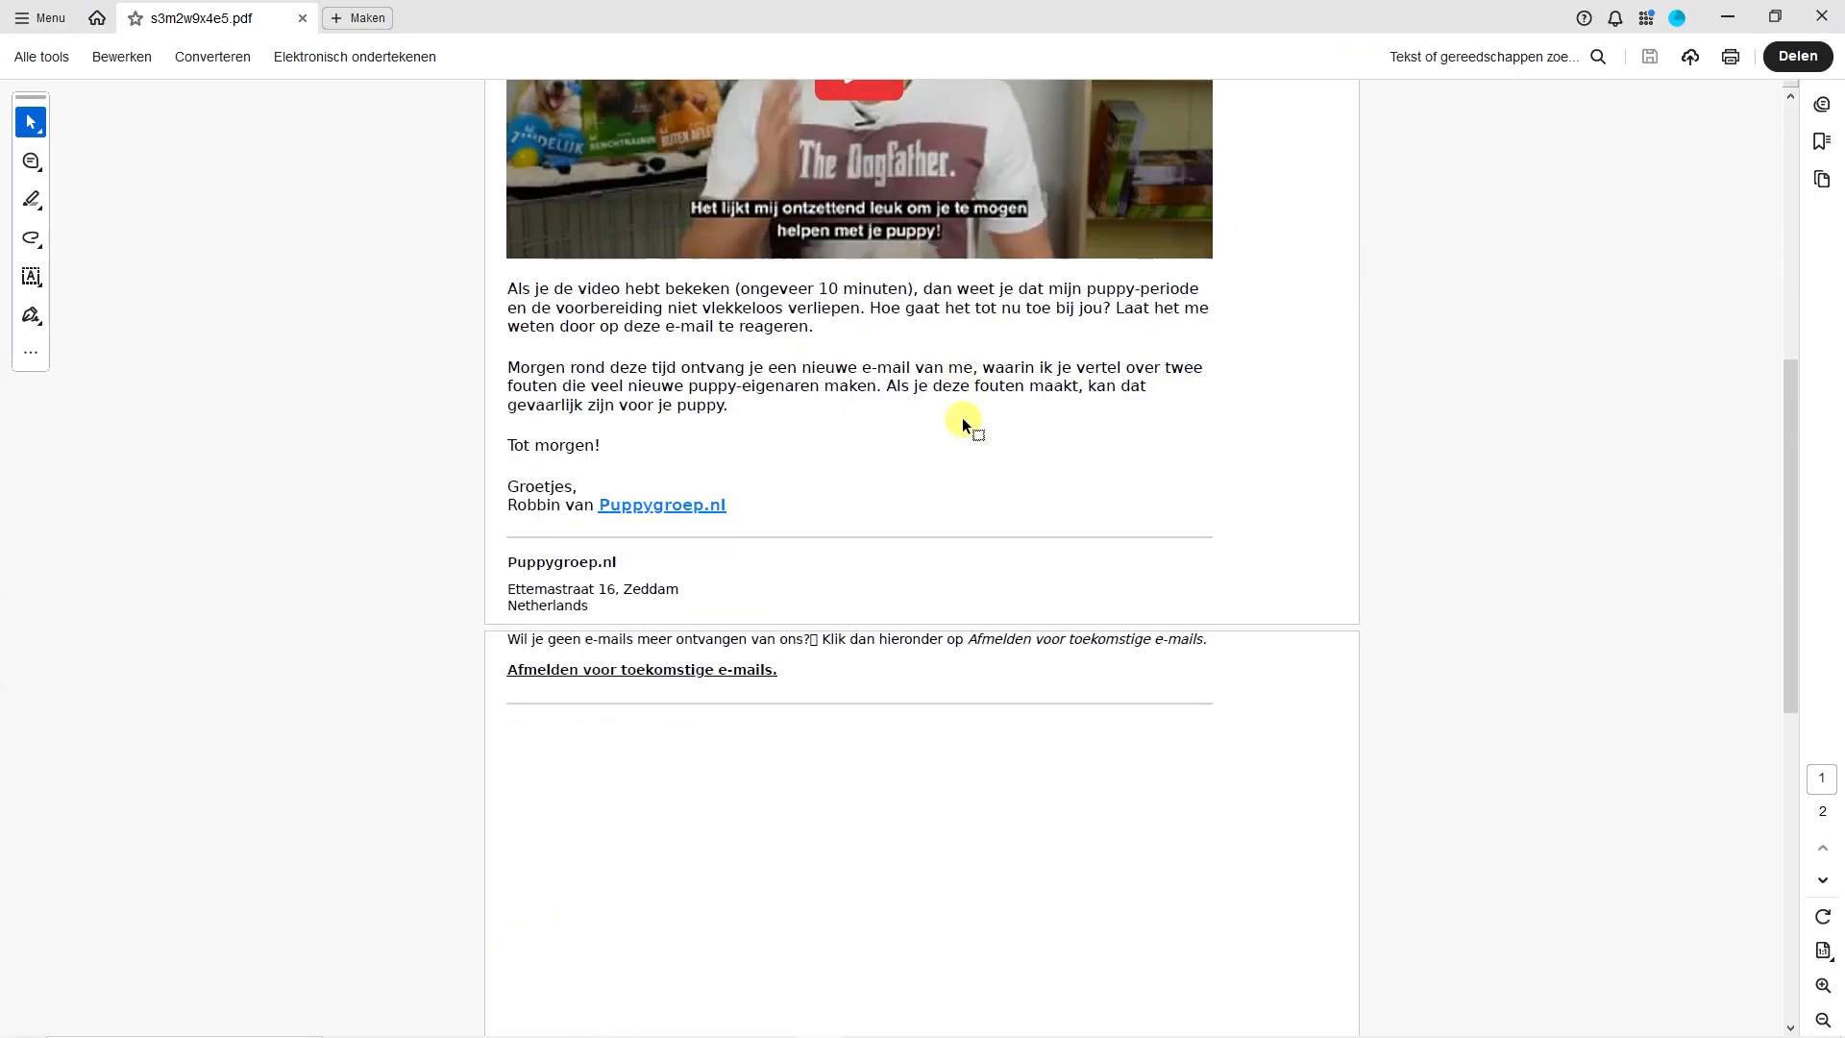
scroll(578, 197, up, 5)
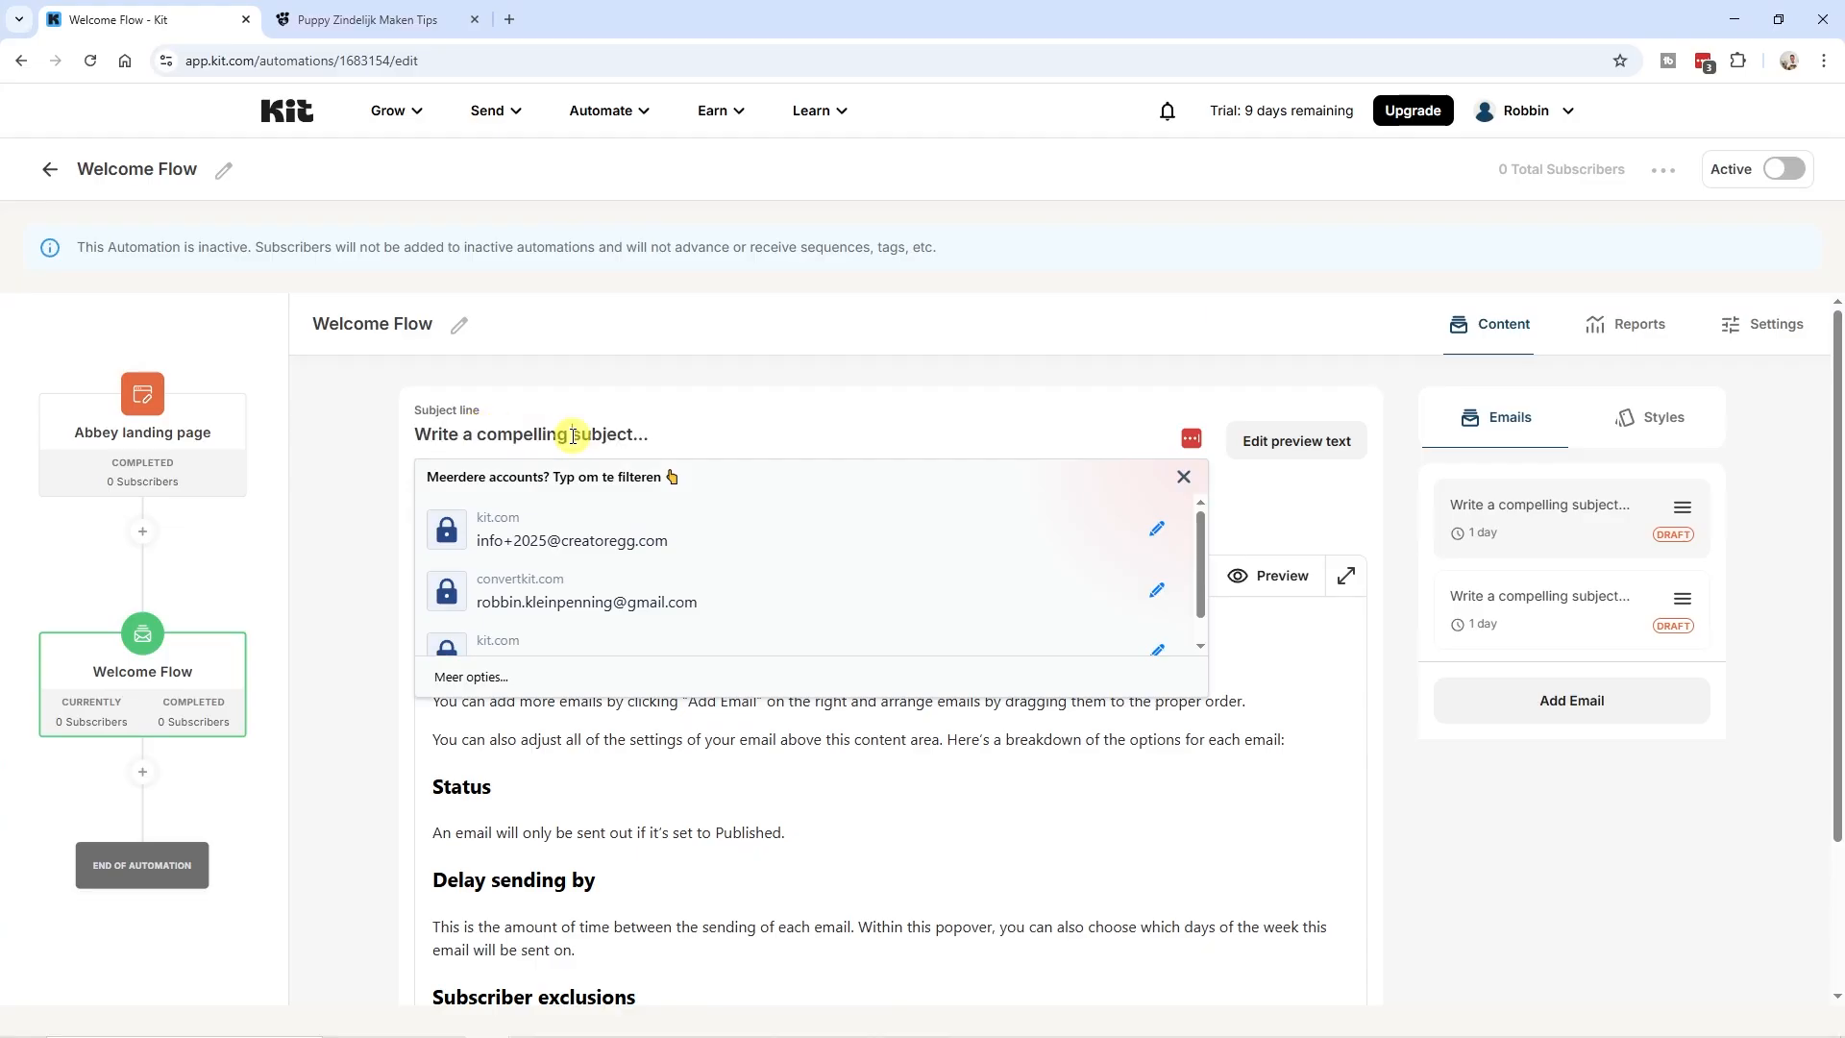
- Set the first email's subject line to "Welcome to my dog training platform!"
triple_click(577, 434)
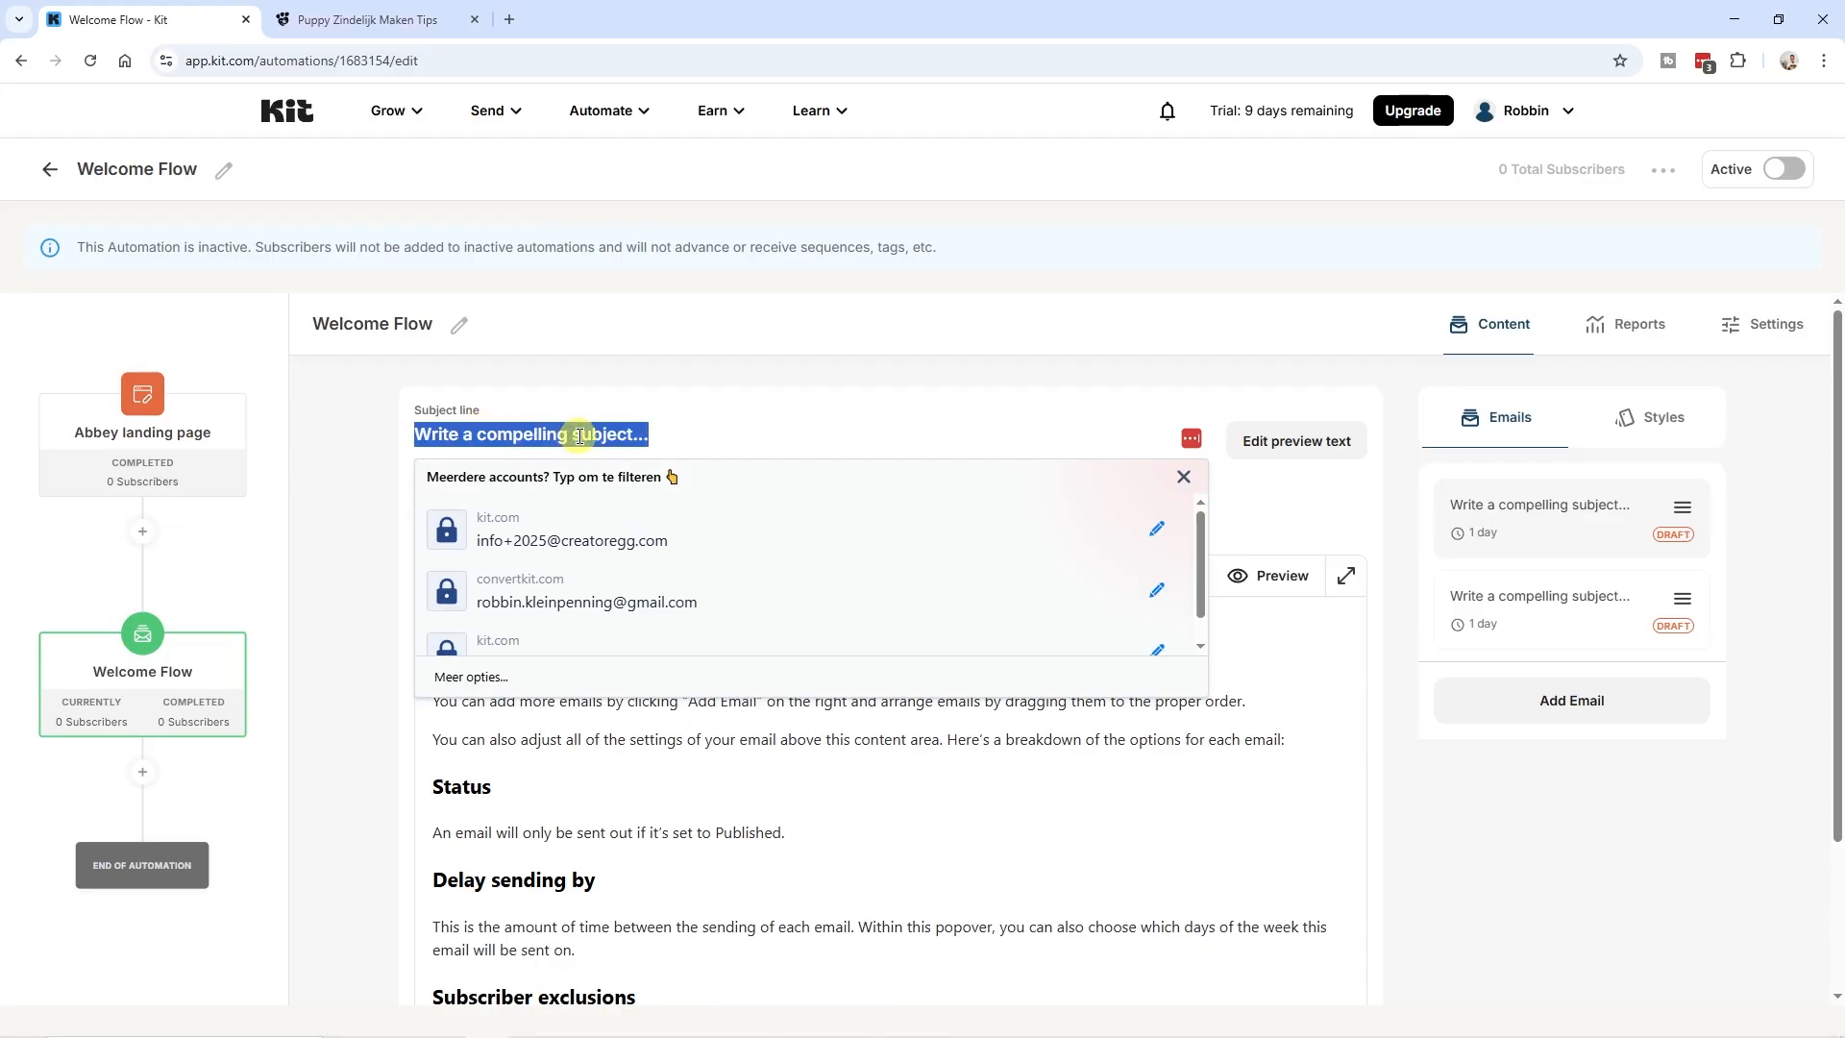
click(680, 438)
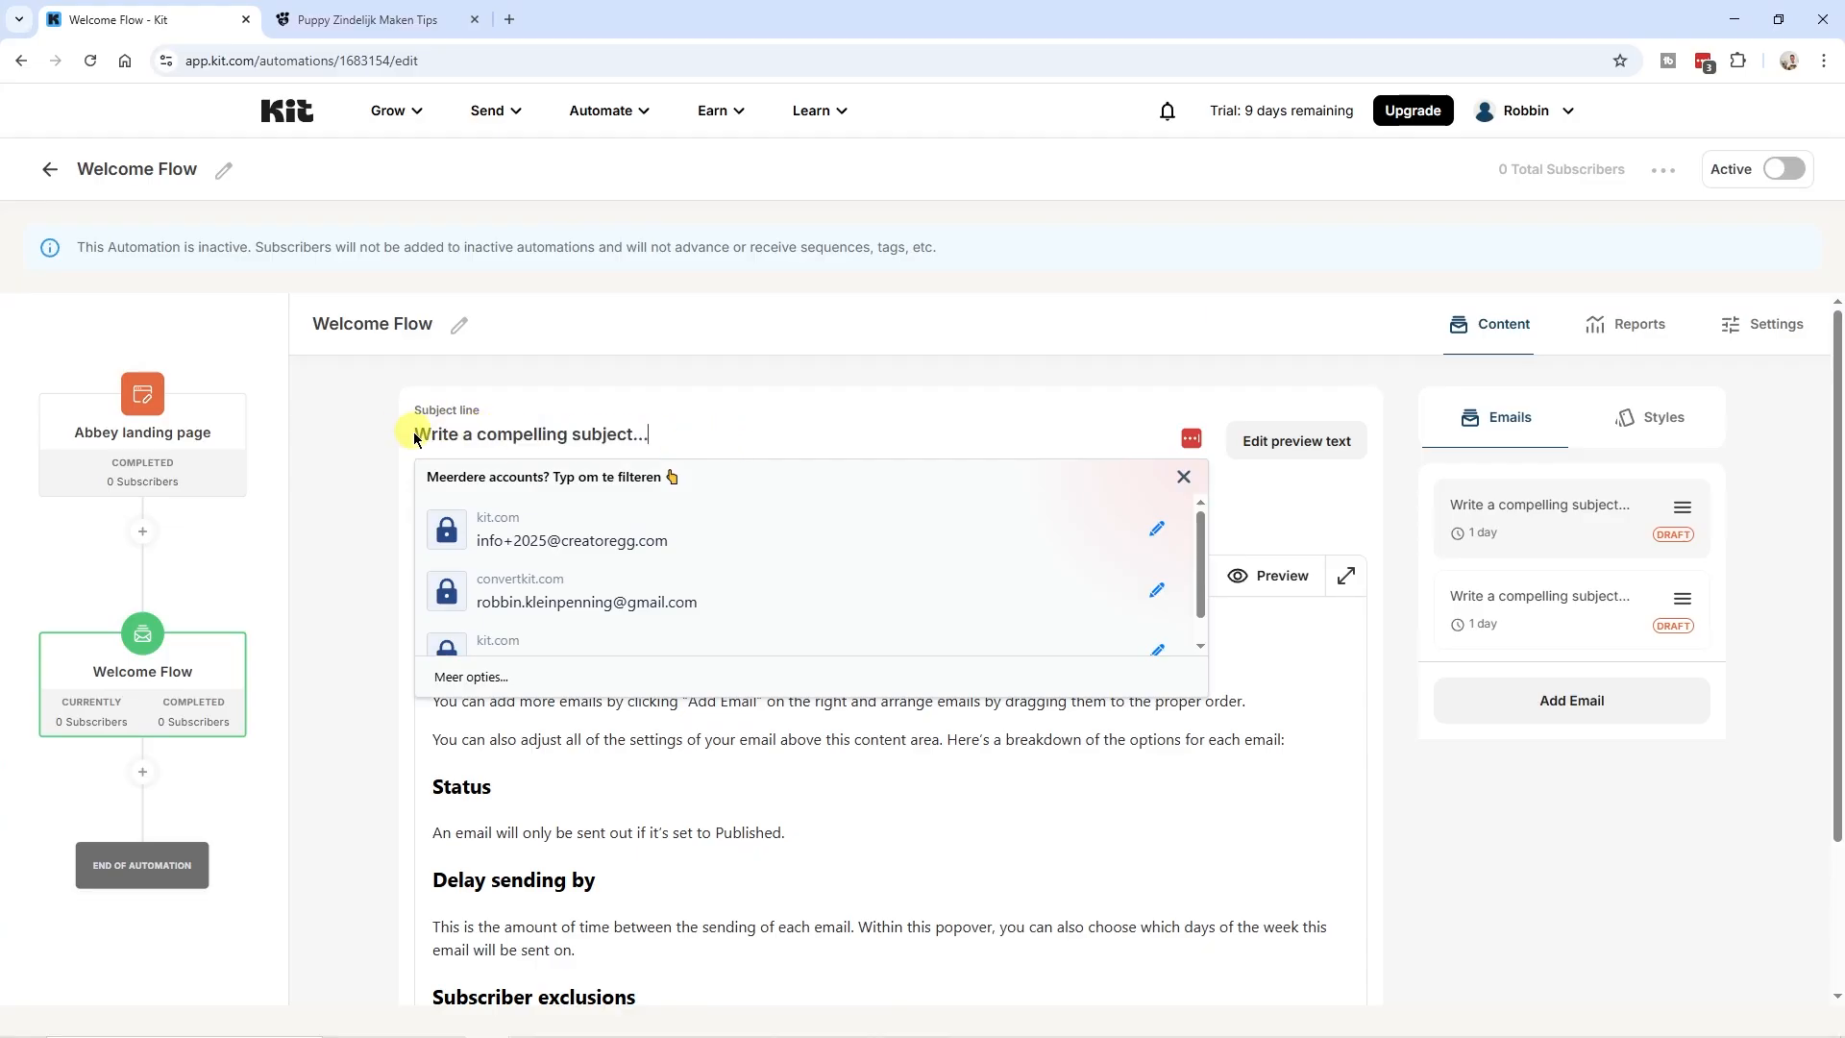
drag(415, 438, 699, 434)
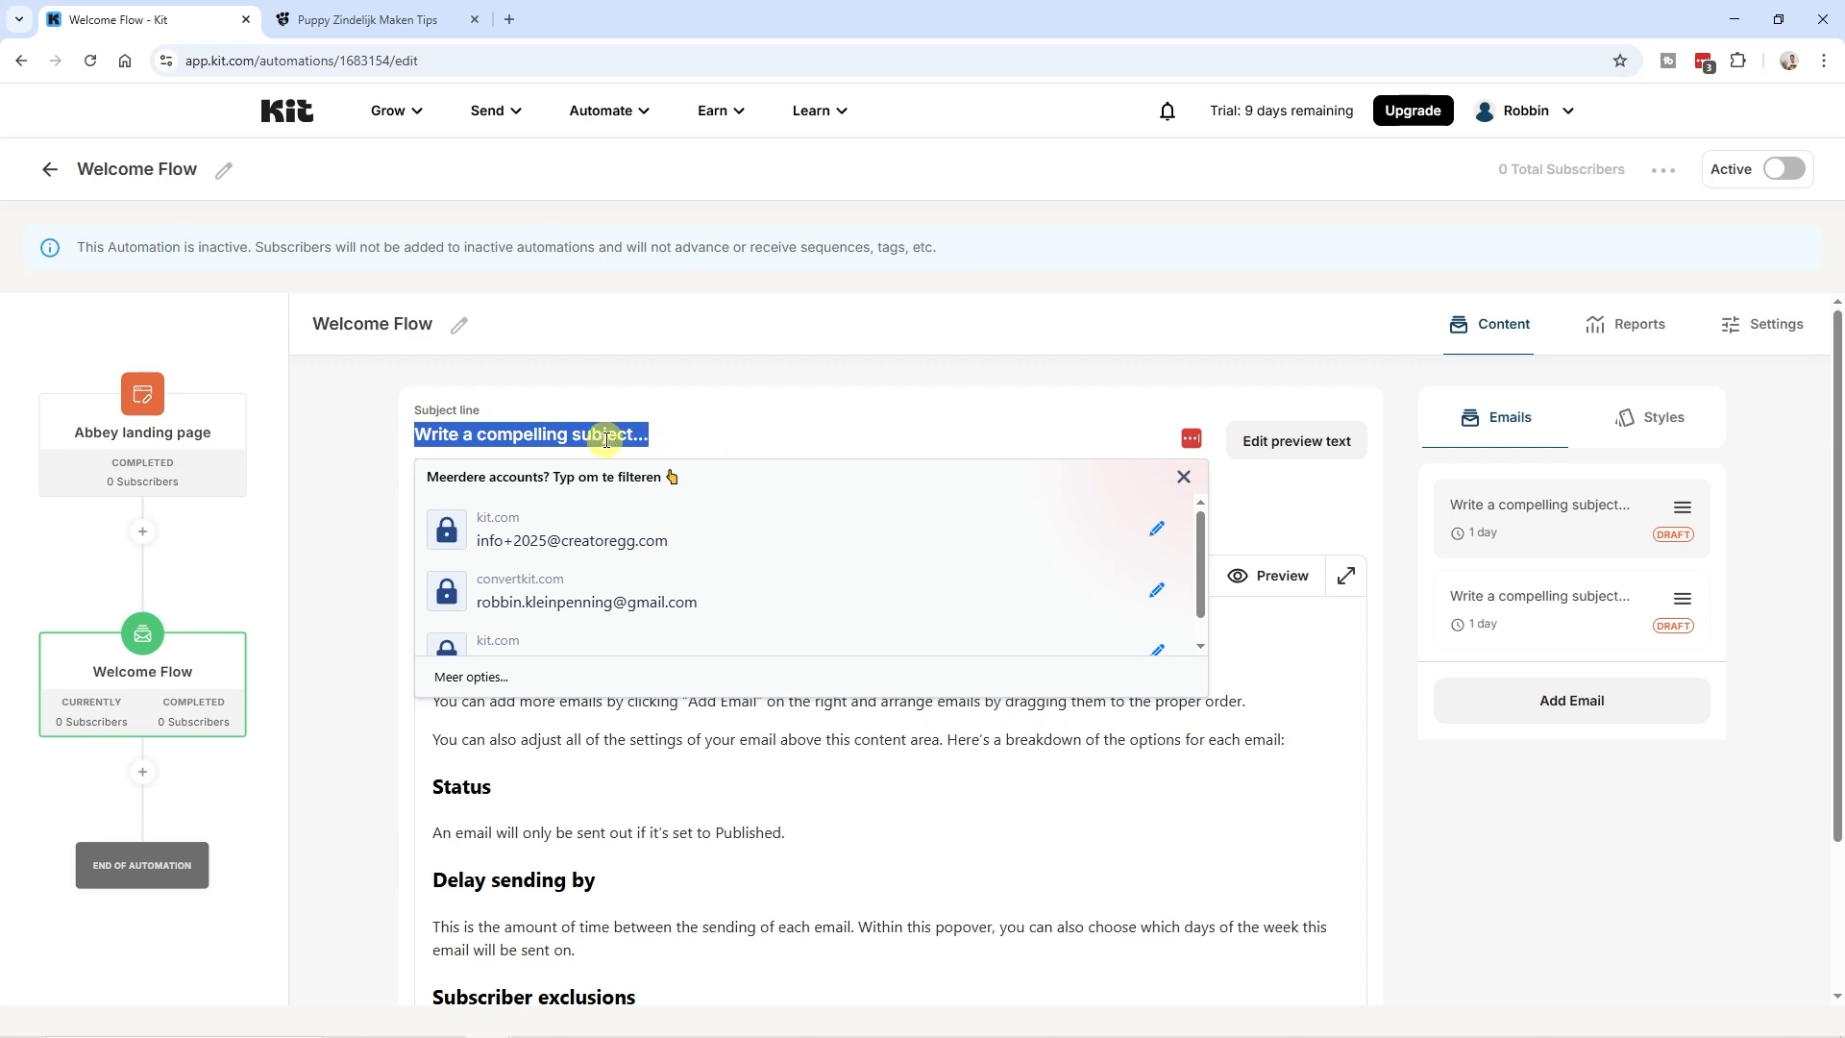
text(Welcome to my dog training platform!)
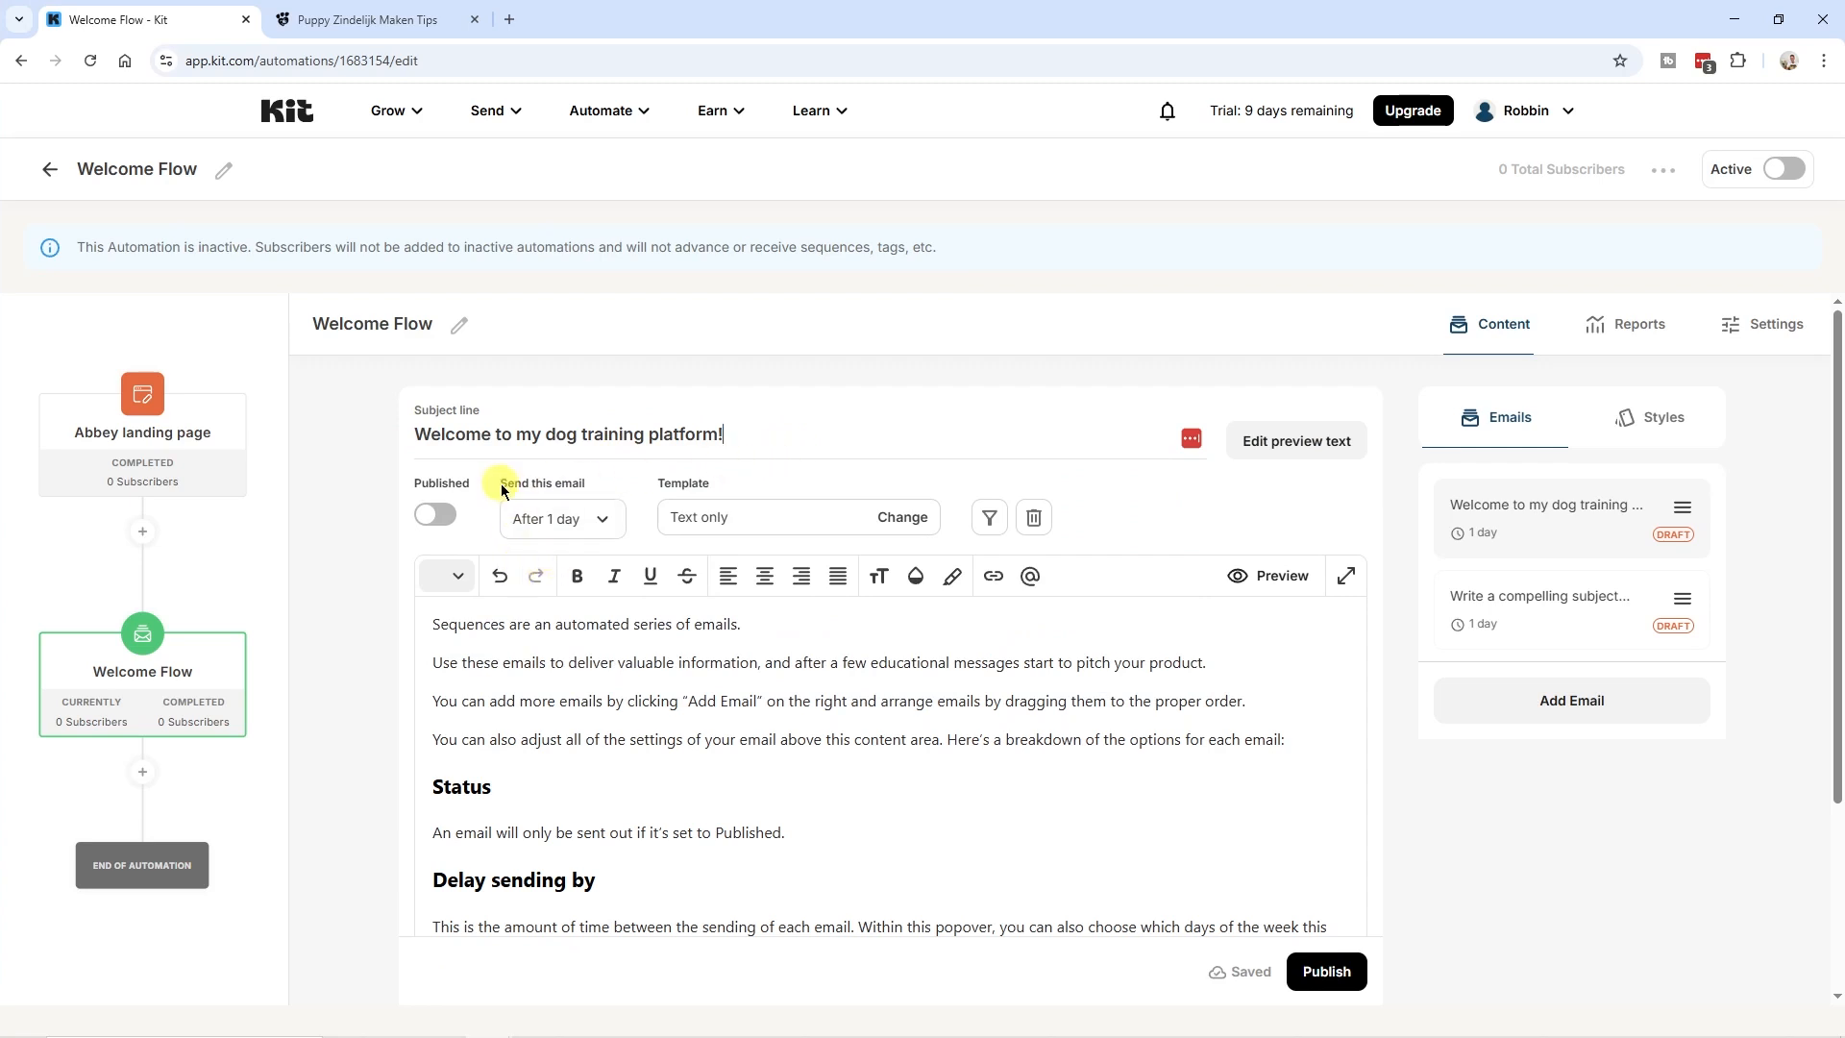
- Set the welcome email to send 1 hour after the last email, keeping all weekdays enabled
click(605, 526)
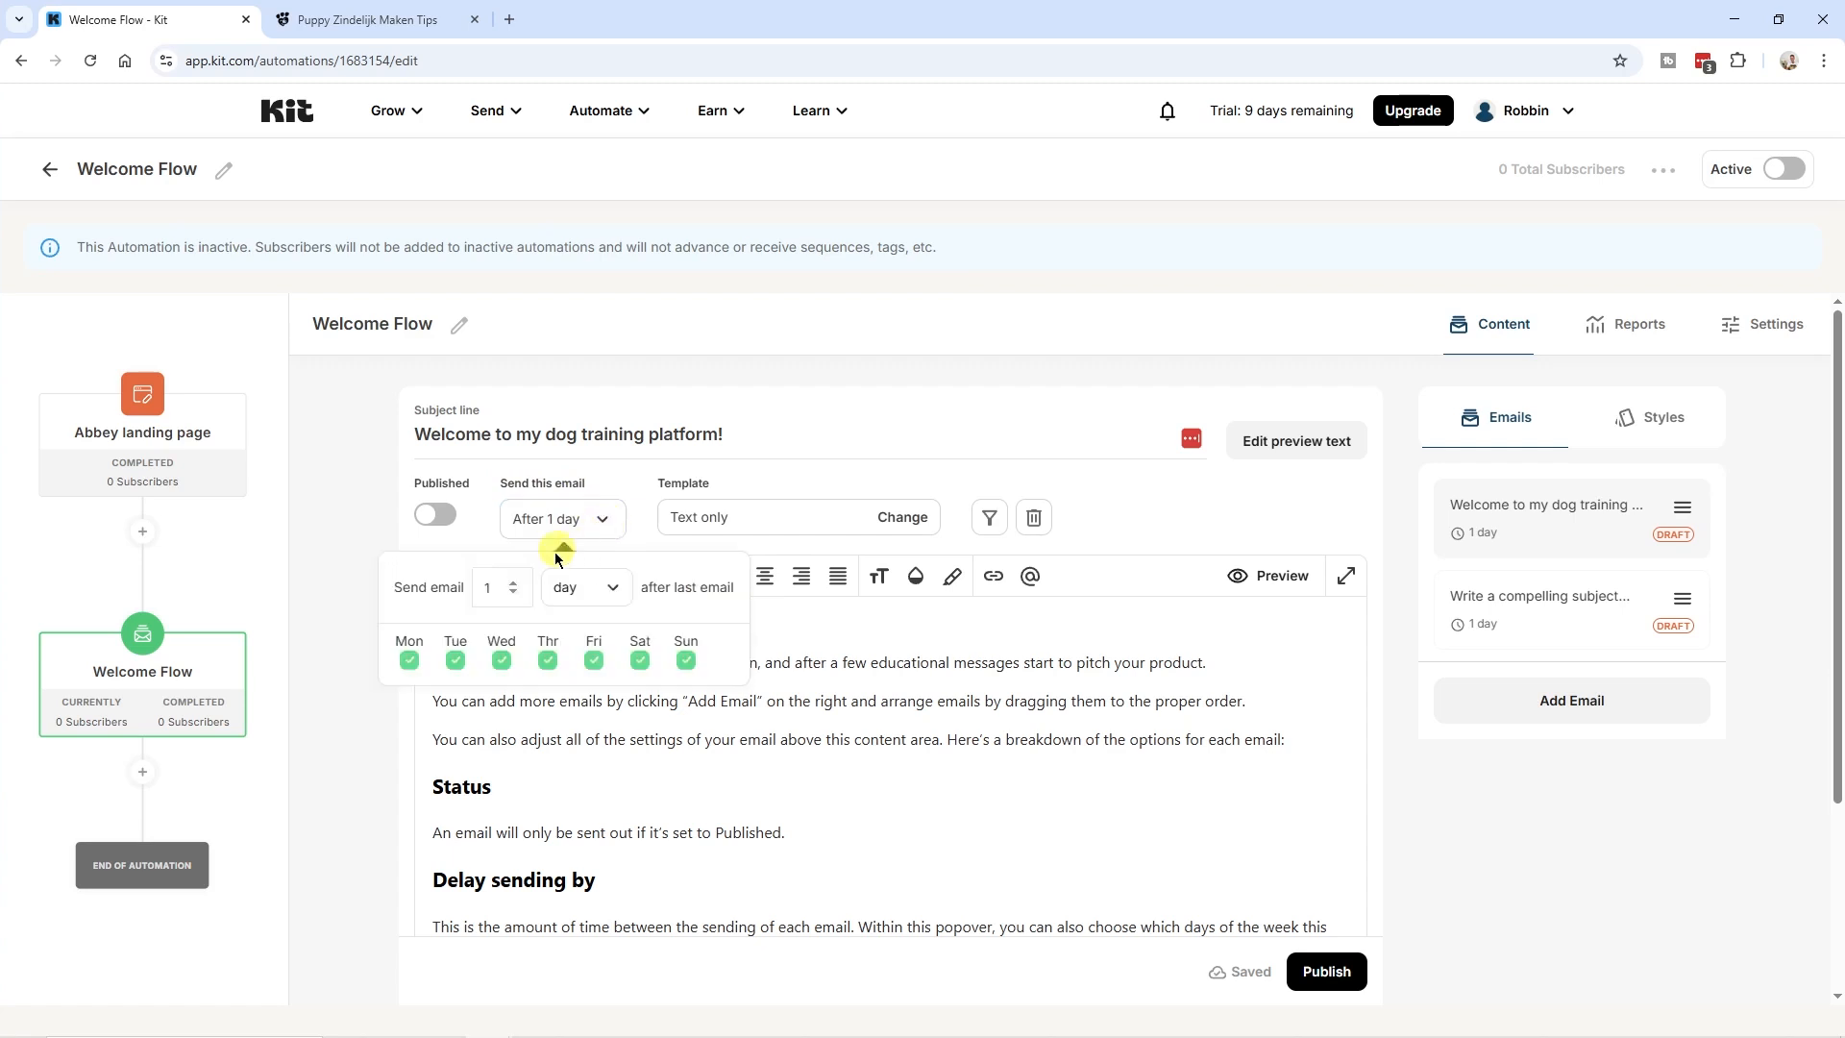
click(594, 586)
click(573, 673)
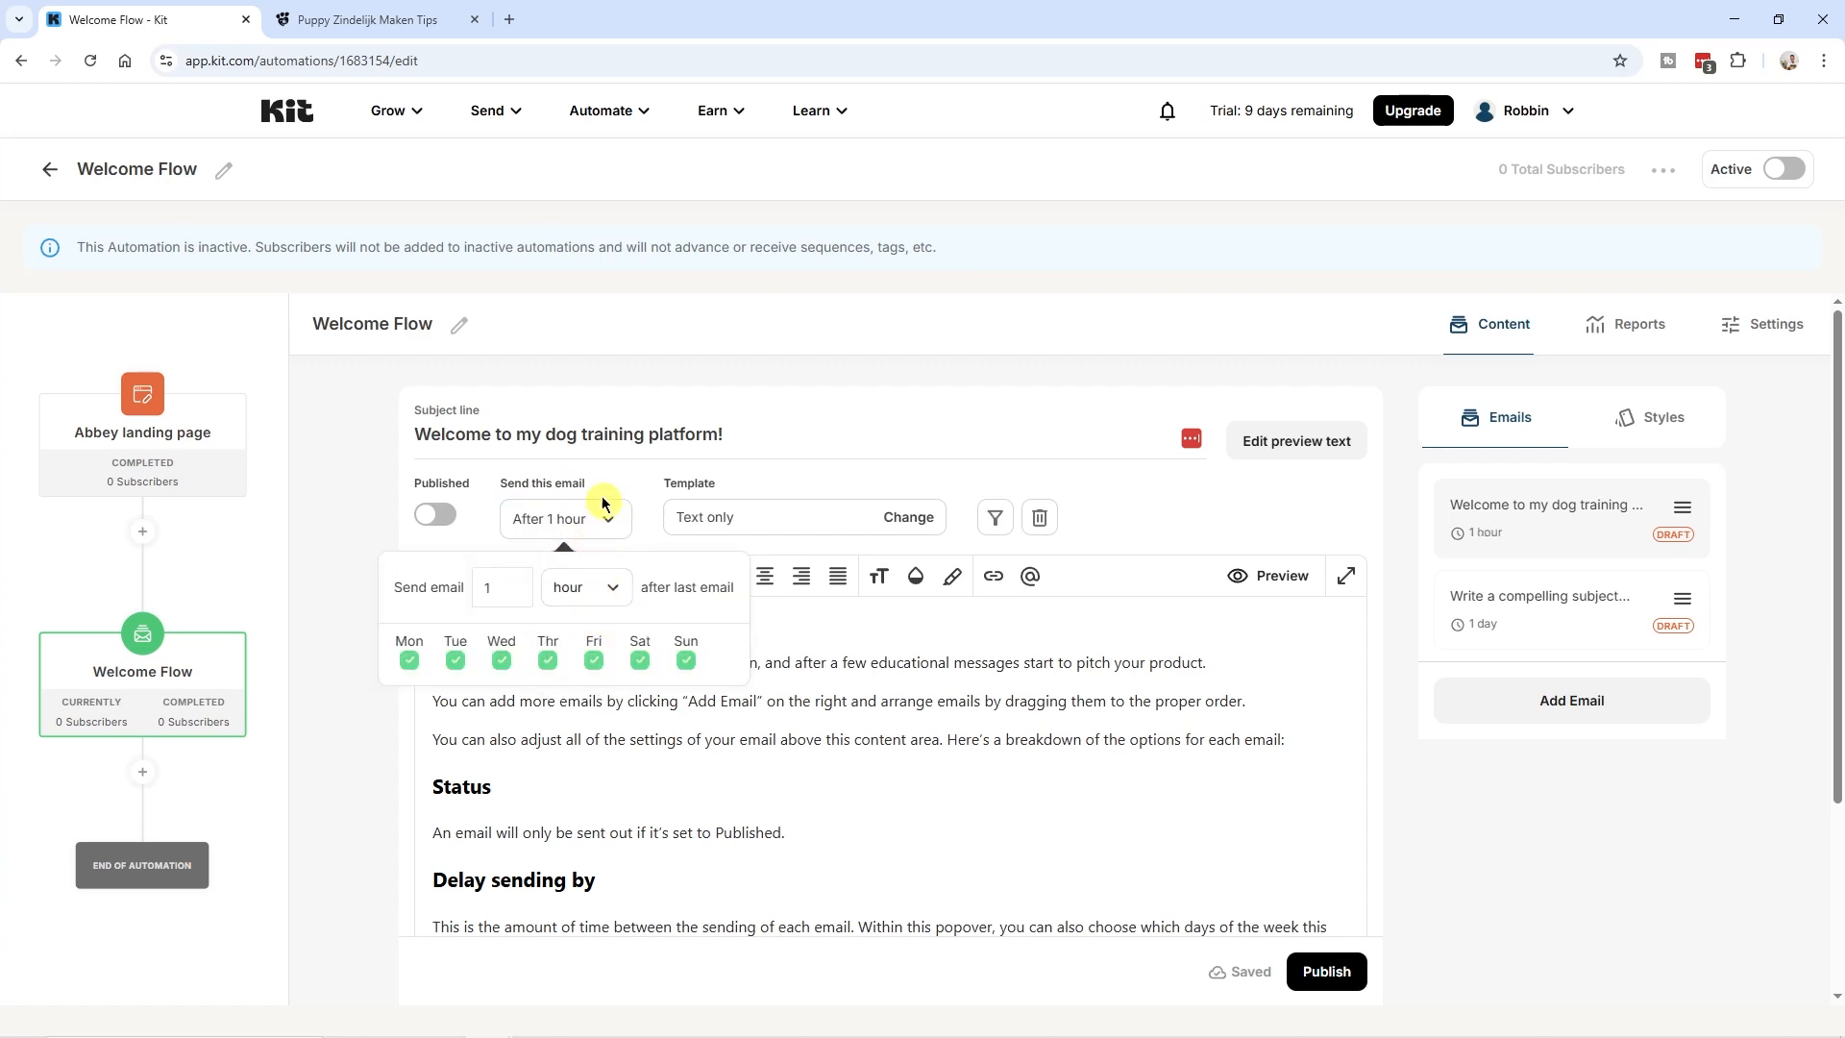
click(499, 486)
drag(499, 487, 609, 482)
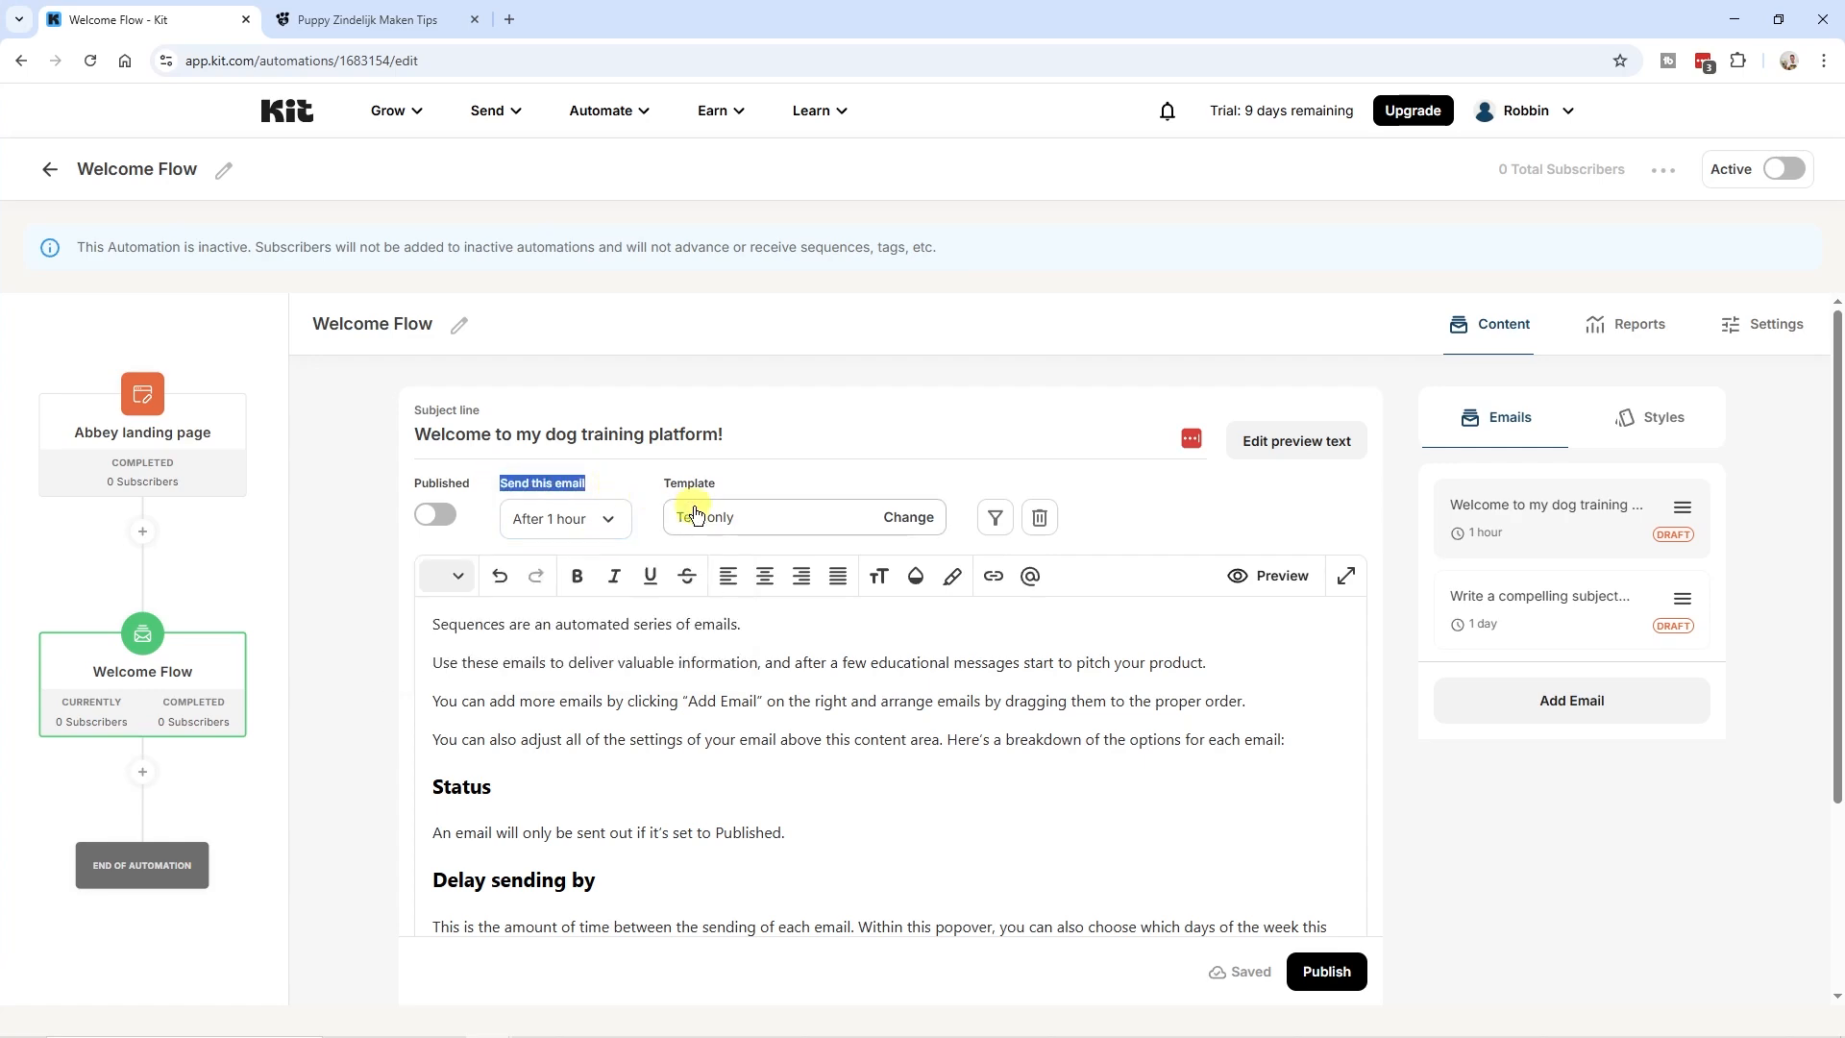
- Replace the welcome email's default body with the copied English text that starts with "Hello!", and check it through
scroll(690, 514, down, 3)
scroll(658, 580, up, 3)
scroll(846, 740, down, 3)
scroll(899, 765, up, 3)
drag(950, 832, 431, 627)
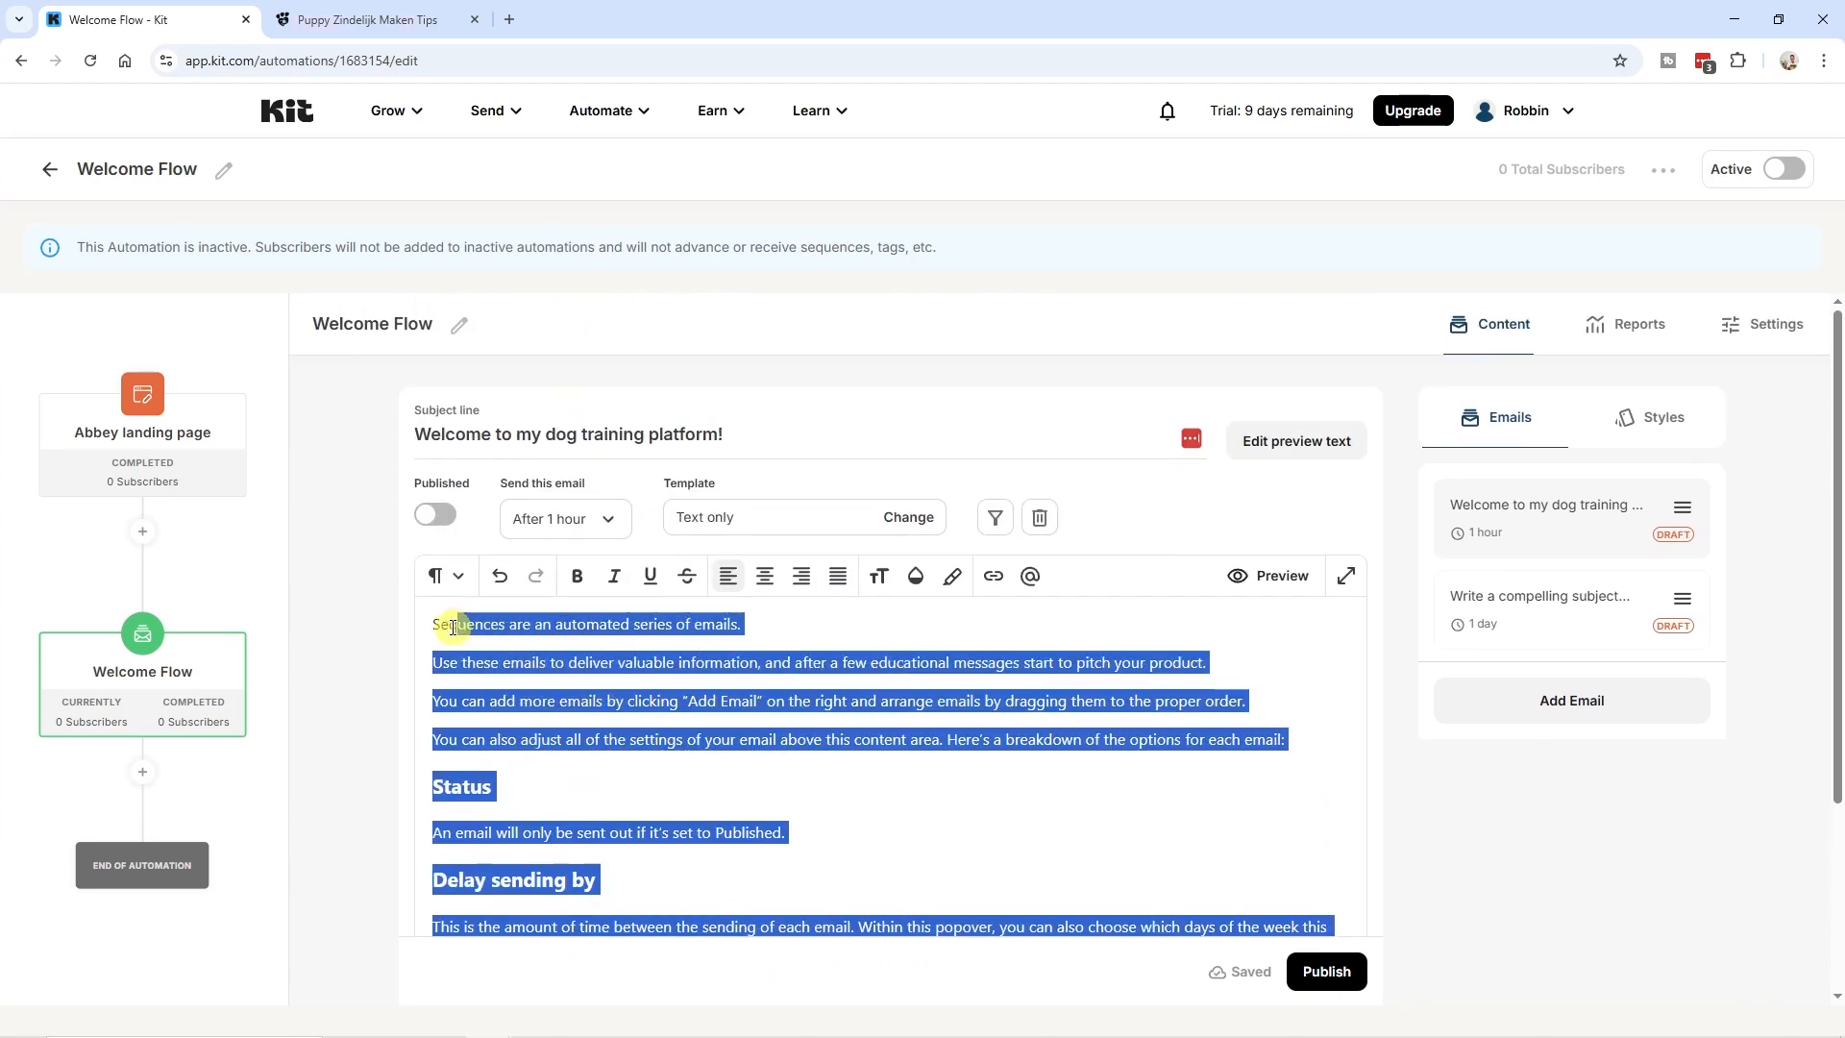
key(BackSpace)
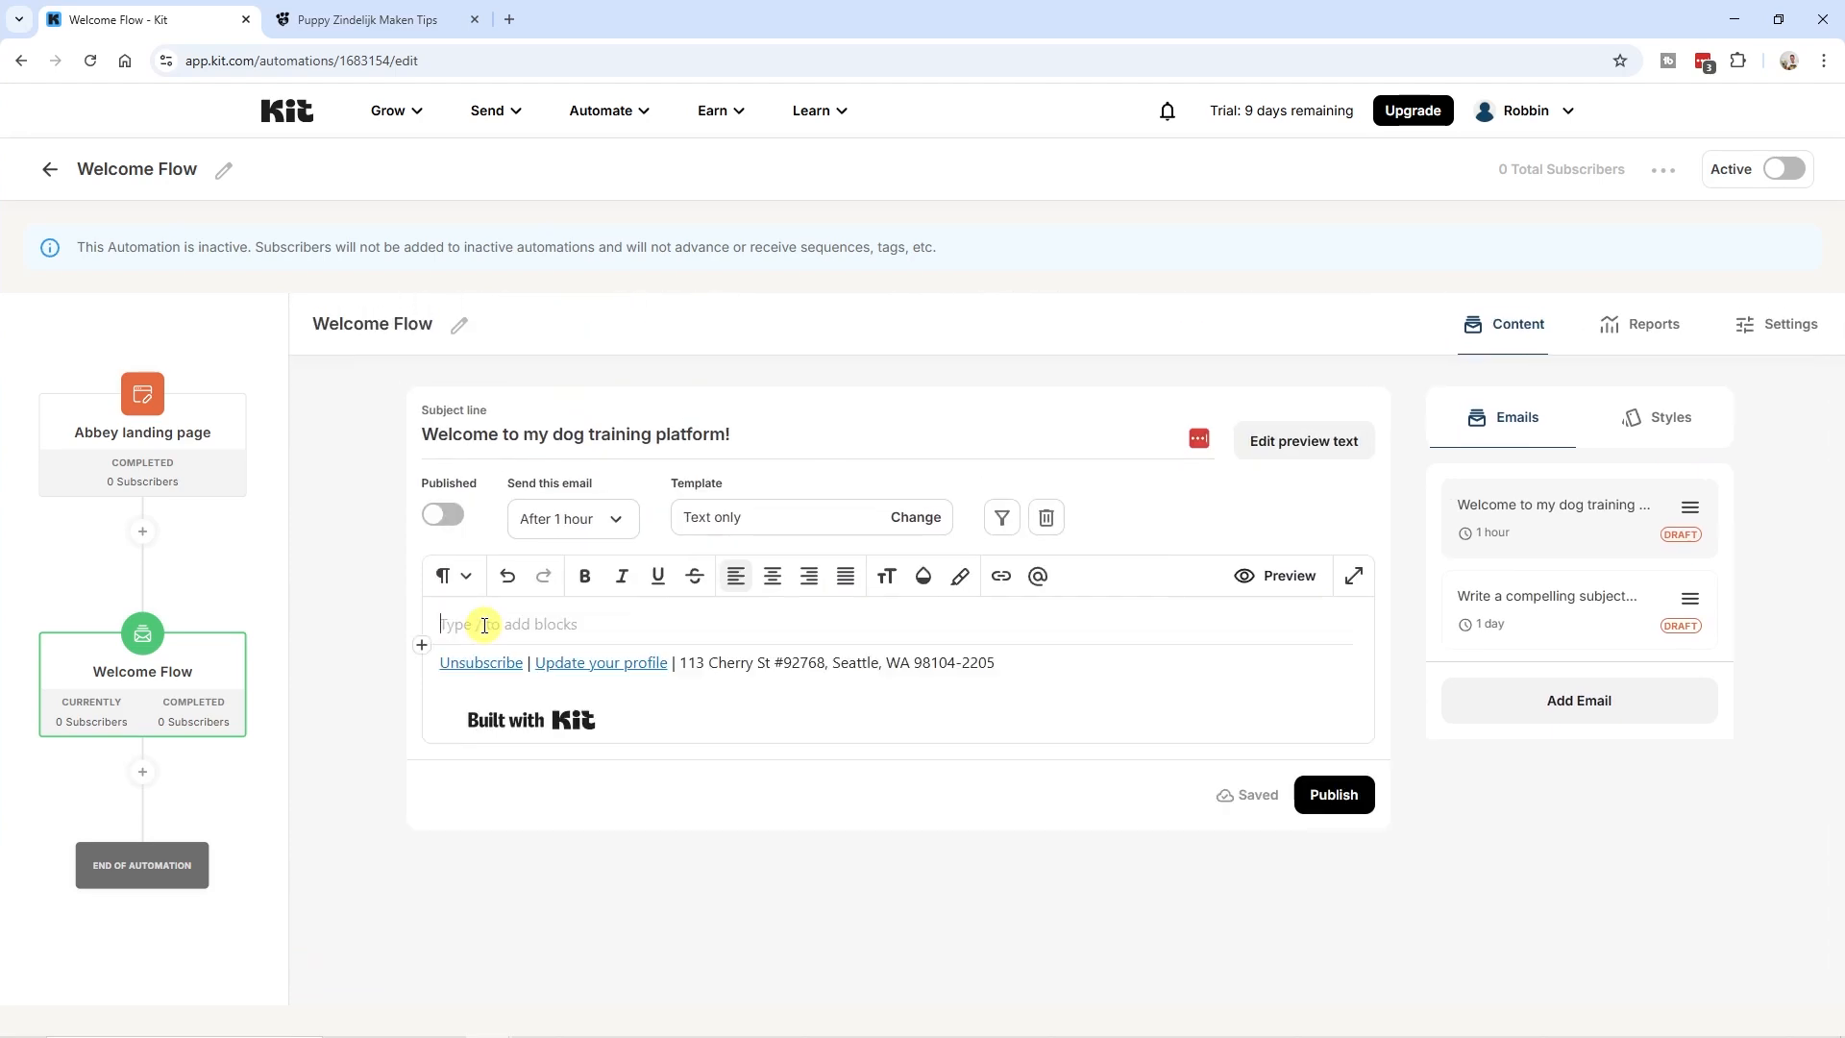
key(ctrl+v)
scroll(519, 577, down, 2)
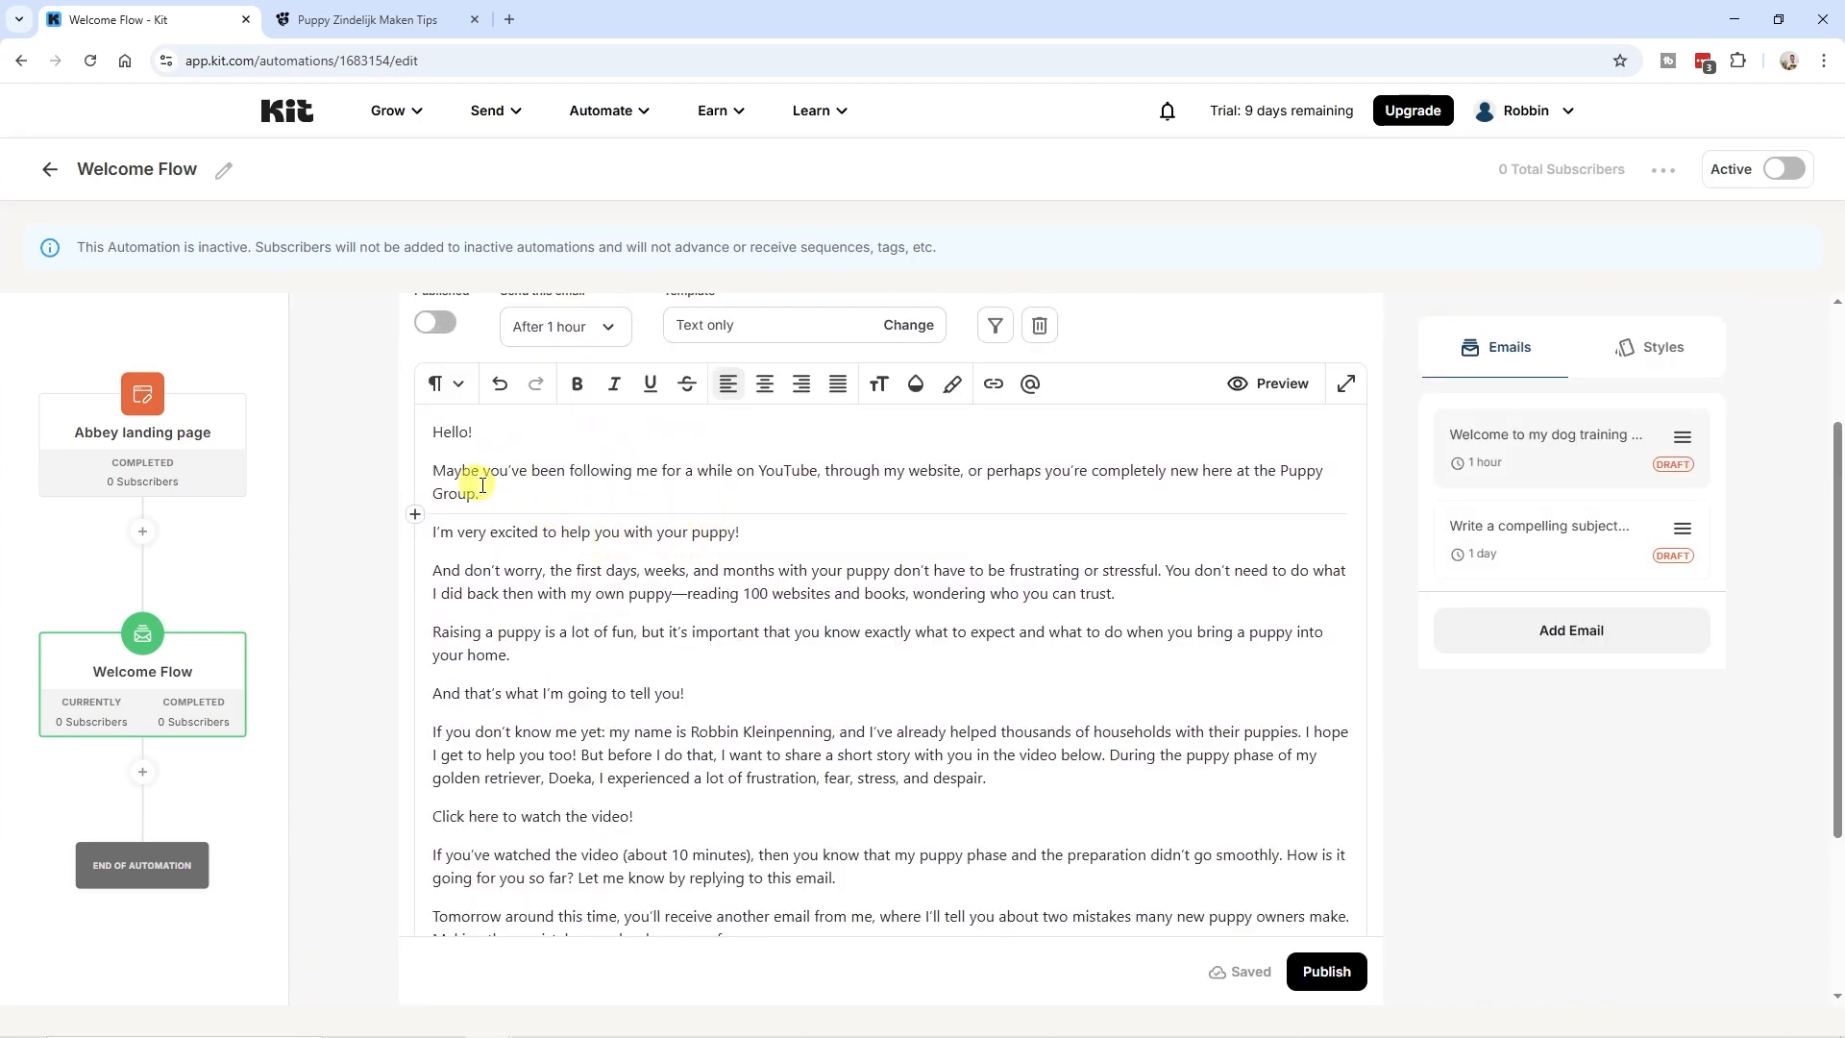
scroll(687, 605, down, 4)
scroll(701, 660, up, 6)
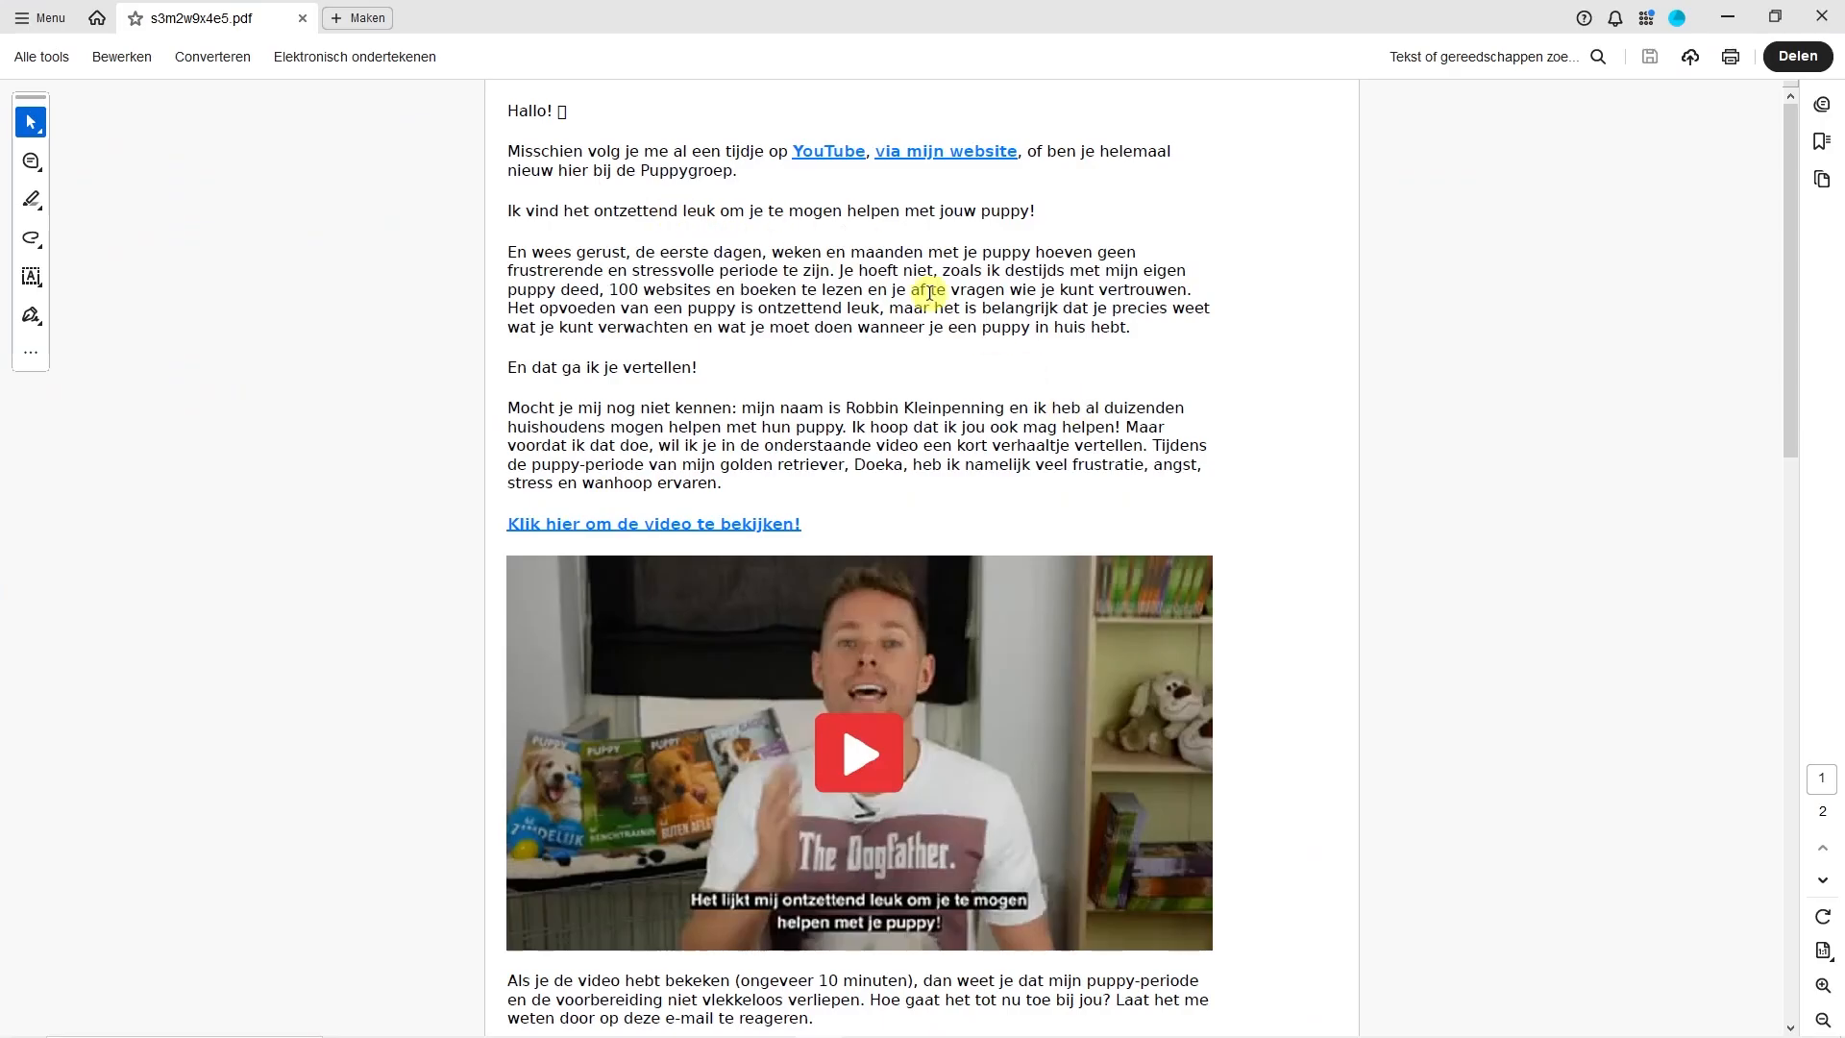
- Check the example email in the PDF and add a link to the words "my website" in the welcome email
scroll(951, 485, down, 3)
scroll(952, 486, up, 4)
drag(884, 601, 961, 601)
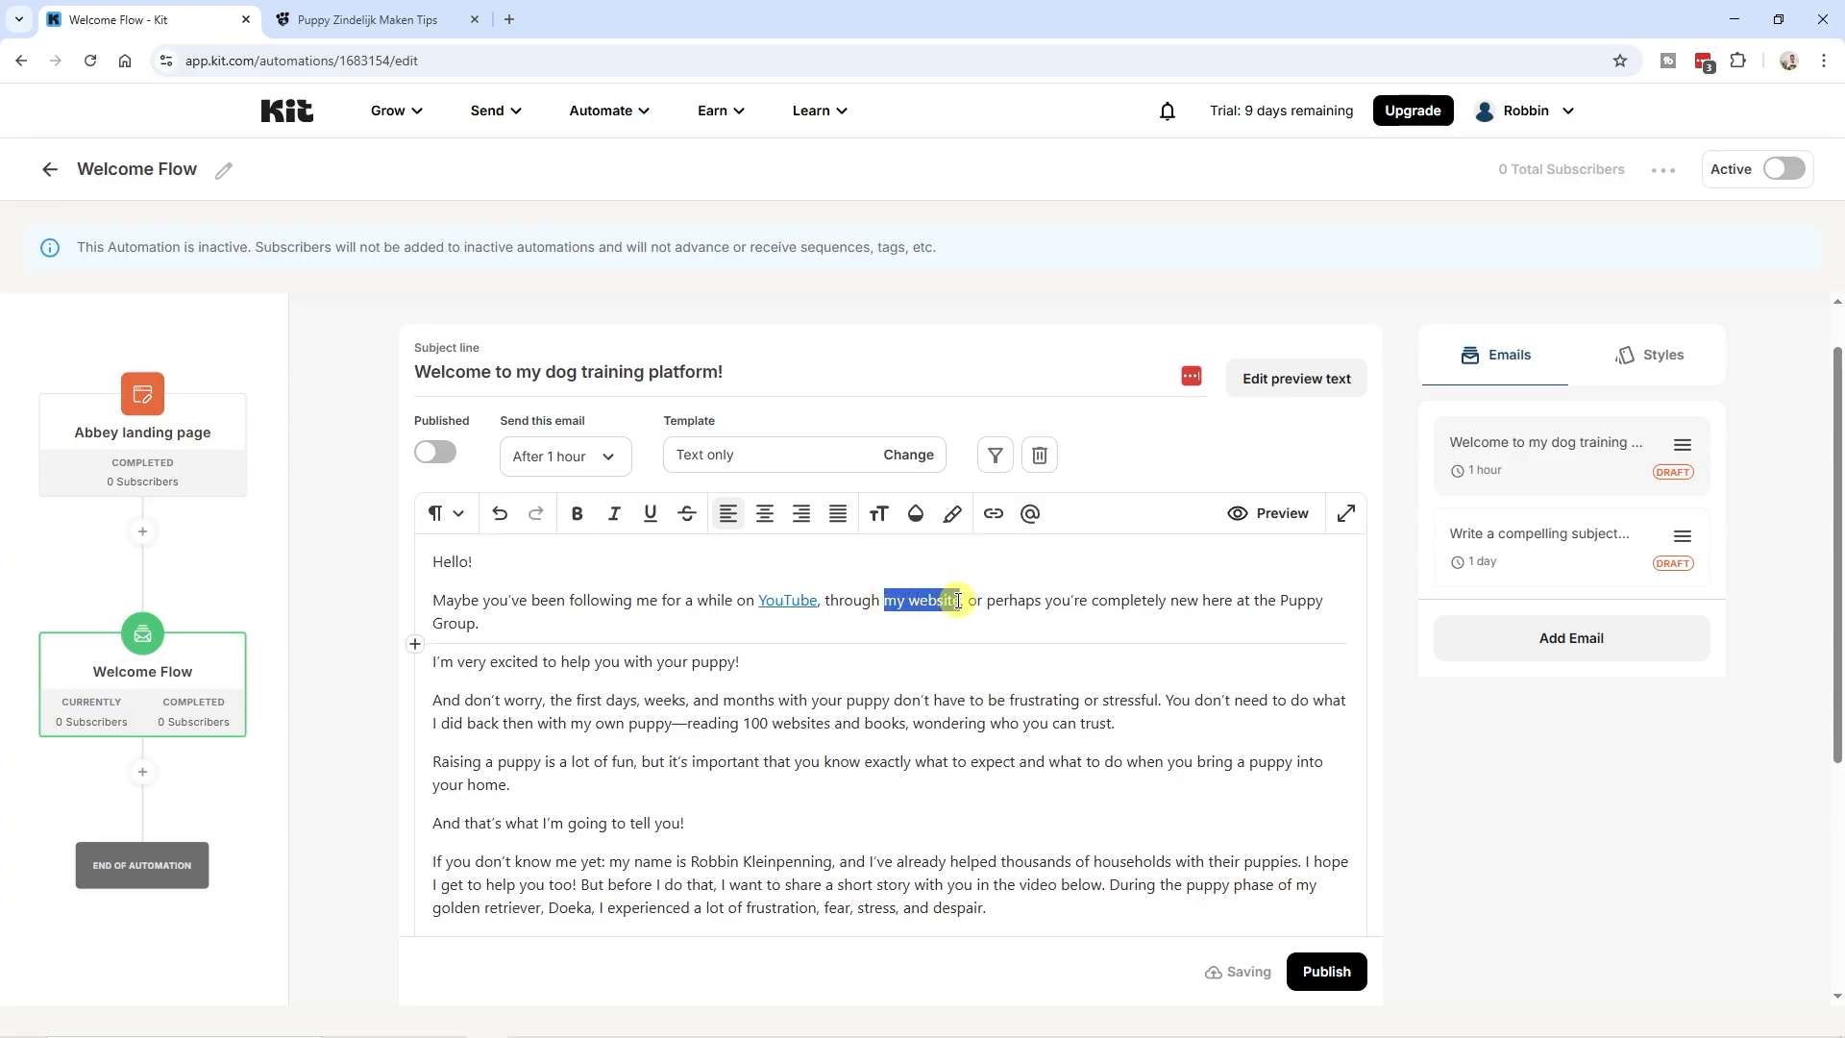
click(996, 515)
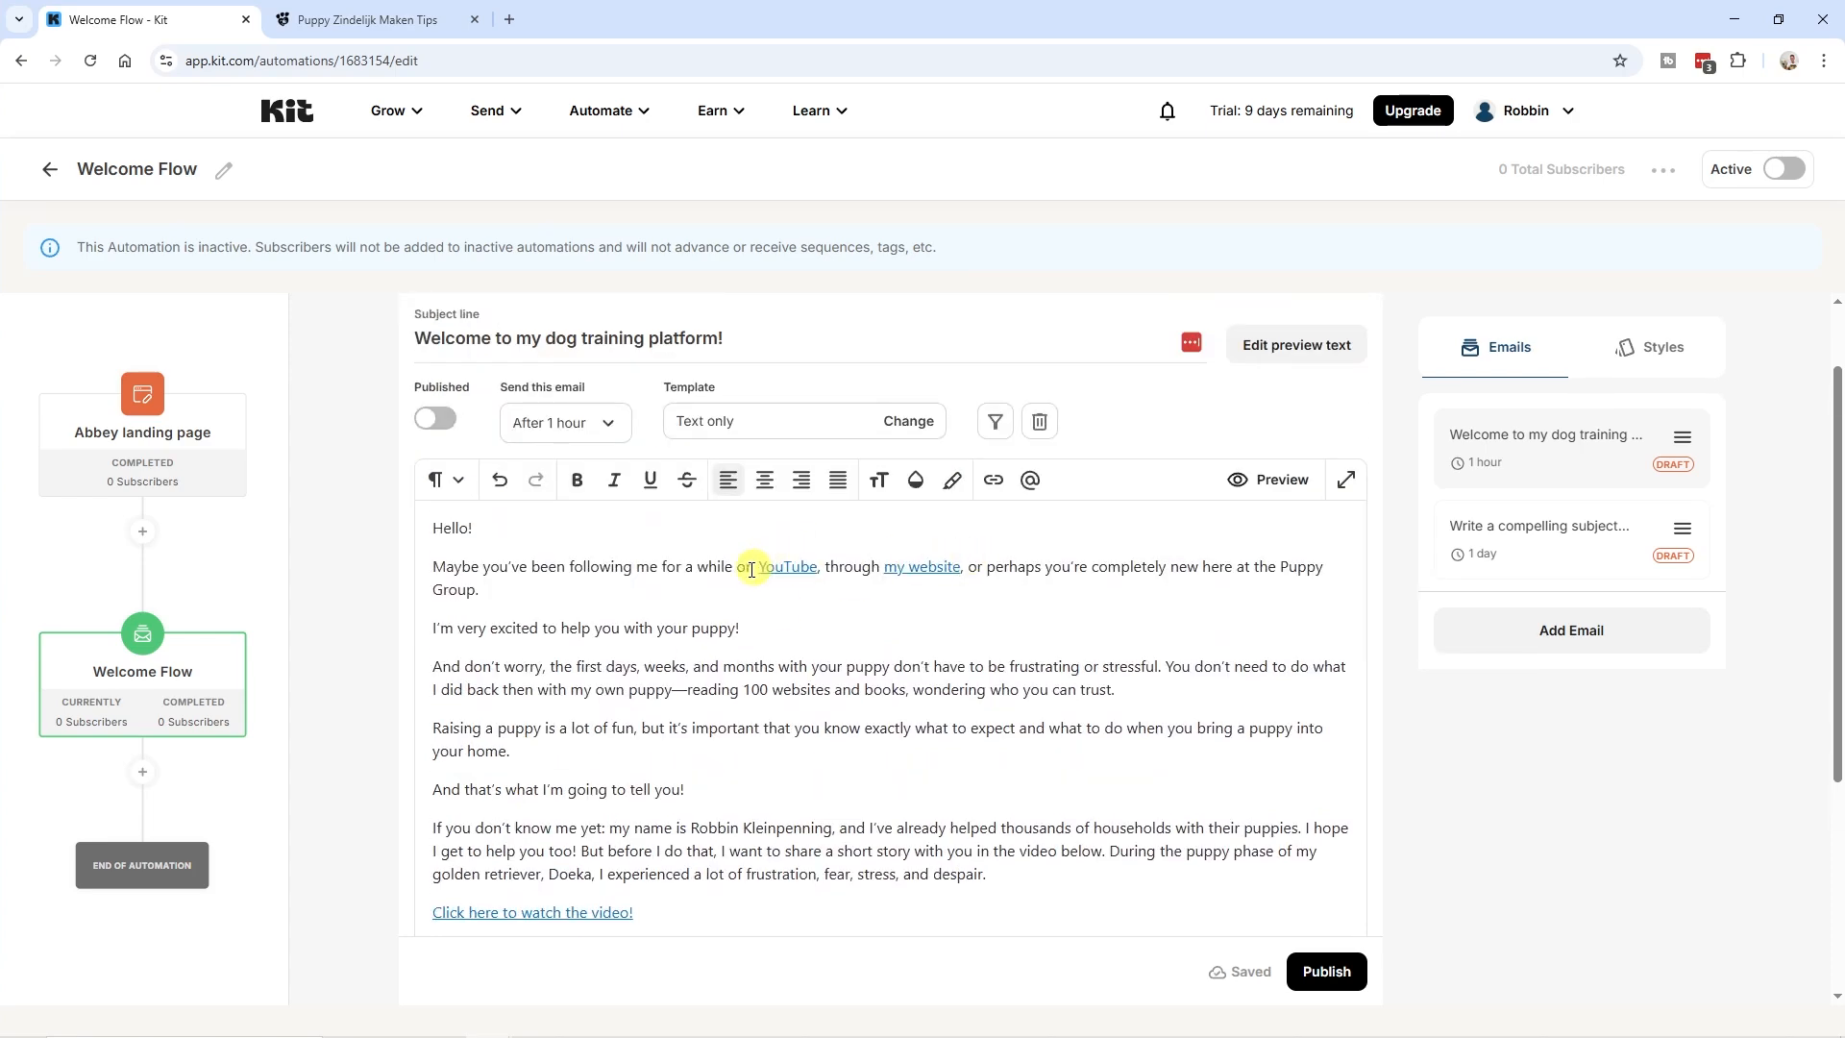
- Review the welcome email's body text and links, then publish the email
scroll(952, 576, down, 2)
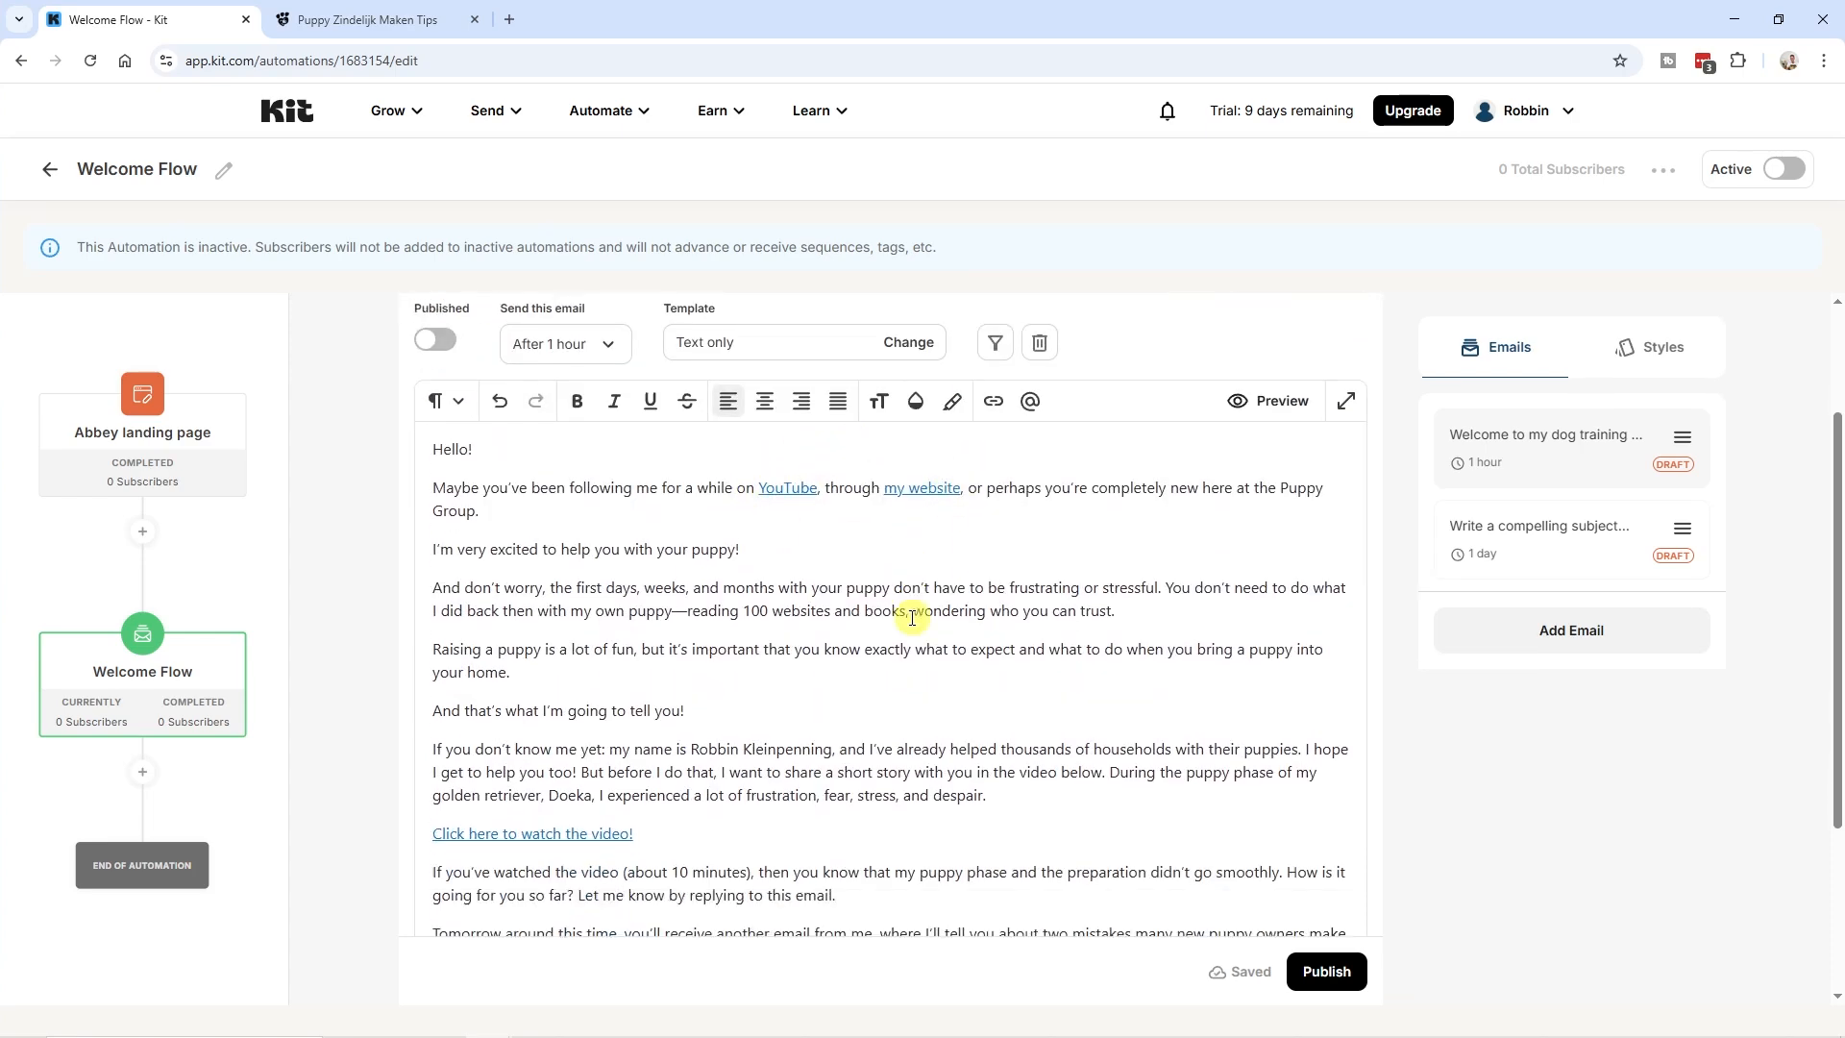
scroll(522, 704, down, 2)
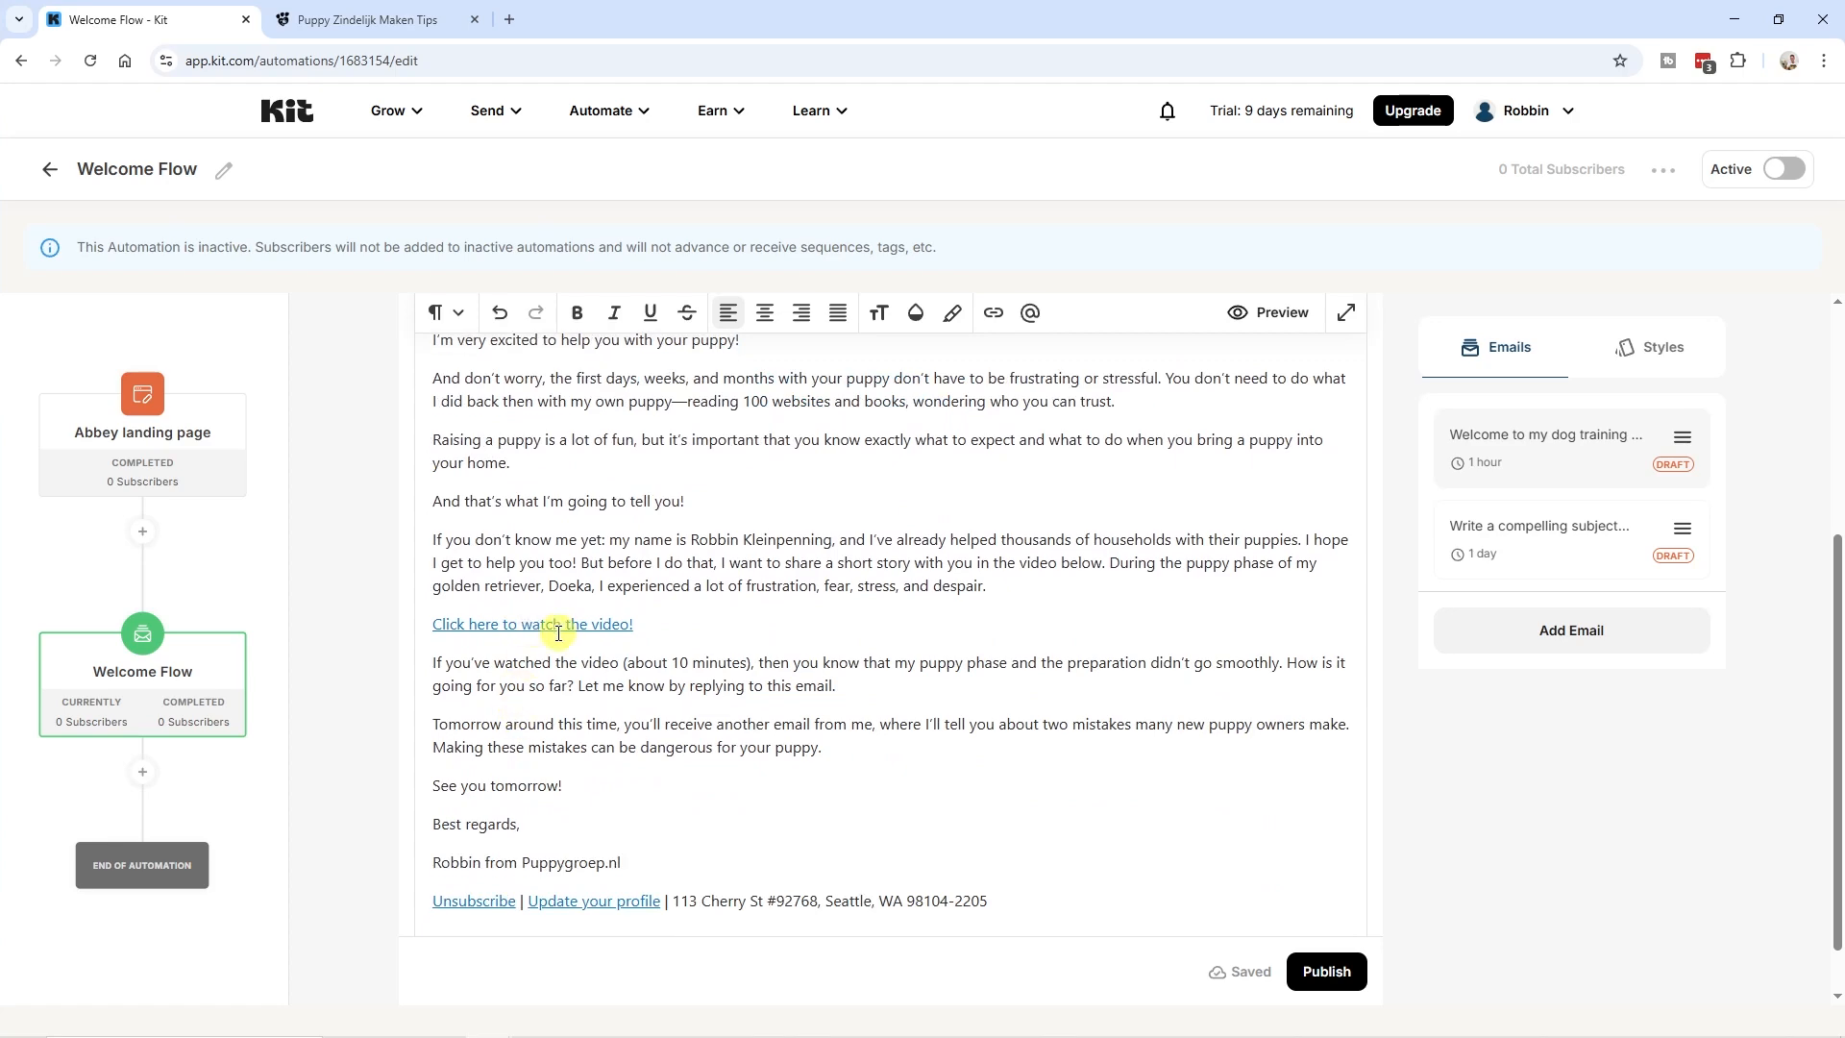
scroll(557, 711, up, 3)
scroll(579, 683, down, 2)
drag(434, 661, 853, 684)
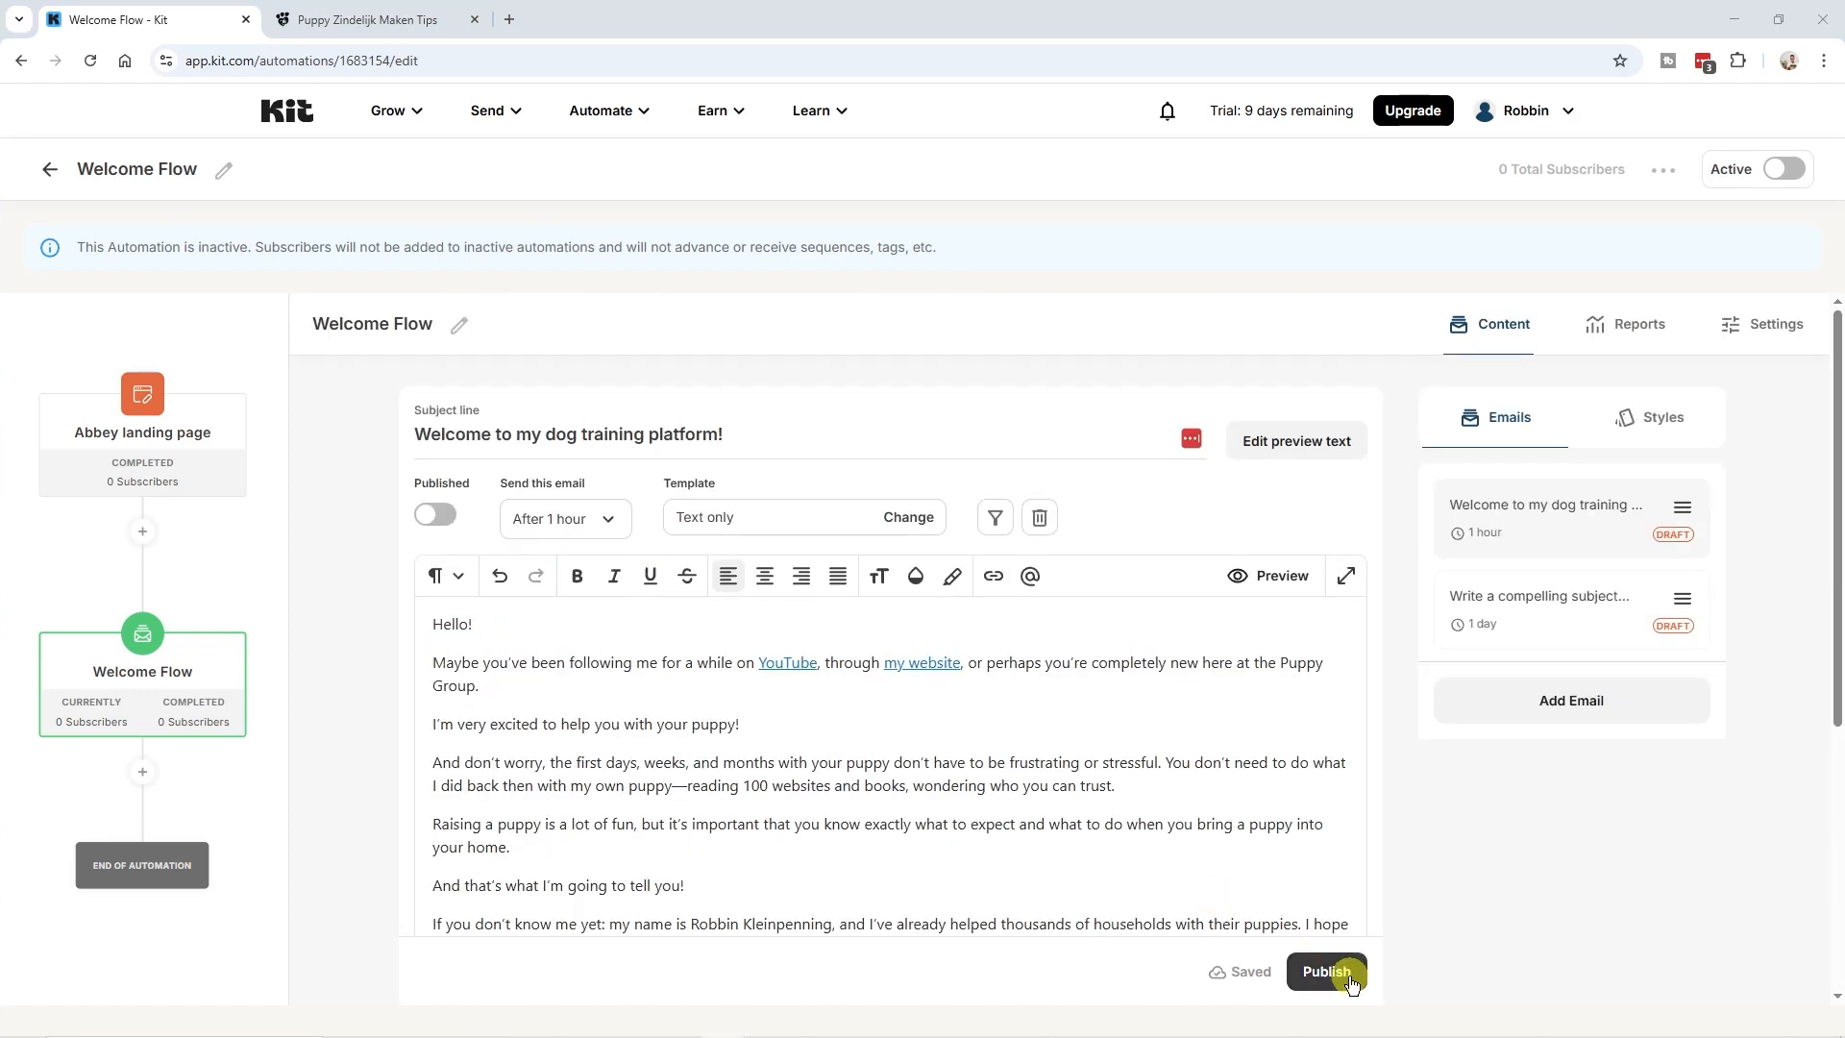
click(1328, 972)
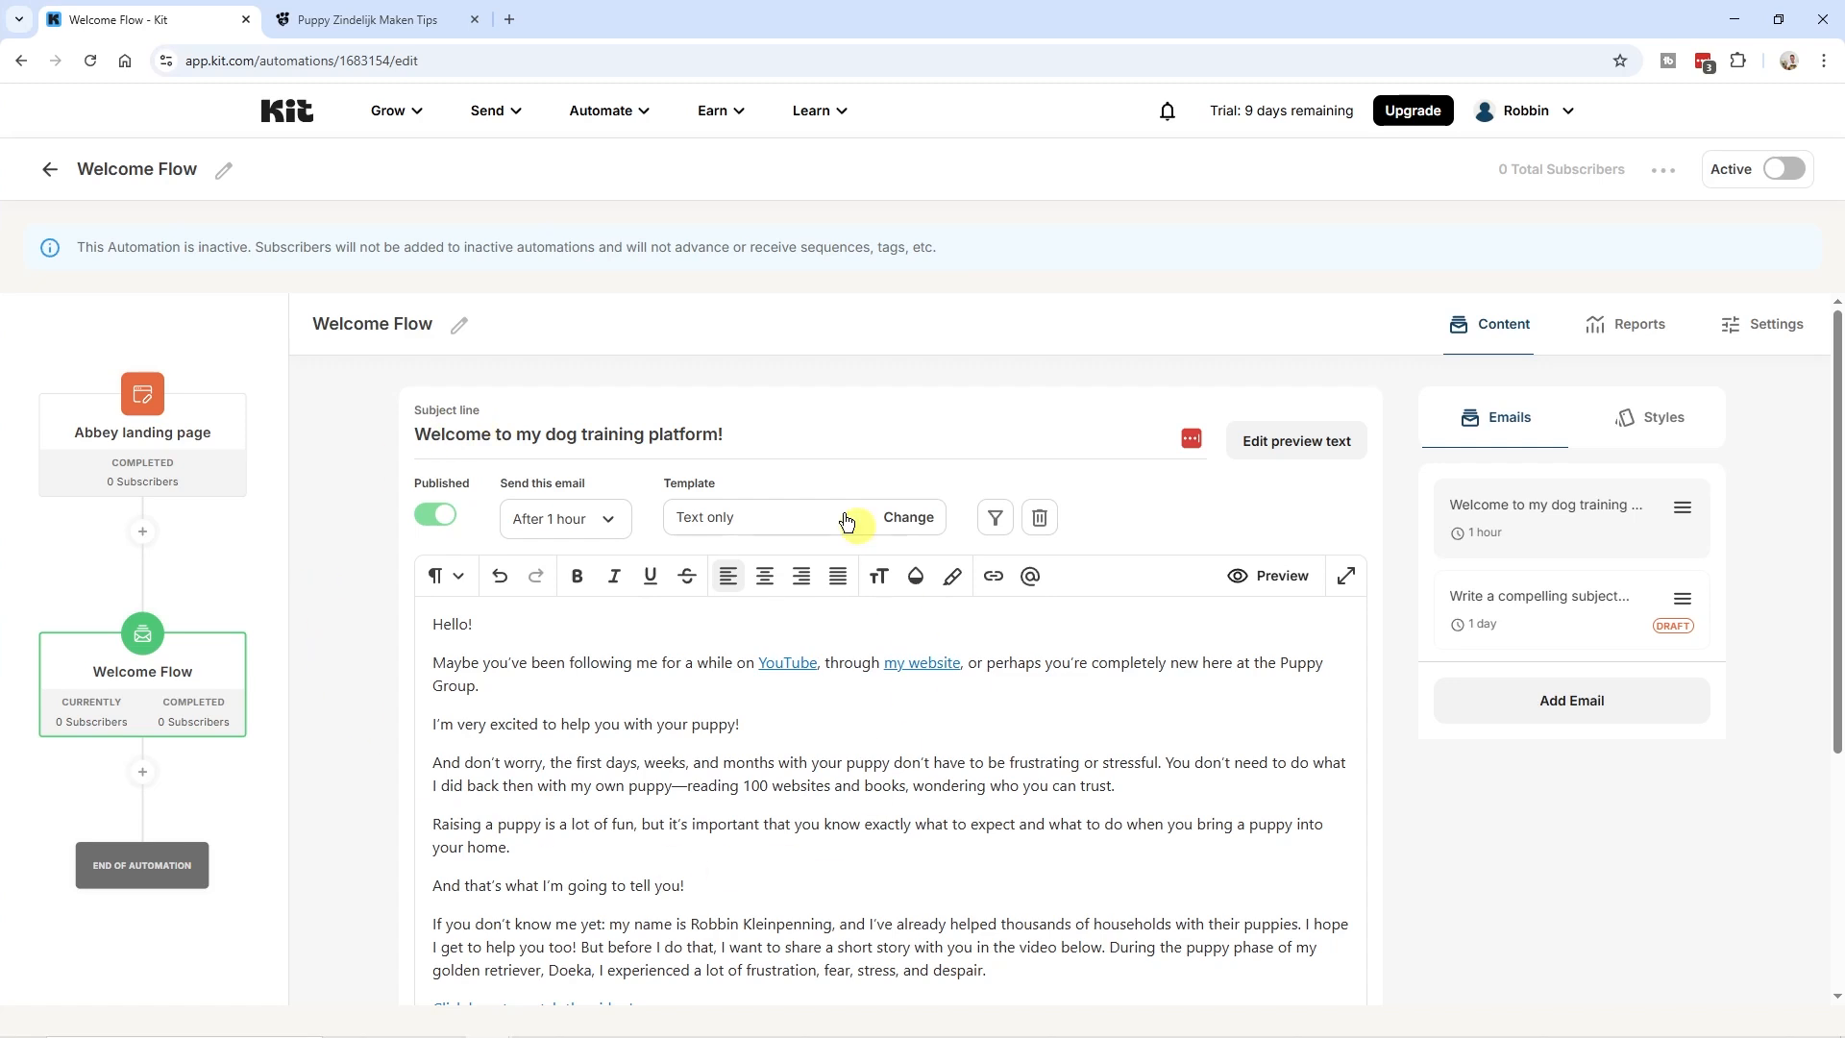
- Open the second, still unwritten email of the sequence and look through its default content
click(1545, 625)
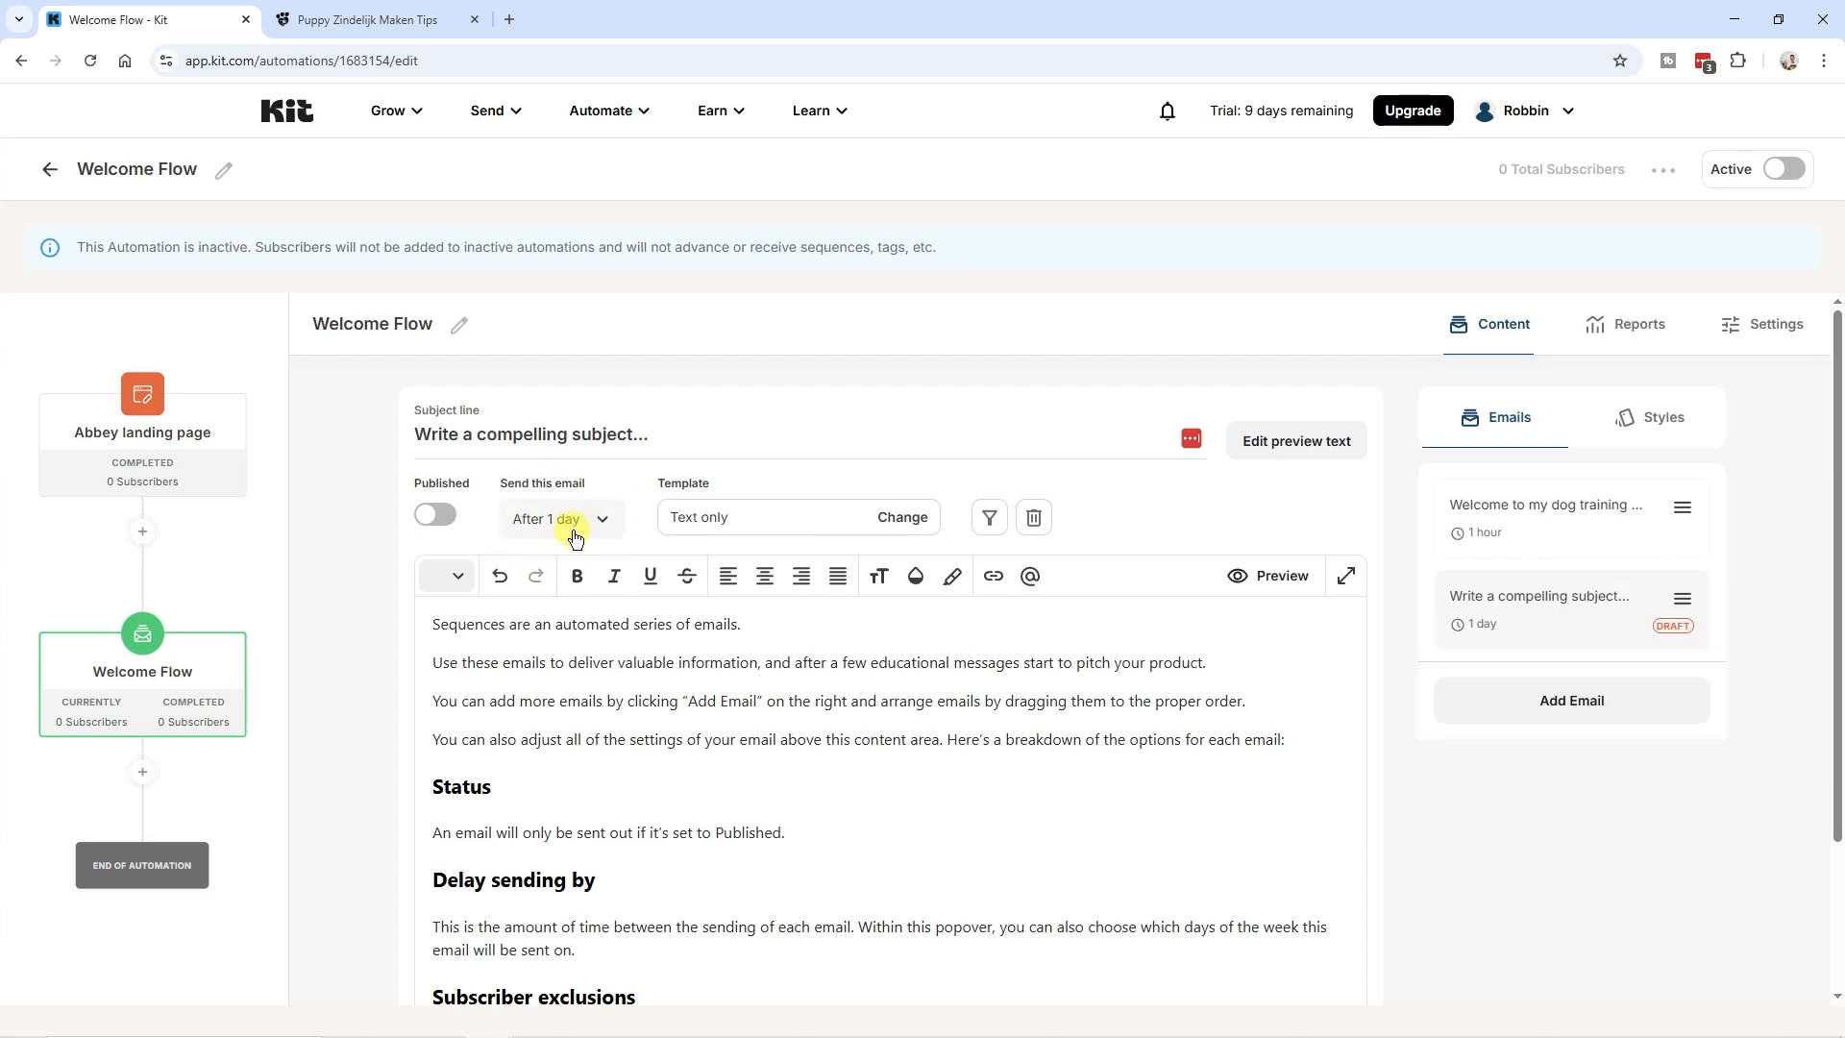
scroll(615, 653, down, 2)
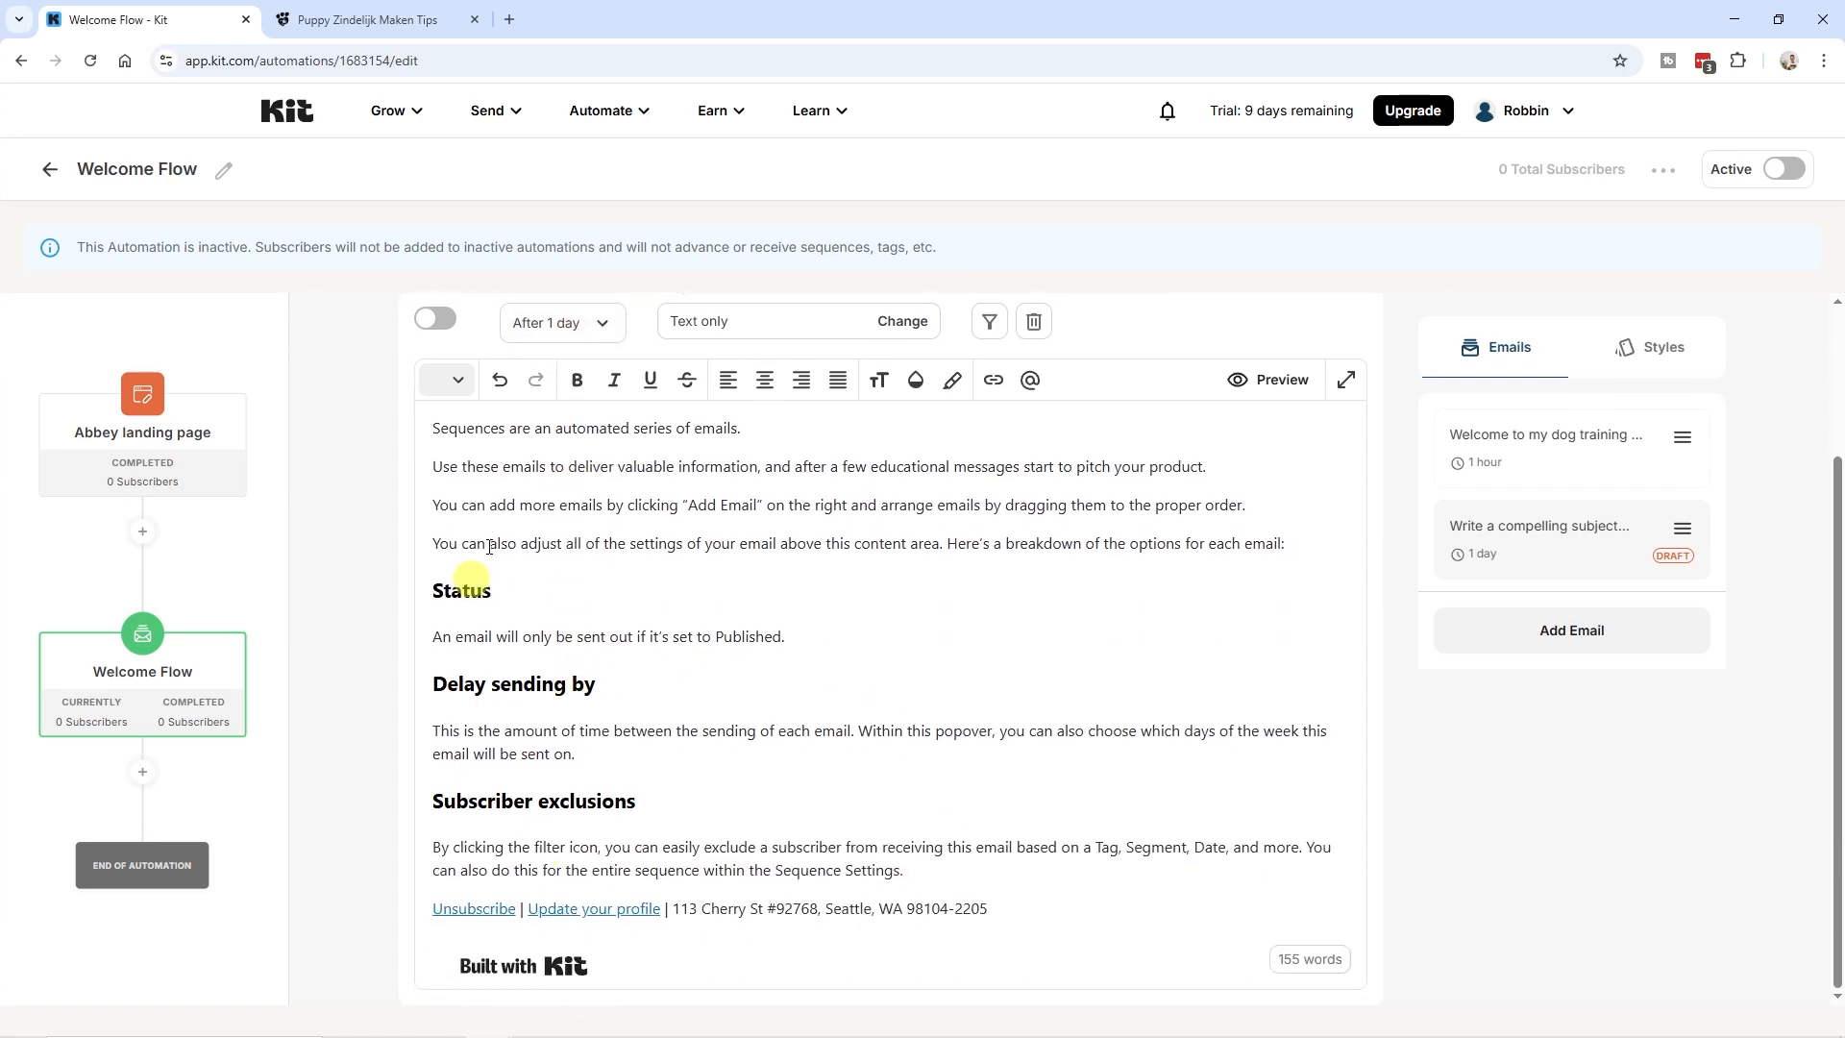
scroll(959, 728, up, 2)
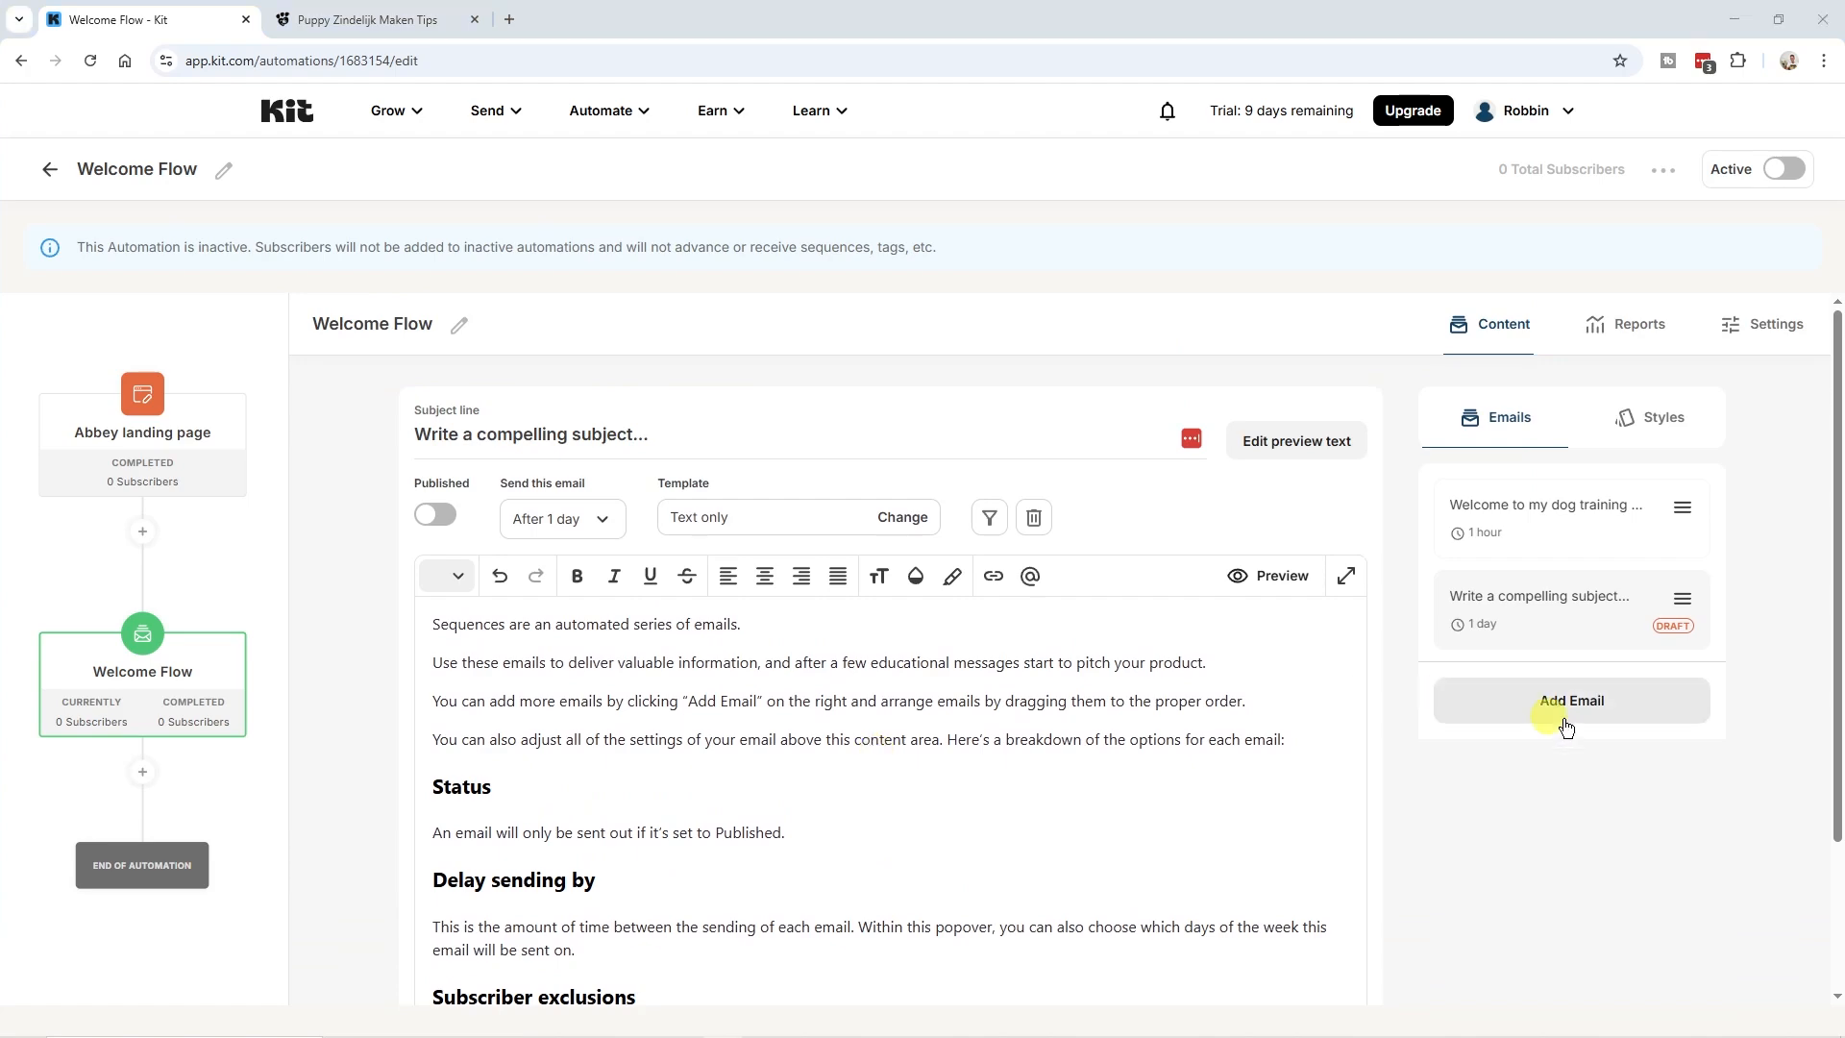
- Add several more draft emails to the Welcome Flow sequence and return to the automation overview
click(1600, 701)
click(1597, 802)
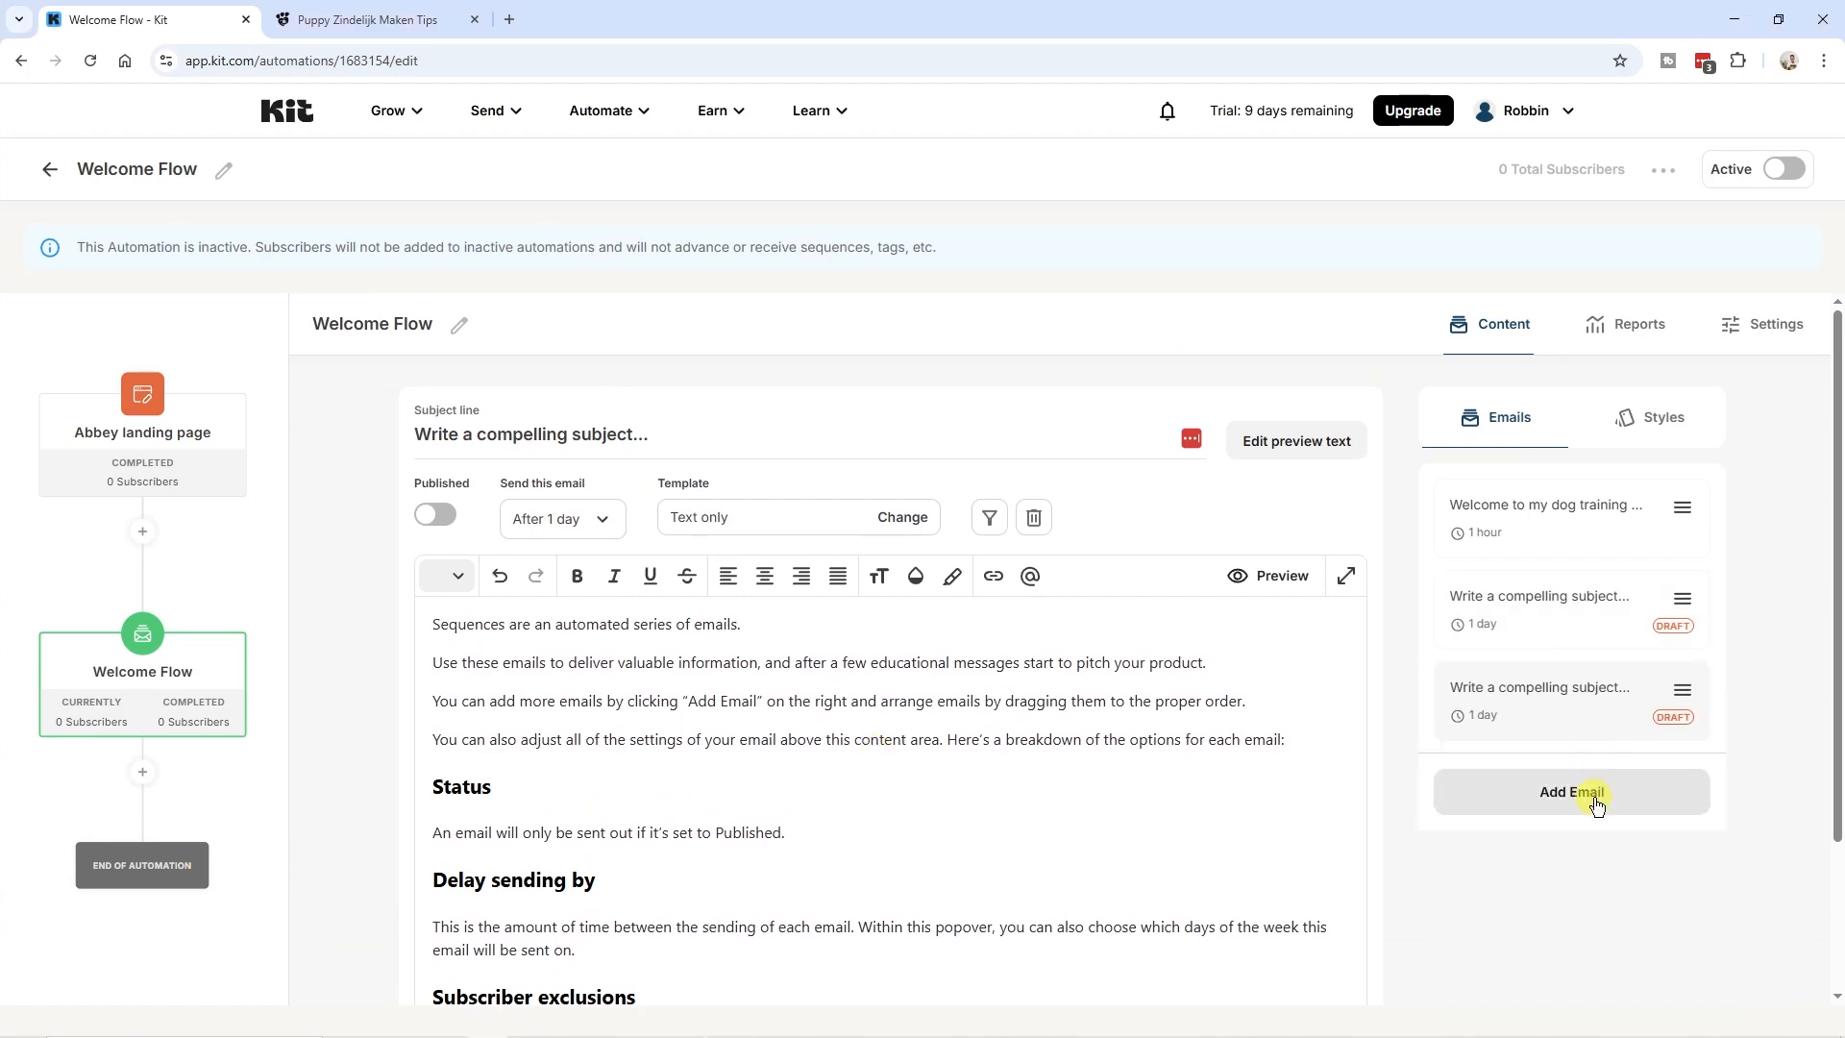
scroll(1596, 805, down, 2)
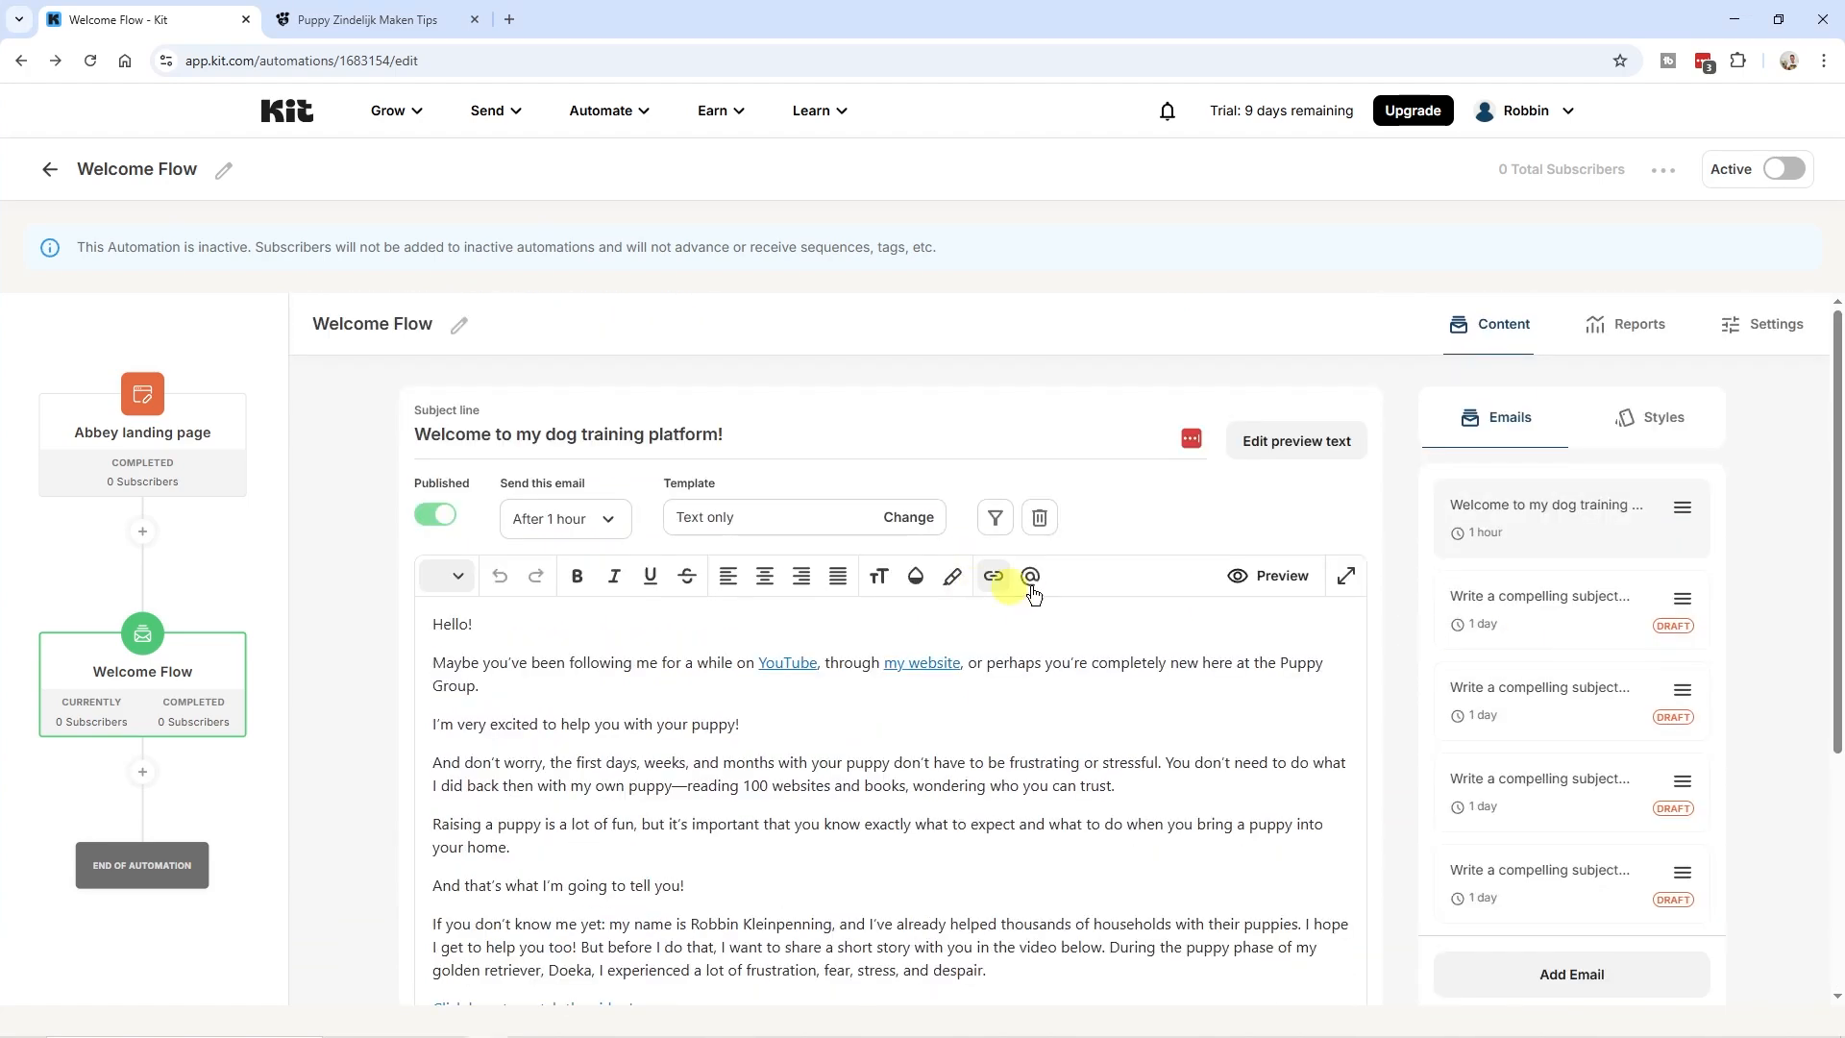
click(199, 336)
- Reopen the Welcome Flow sequence, look through the welcome email and the list of drafts, and return to the automation overview
mouse_move(917, 679)
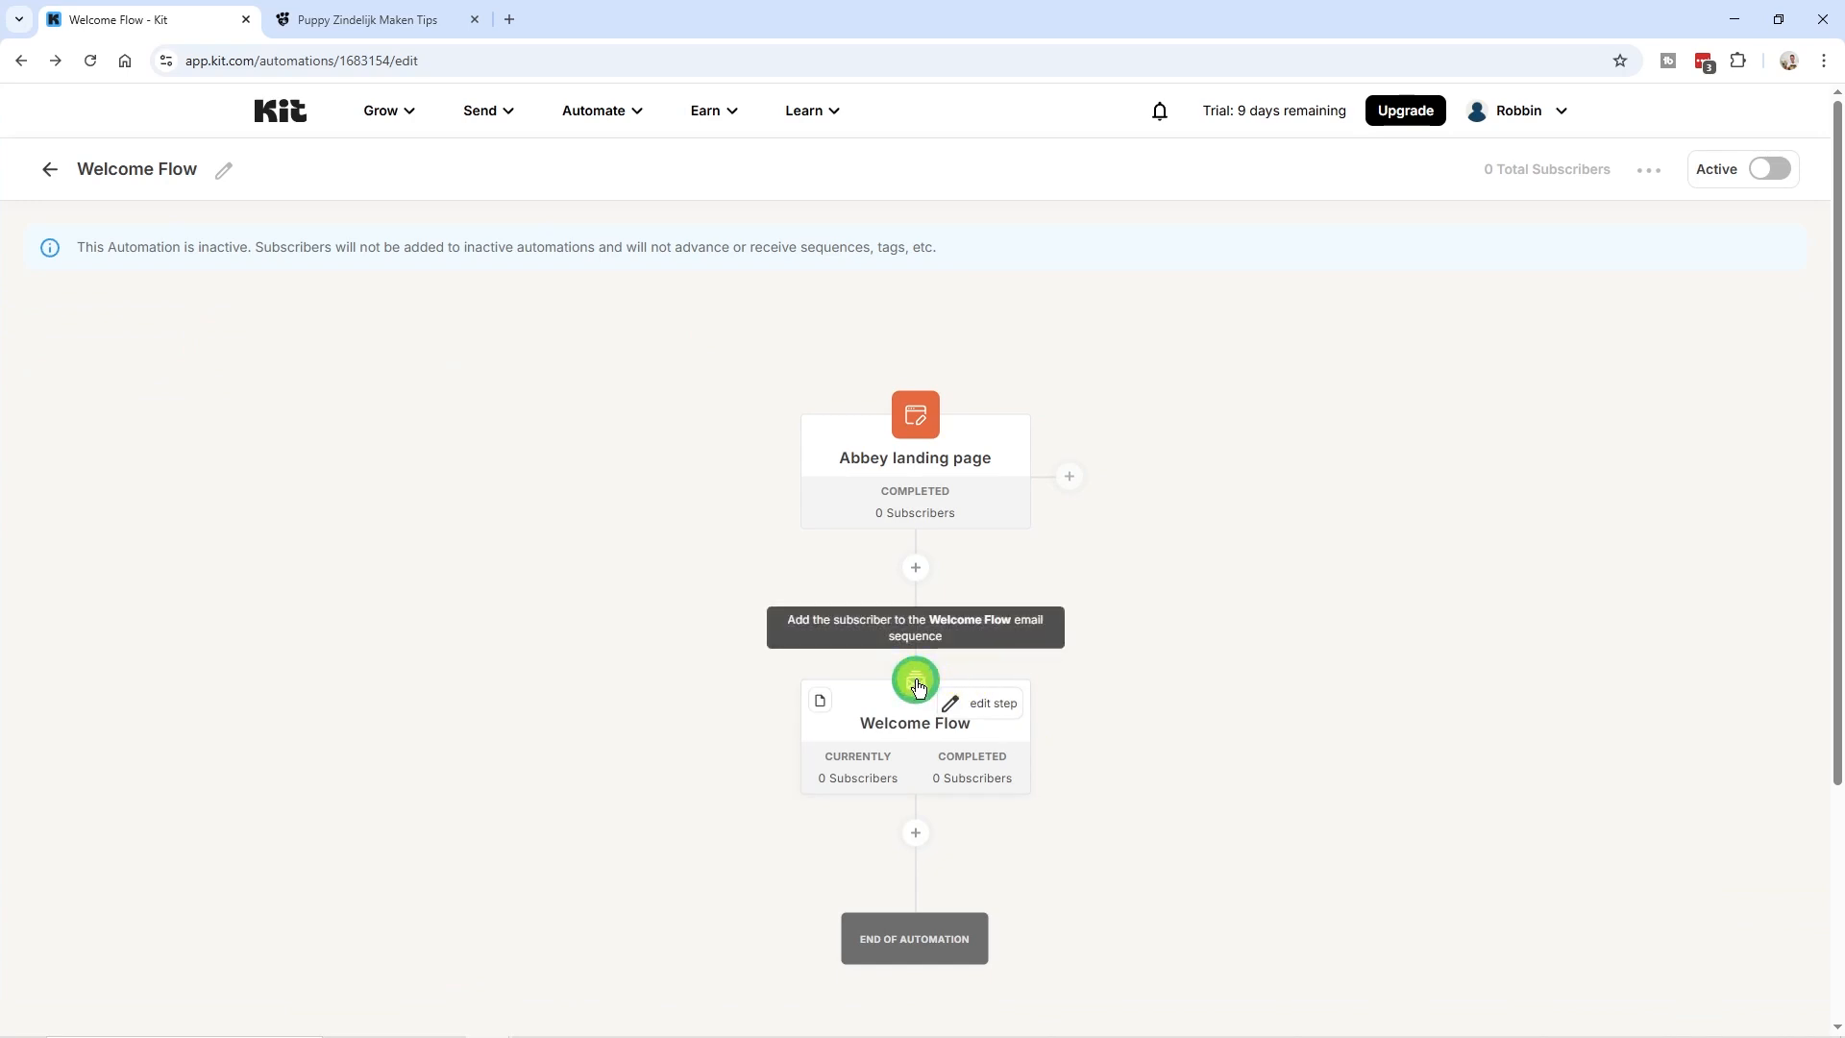
click(916, 682)
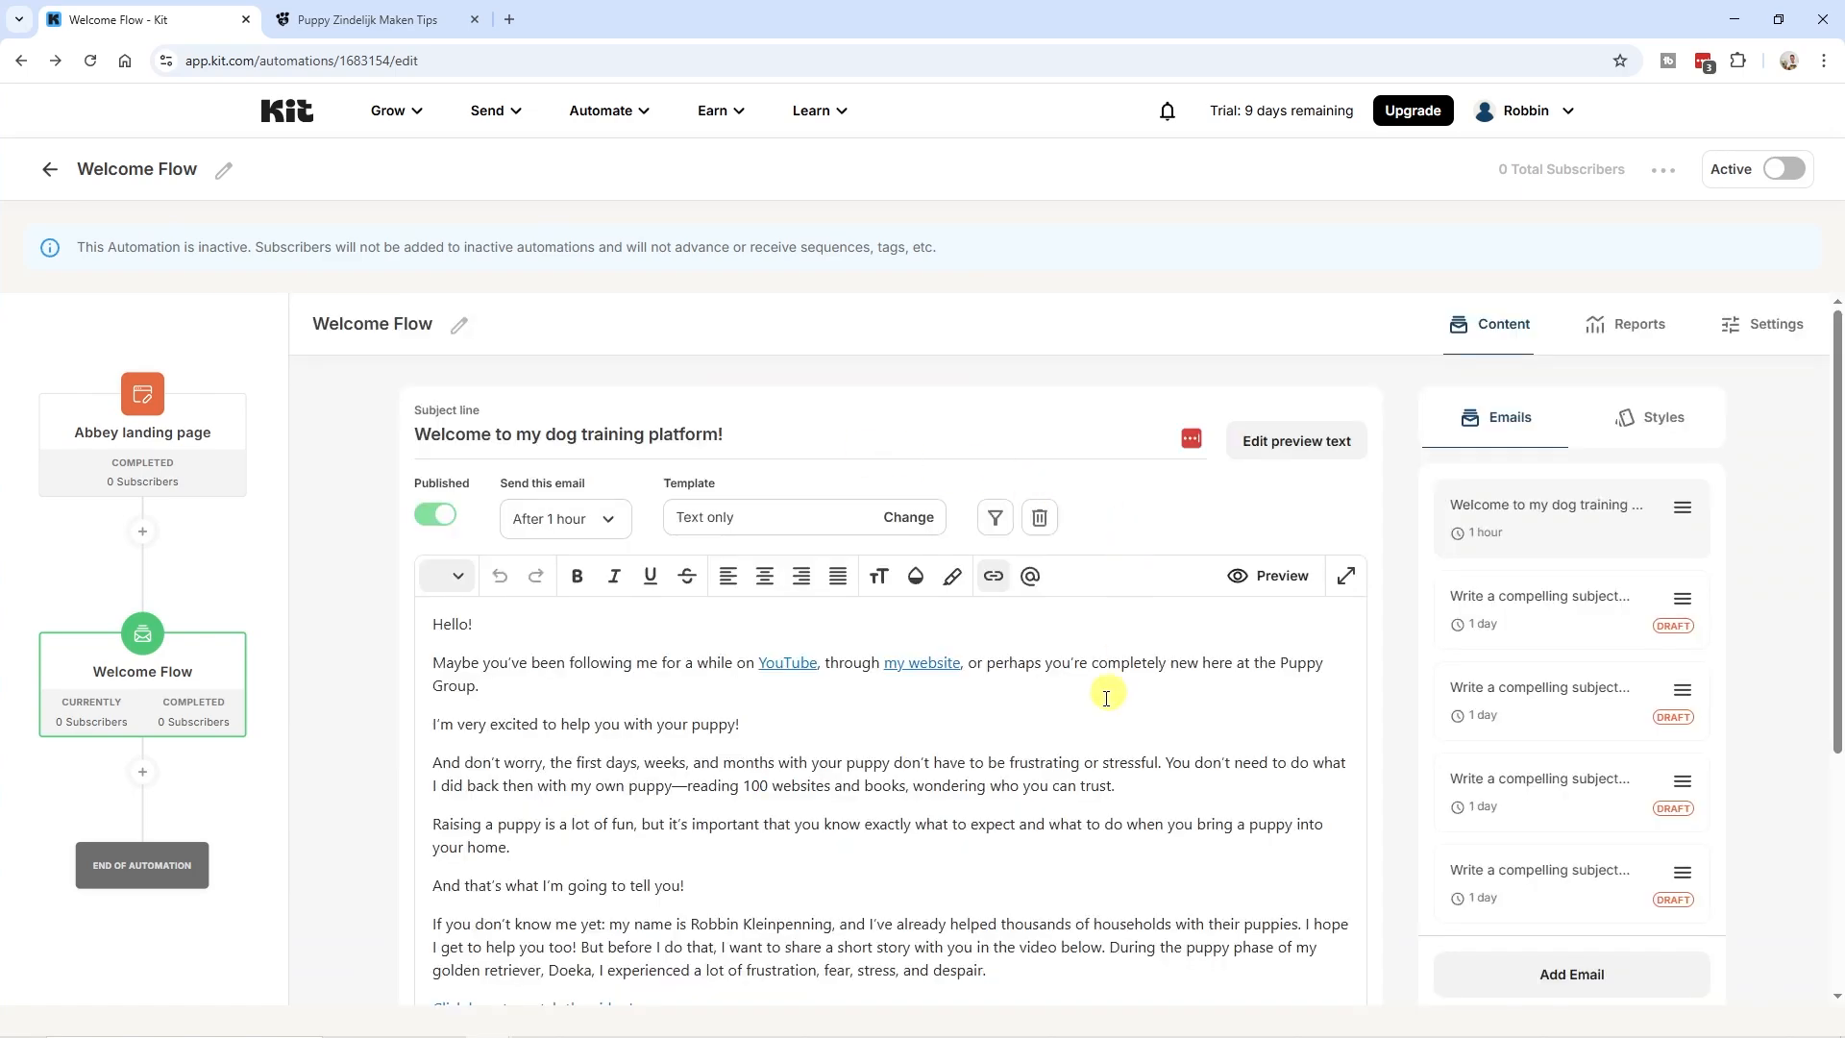
scroll(1441, 653, down, 1)
scroll(1547, 639, down, 1)
scroll(1000, 688, up, 3)
click(77, 332)
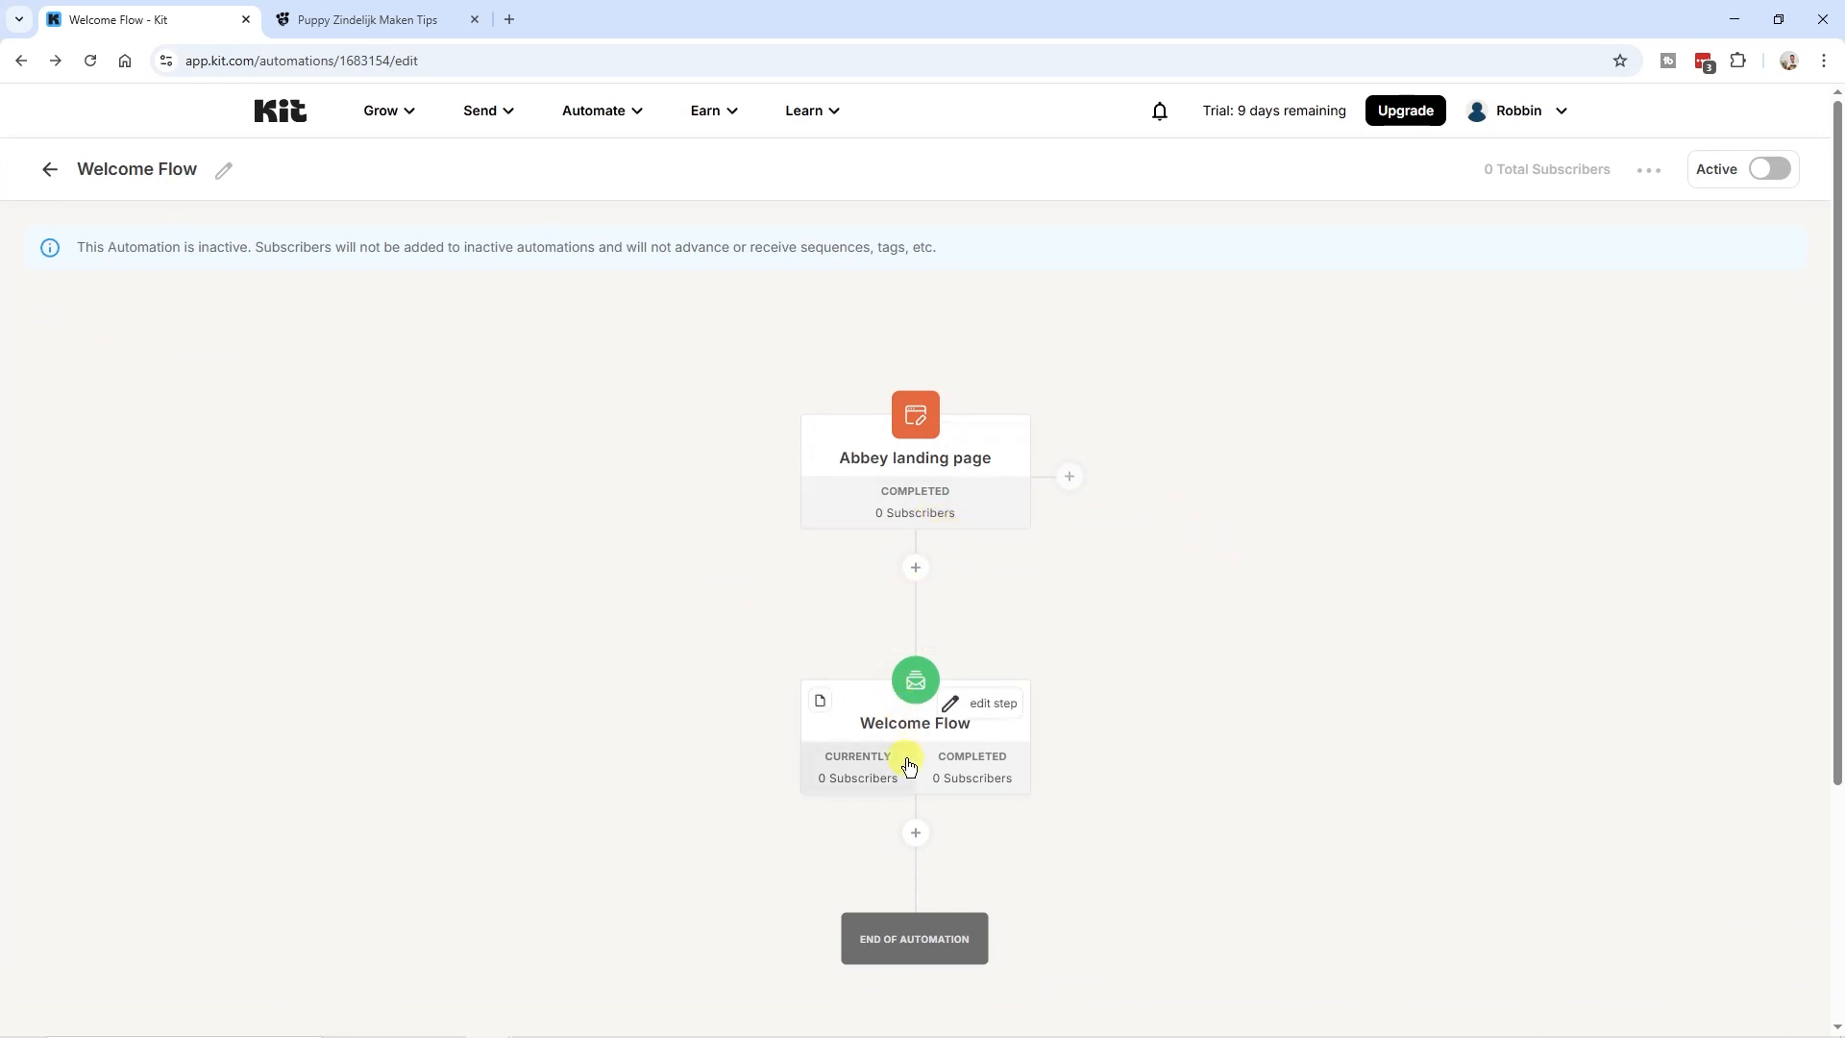
- Add the note "Not ready yet" to the Welcome Flow sequence step and save it
click(834, 700)
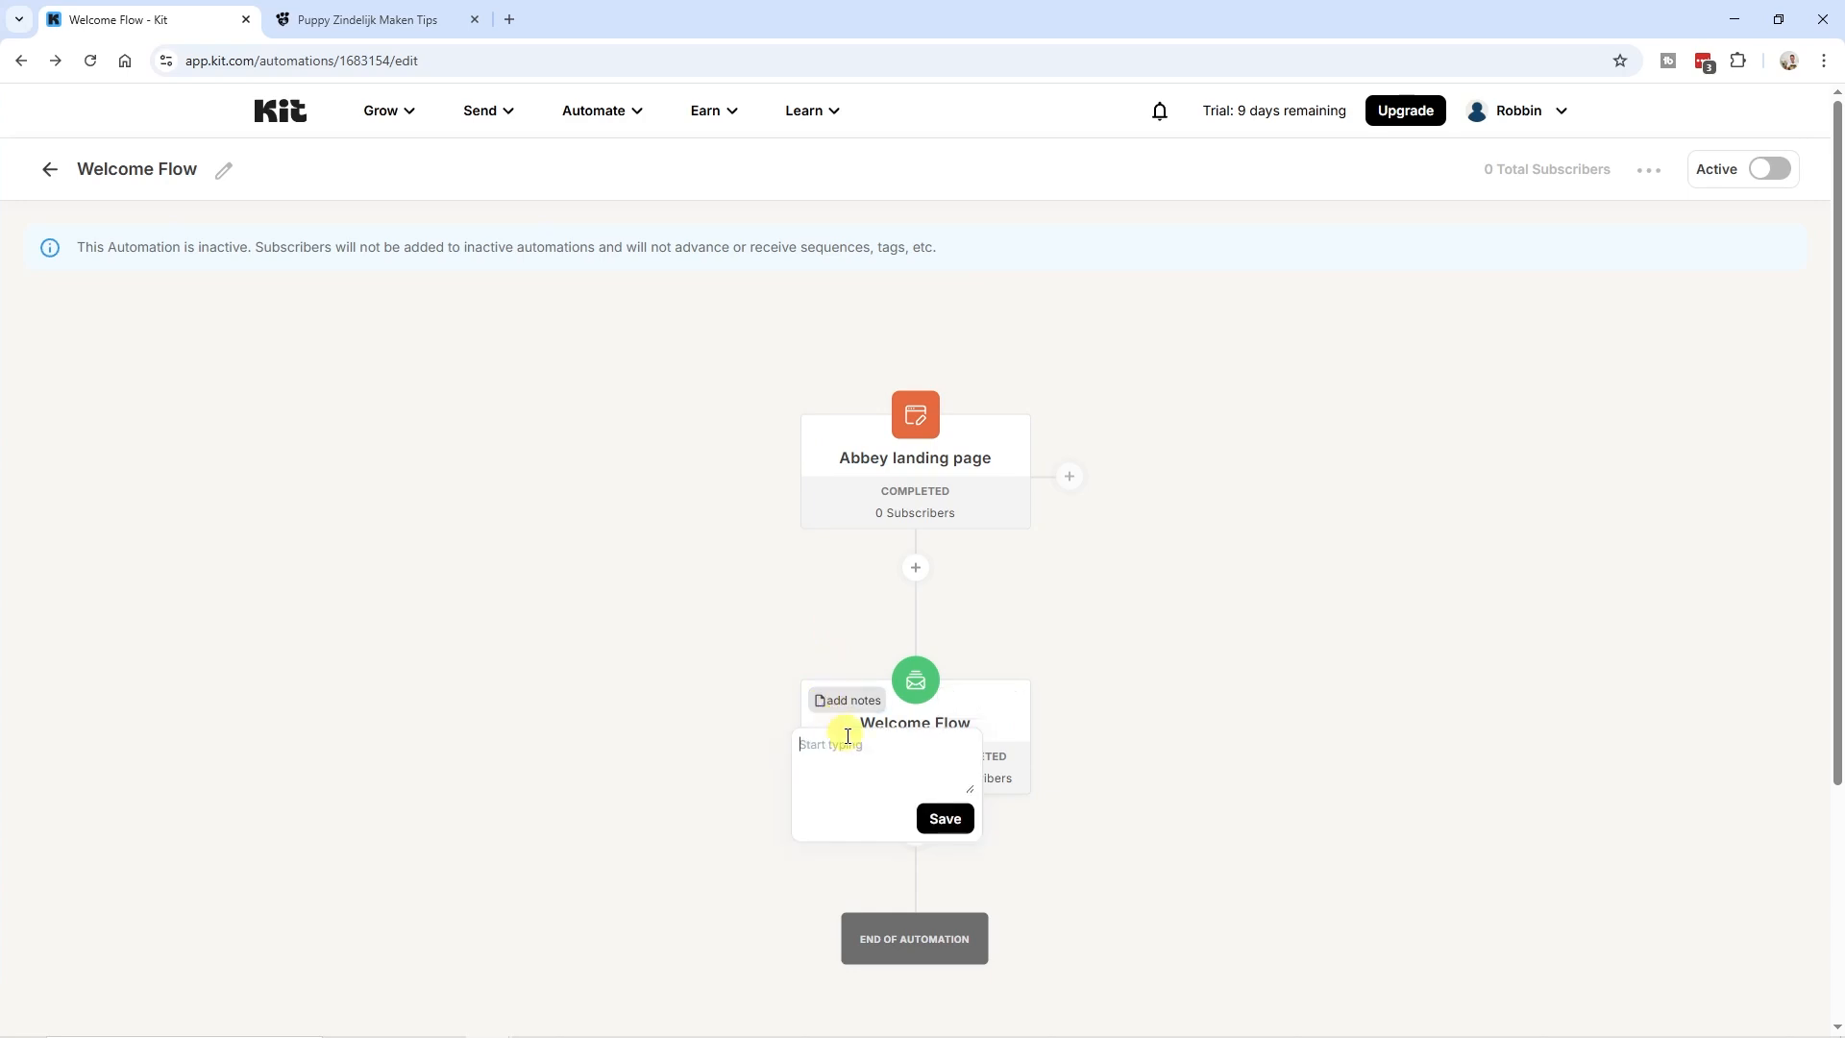
text(Not ready yet)
click(946, 818)
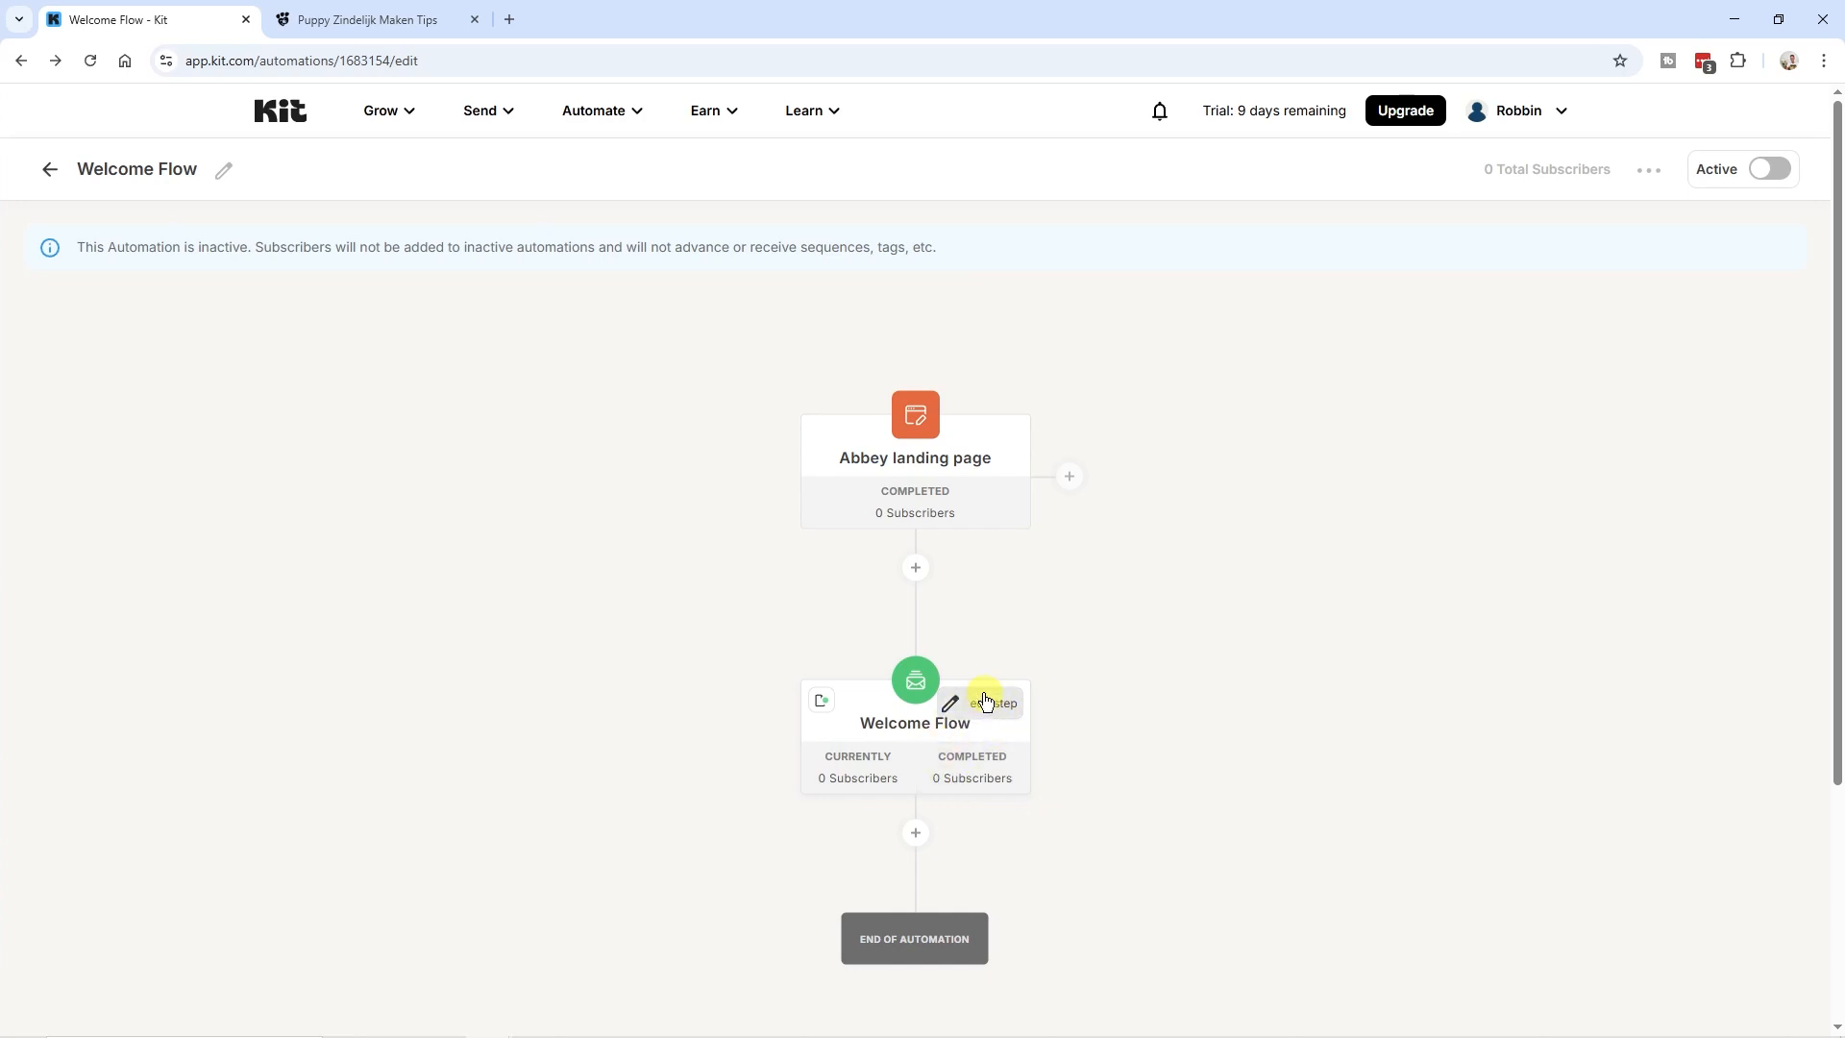
- Add a product purchased event below the Welcome Flow sequence for all integrations and any product
mouse_move(915, 701)
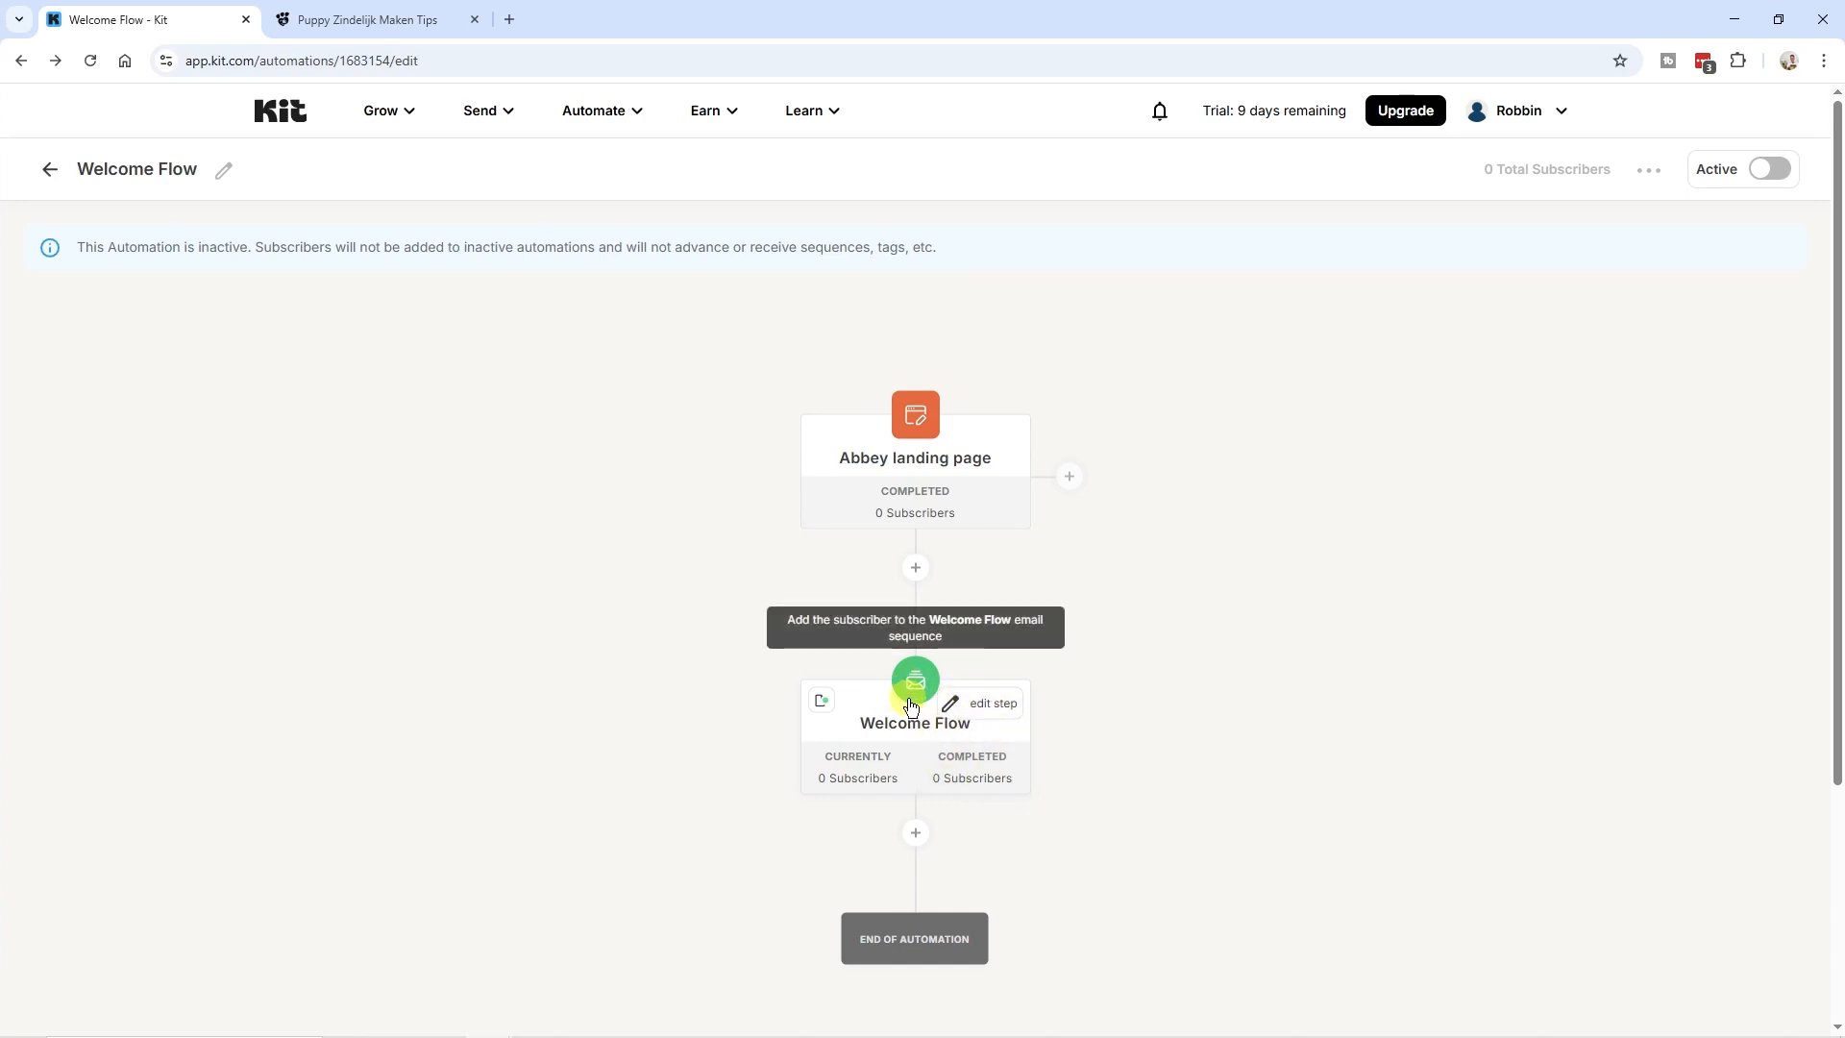
scroll(870, 670, down, 1)
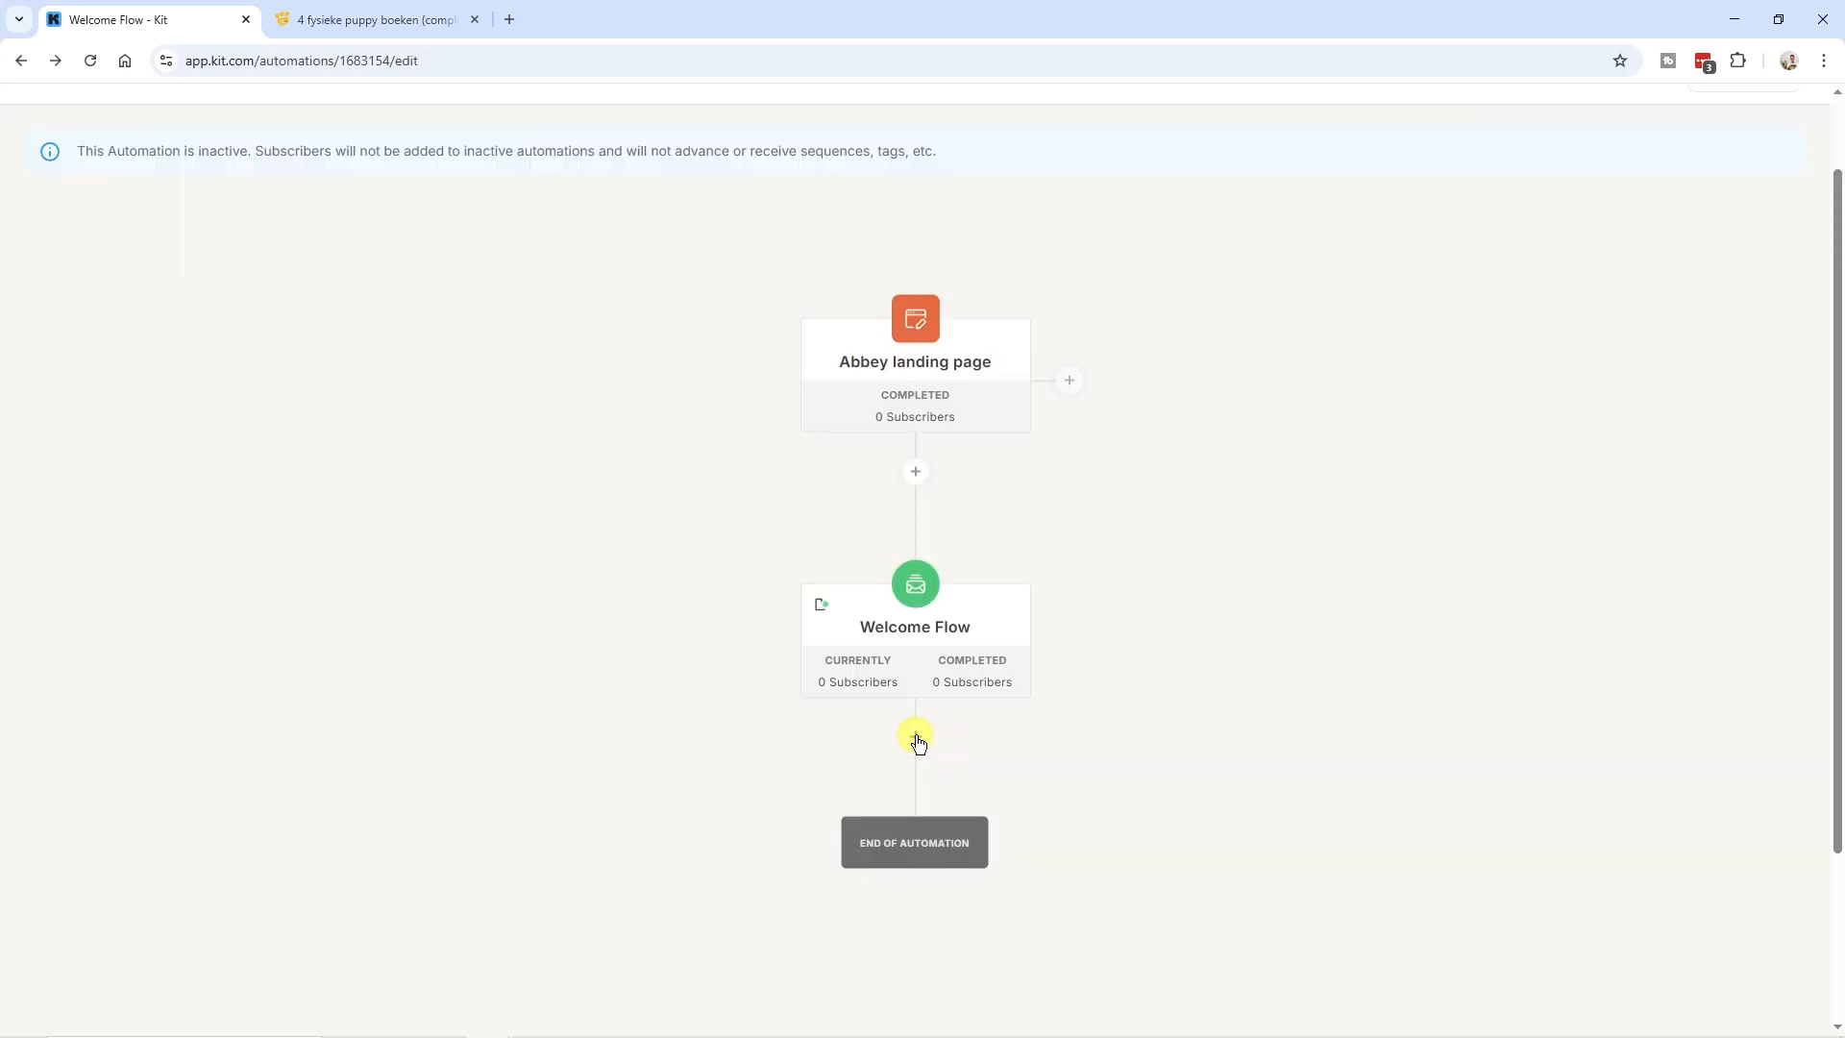
click(915, 738)
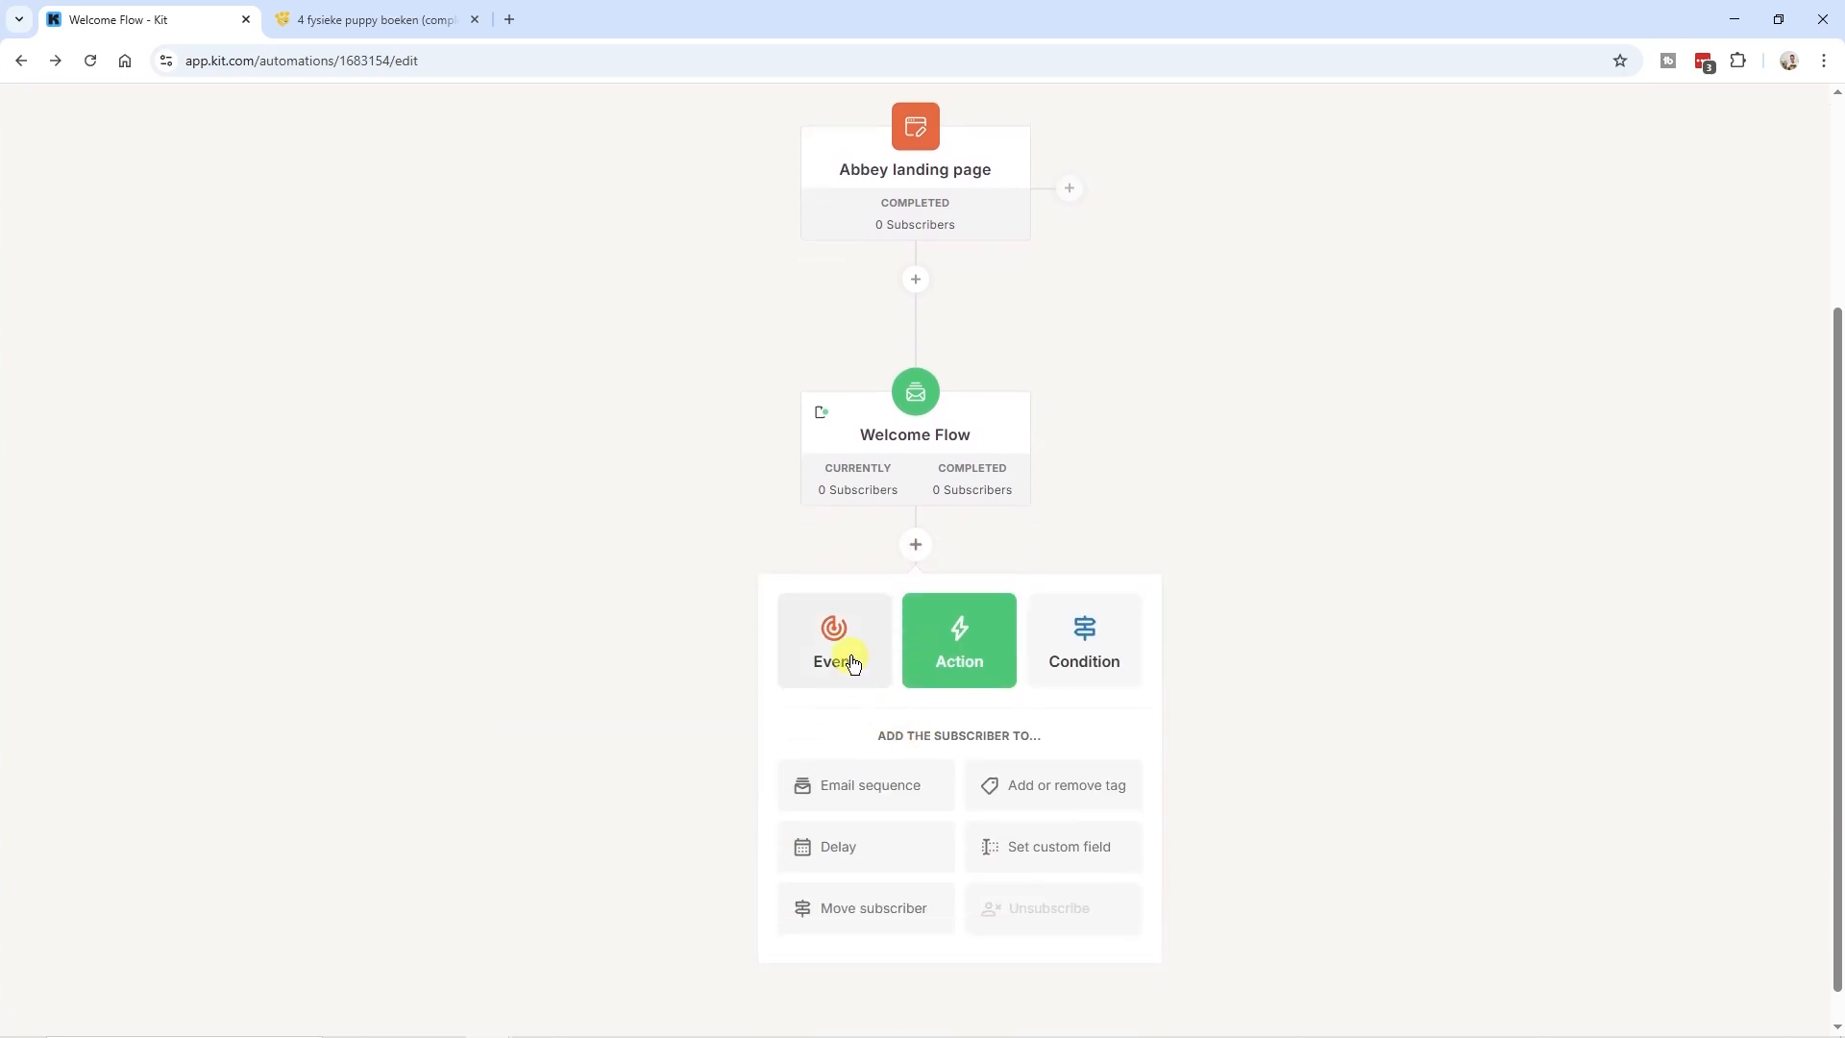
click(850, 661)
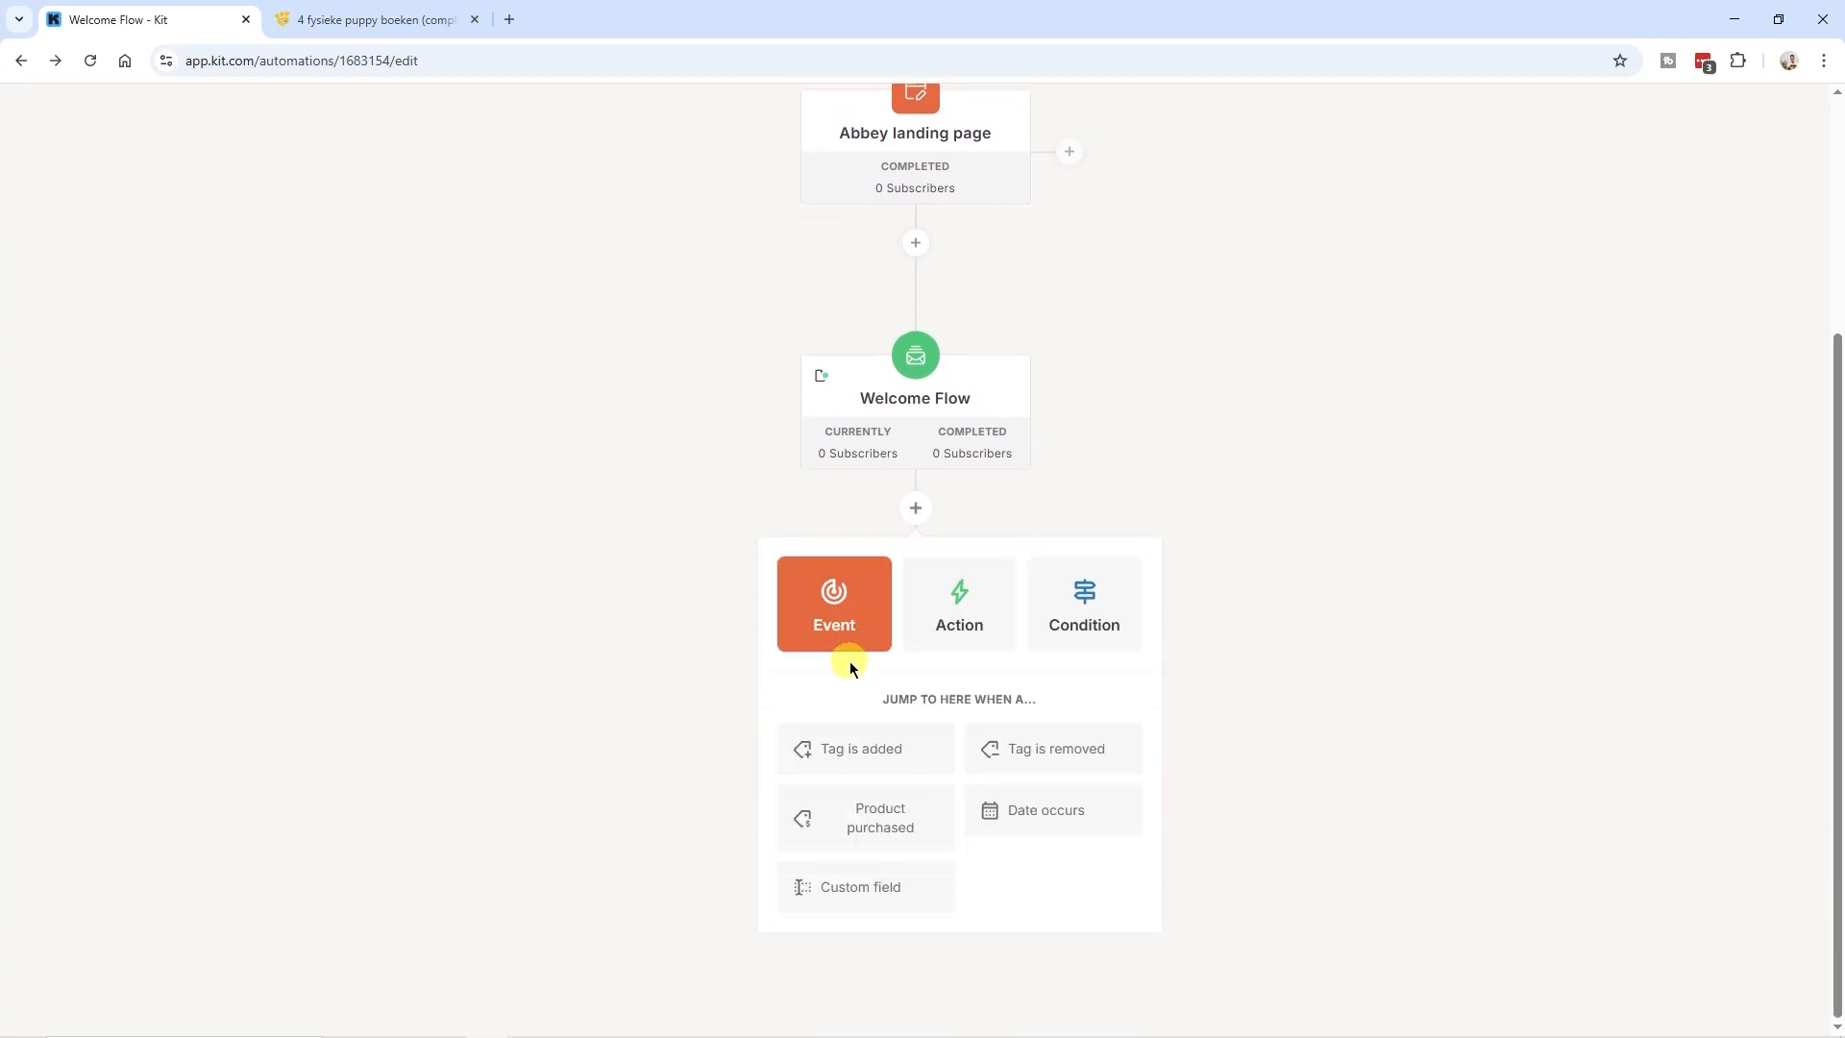
click(889, 828)
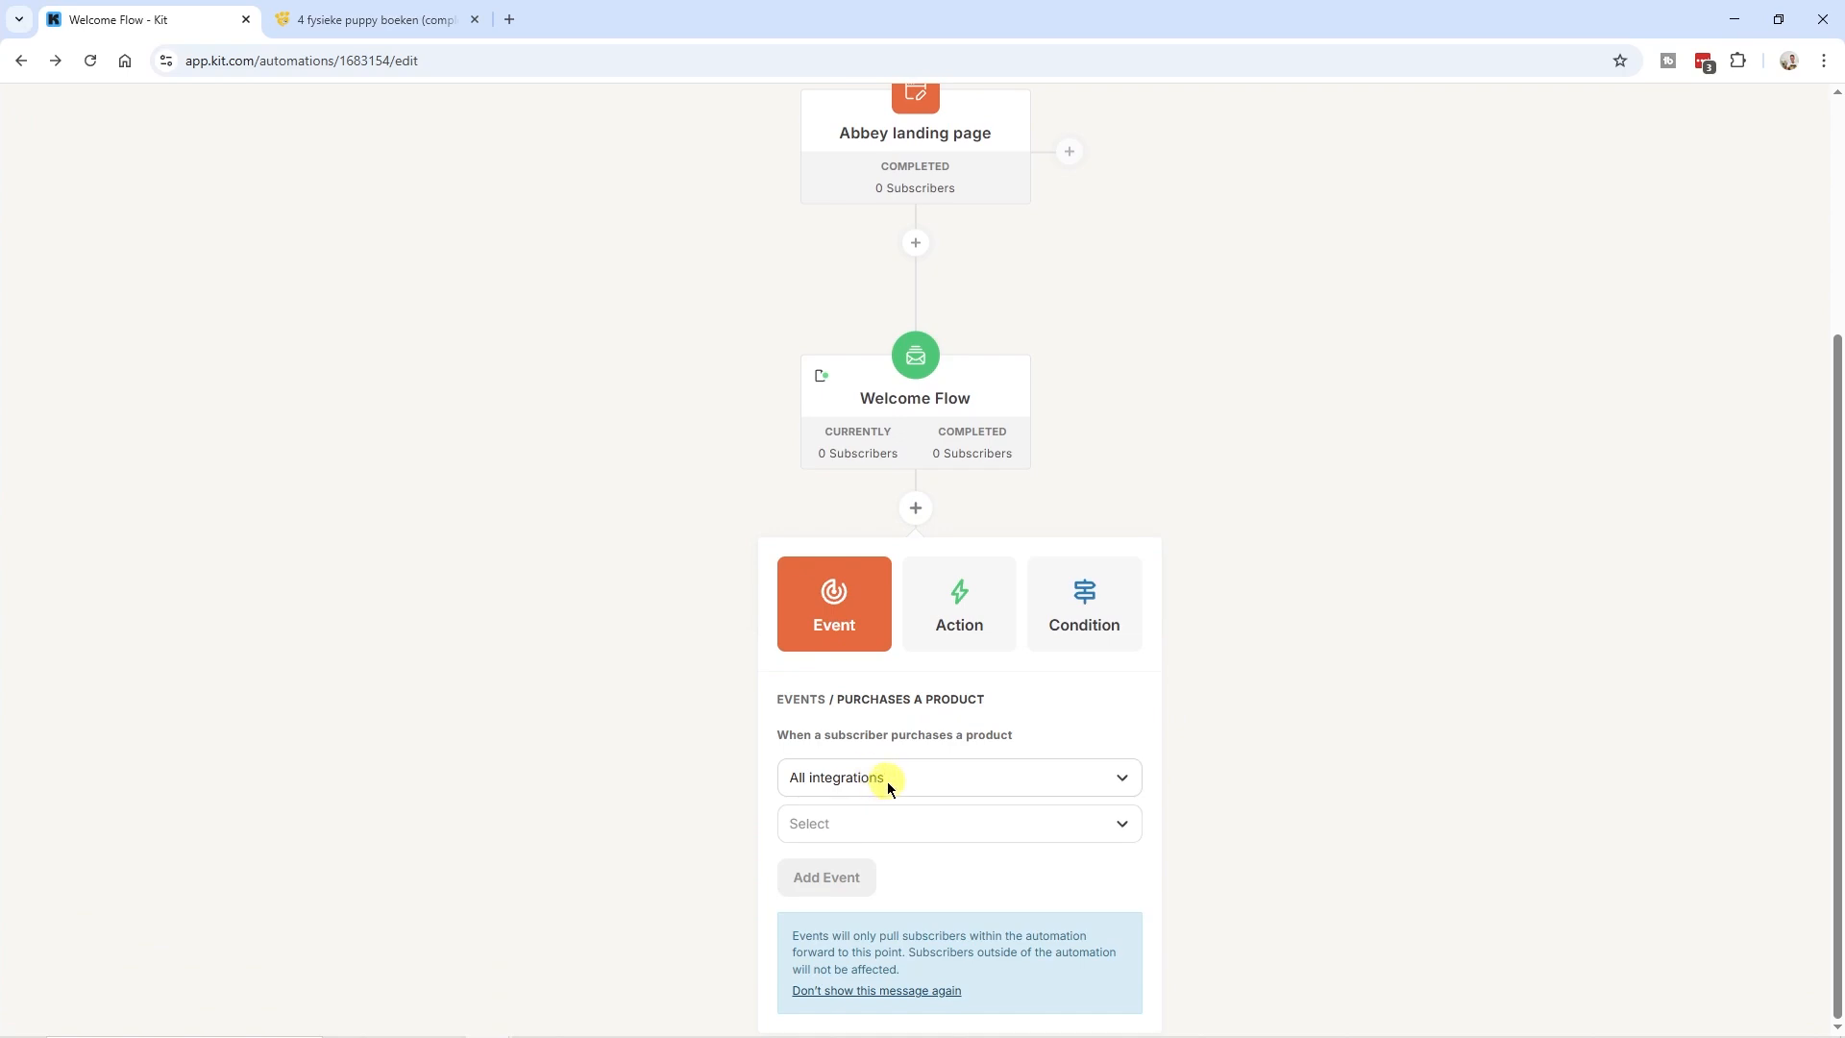
click(875, 824)
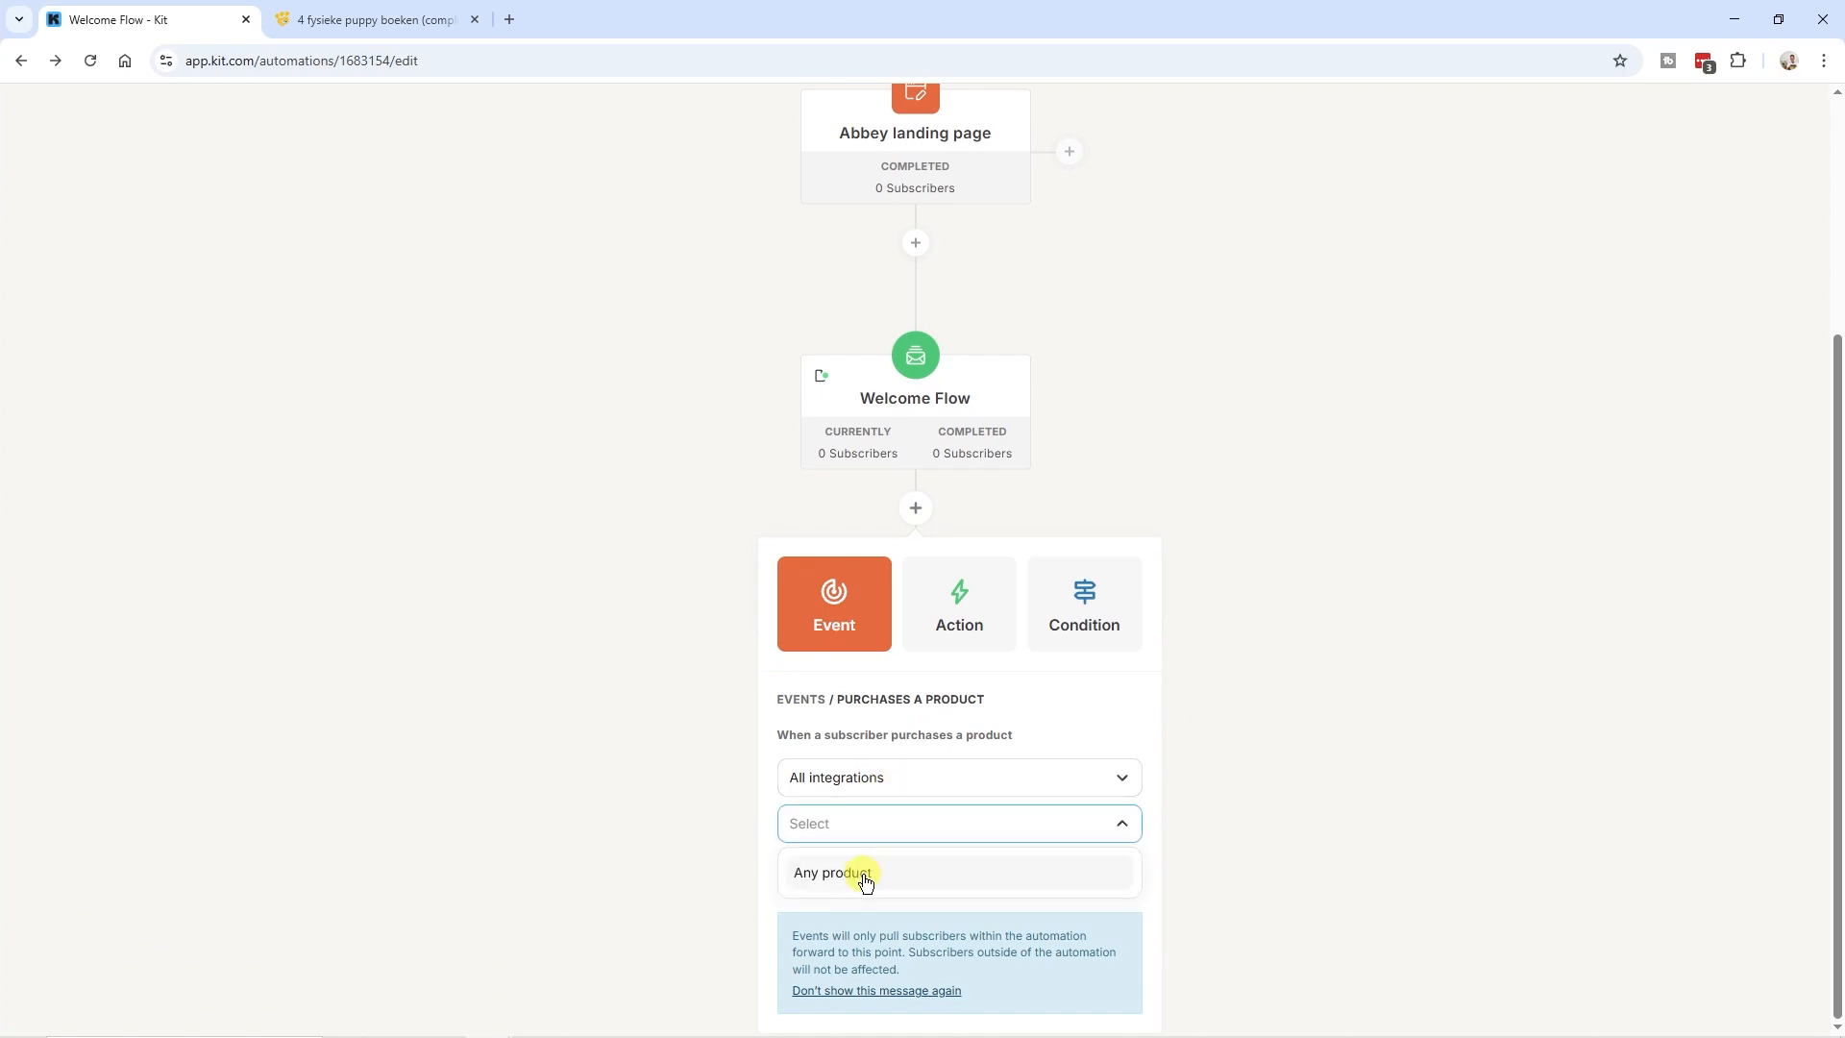
click(866, 882)
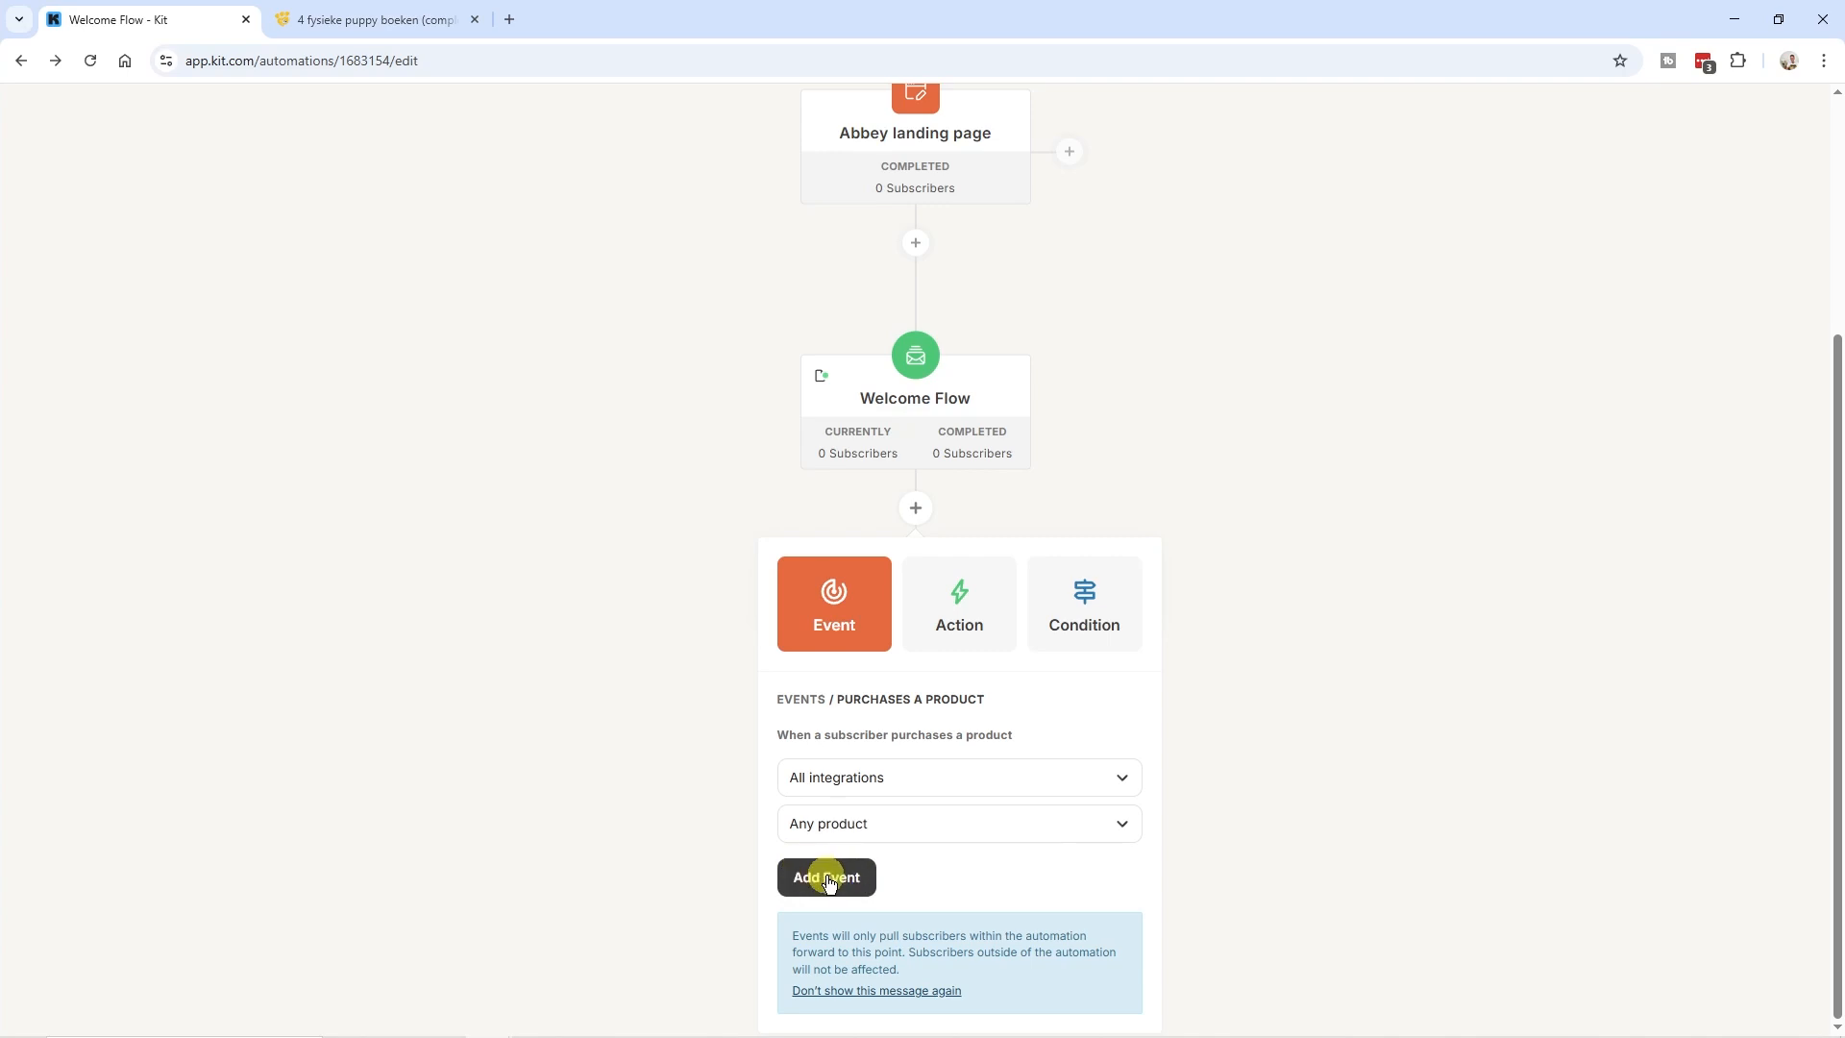
click(830, 879)
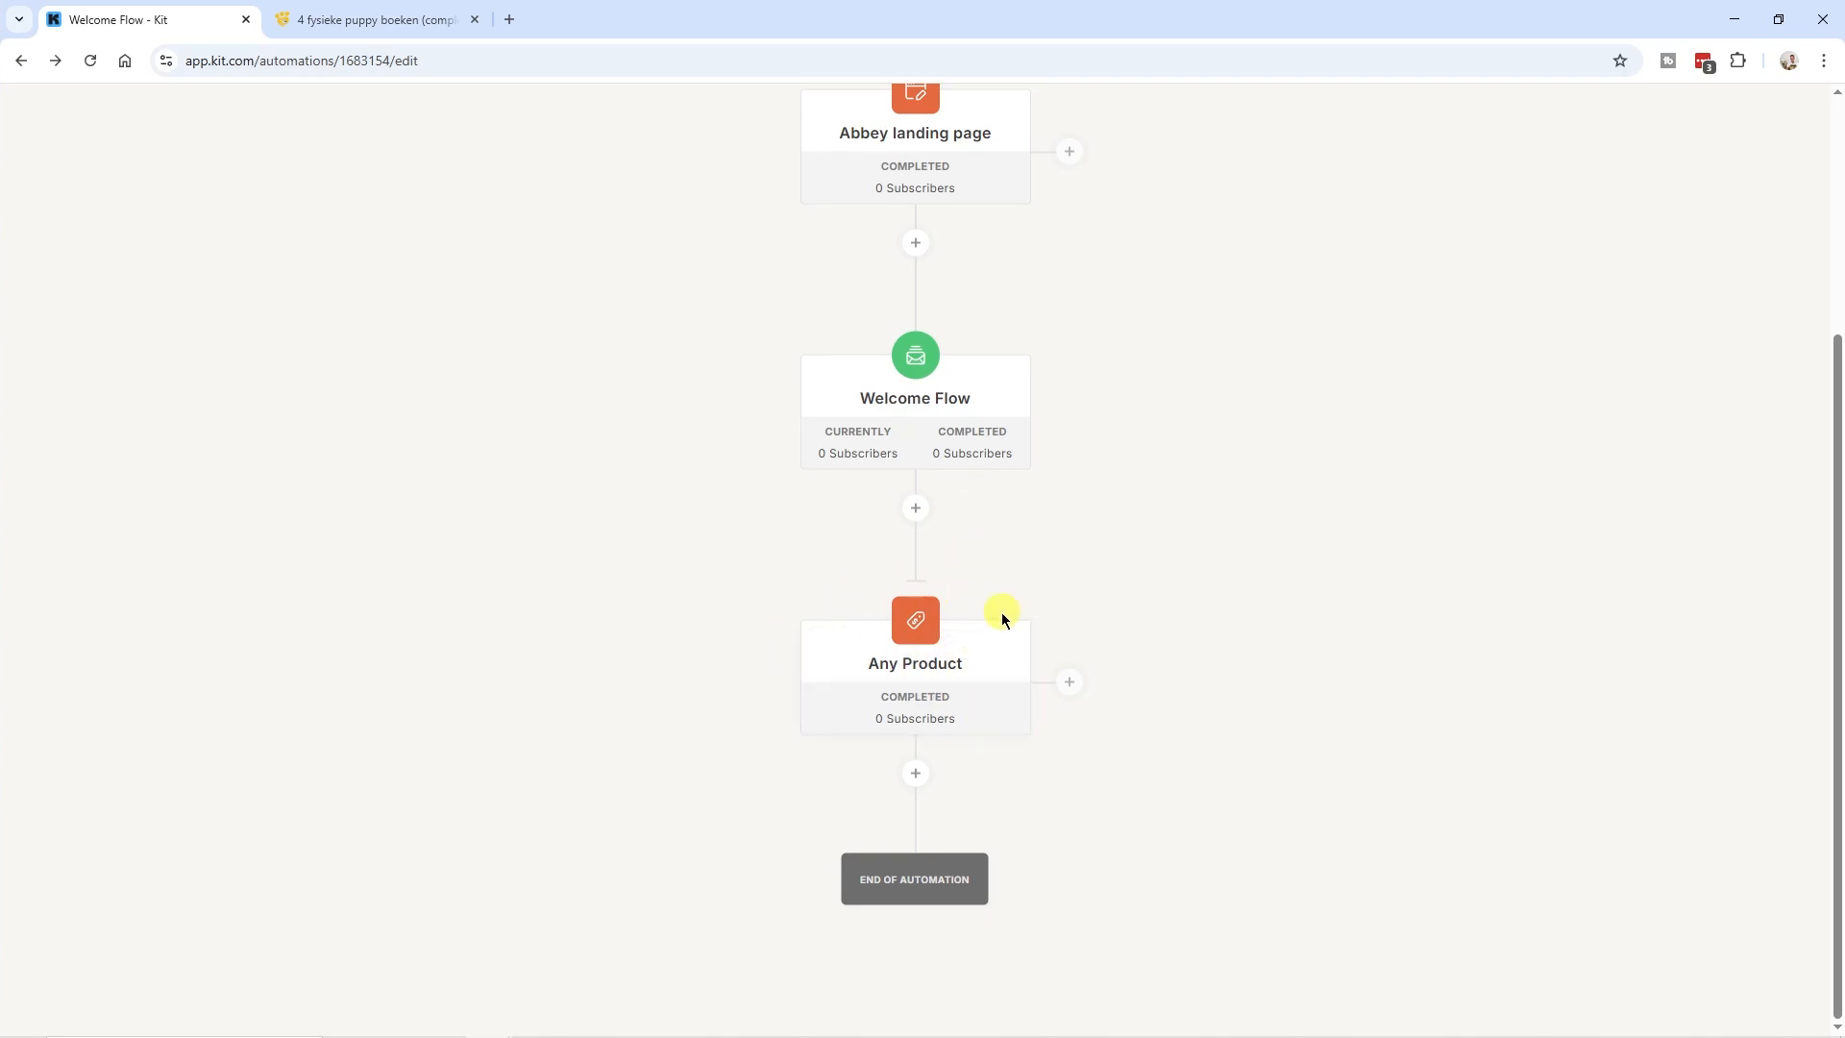
- Add an action below the Any Product event that gives the subscriber the tag "Finished Welcome Flow"
mouse_move(940, 409)
click(916, 774)
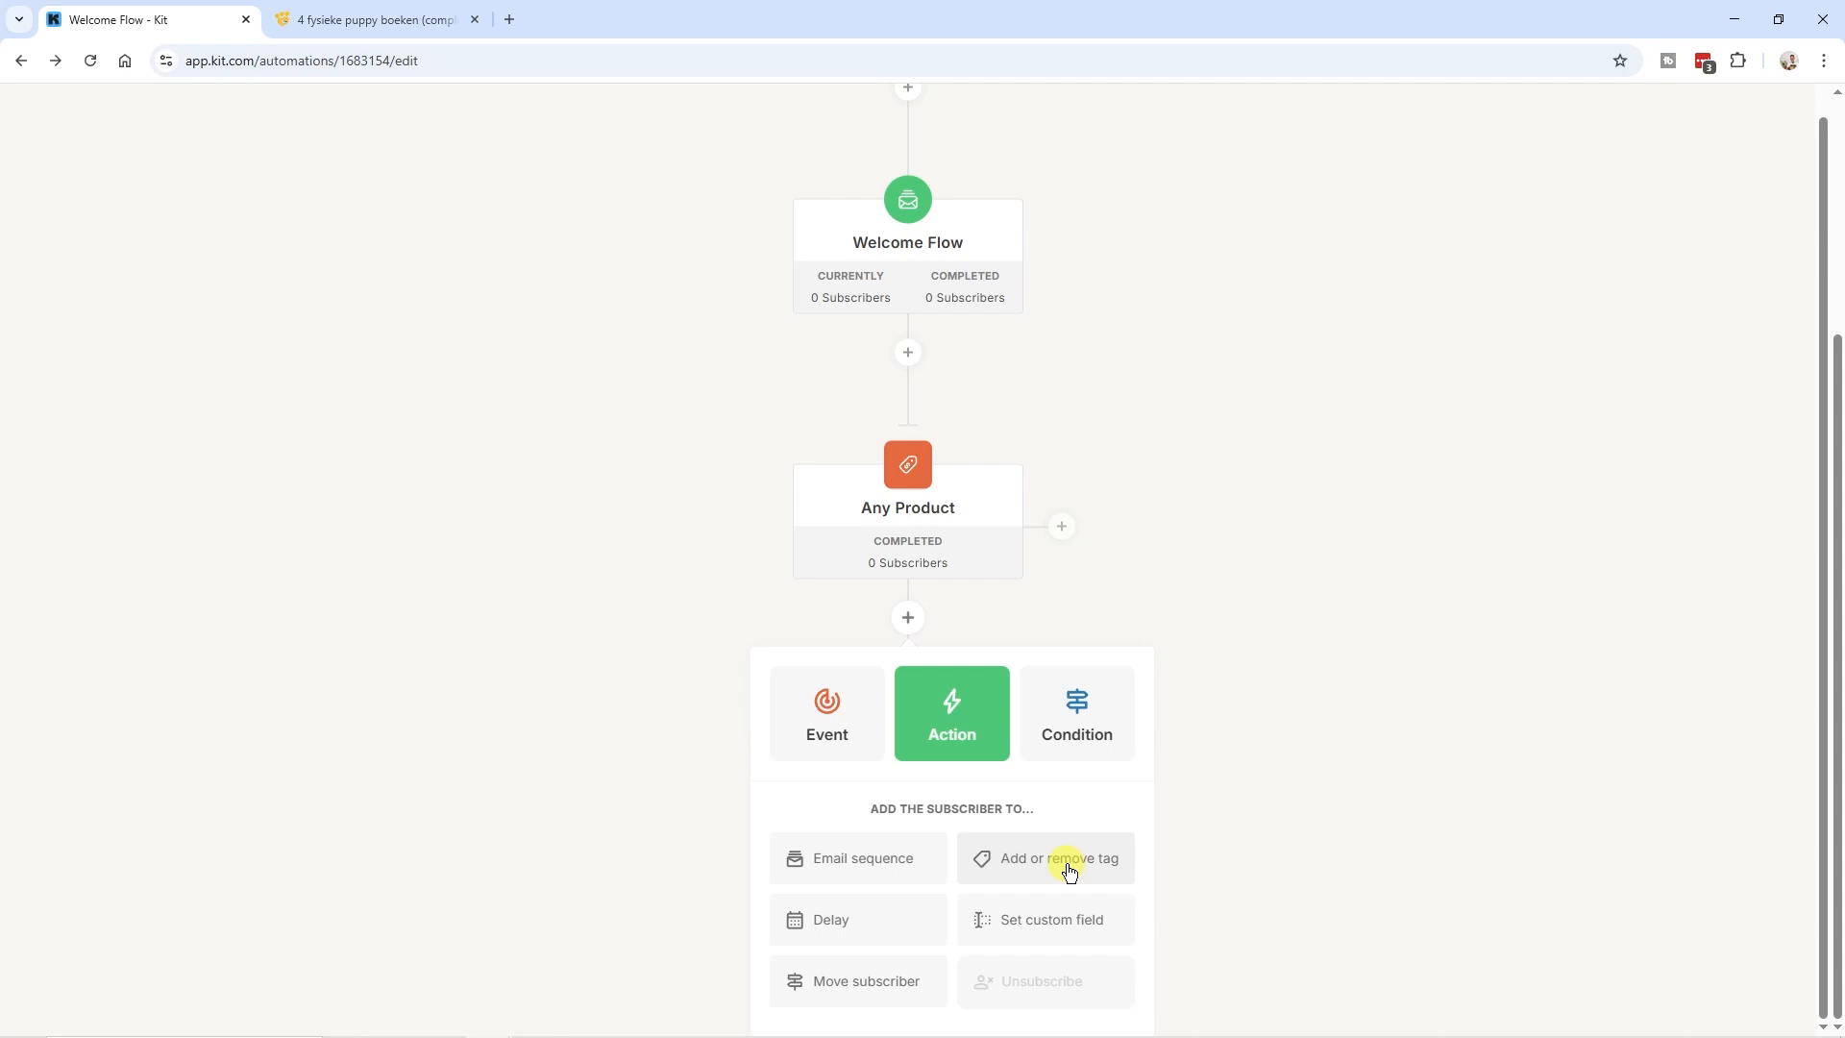
click(908, 620)
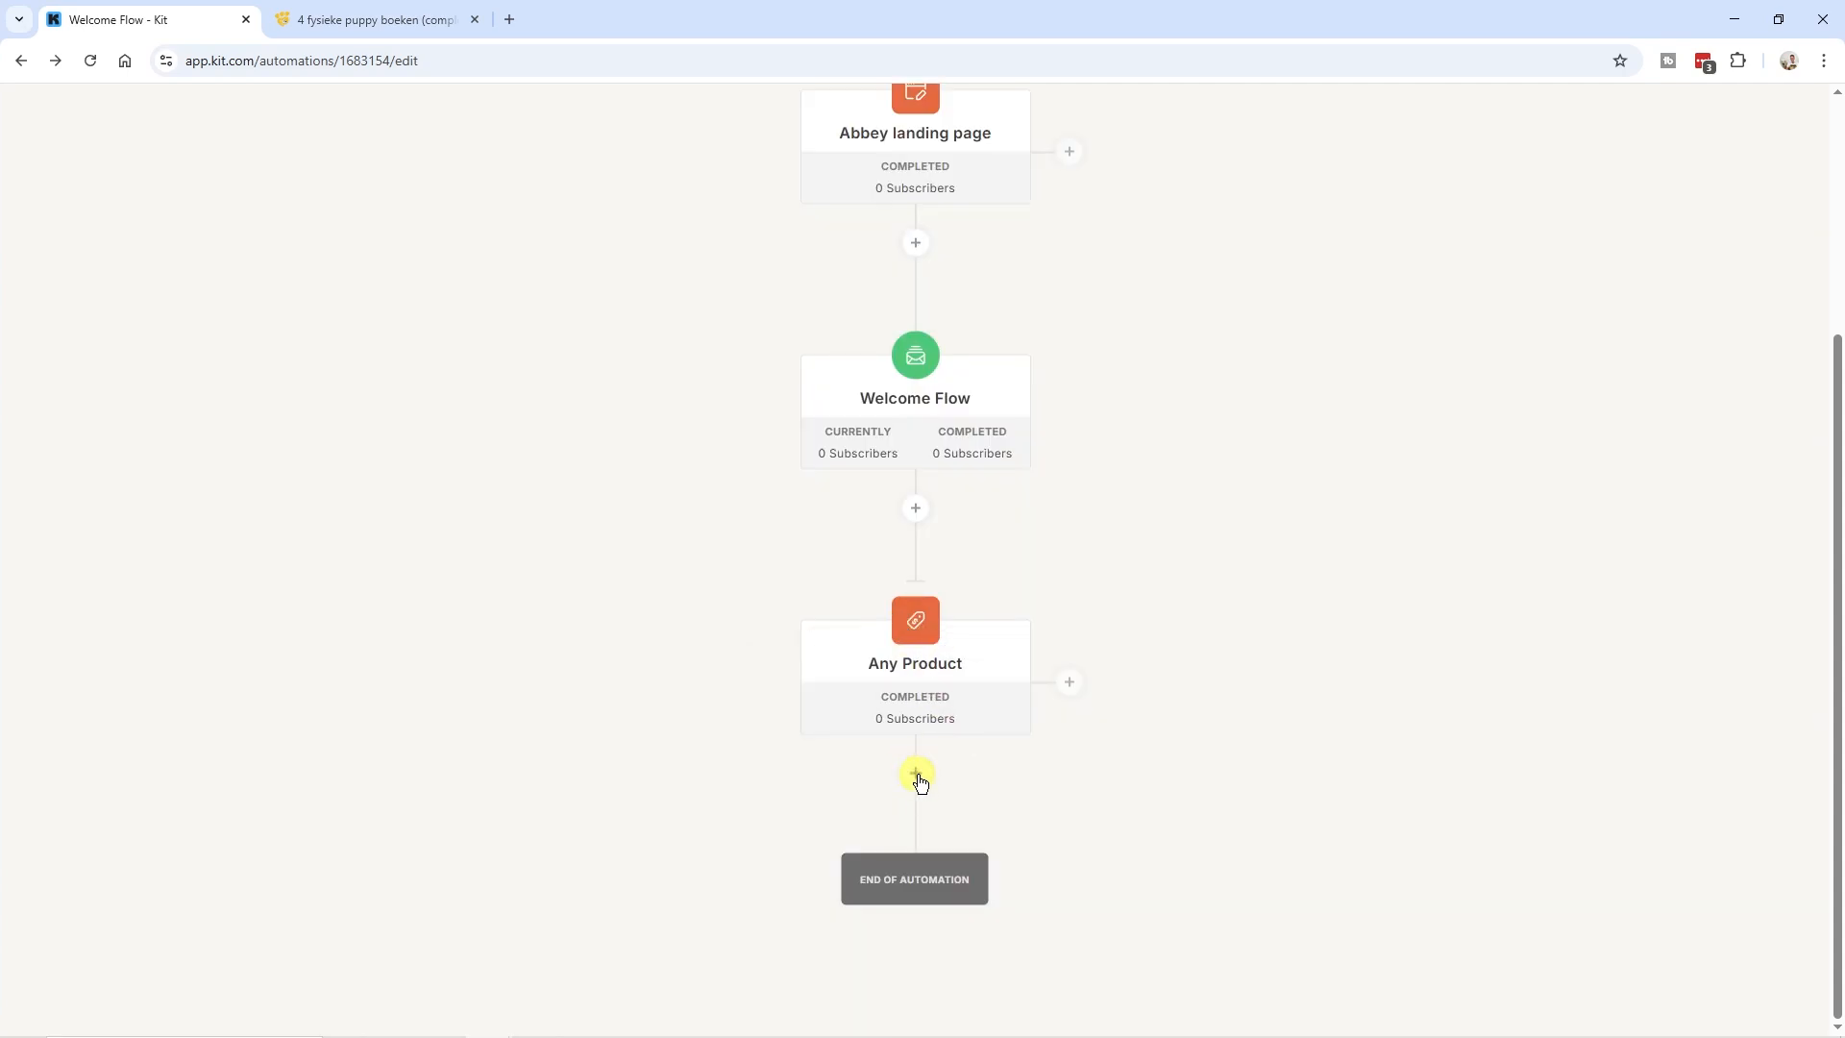
click(916, 774)
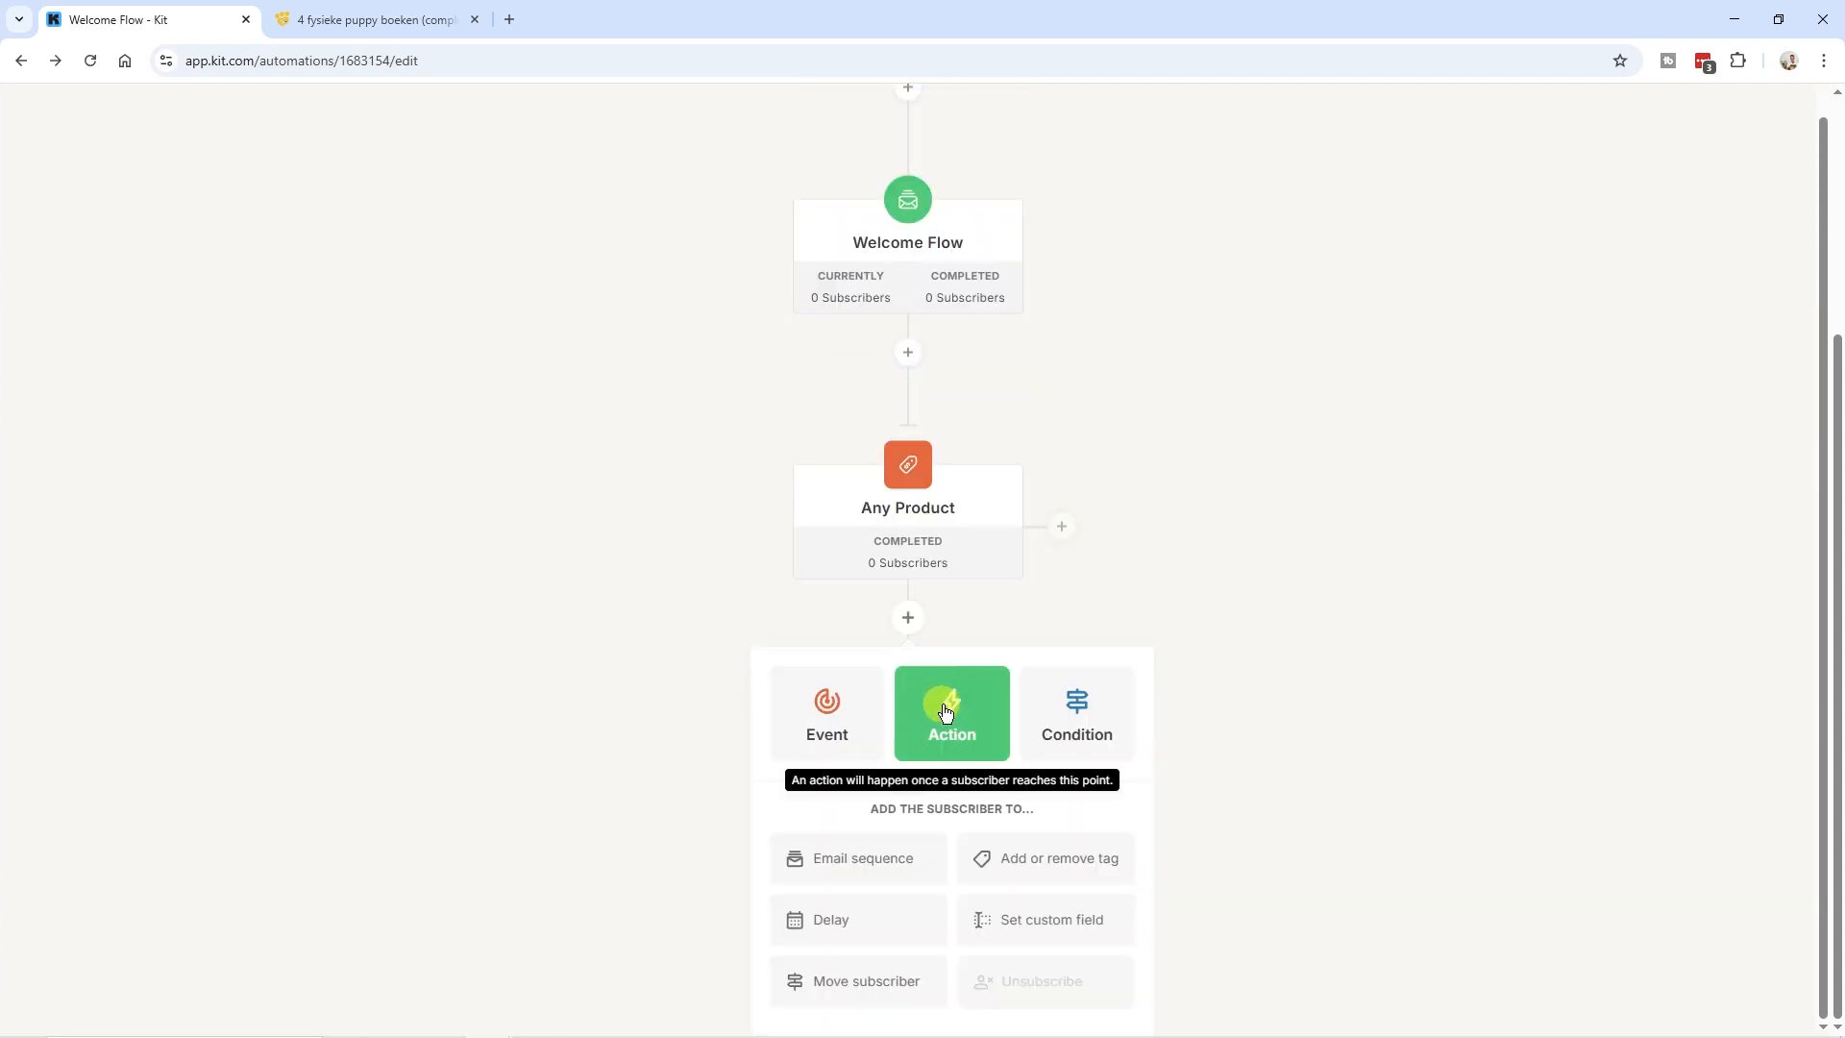
click(1104, 870)
click(826, 951)
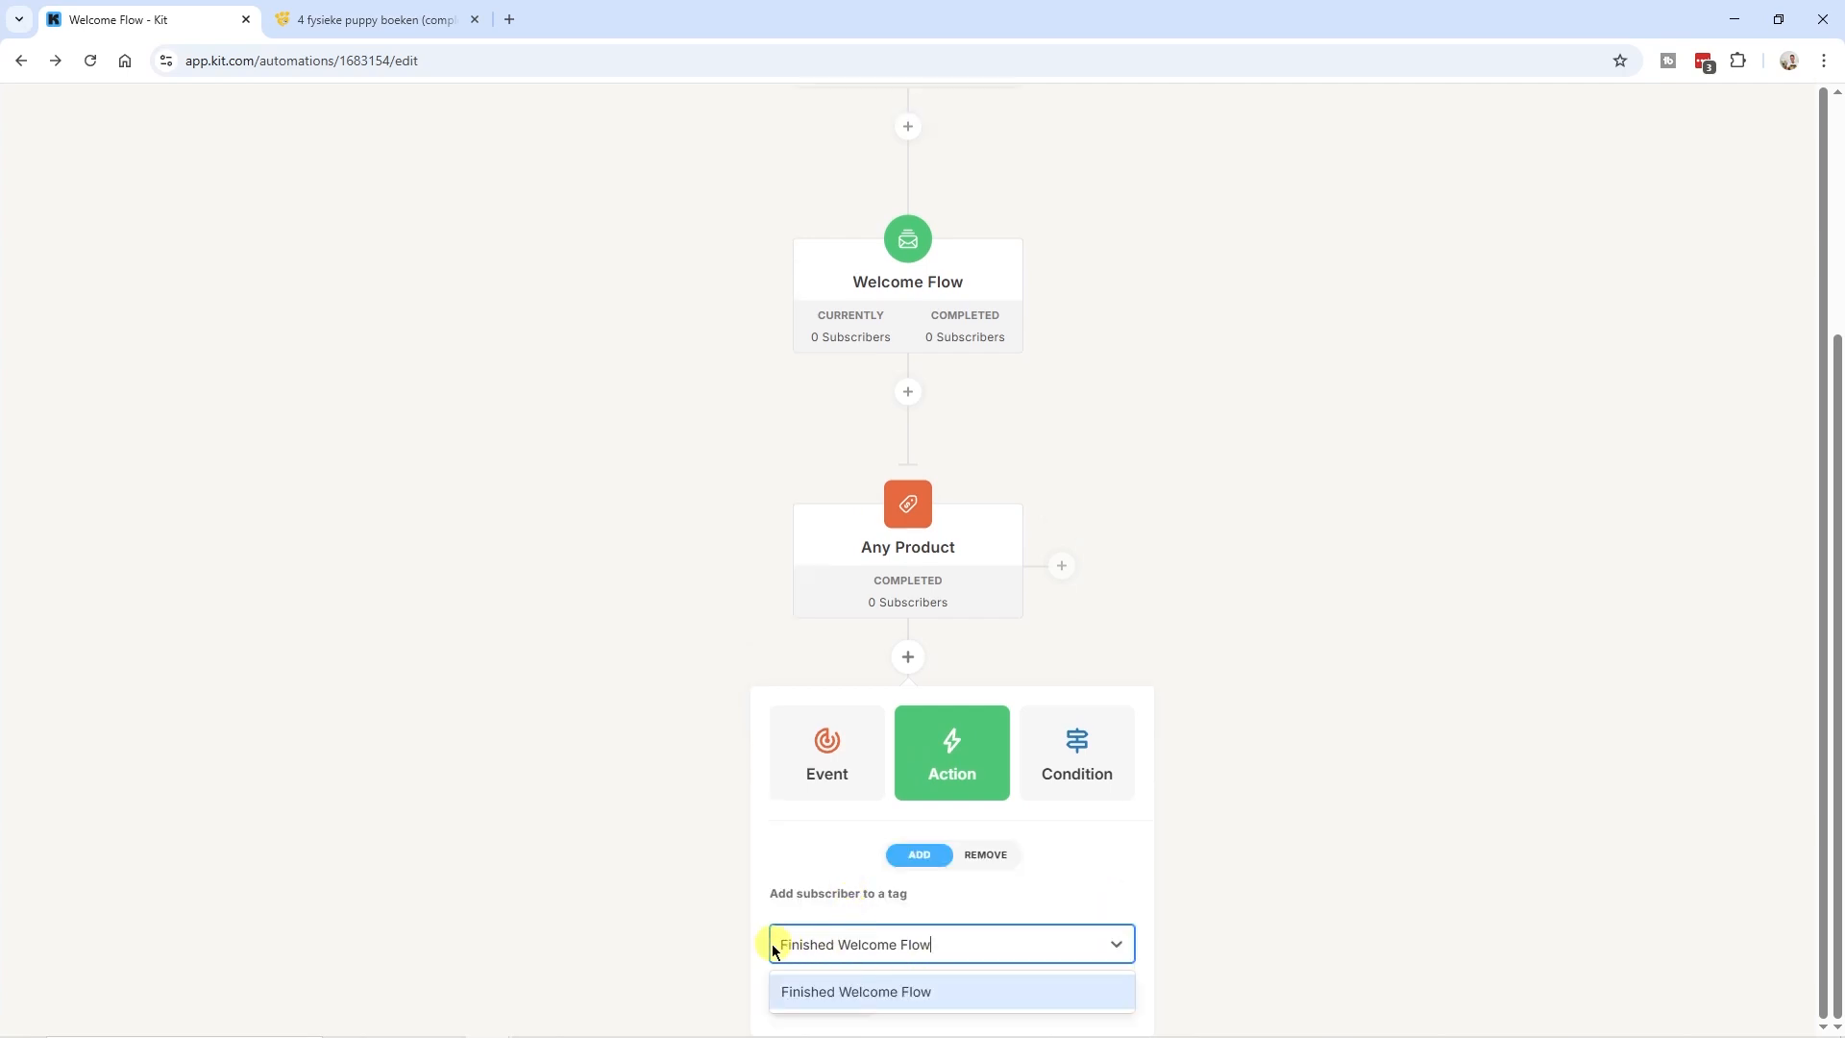
click(885, 999)
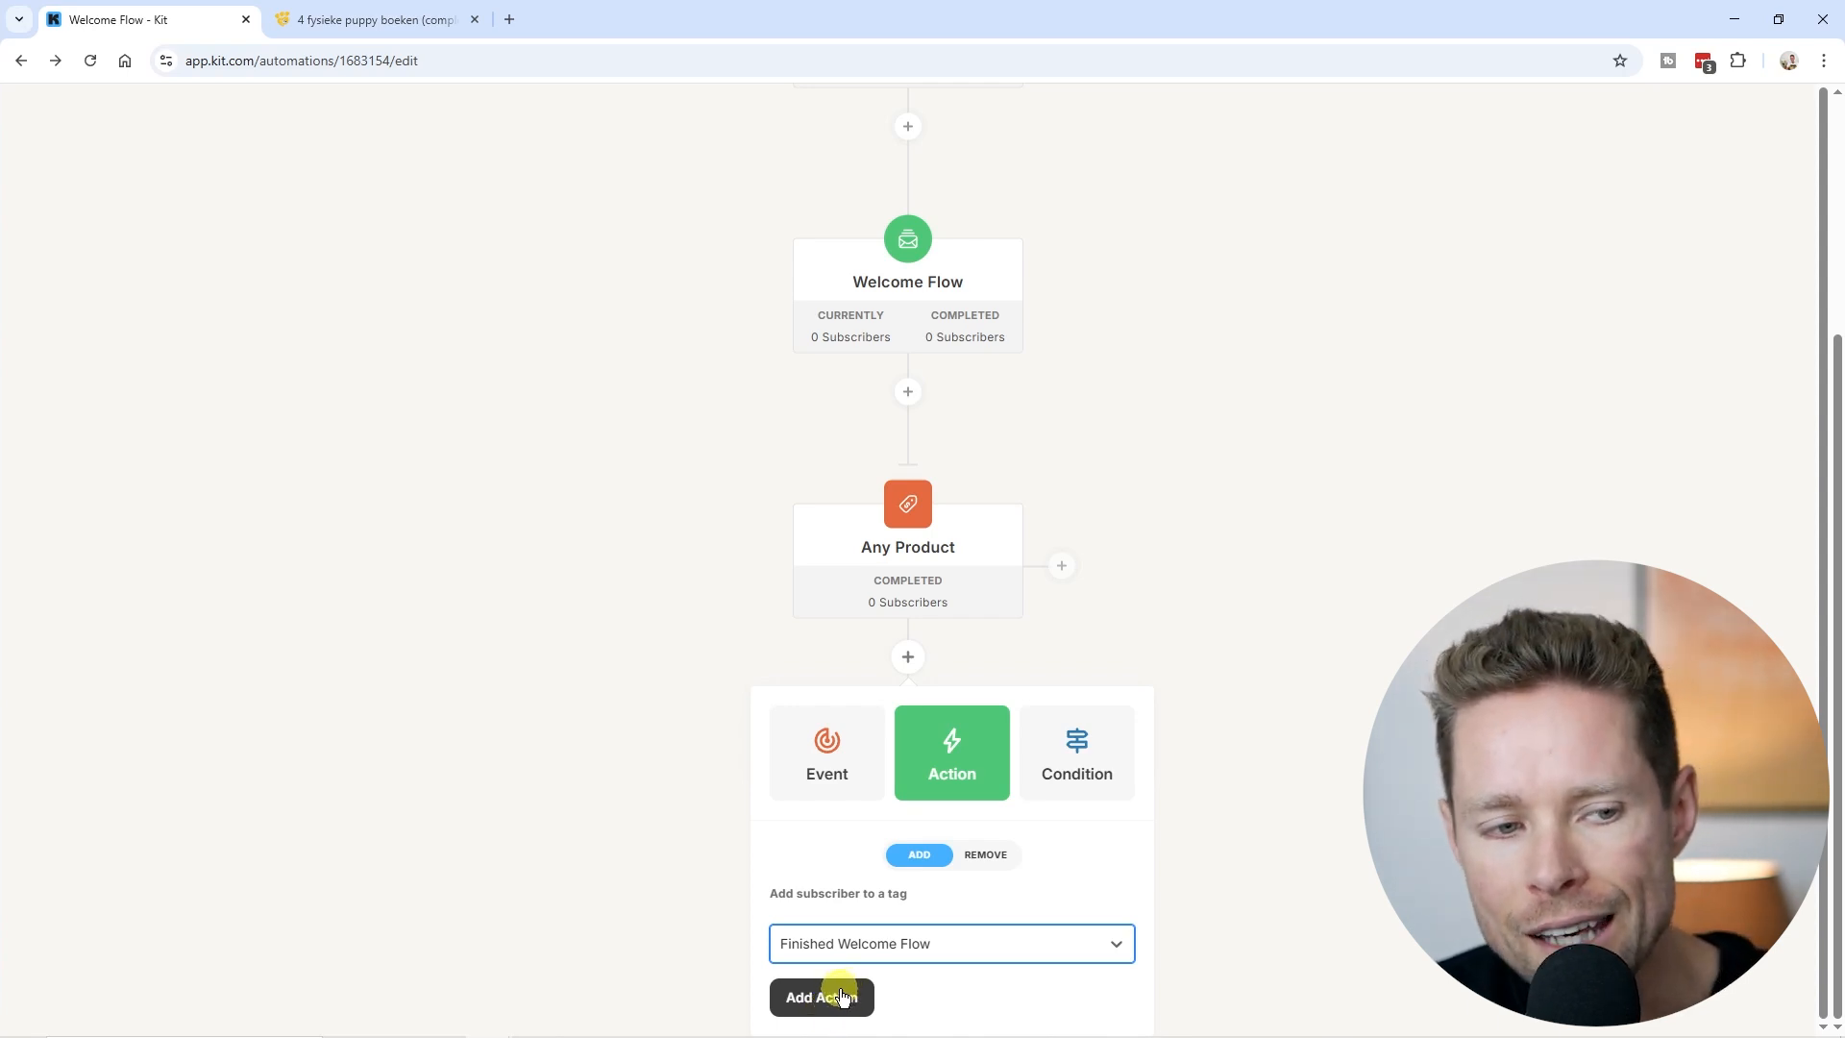
click(843, 996)
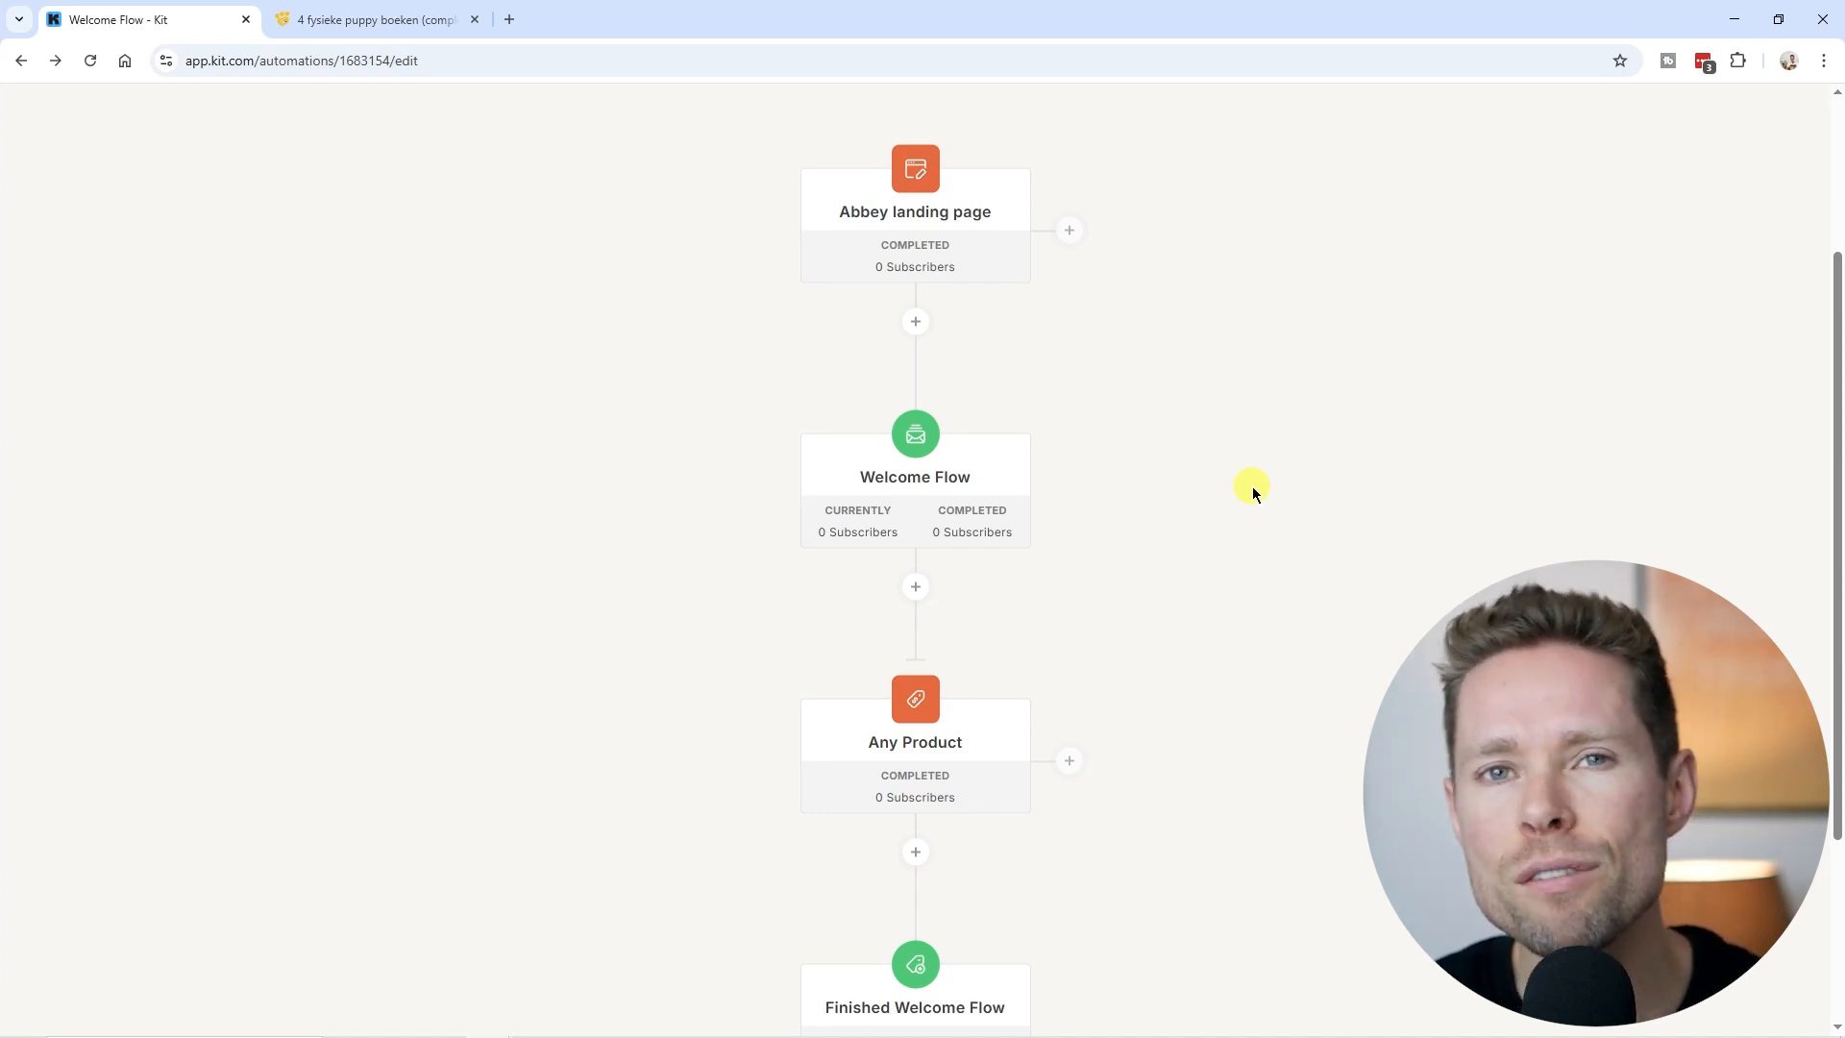
- Add an advanced filters condition below the Finished Welcome Flow tag, matching all with the All Subscribers filter
scroll(1252, 493, down, 3)
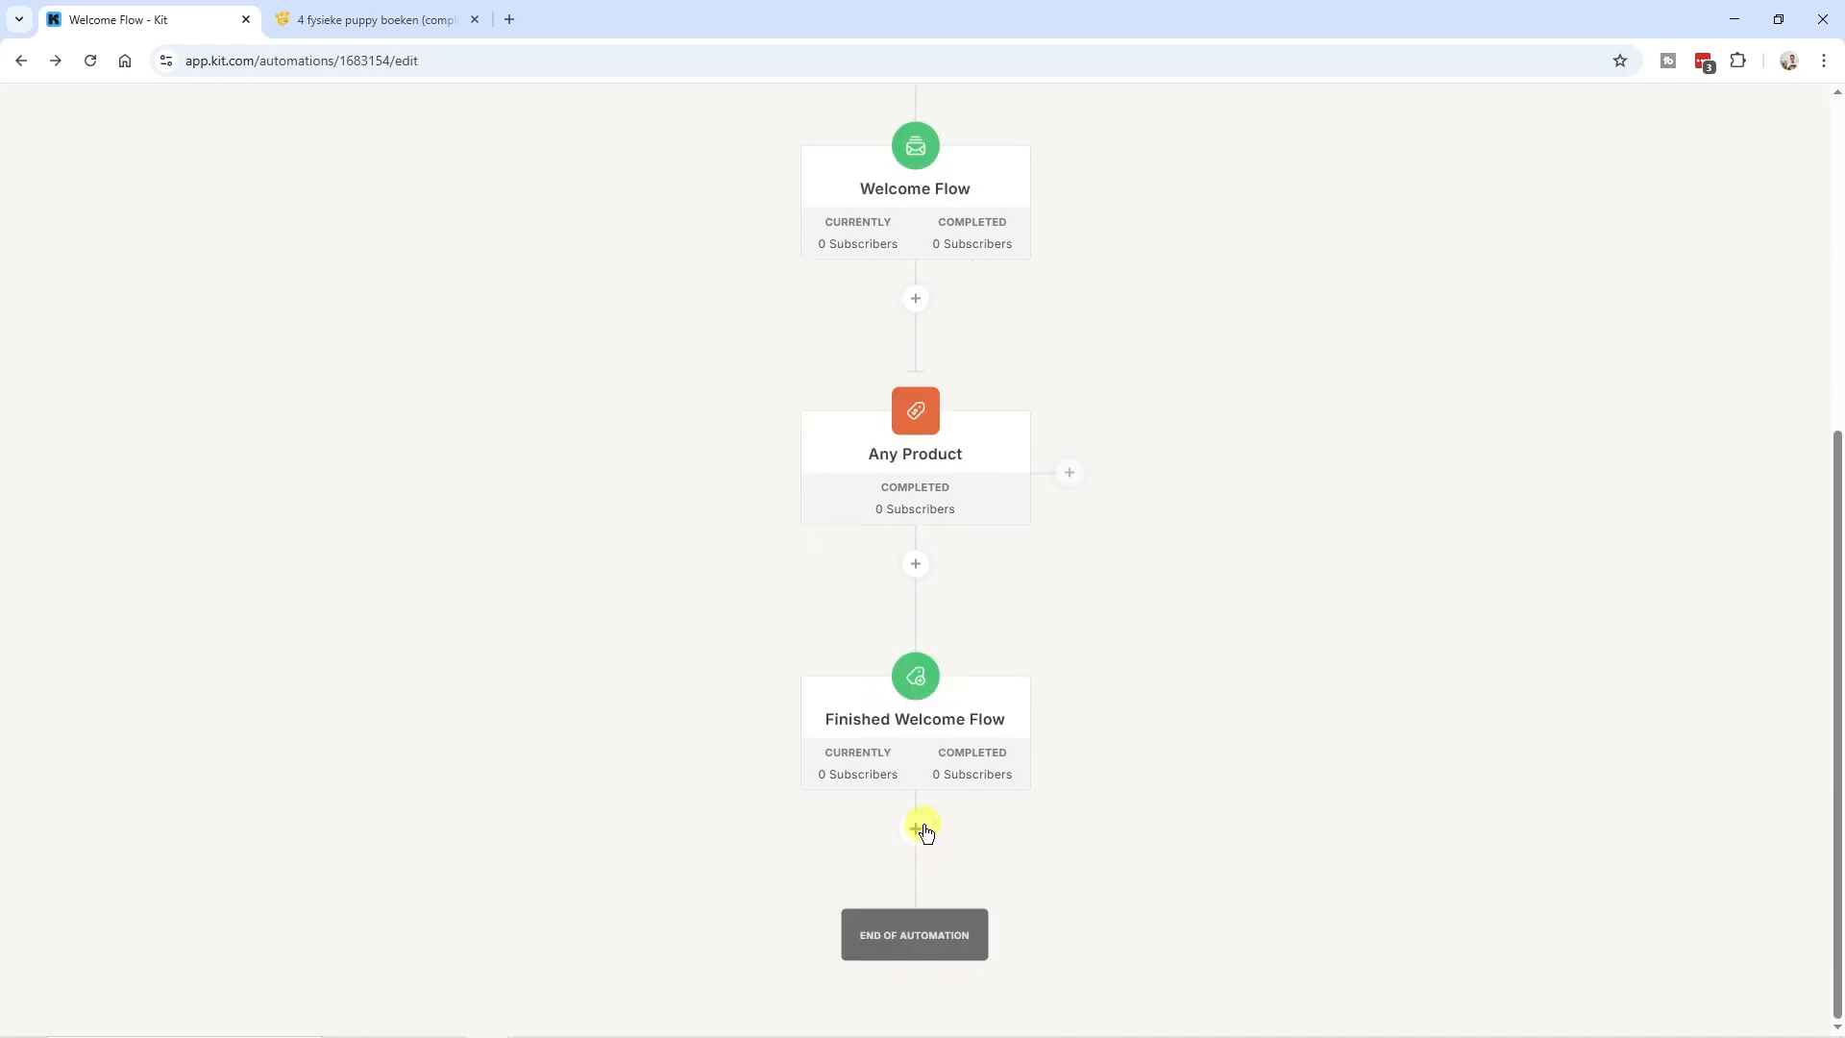
click(916, 832)
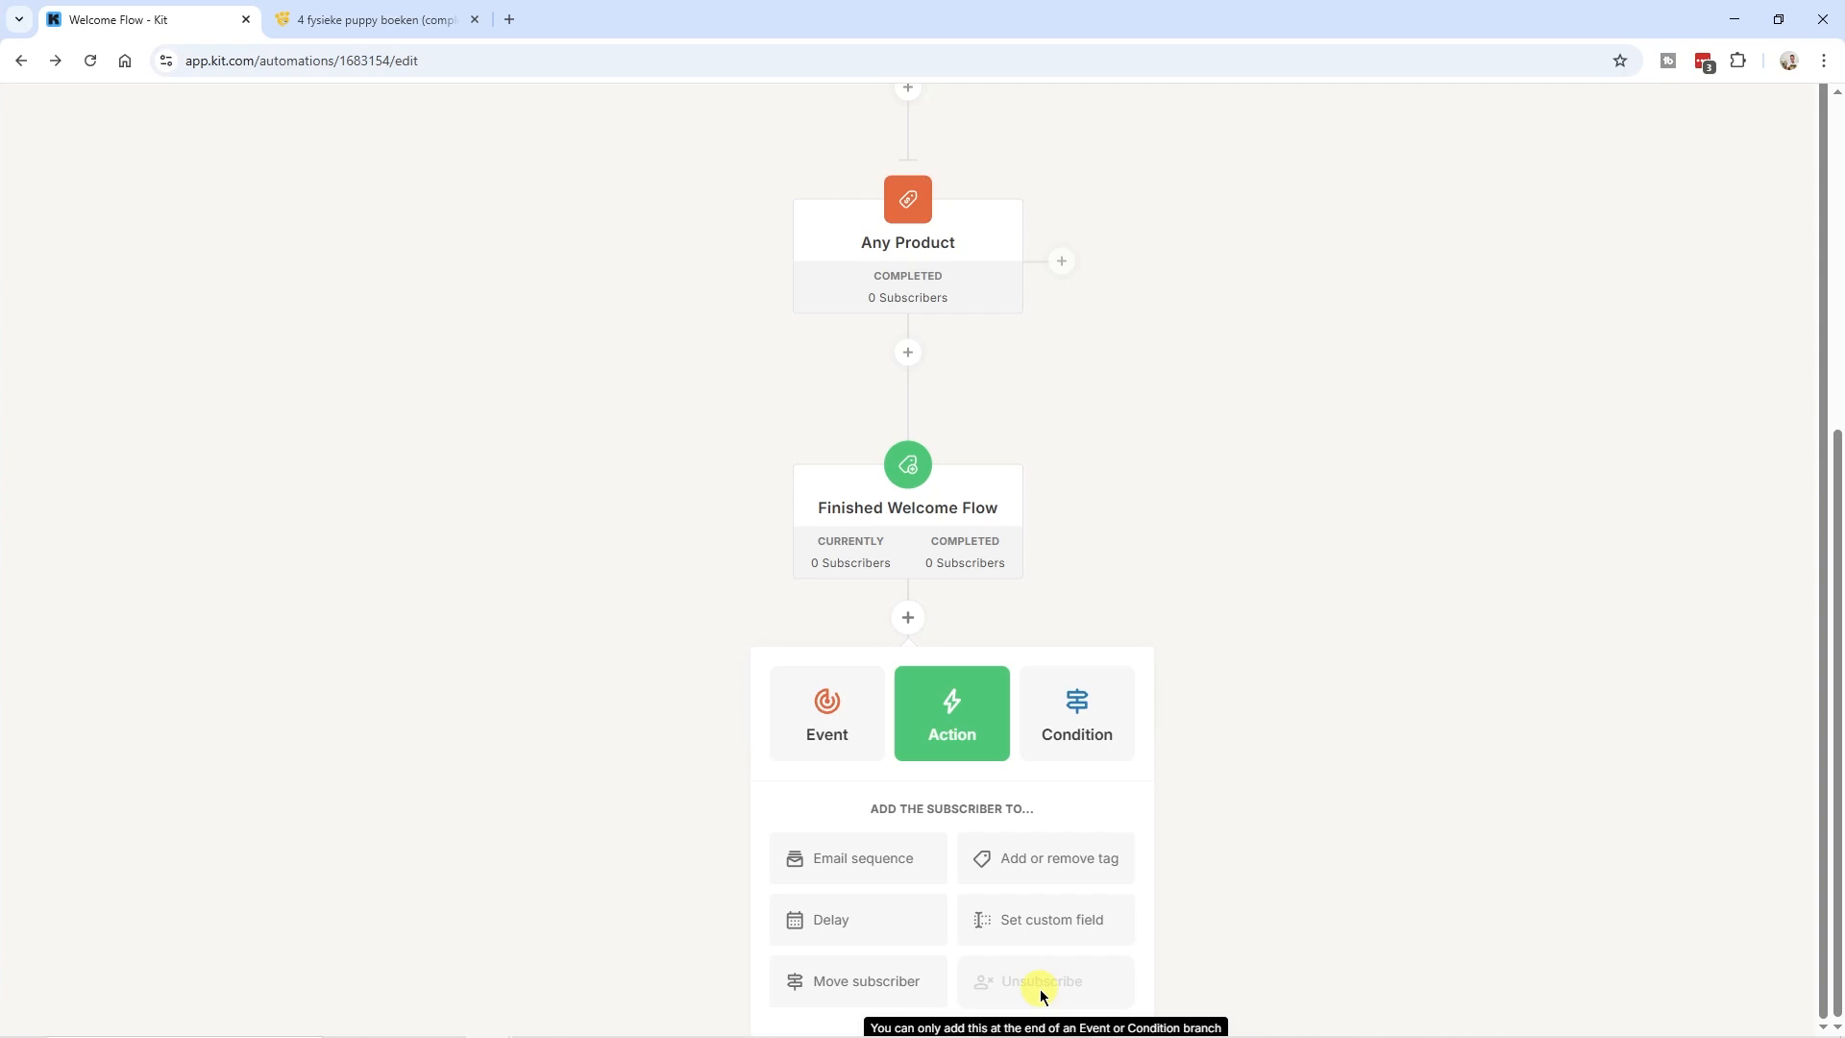
click(1115, 711)
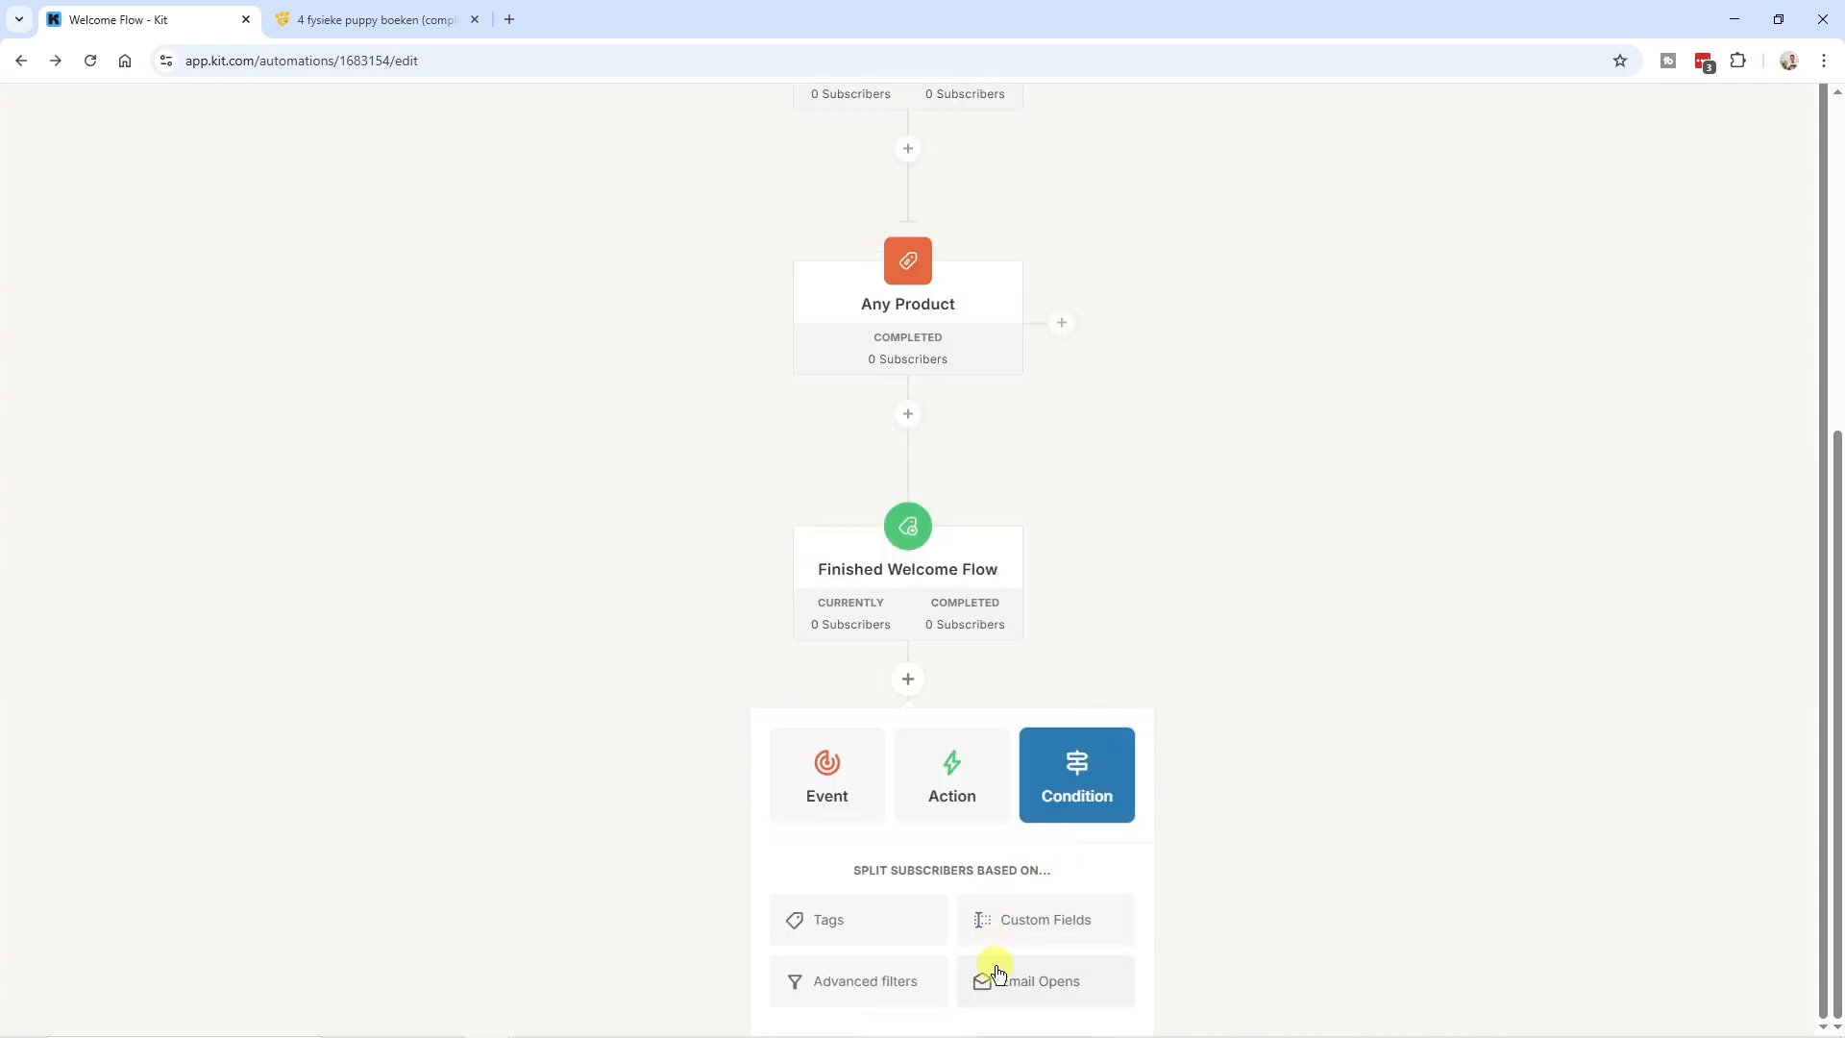
click(845, 990)
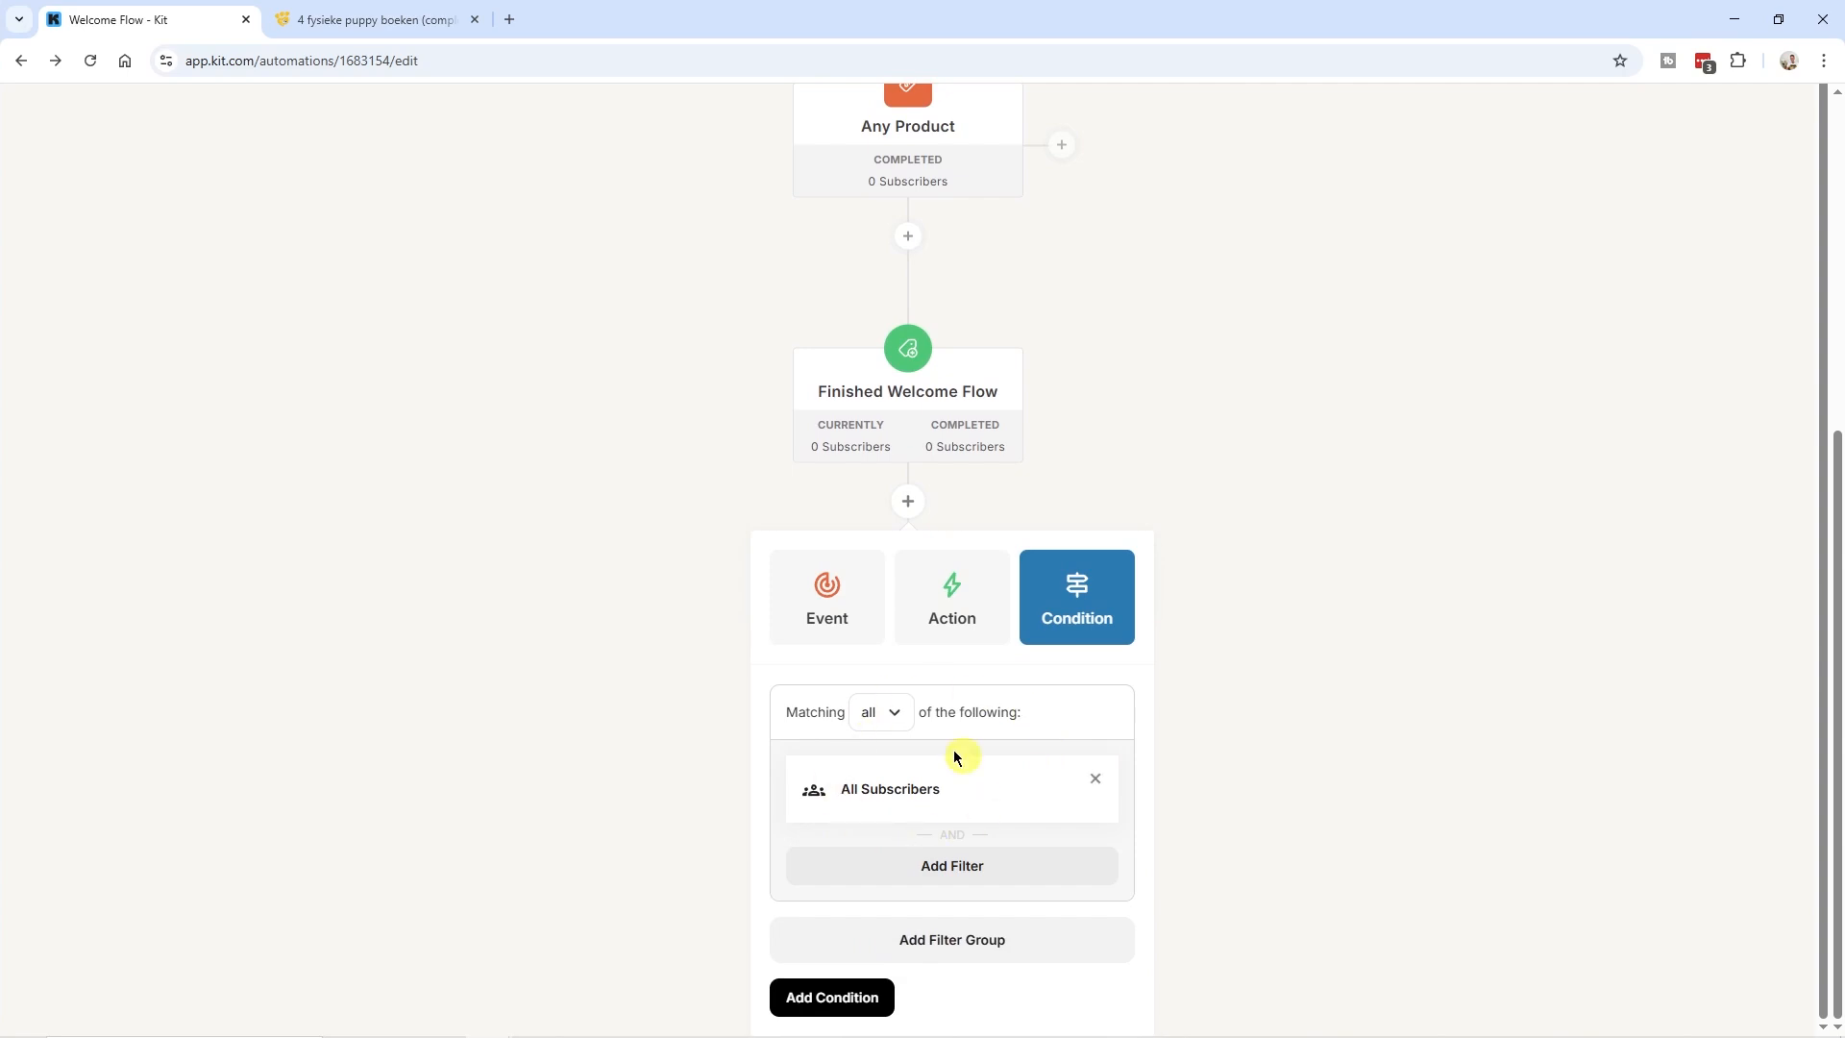
click(825, 998)
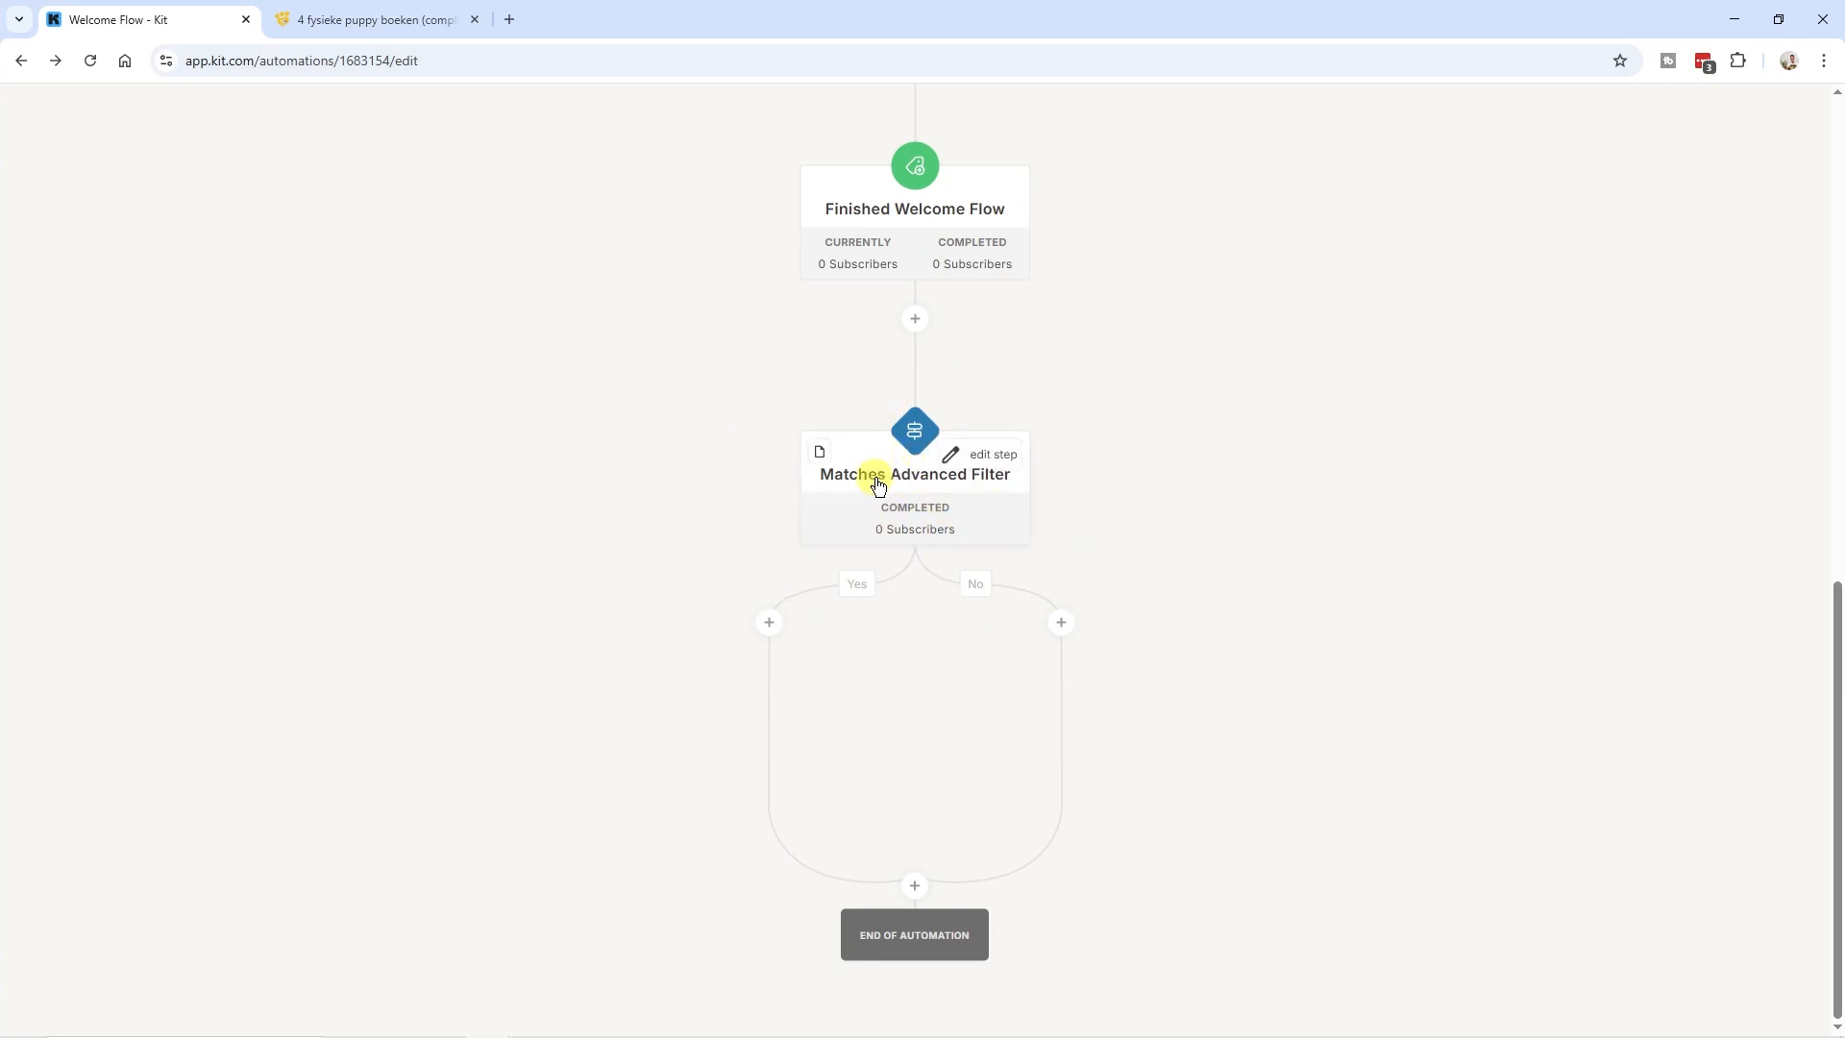
- Add an unsubscribe action to the Yes branch of the advanced filter condition and confirm it
click(768, 625)
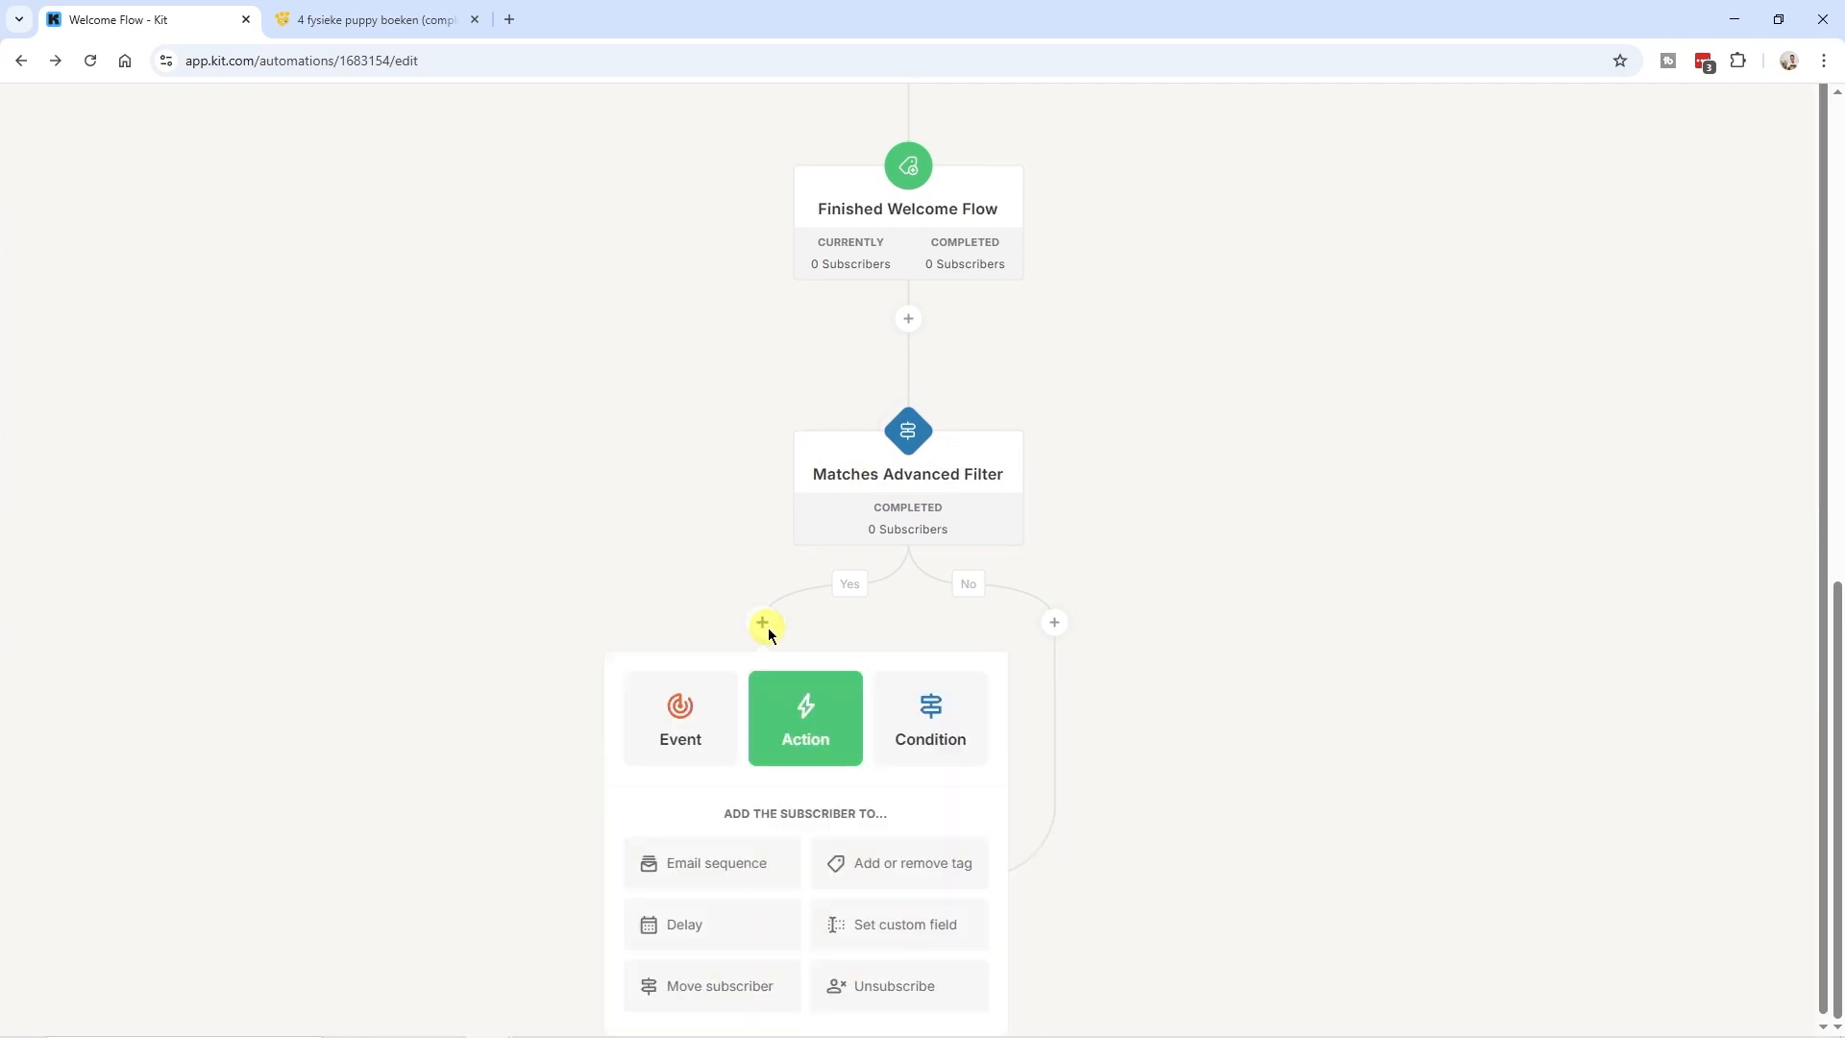
click(883, 981)
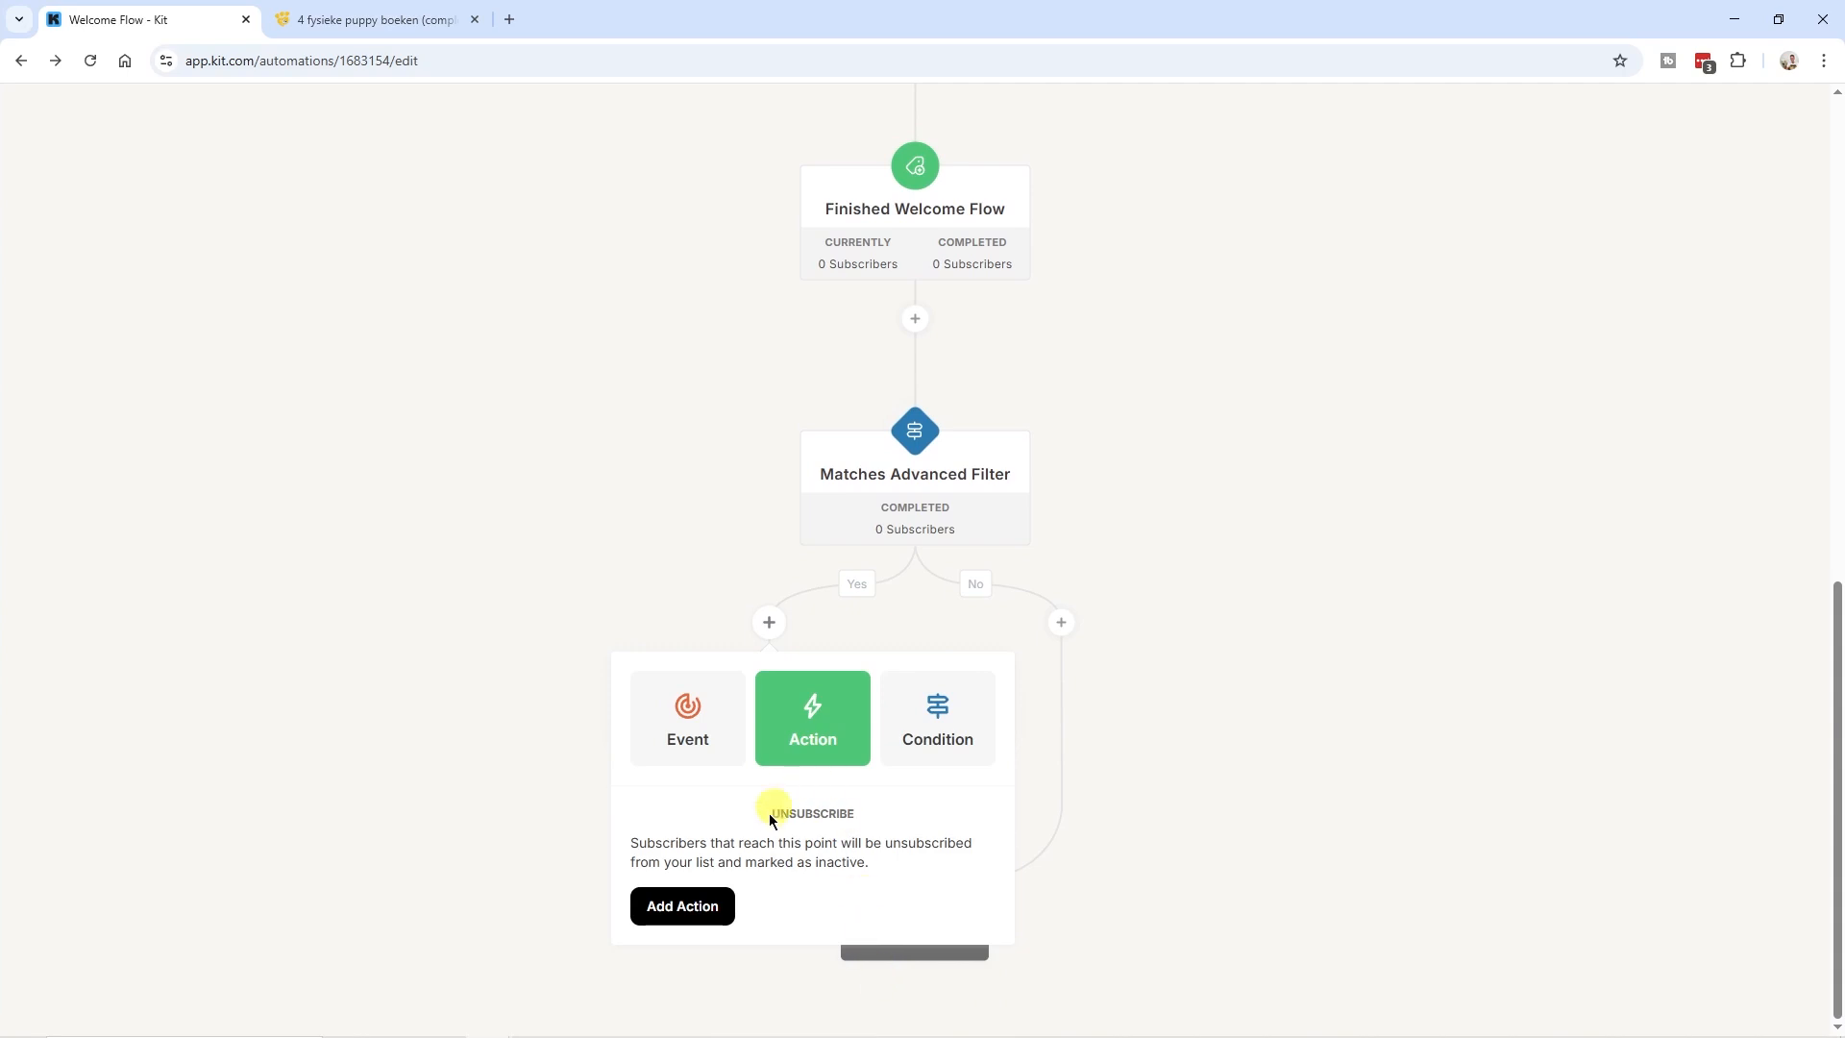
click(688, 910)
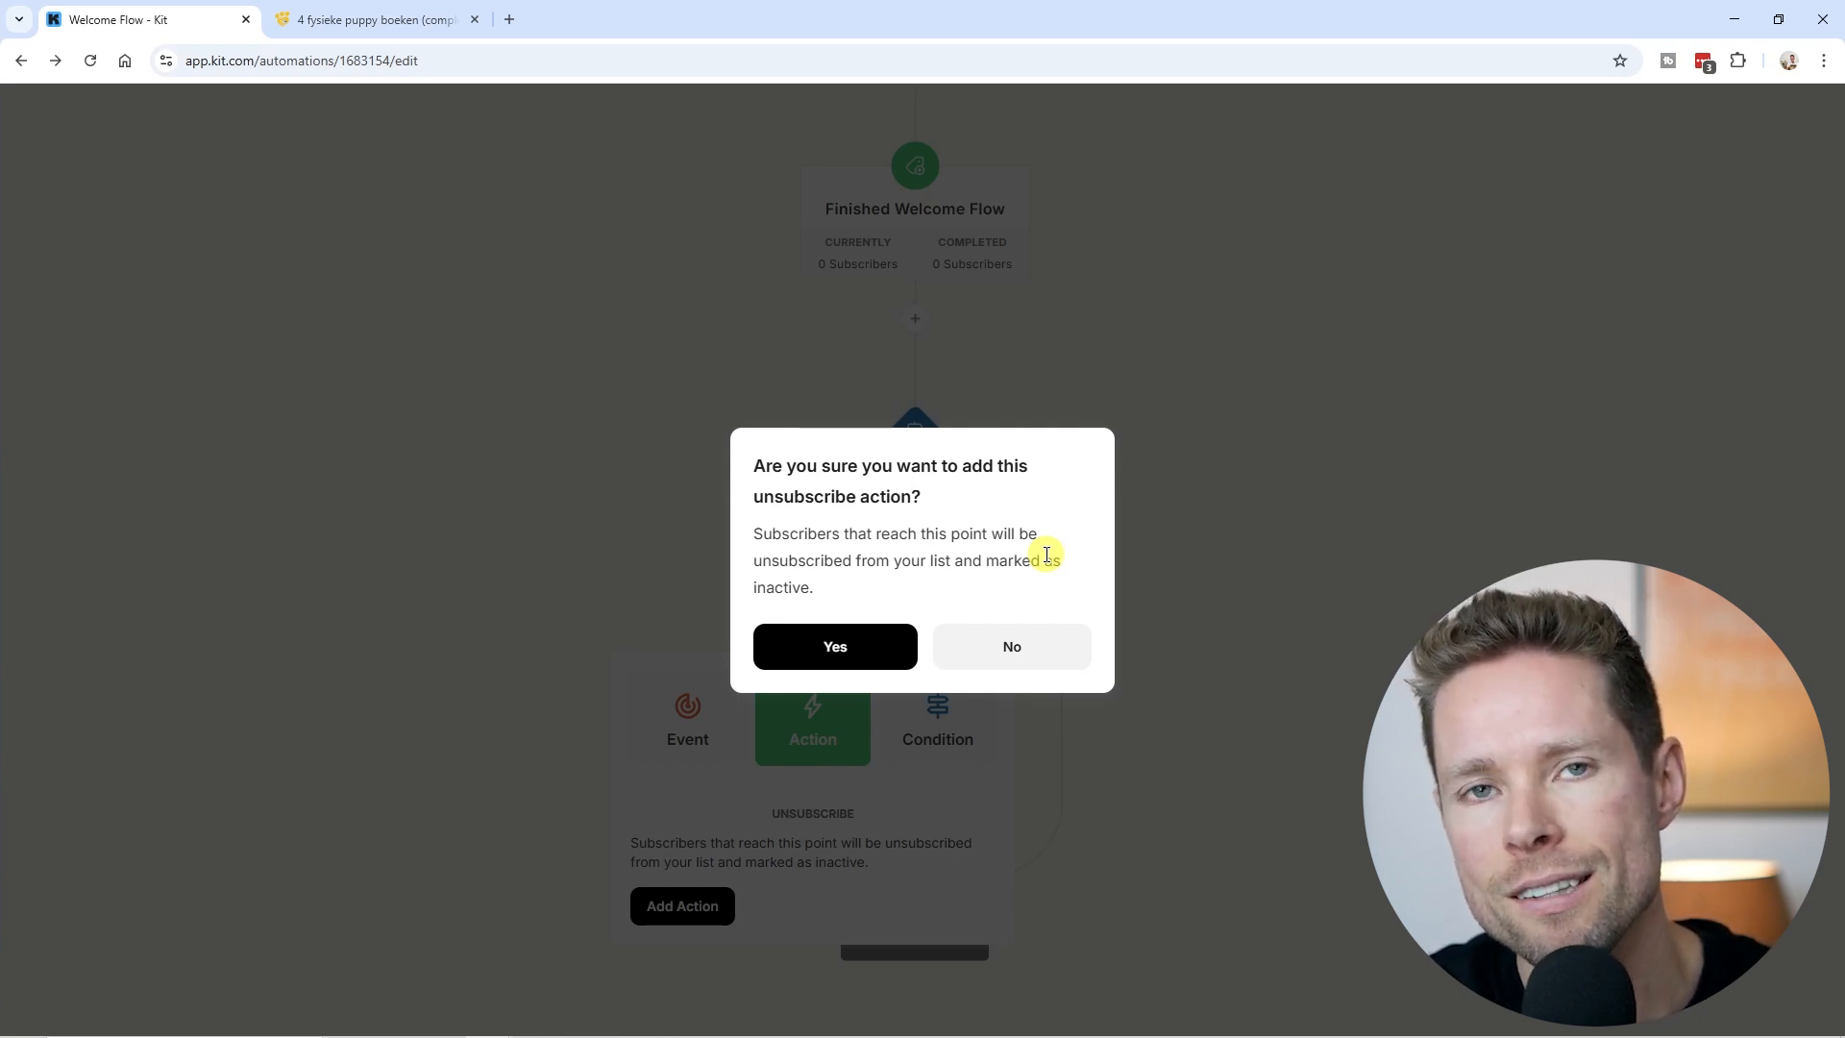
click(821, 647)
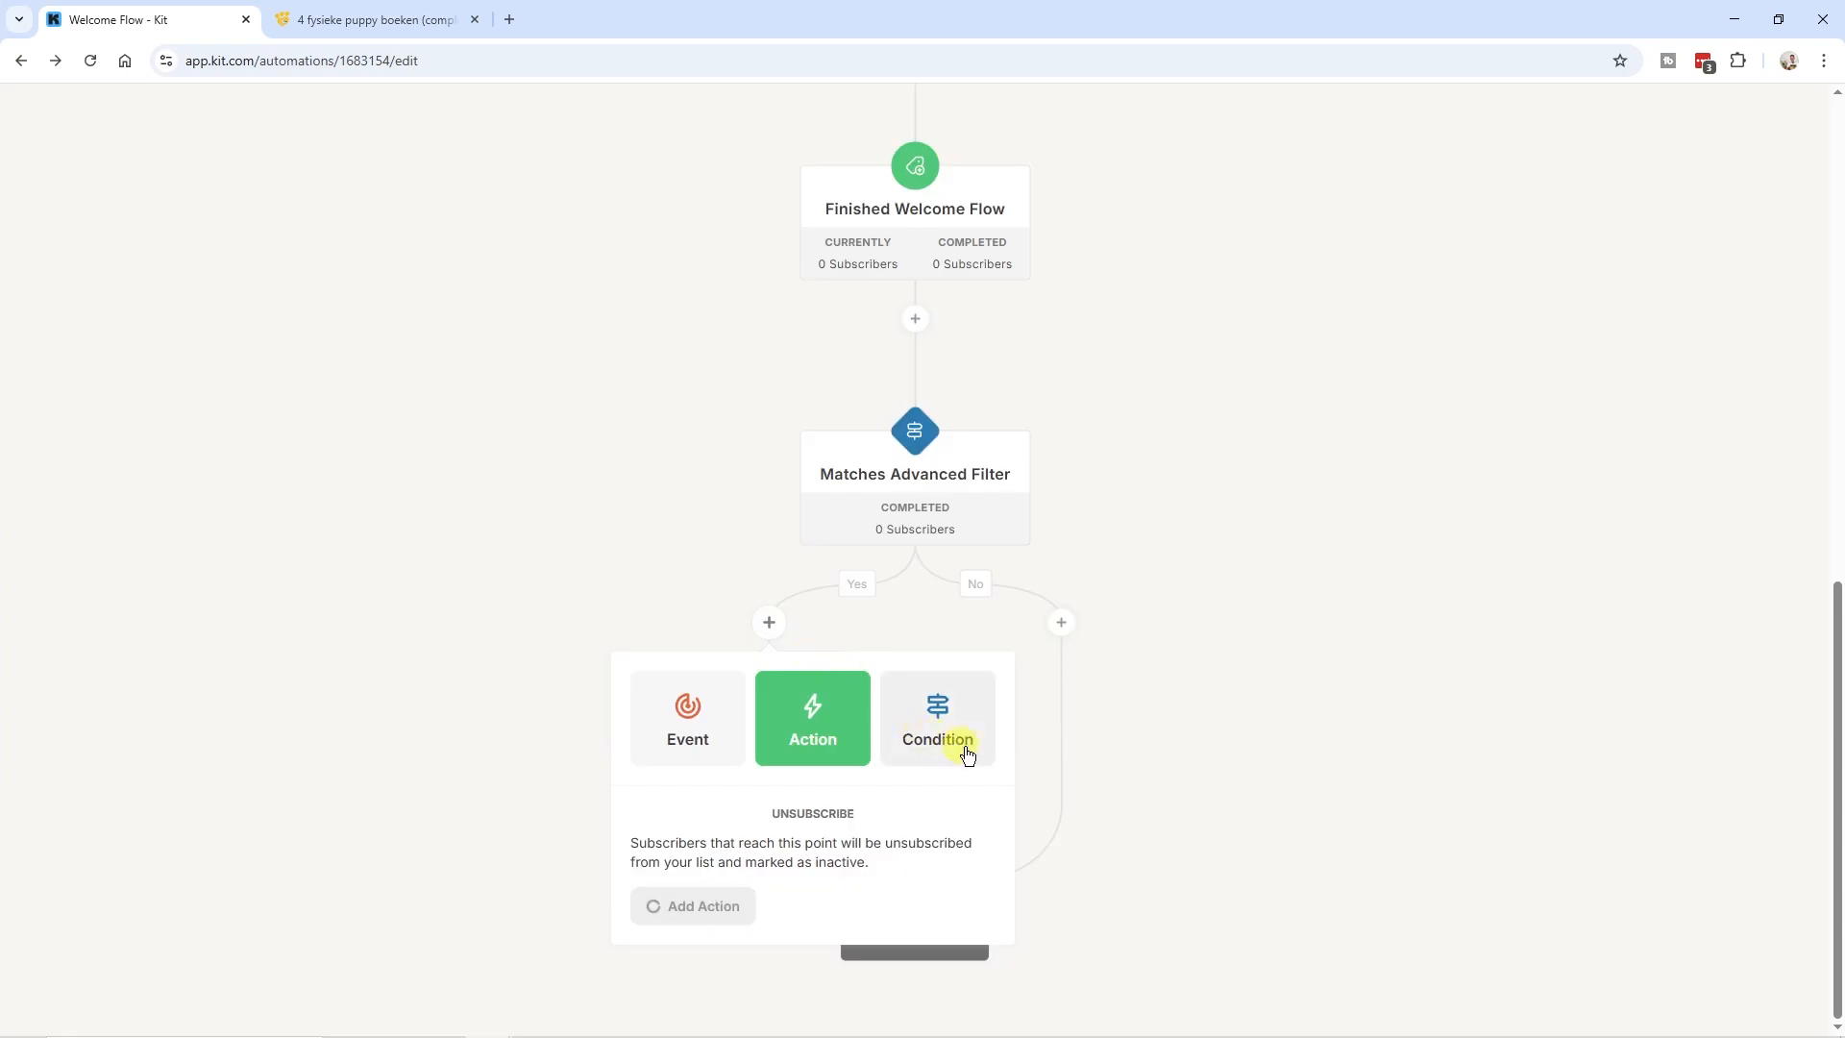
- Add an unsubscribe action to the No branch of the advanced filter condition and confirm it
click(1061, 670)
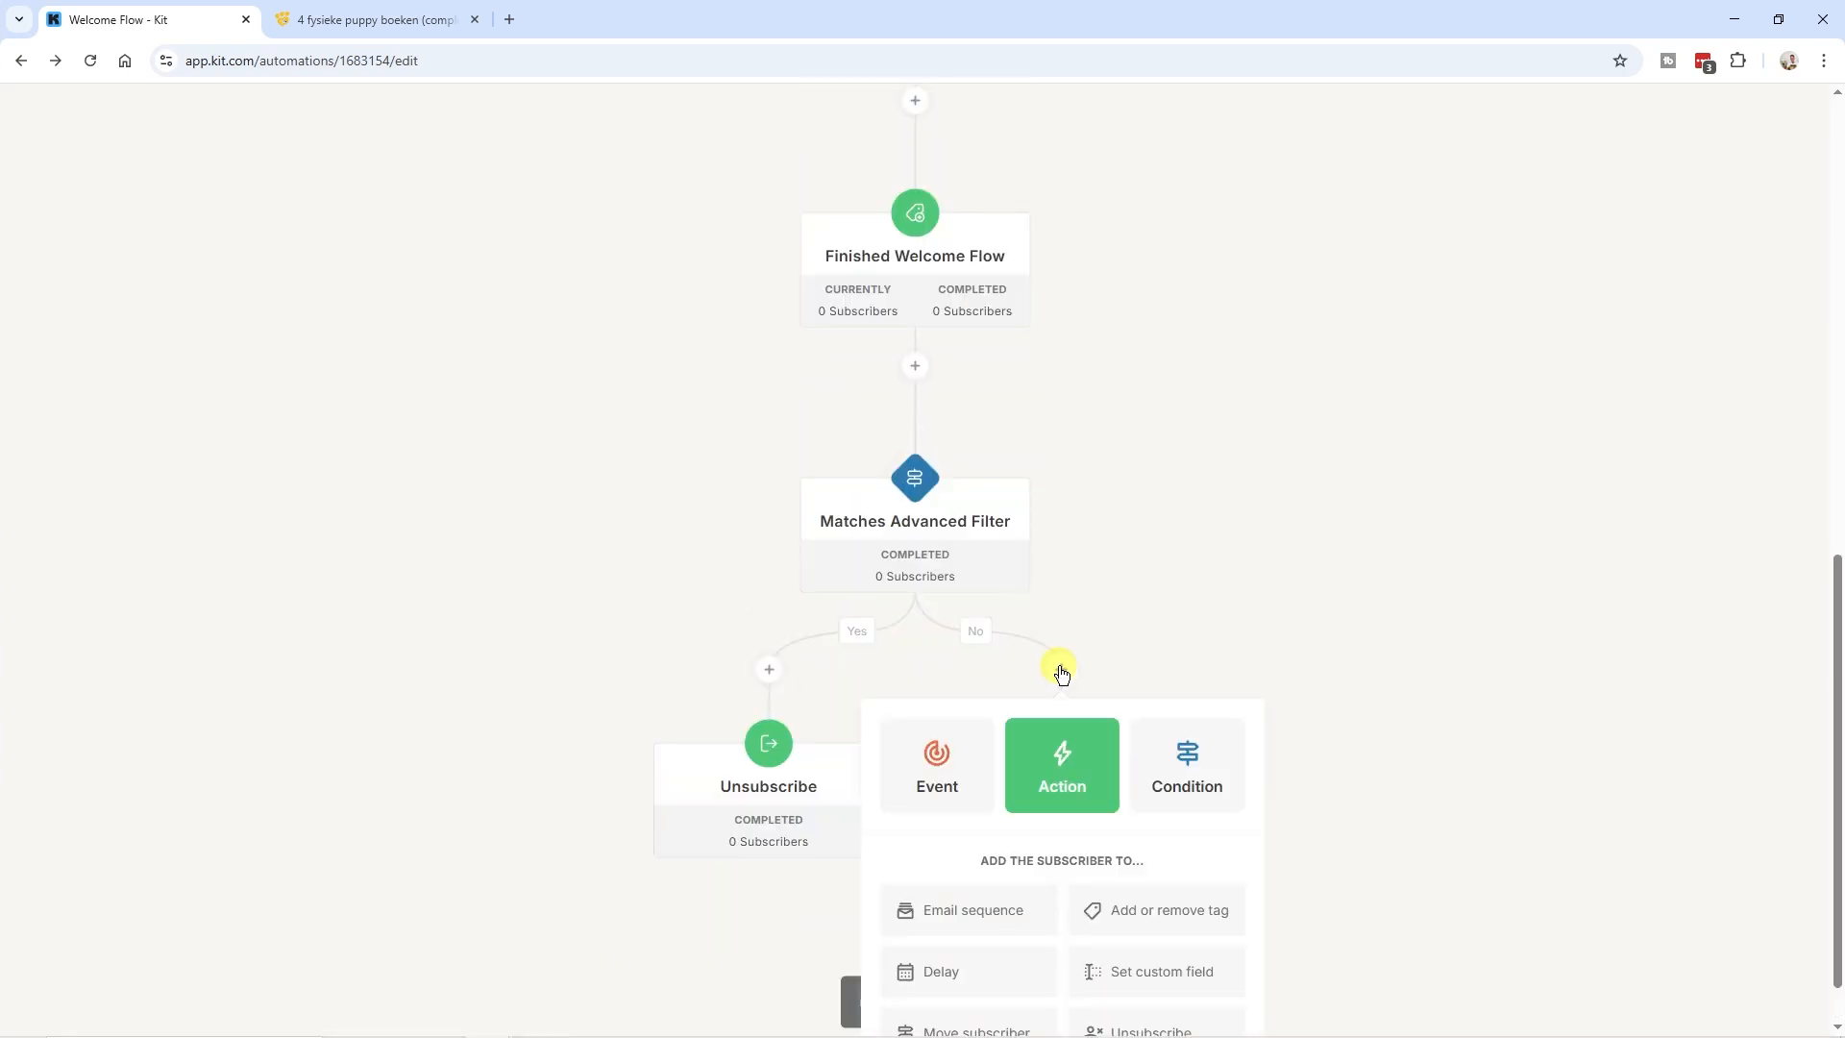
click(1150, 966)
click(931, 885)
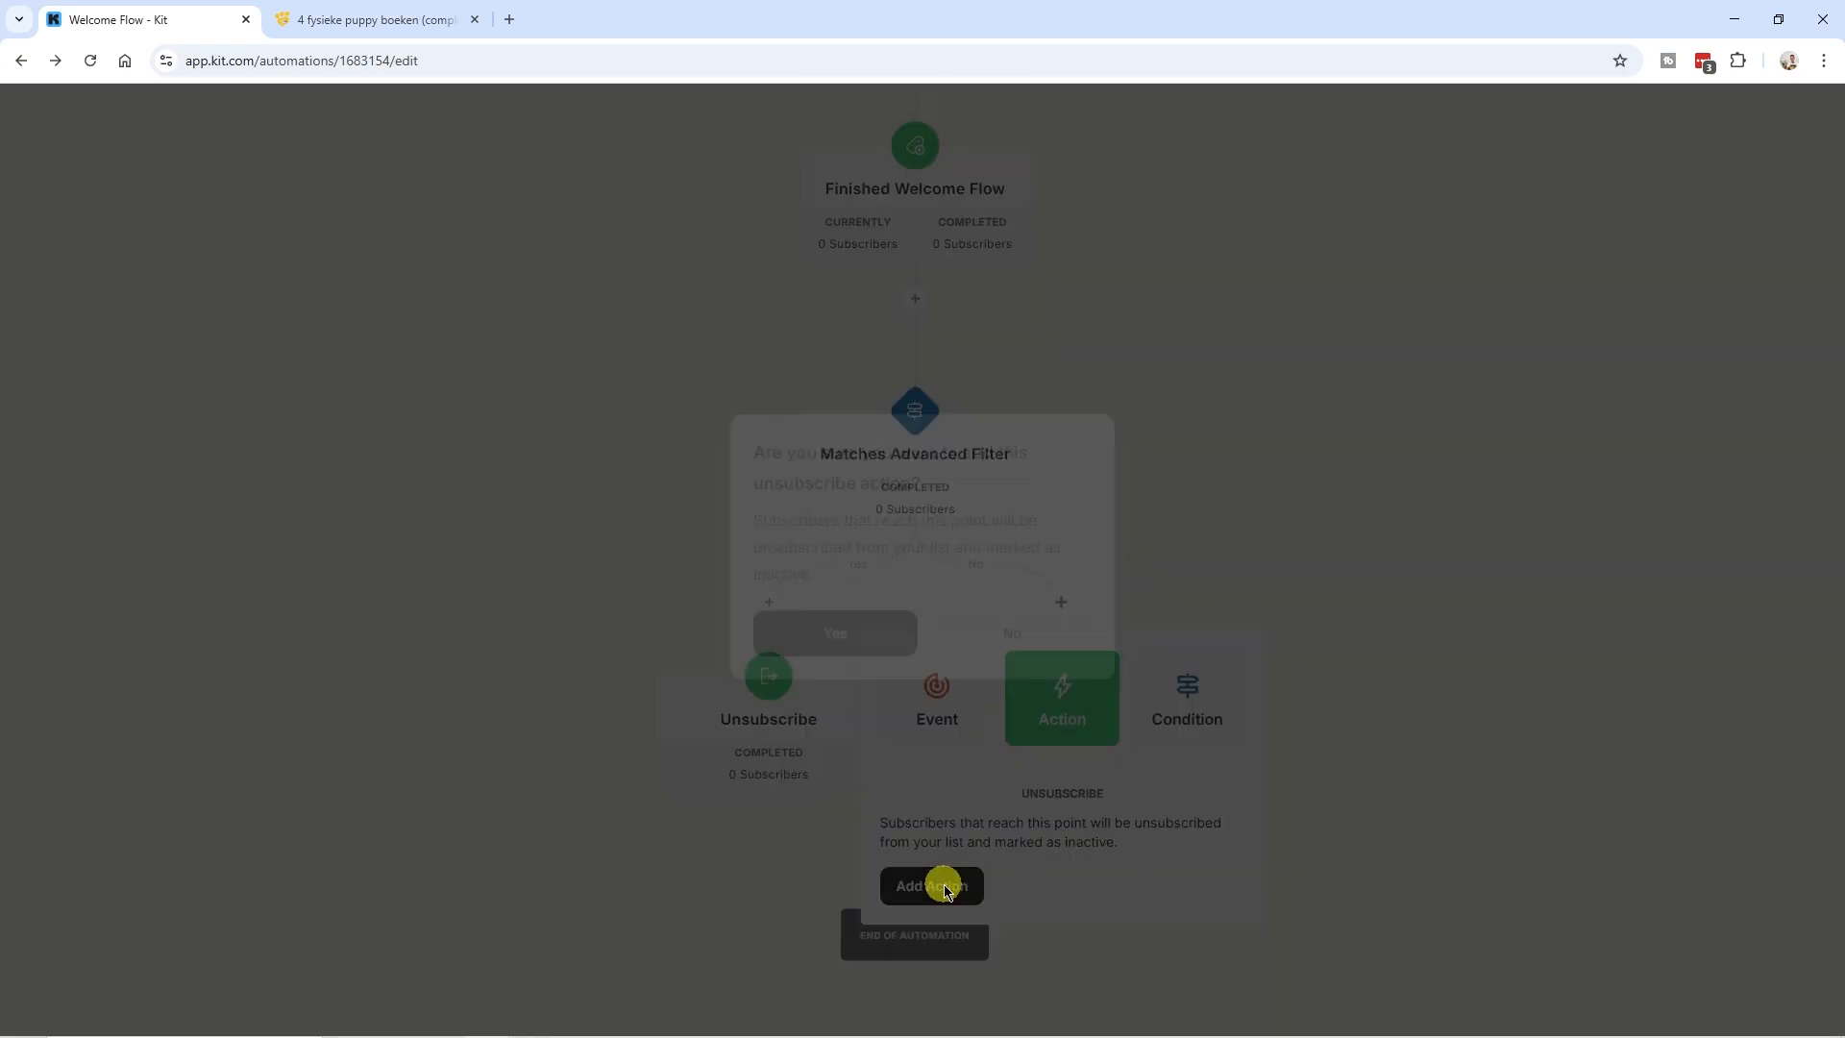
click(896, 647)
- Look over the automation from its end back up to the Welcome Flow sequence and the landing page entry
scroll(858, 807, down, 8)
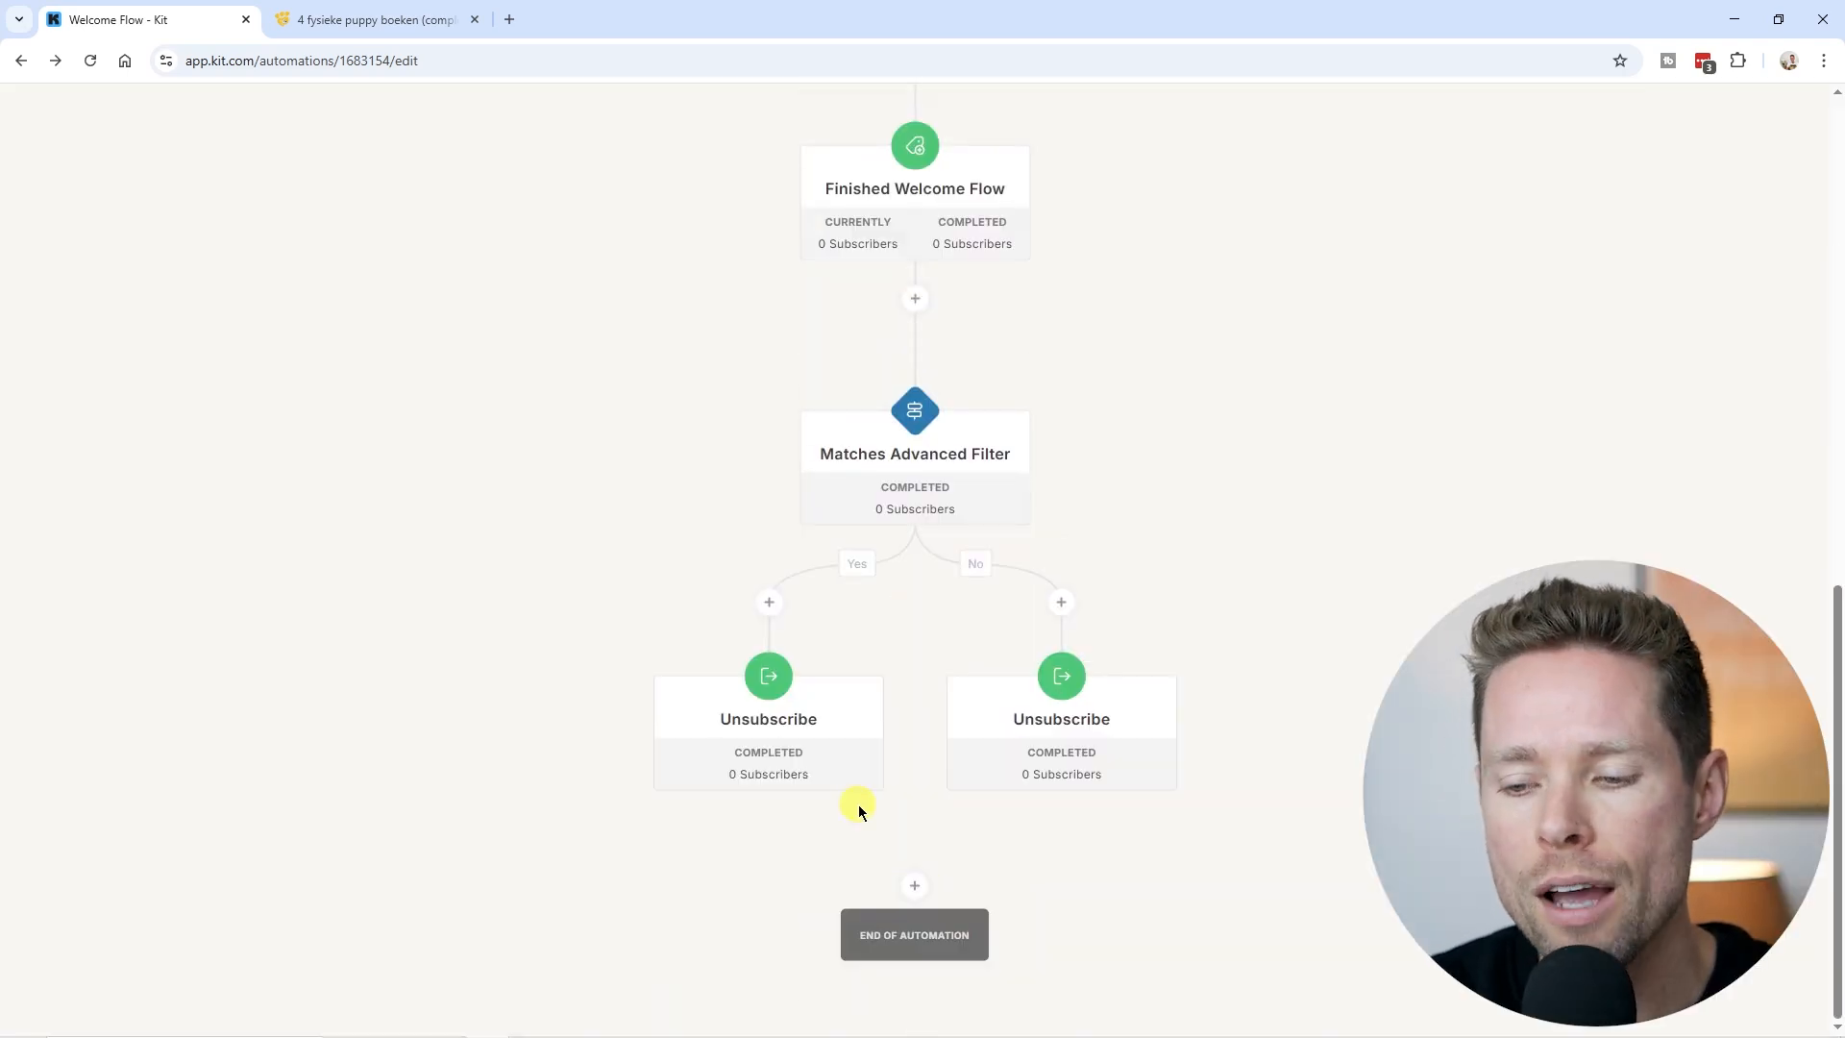
scroll(922, 776, up, 5)
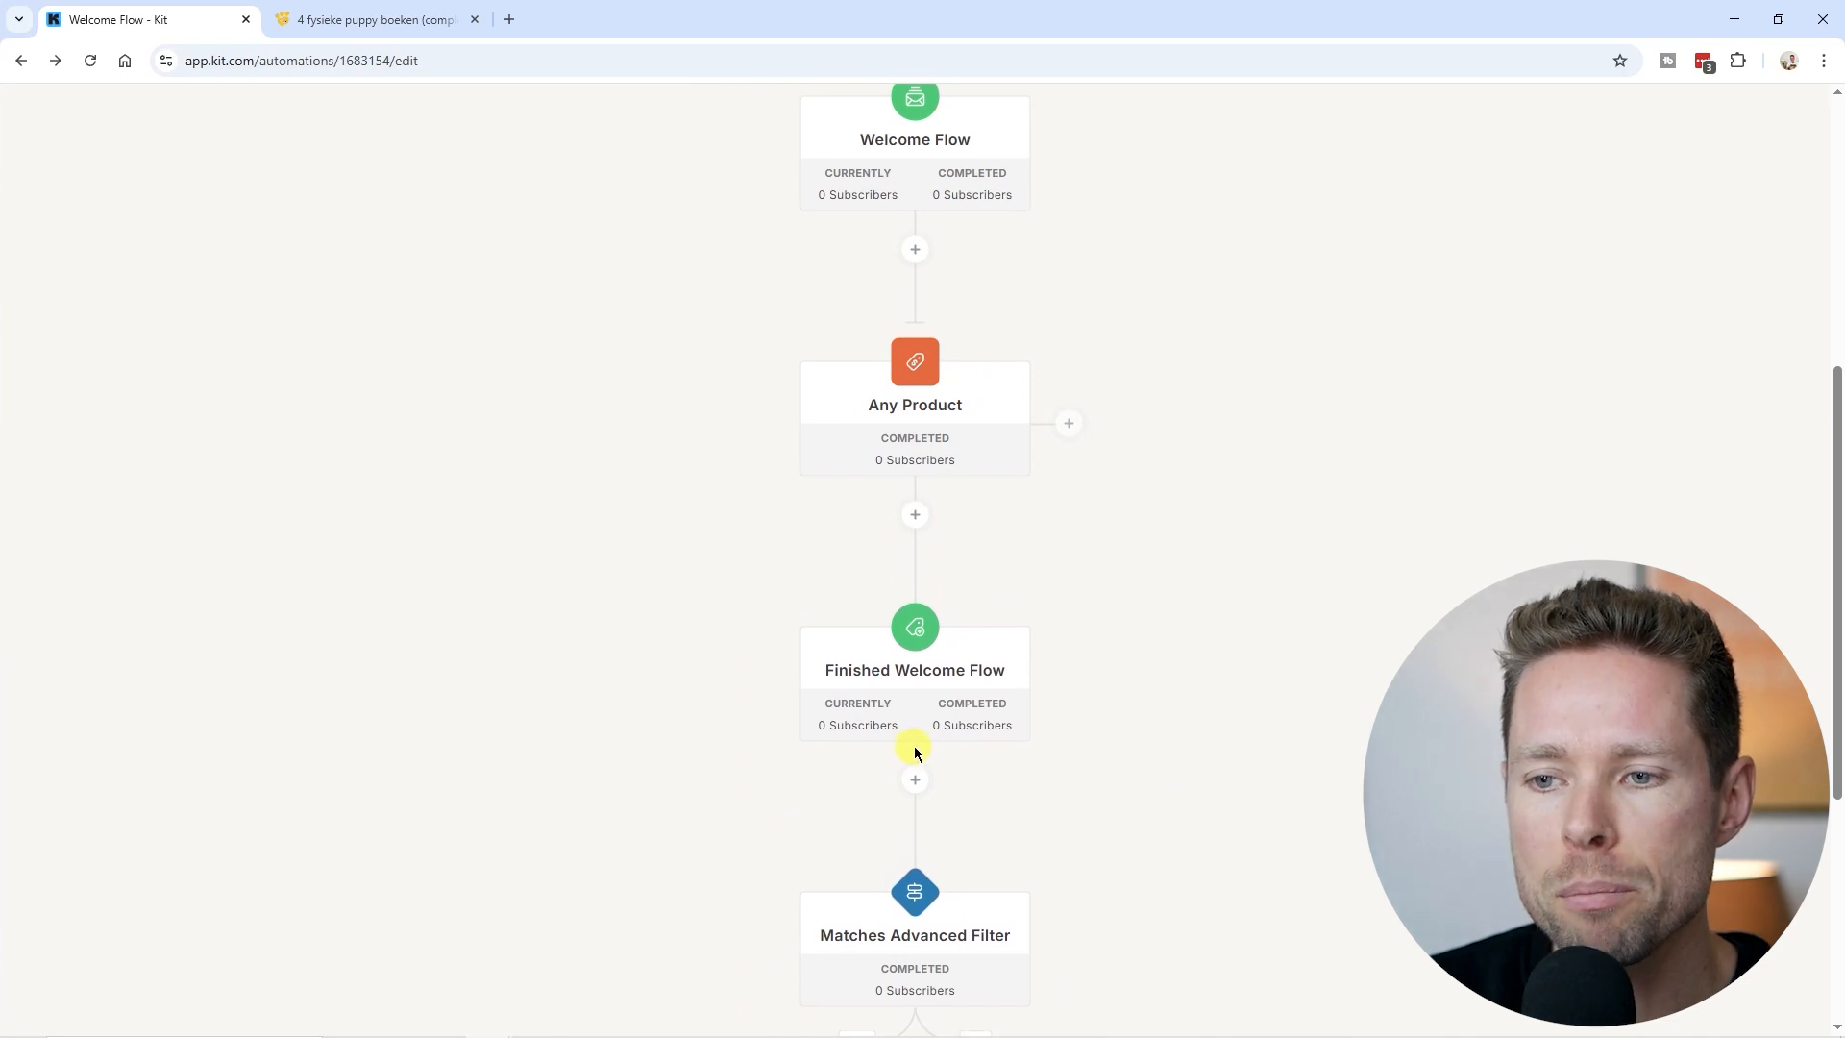
scroll(917, 745, up, 2)
scroll(922, 414, up, 2)
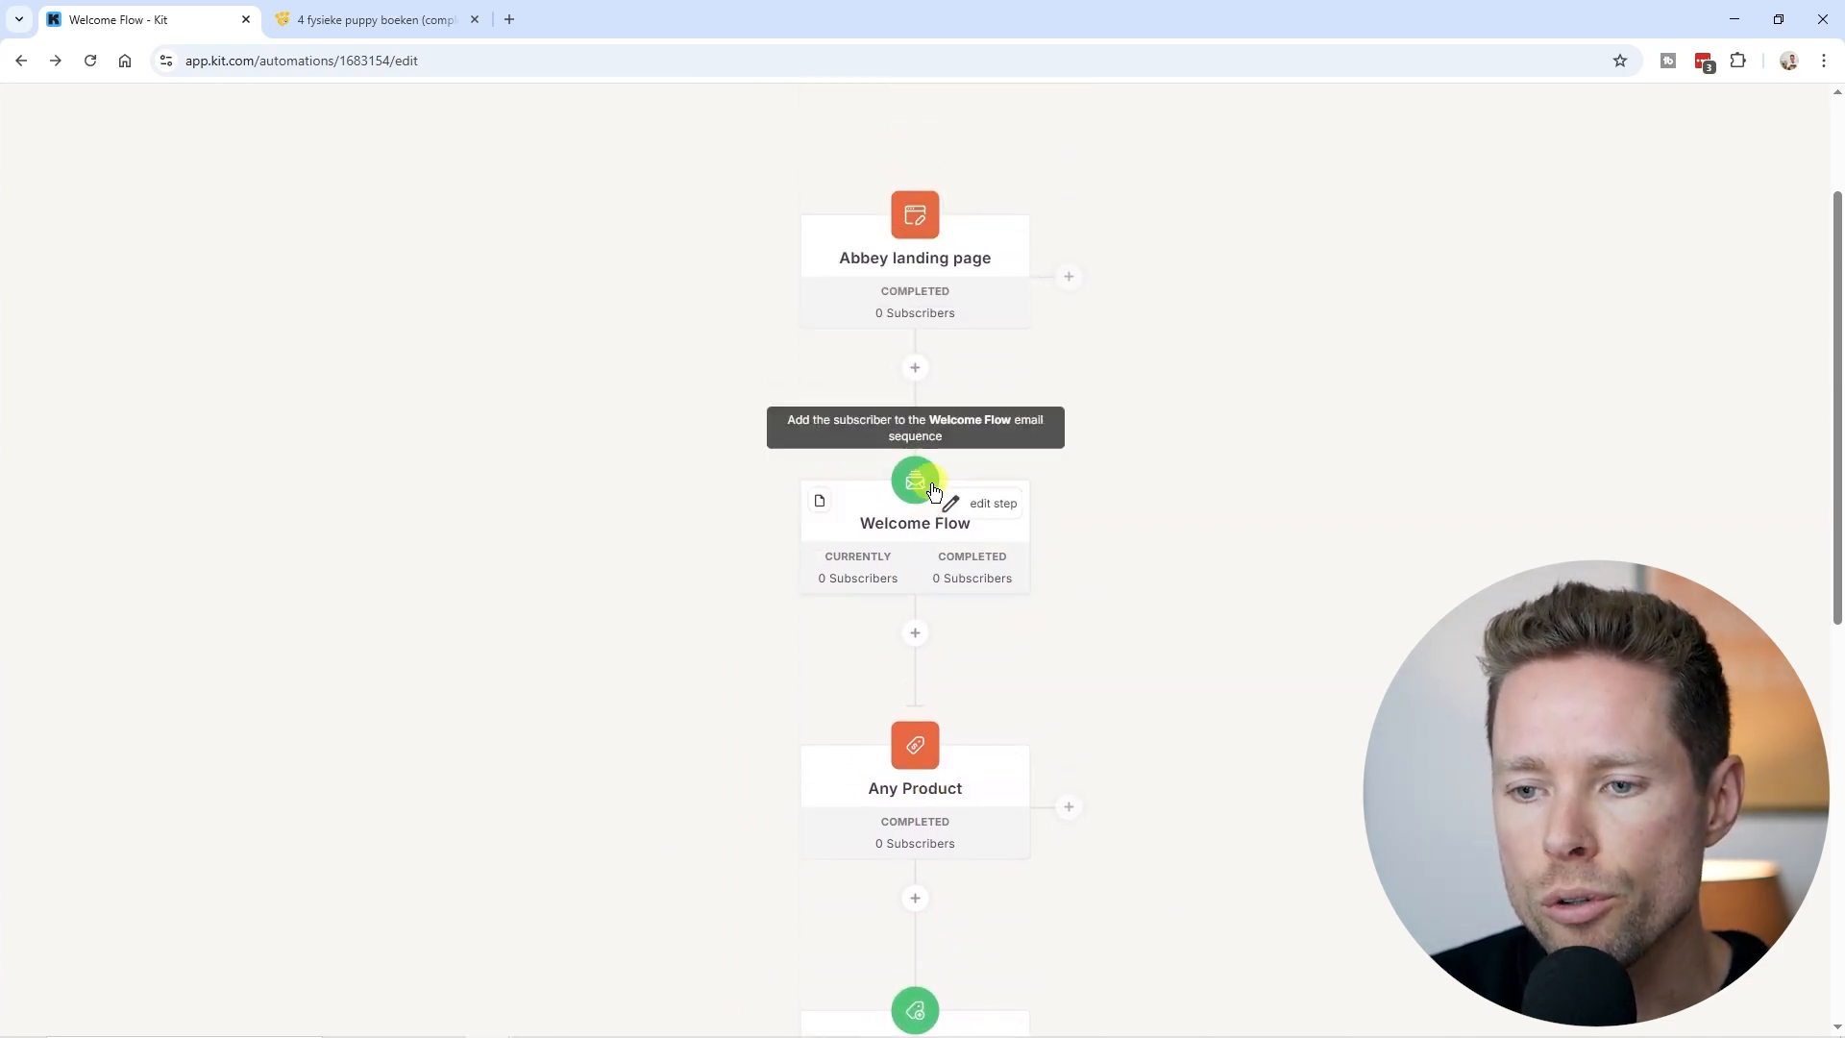
- Check which entry types can be added alongside the Abbey landing page entry, leaving the automation's entries as they are
scroll(951, 553, down, 1)
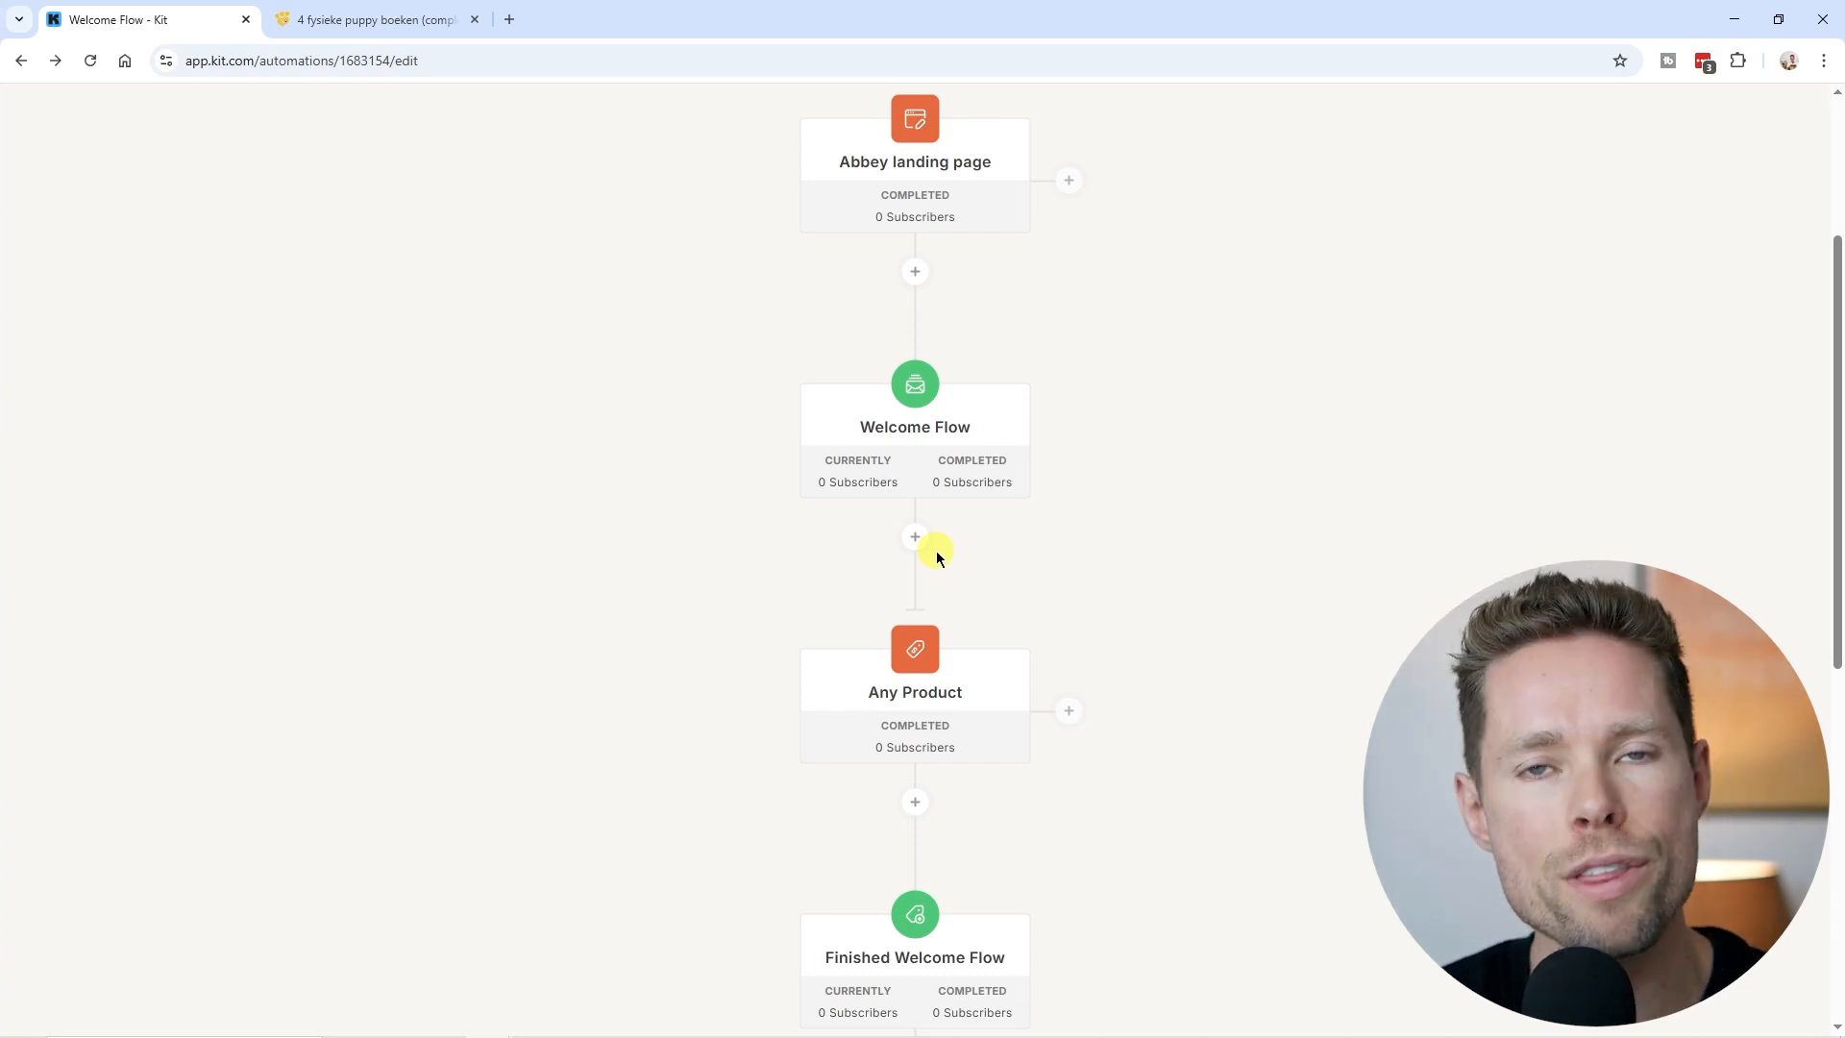
scroll(936, 551, down, 8)
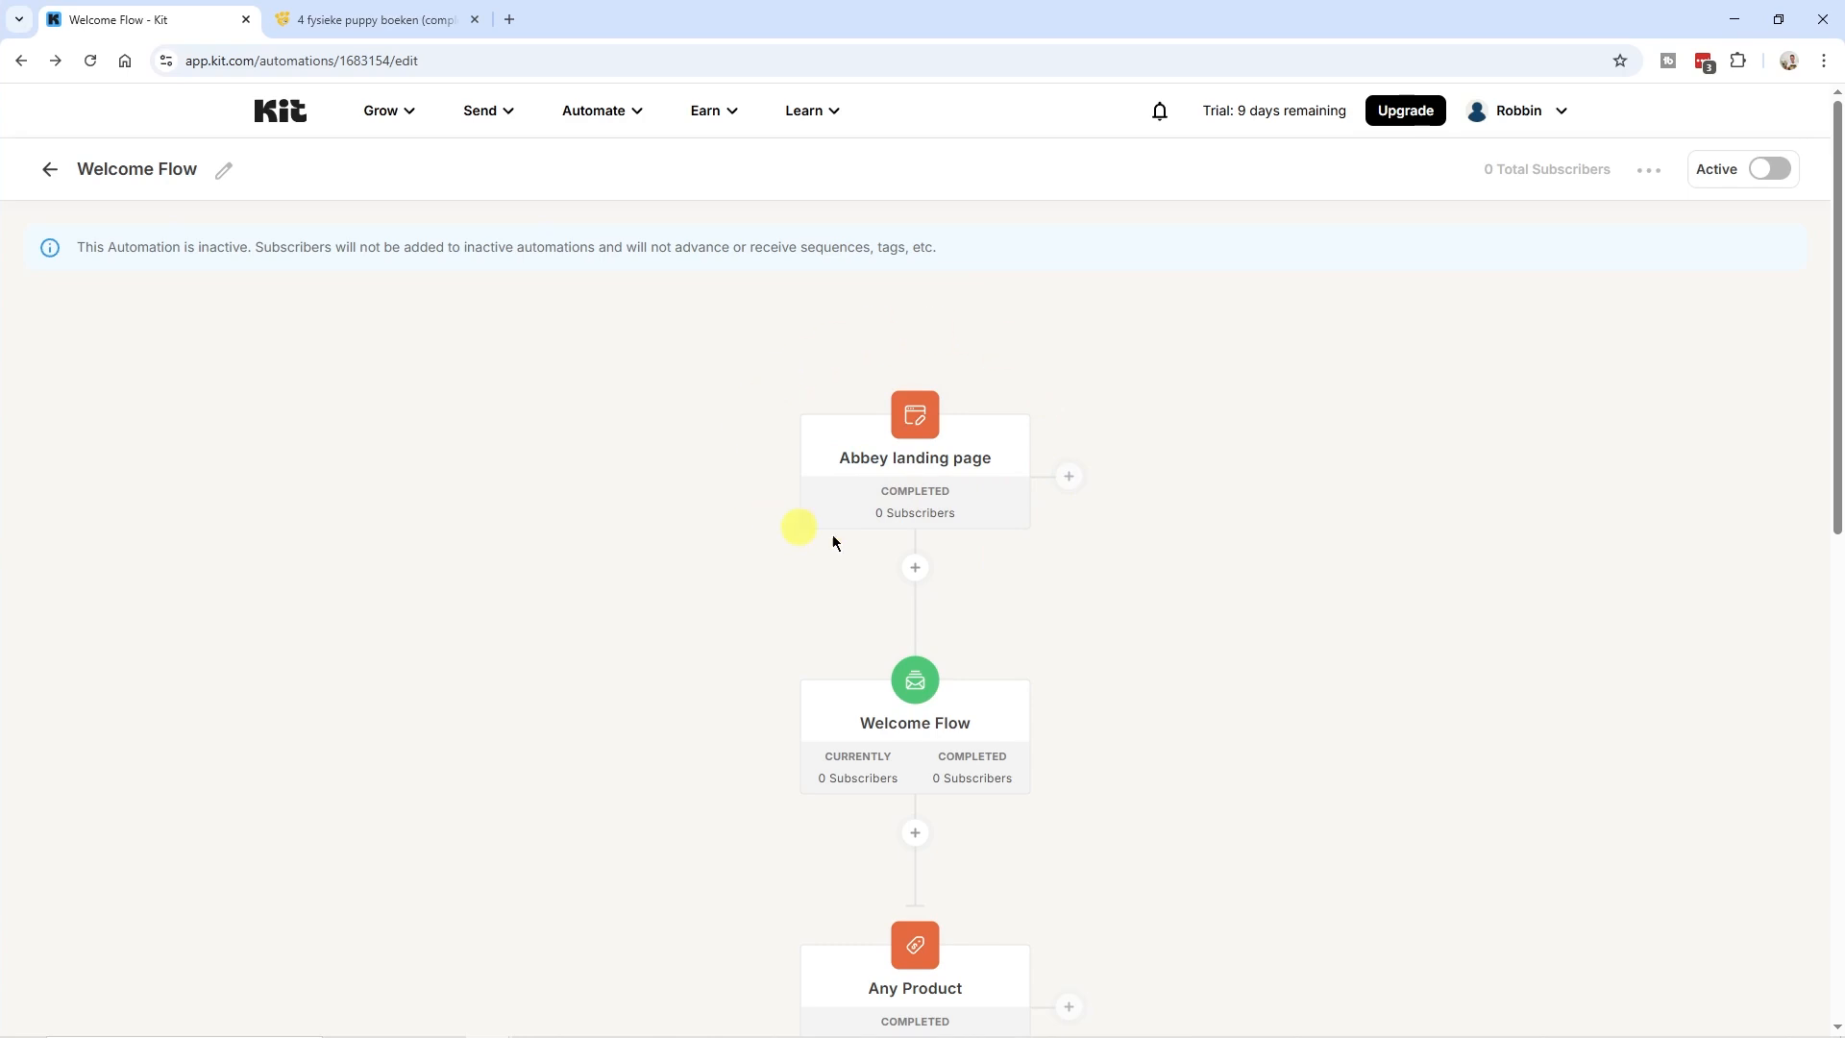
click(1073, 480)
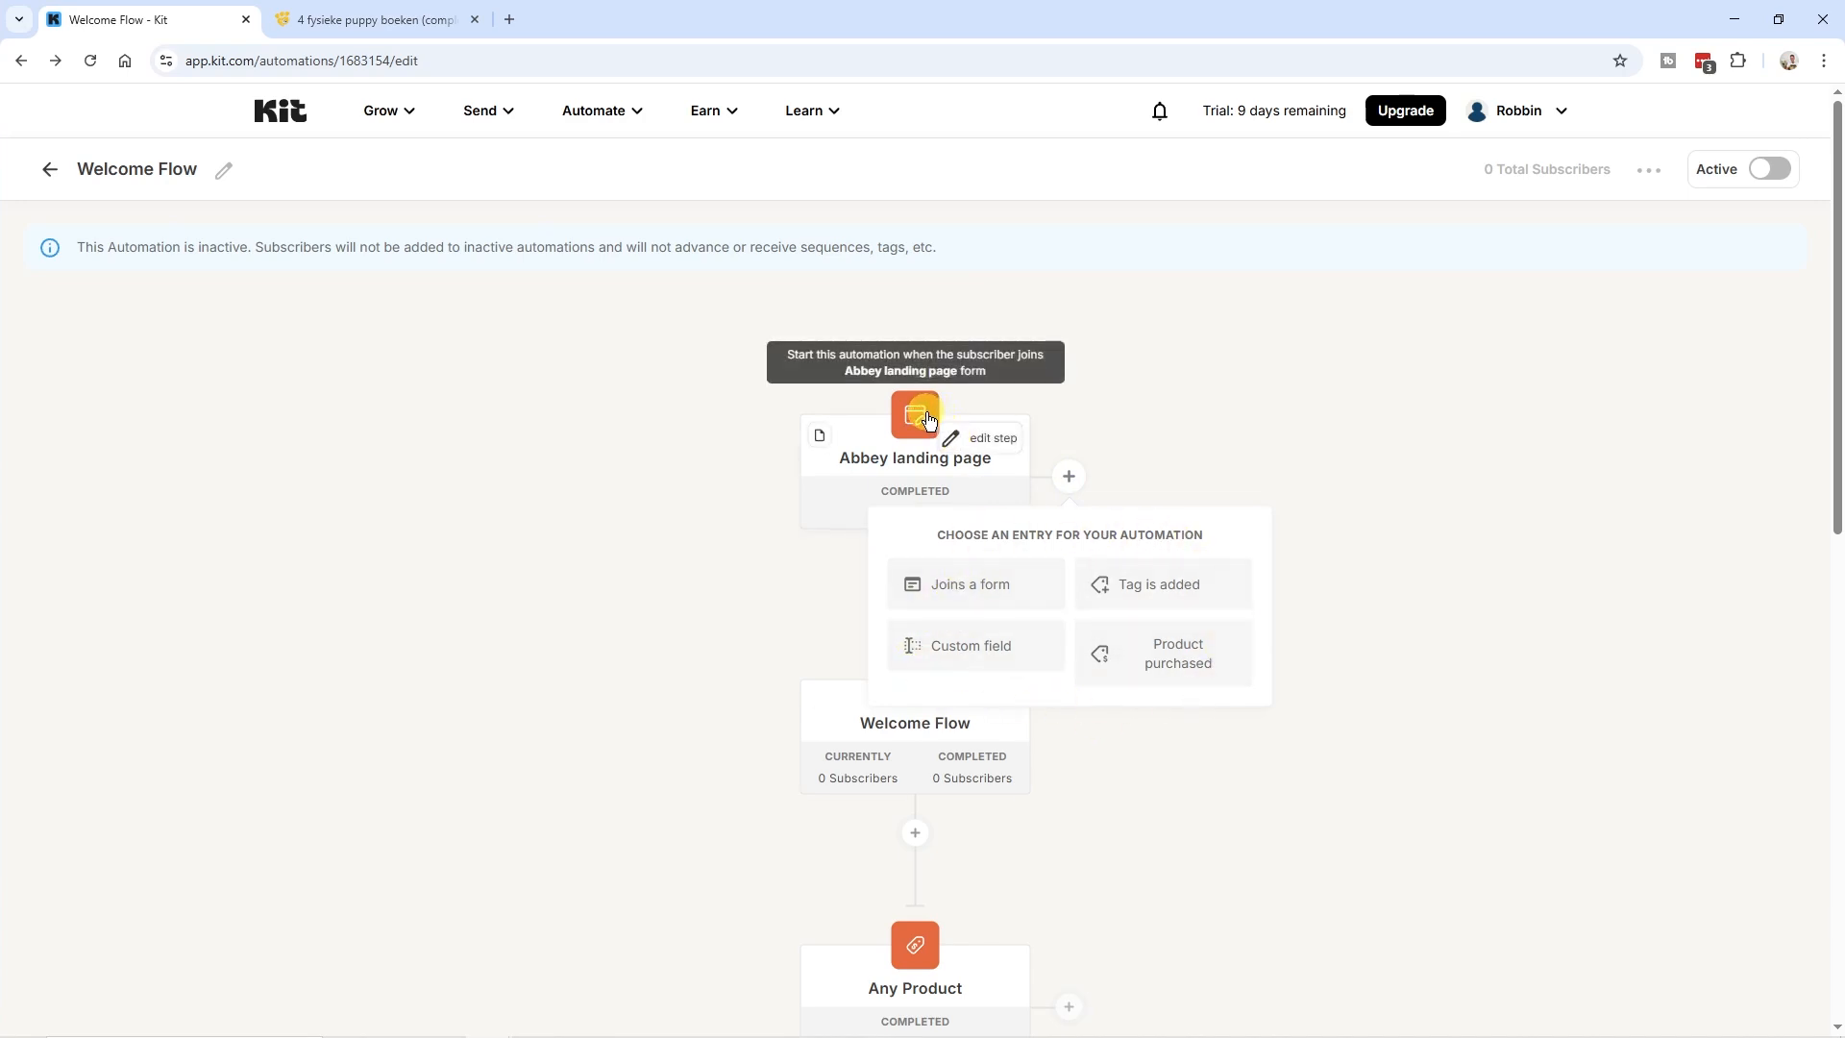
click(1249, 440)
- View the action options for inserting a step between the Abbey landing page entry and the Welcome Flow sequence
scroll(911, 442, down, 3)
scroll(918, 404, up, 1)
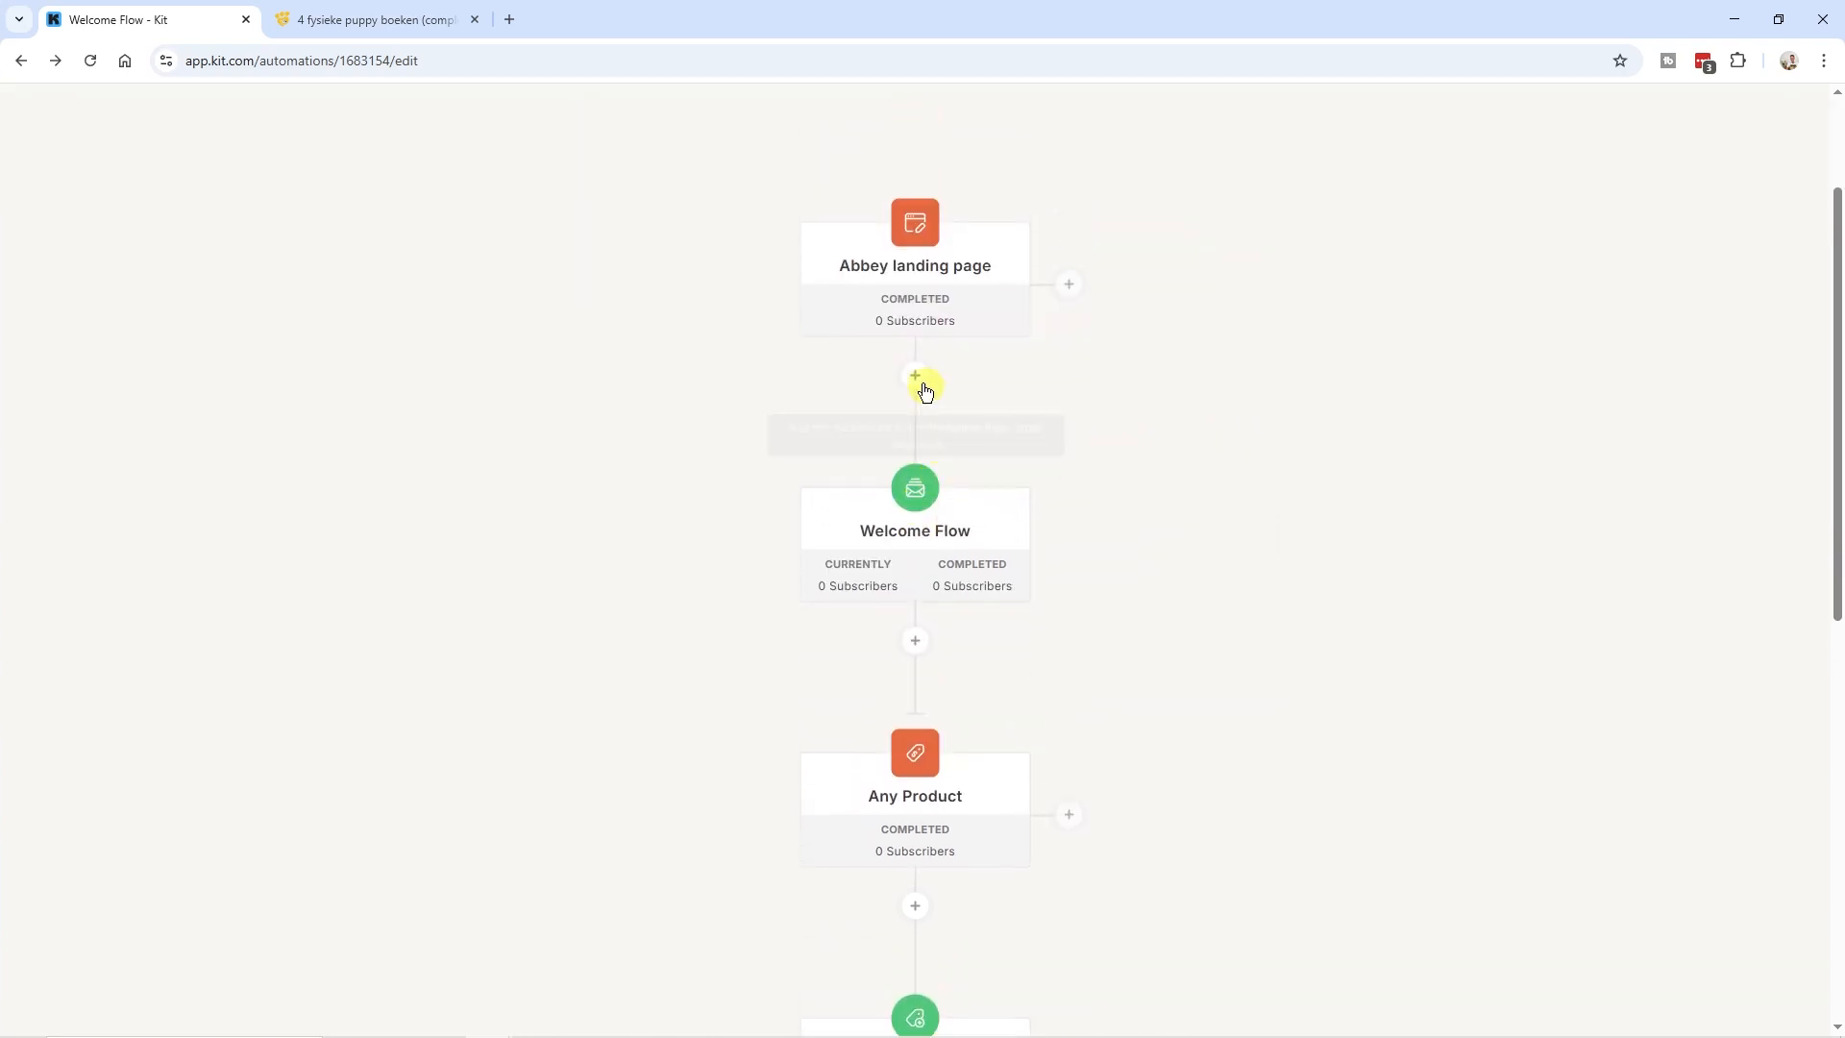
click(916, 377)
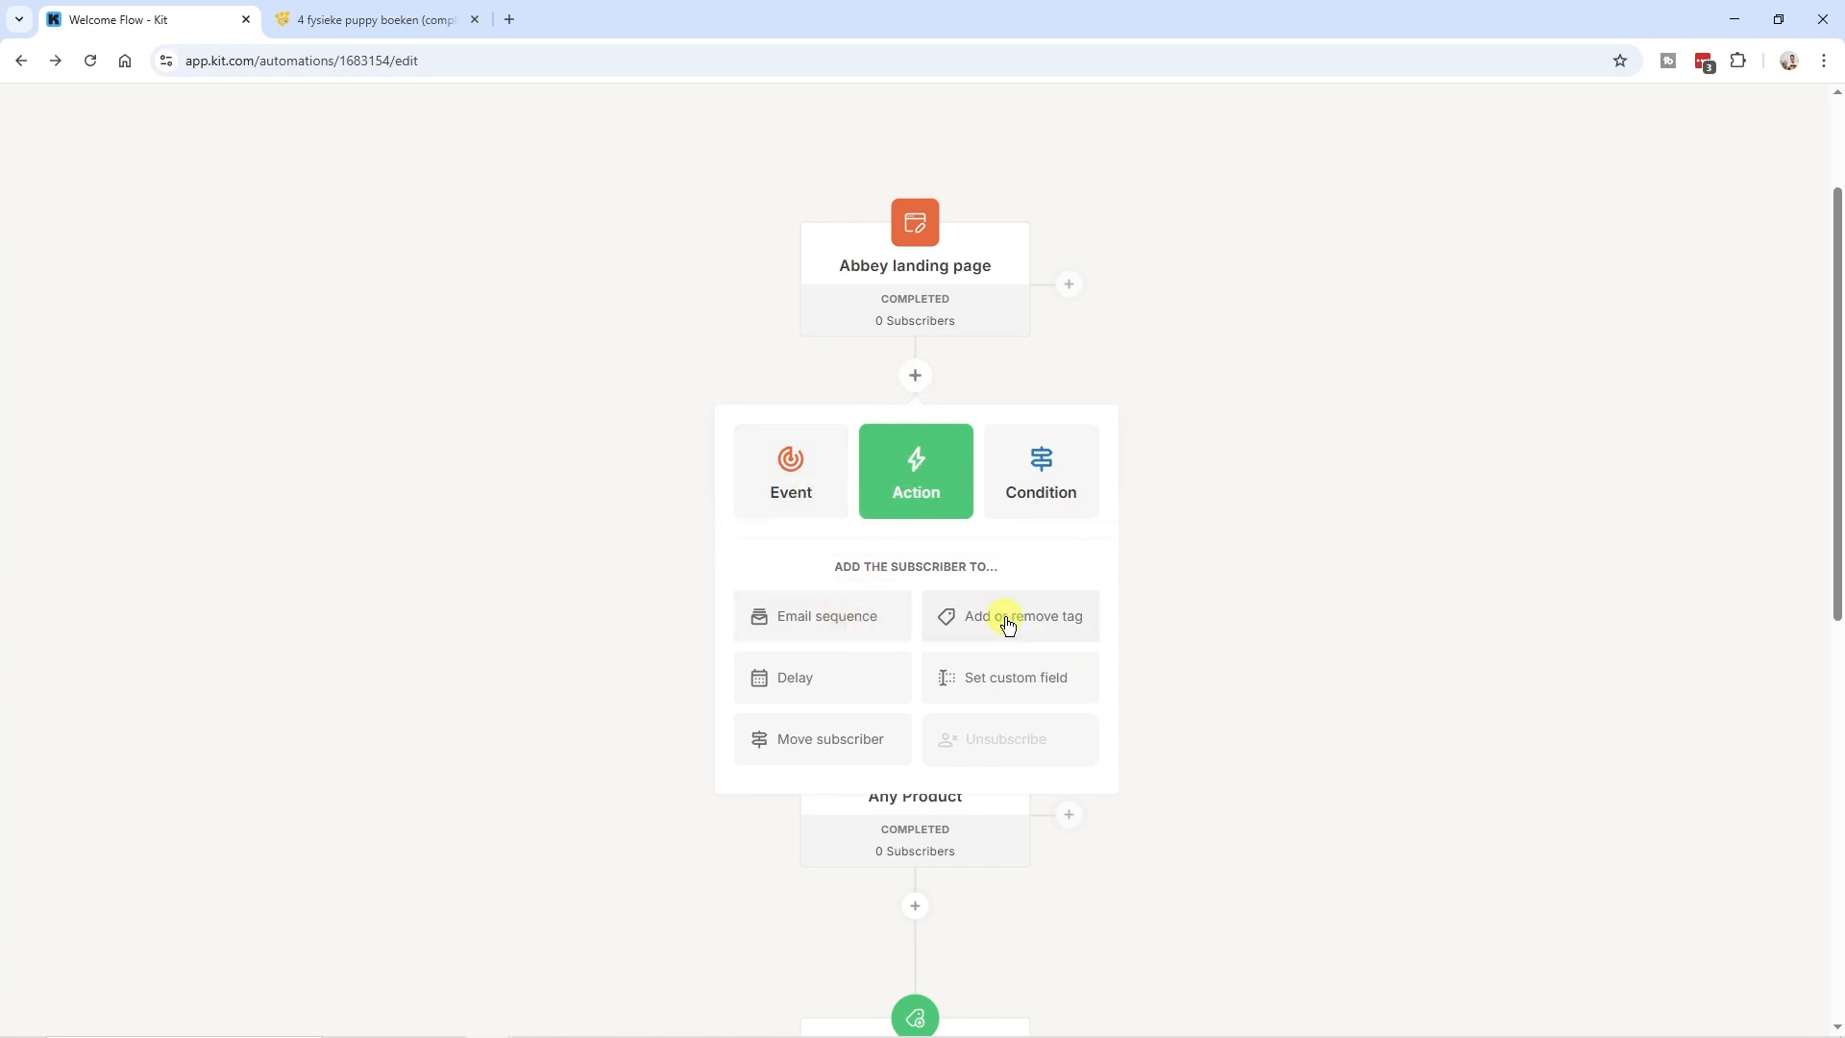
click(843, 627)
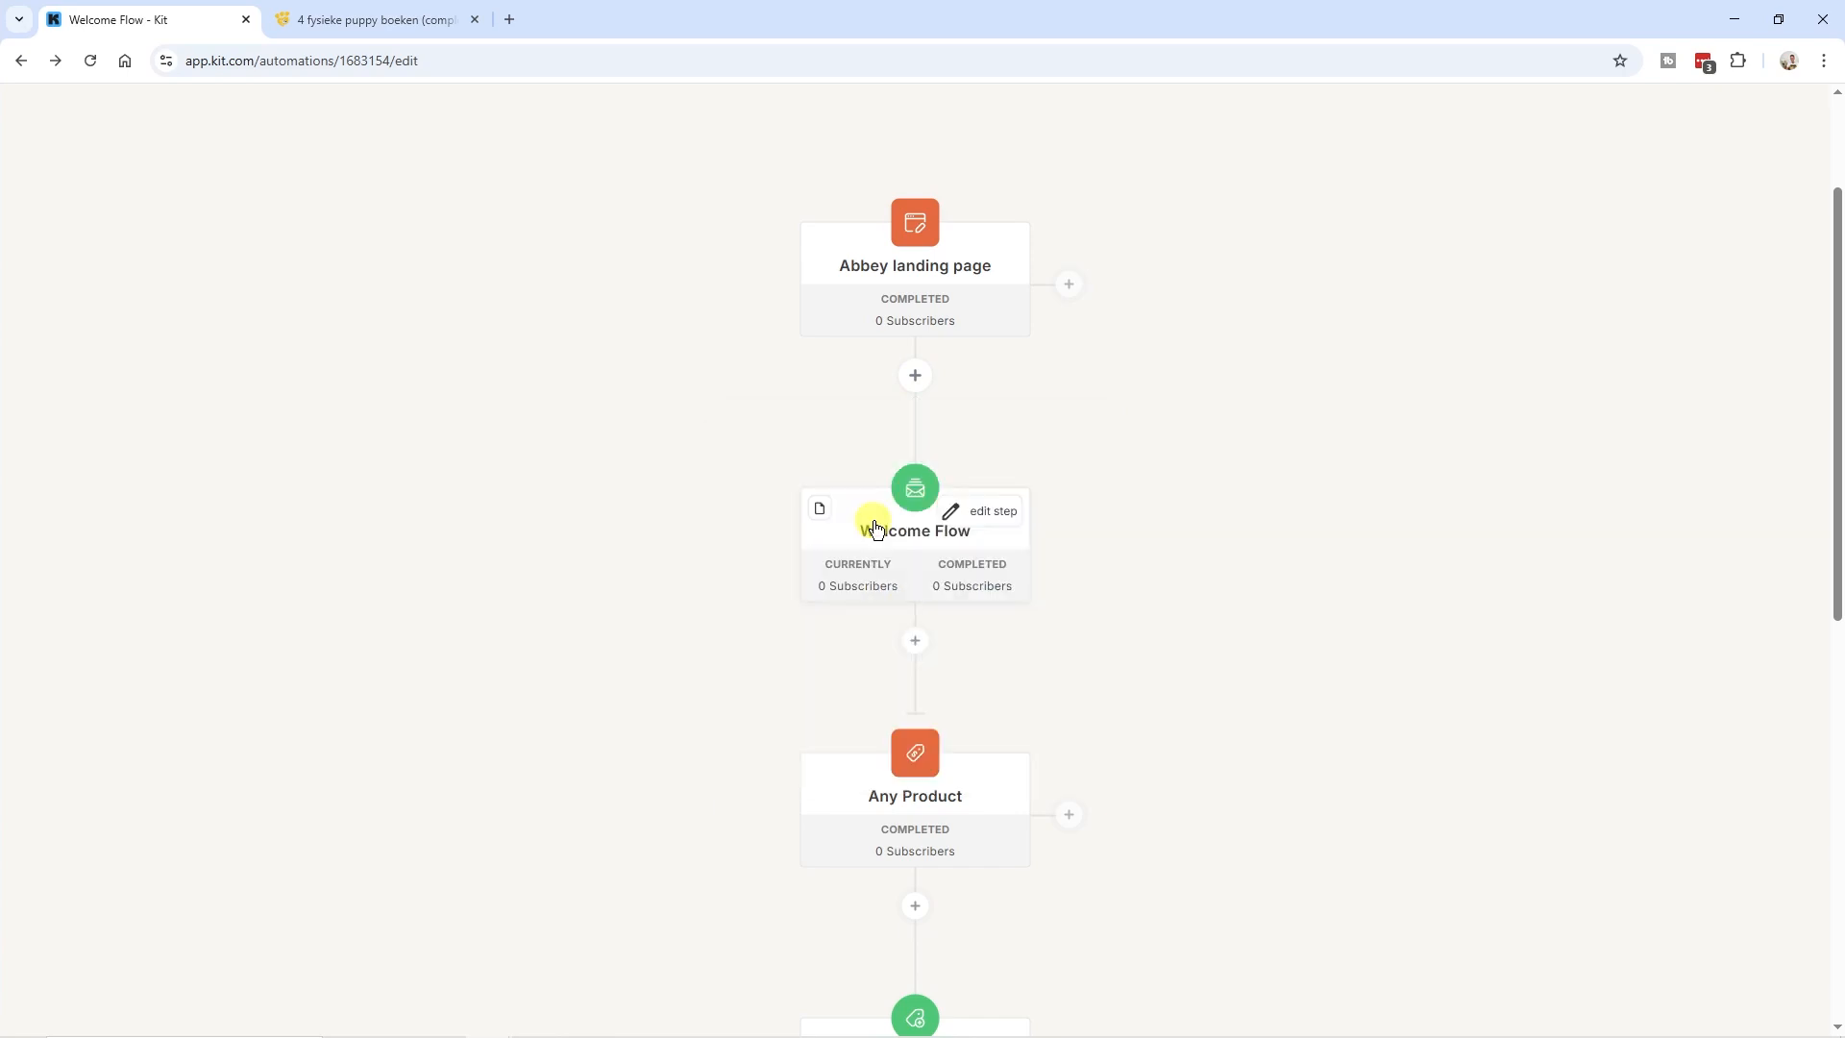
- Open the Welcome Flow email sequence, look over its welcome email and list of emails, and return to the automation
click(874, 521)
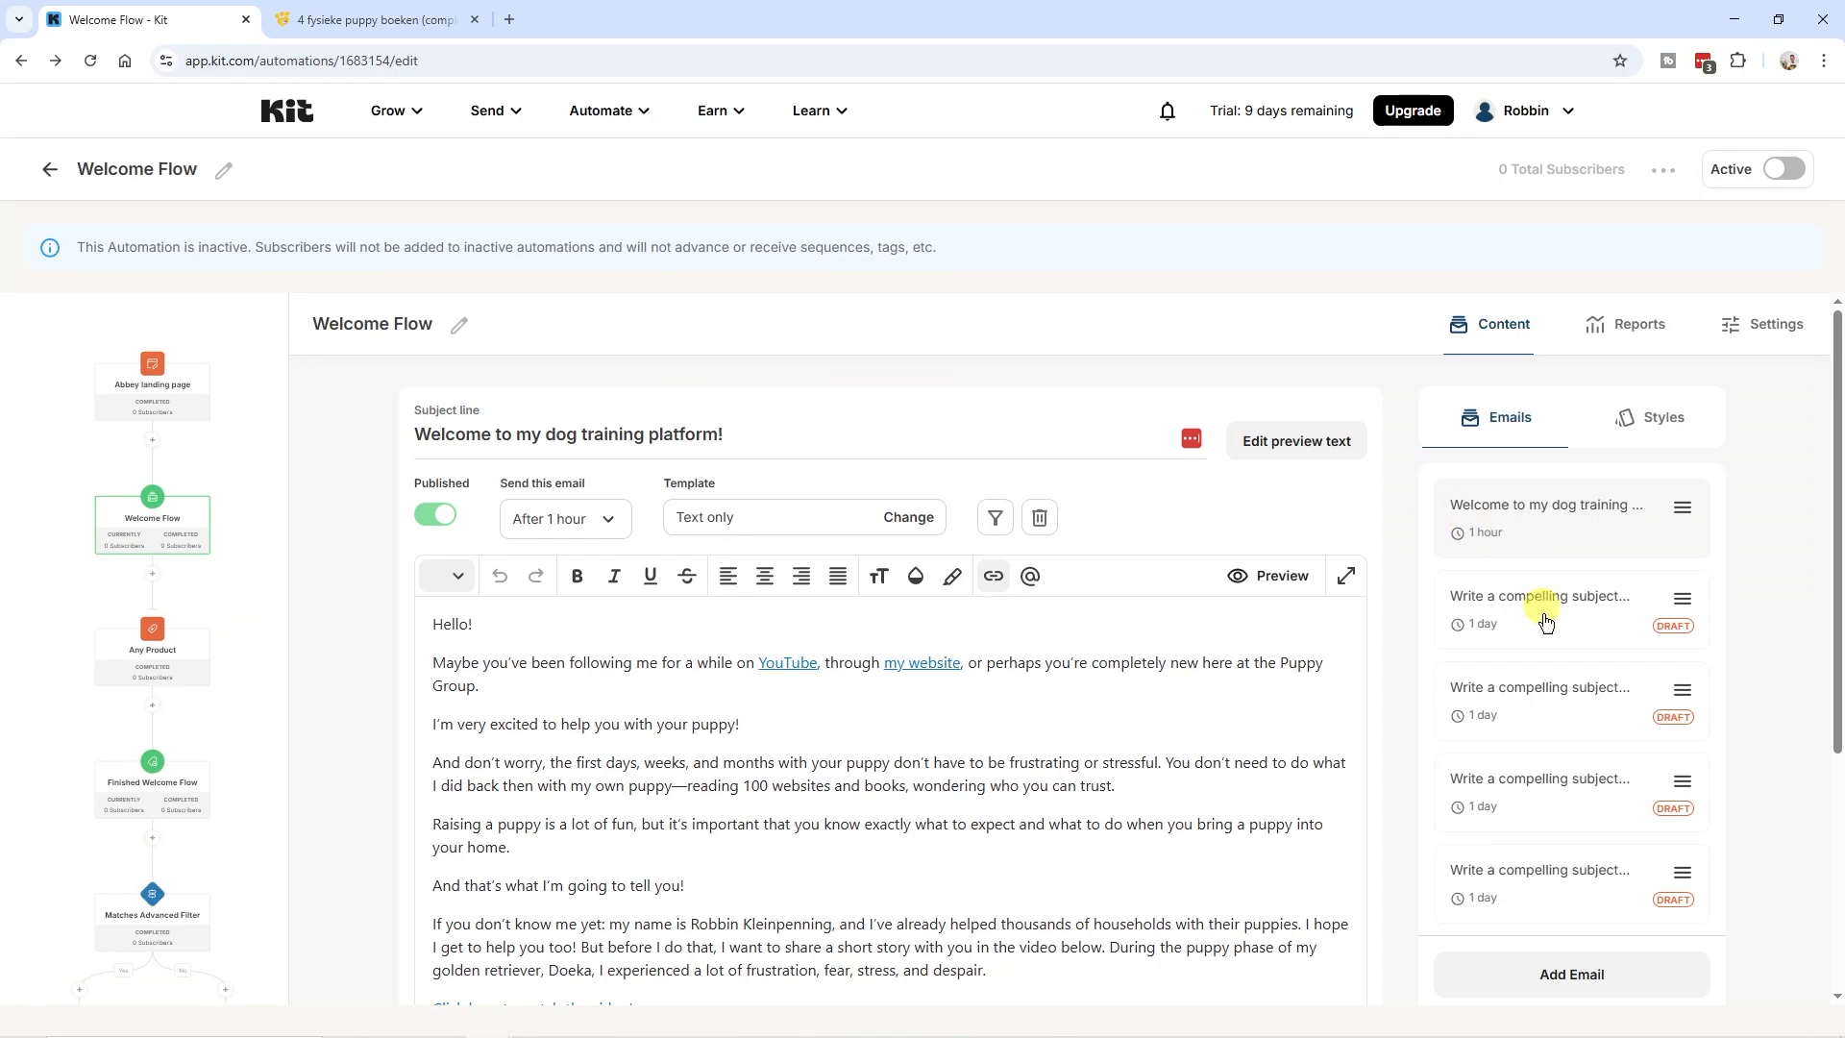
scroll(1617, 764, down, 3)
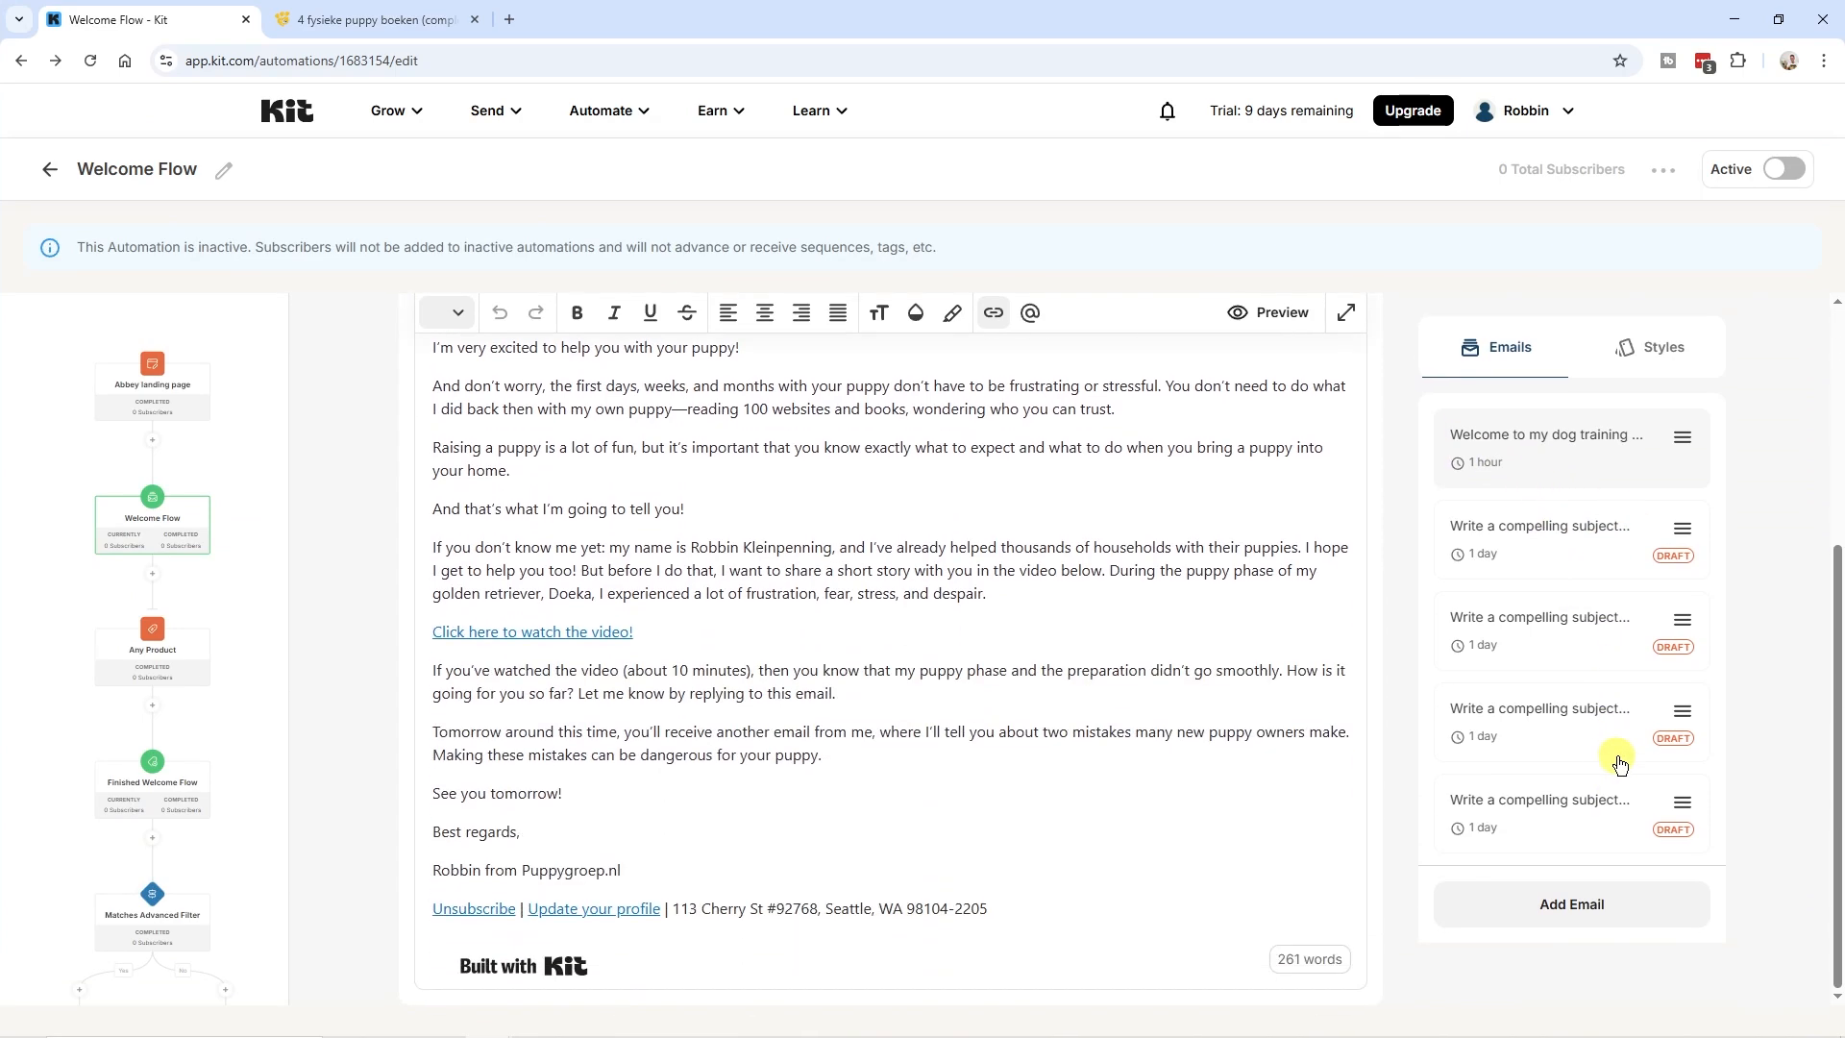
scroll(1614, 761, up, 3)
click(39, 372)
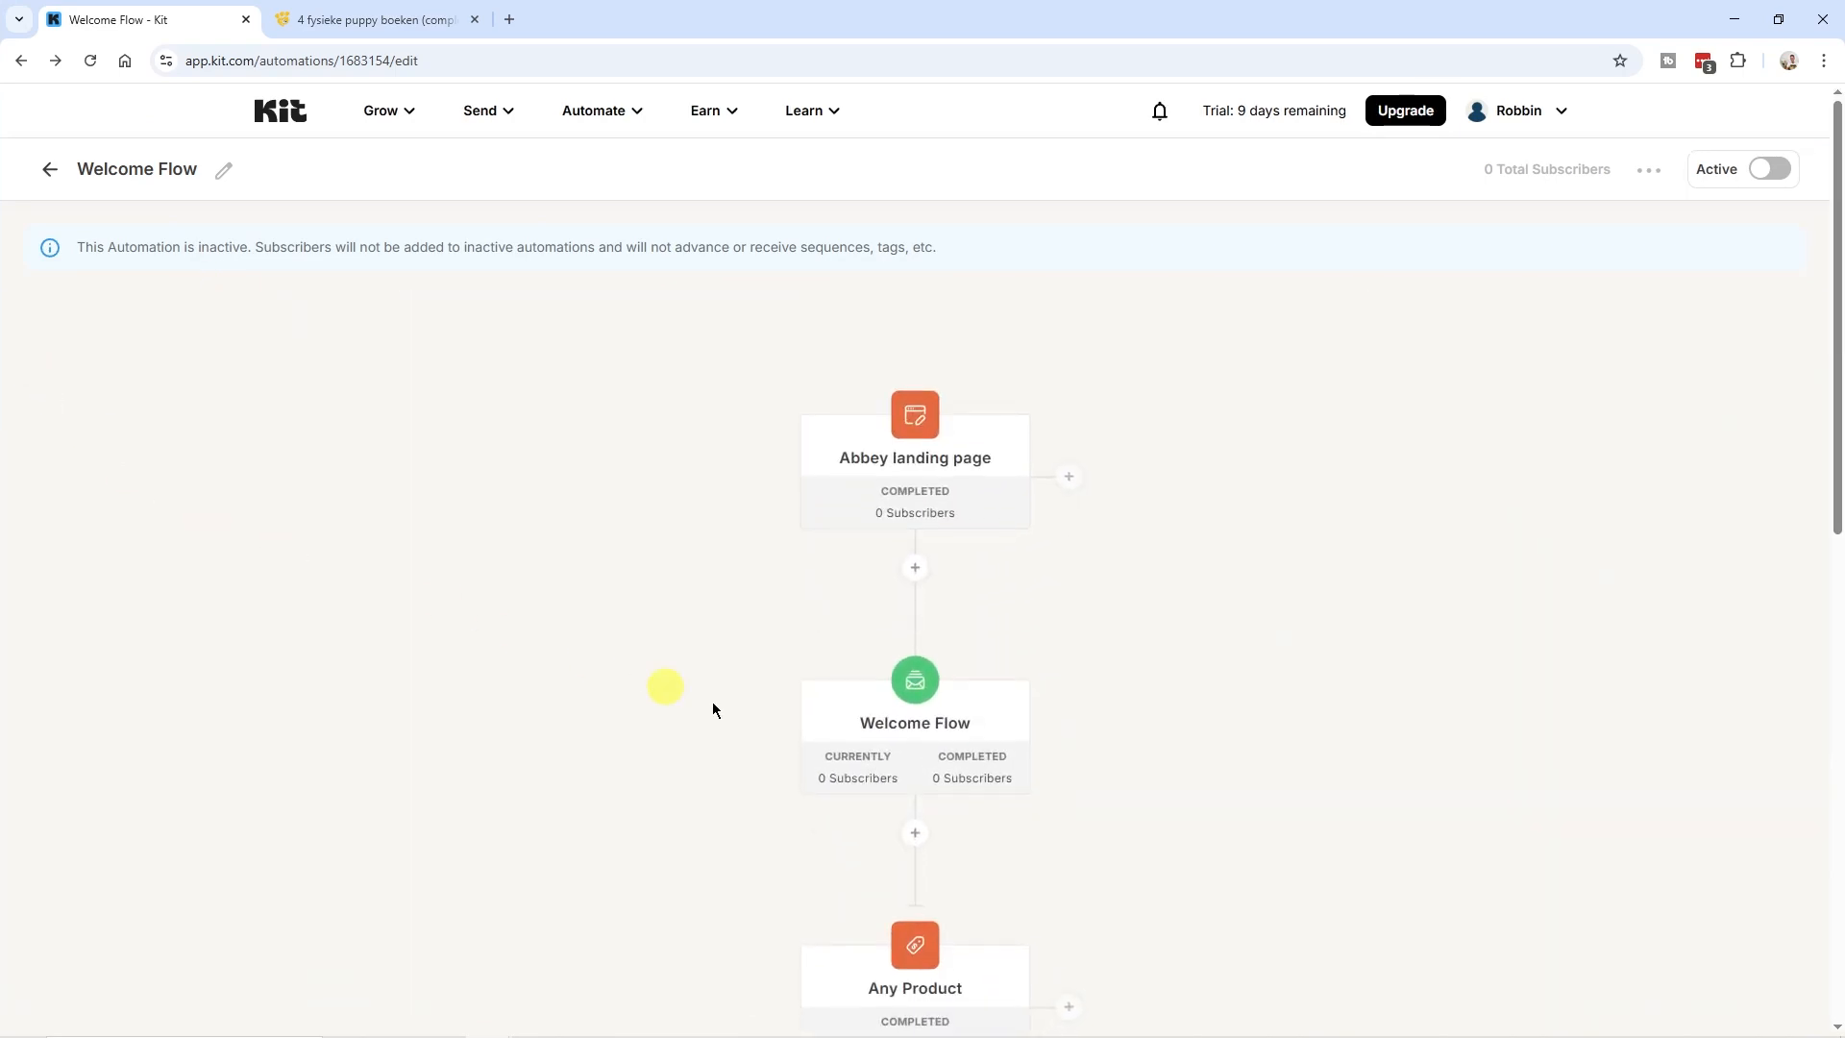
- View the event options for a step between the Welcome Flow sequence and the Any Product event, without adding one
scroll(630, 673, down, 4)
scroll(932, 486, up, 2)
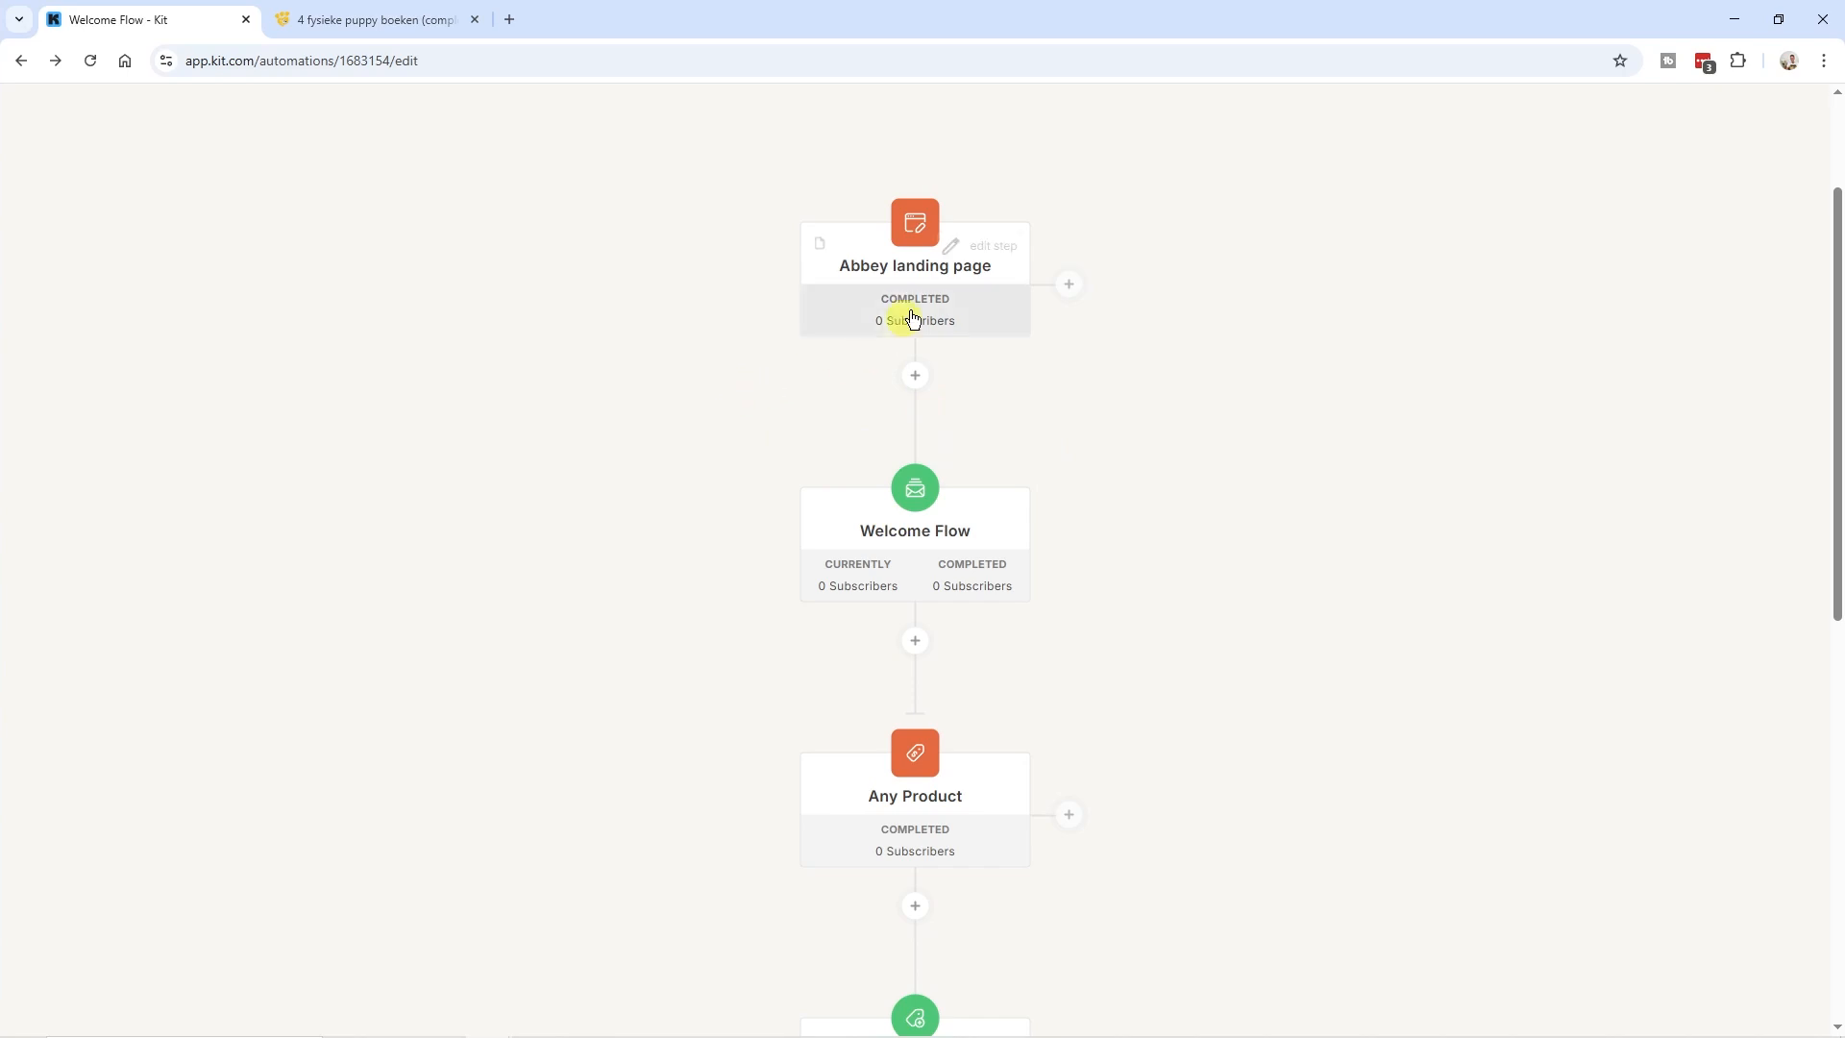
scroll(923, 481, down, 3)
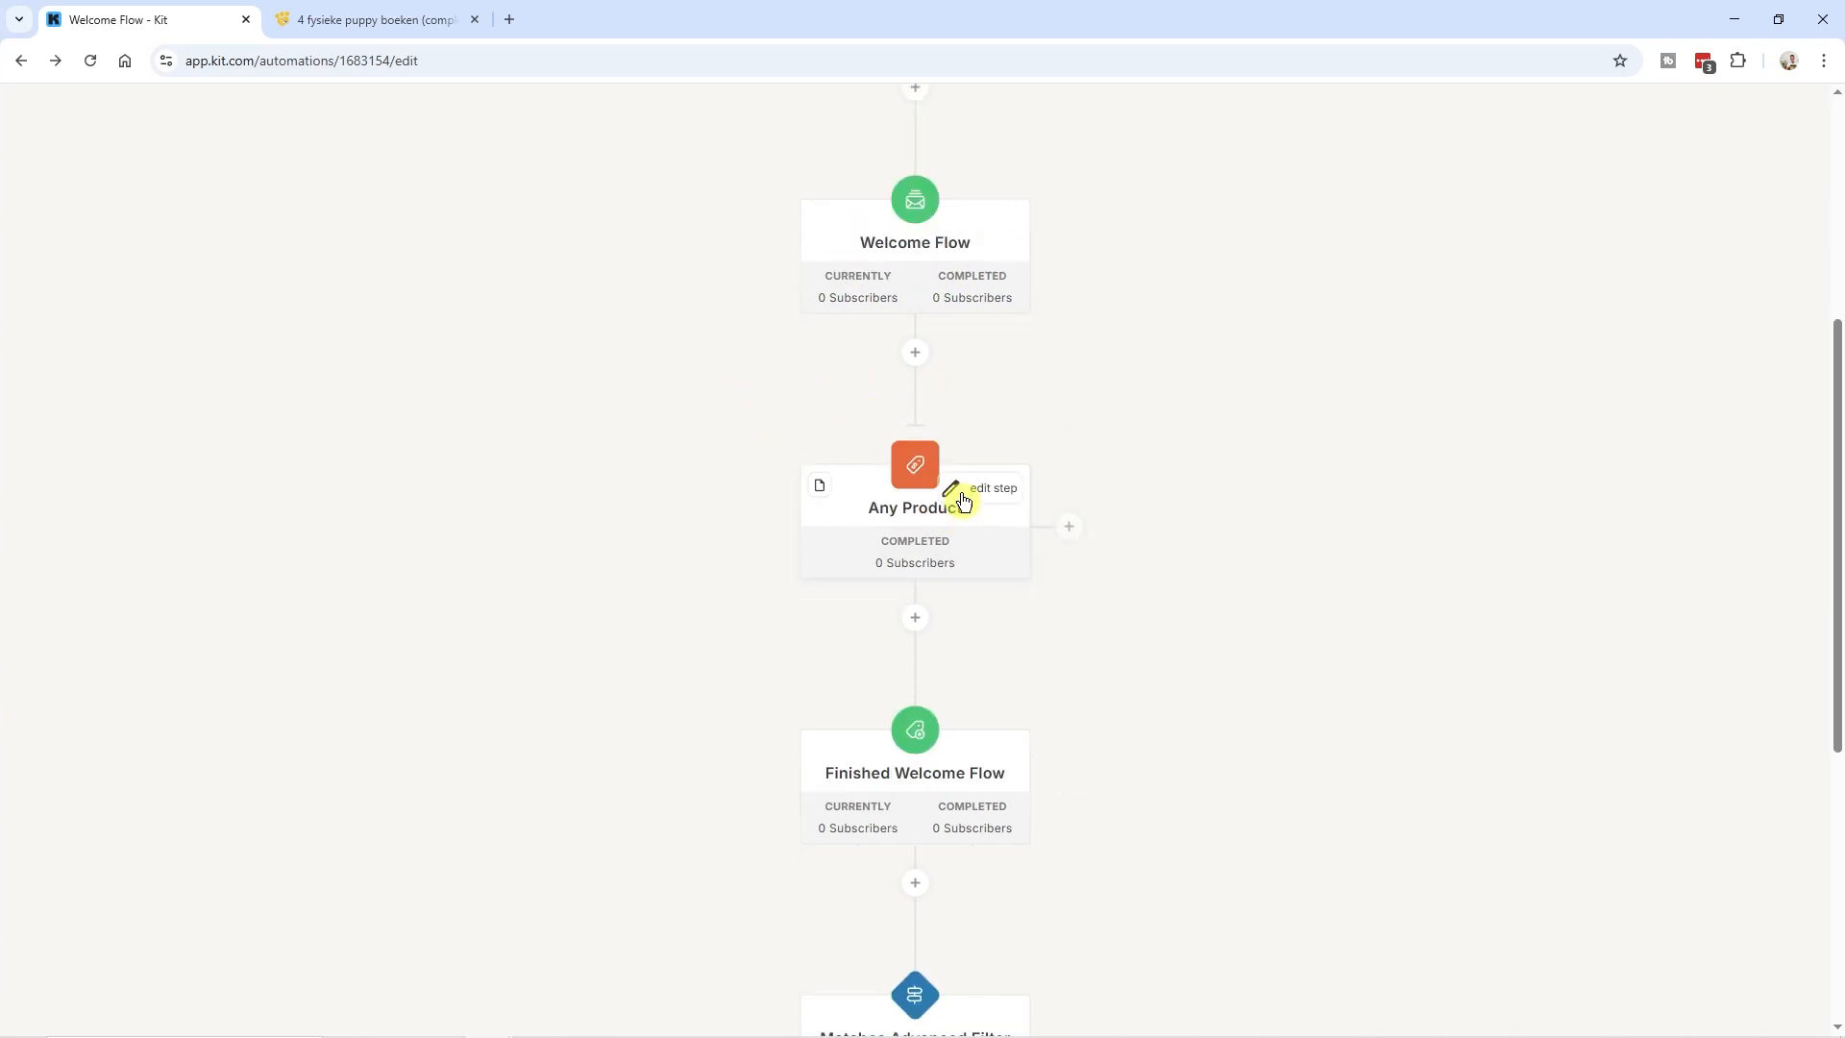
click(915, 355)
click(833, 489)
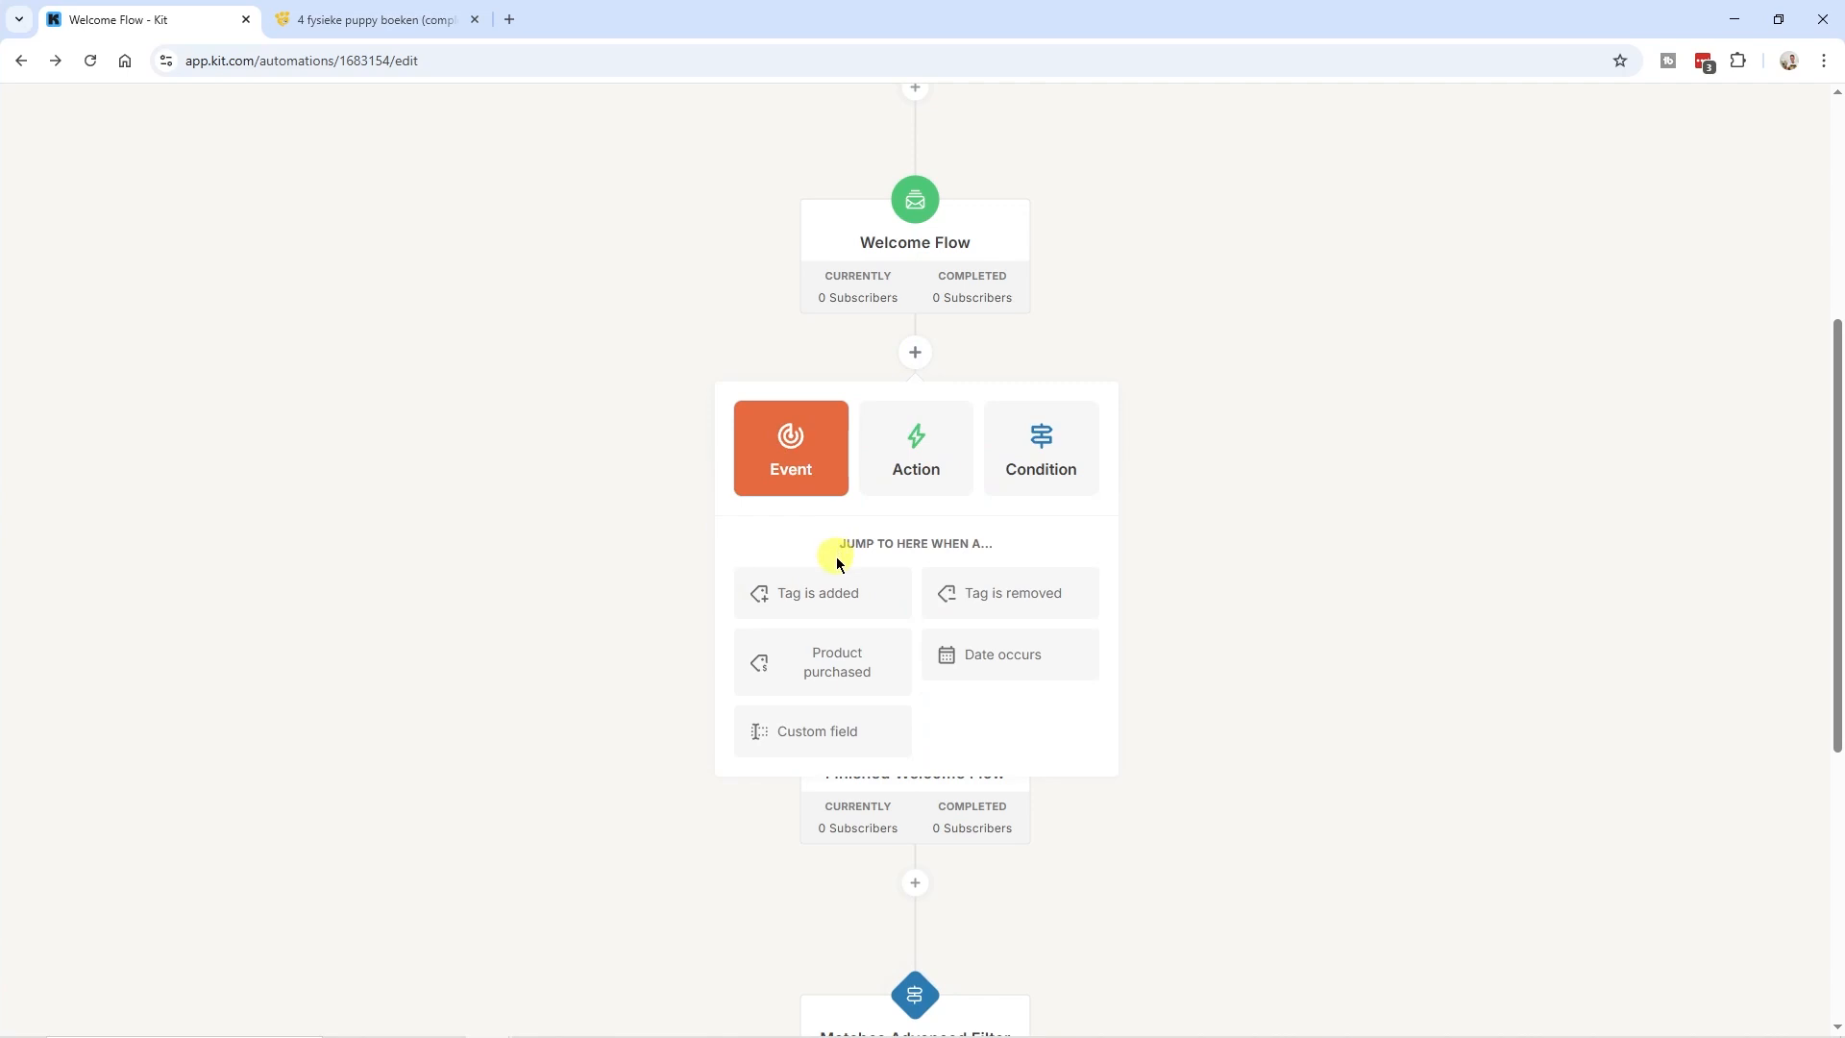
drag(832, 570, 1005, 549)
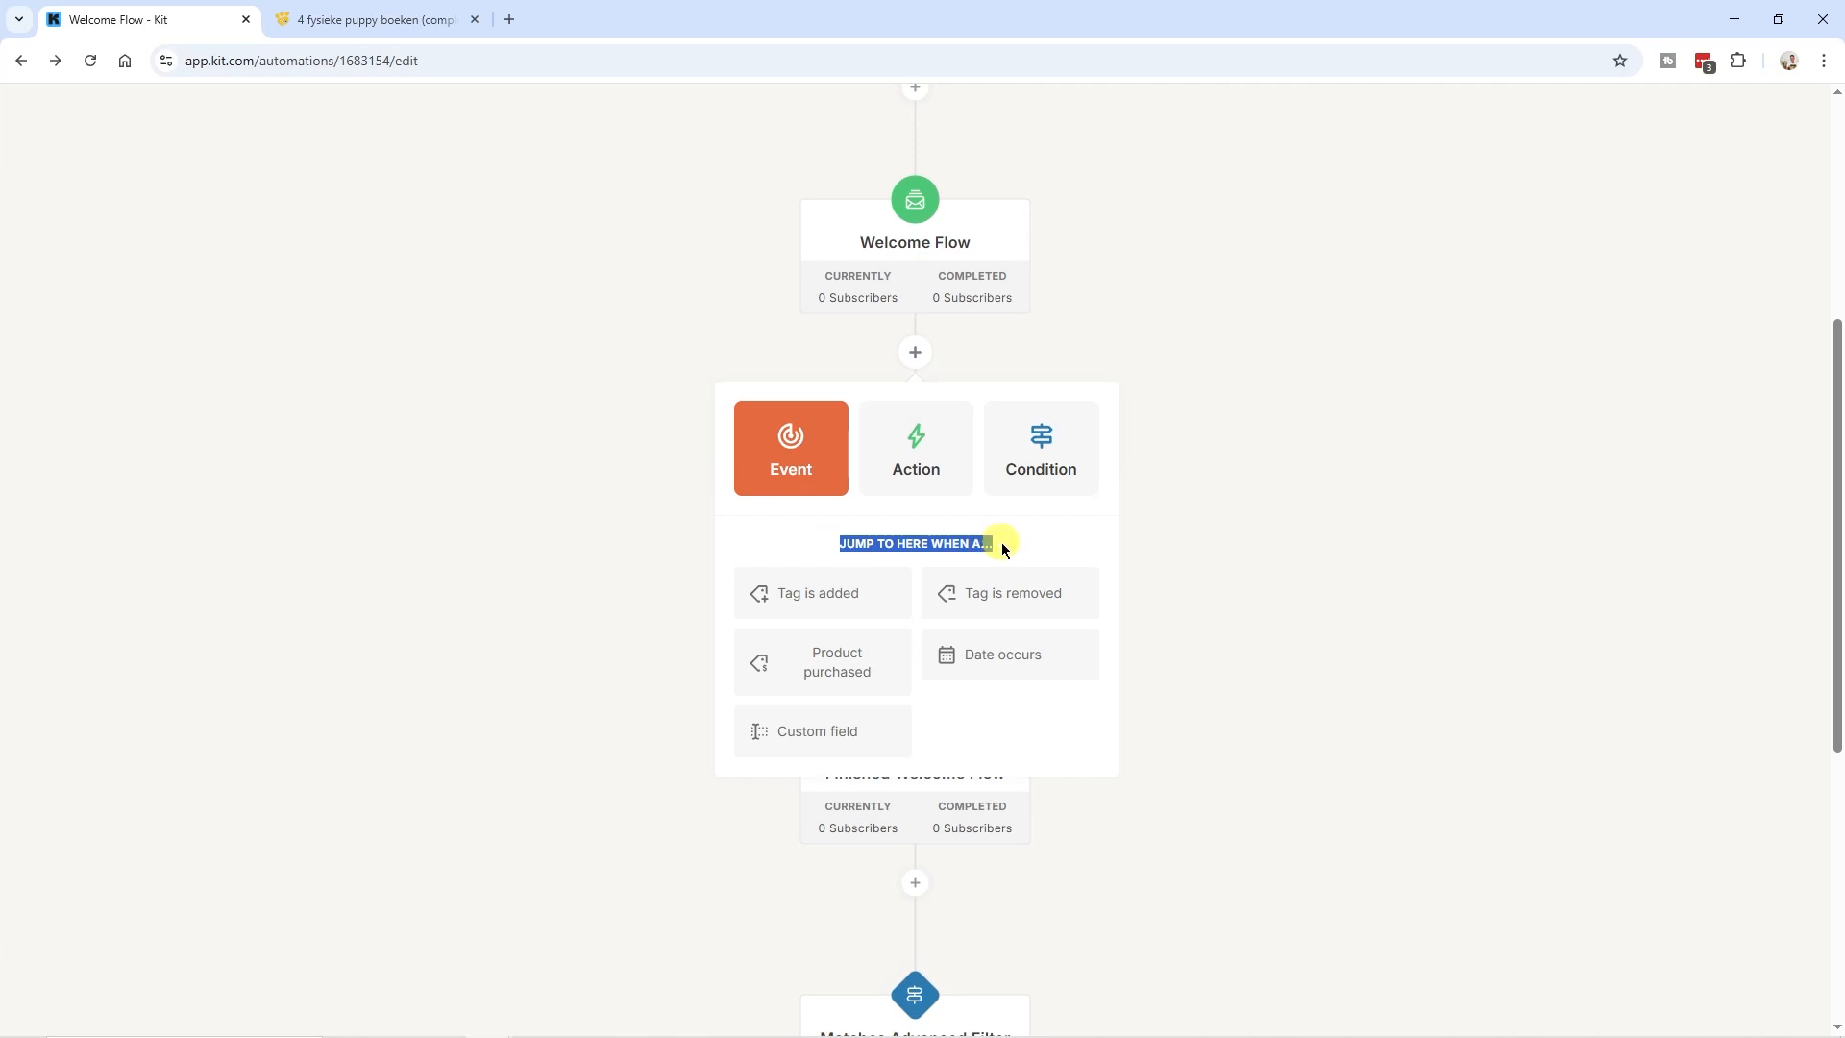
click(852, 605)
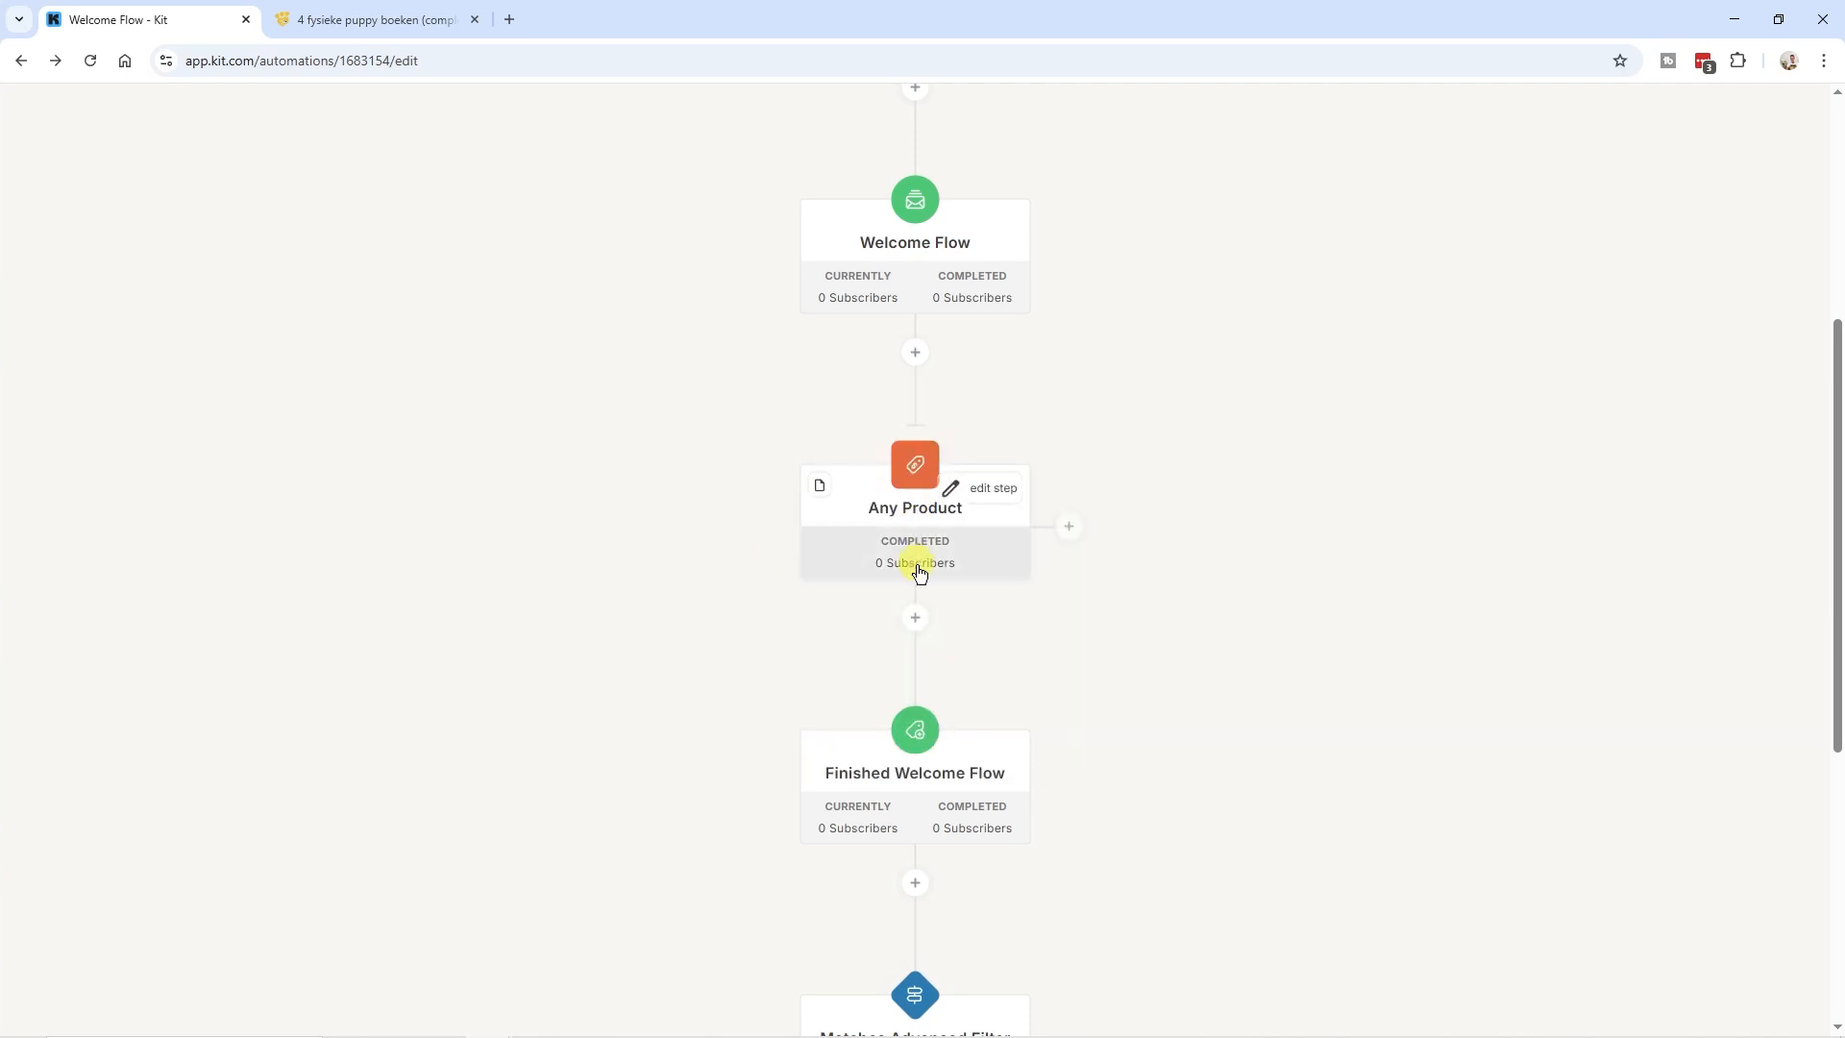
- Review the flow down to the advanced filter condition and view the Move subscriber options for its Yes branch
scroll(920, 567, down, 5)
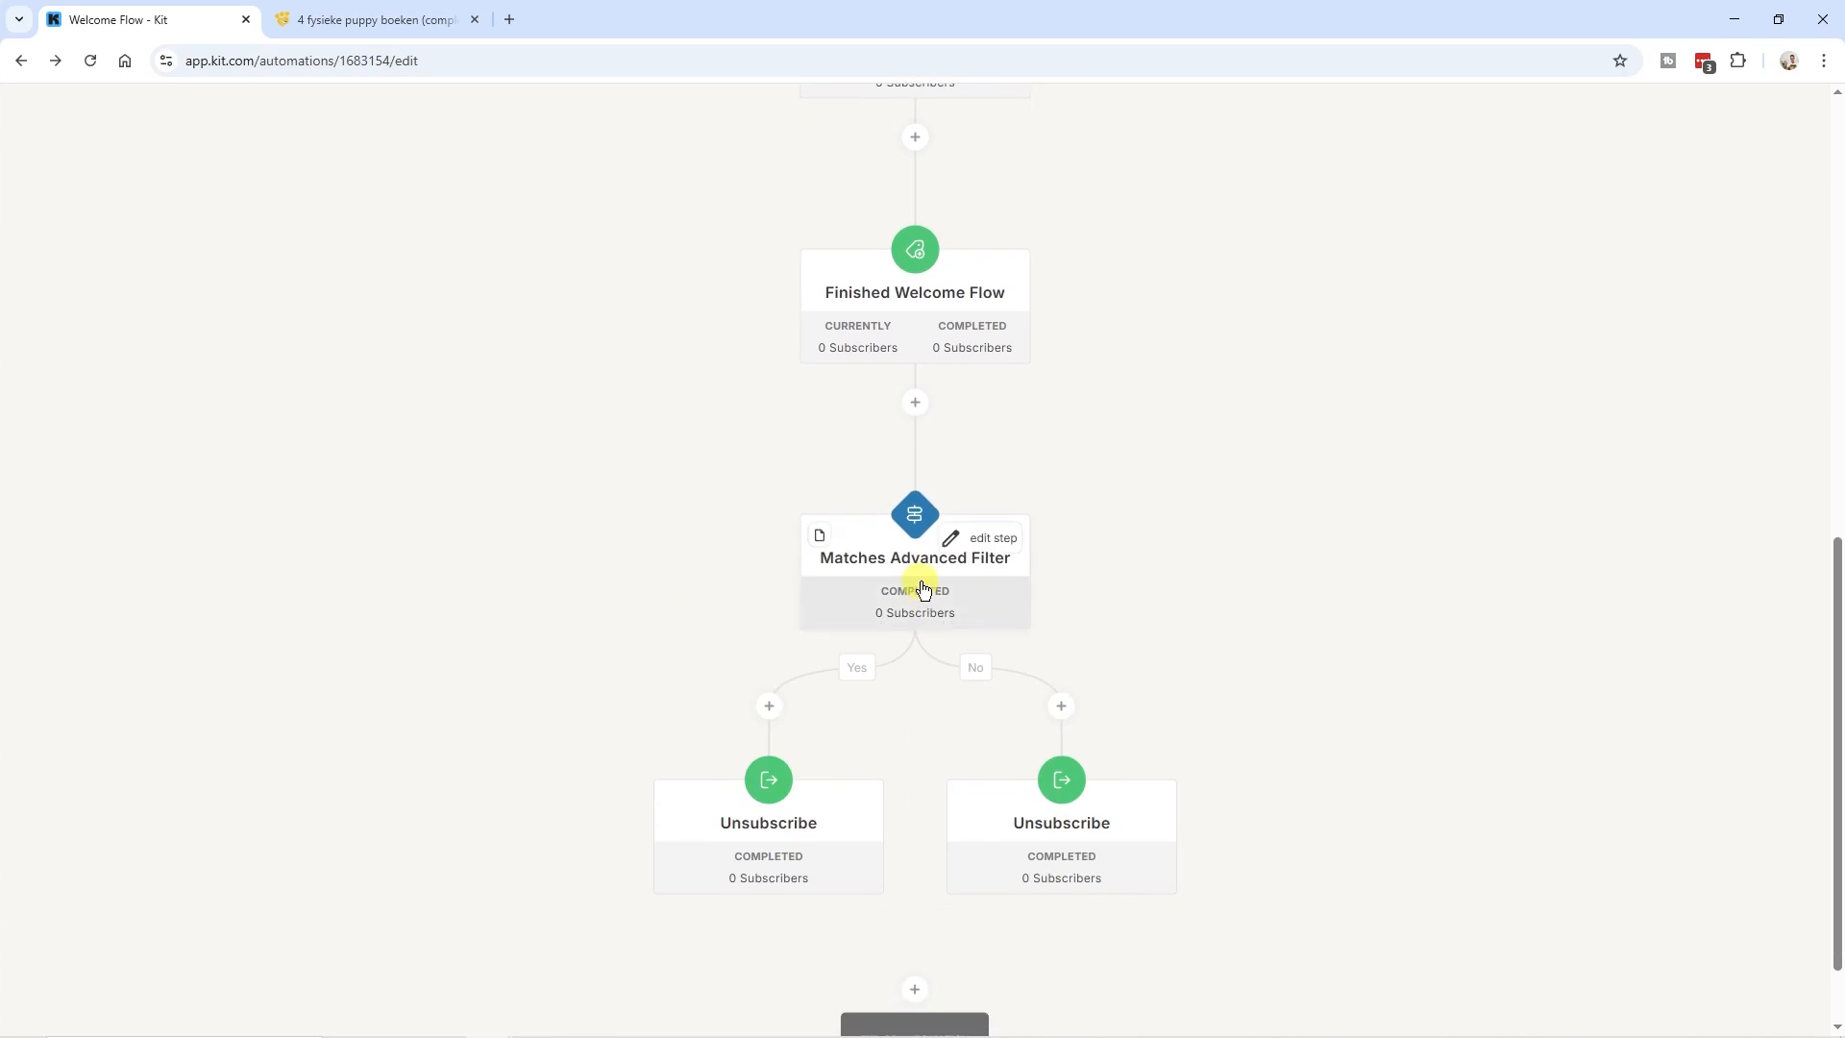
scroll(922, 588, up, 2)
scroll(935, 610, down, 1)
scroll(940, 589, up, 3)
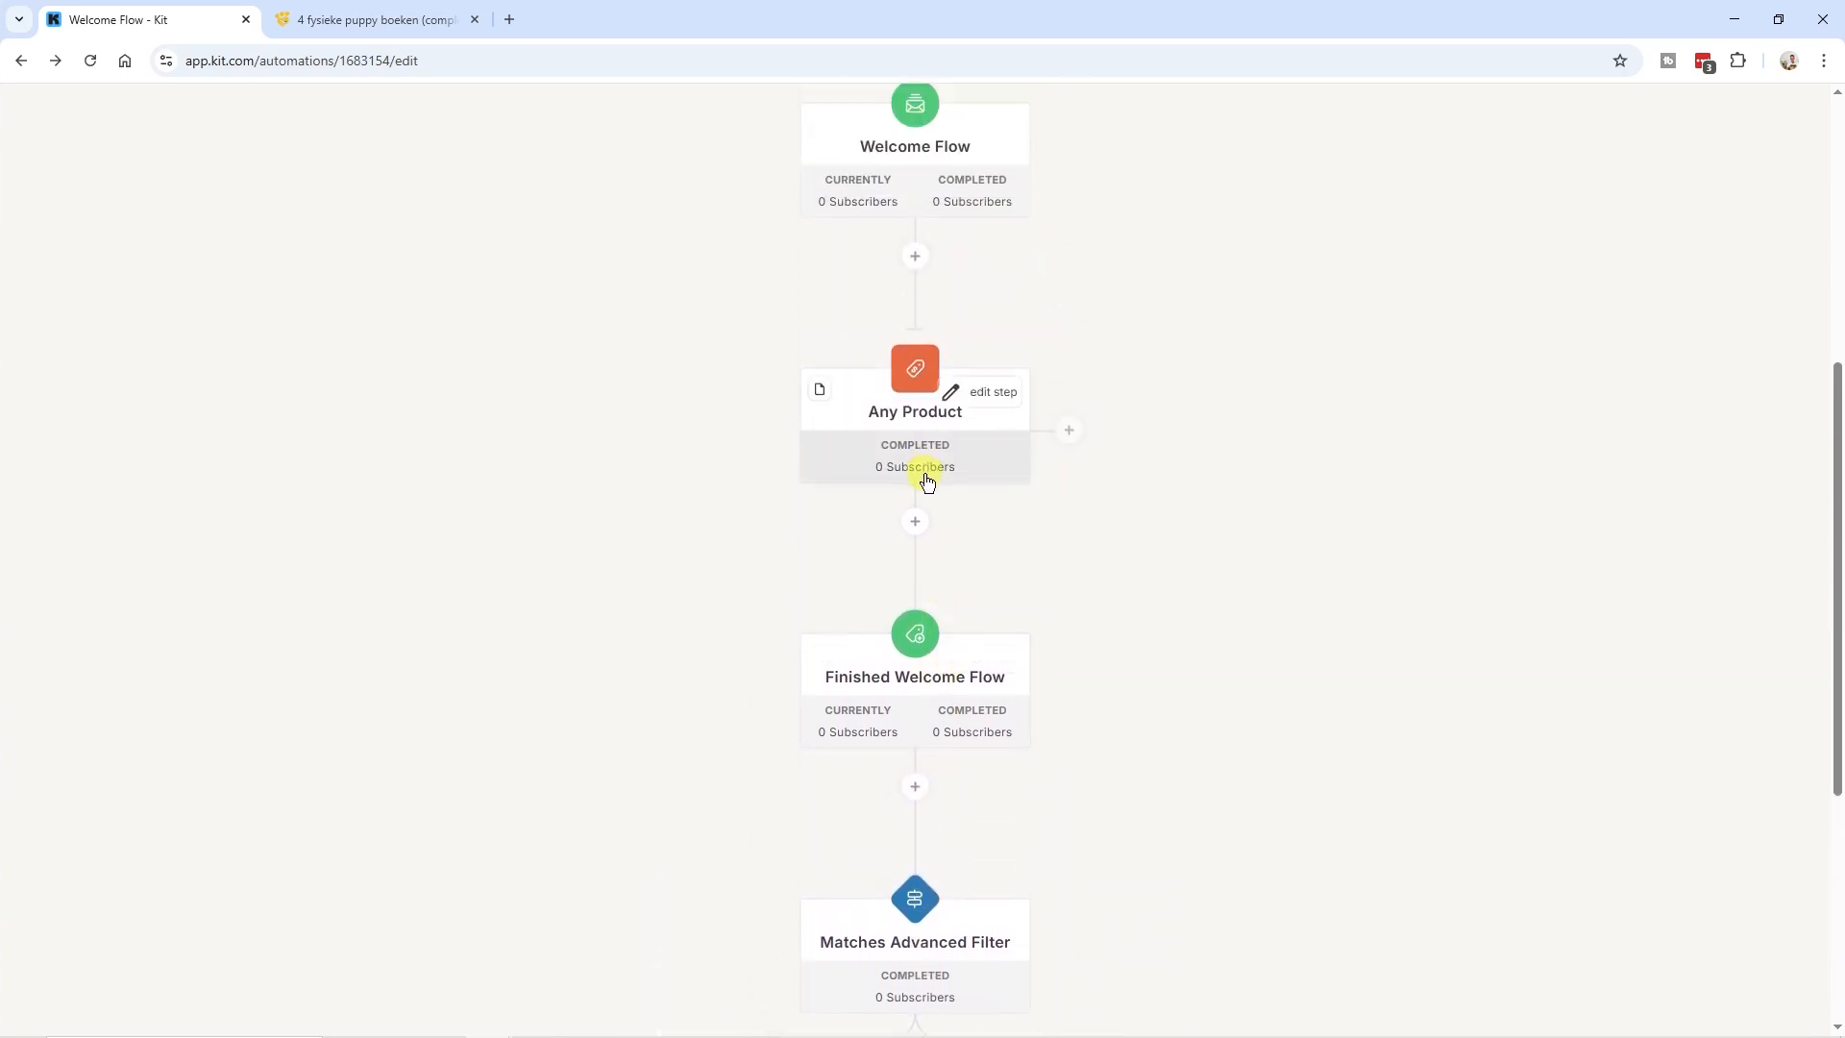
scroll(927, 483, down, 5)
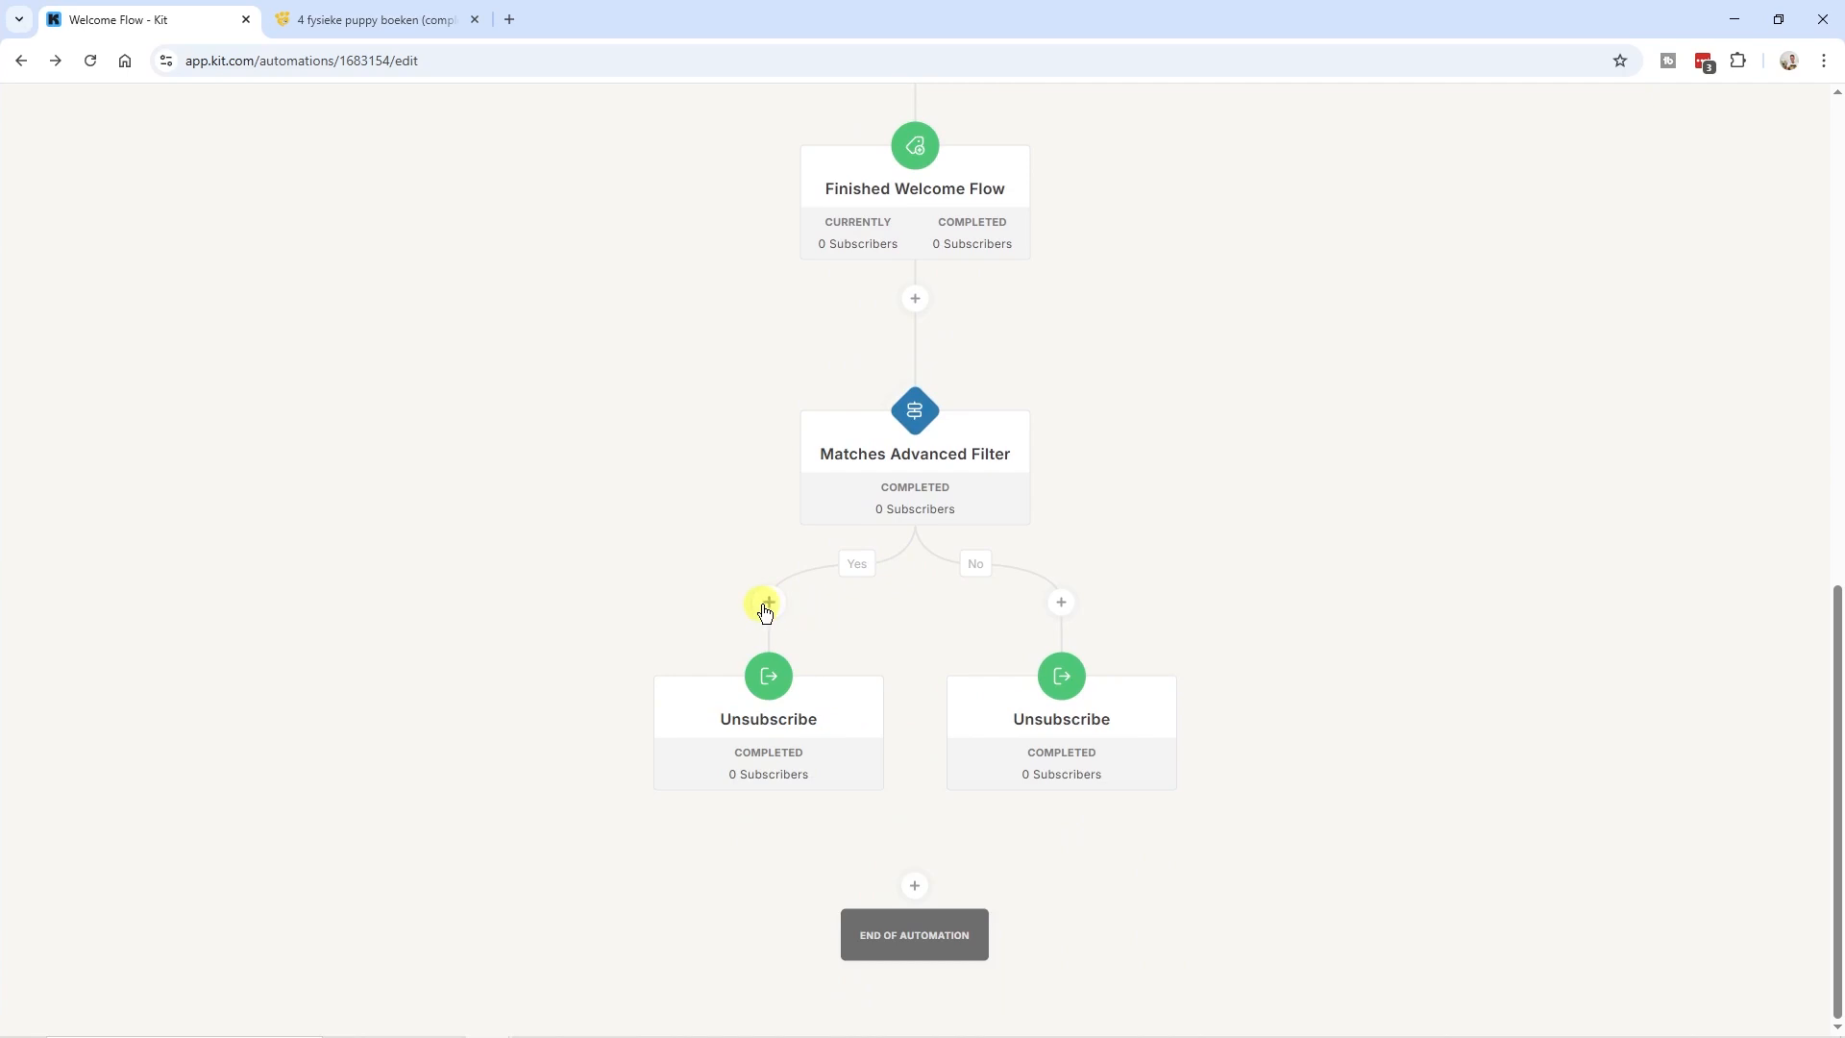
click(767, 605)
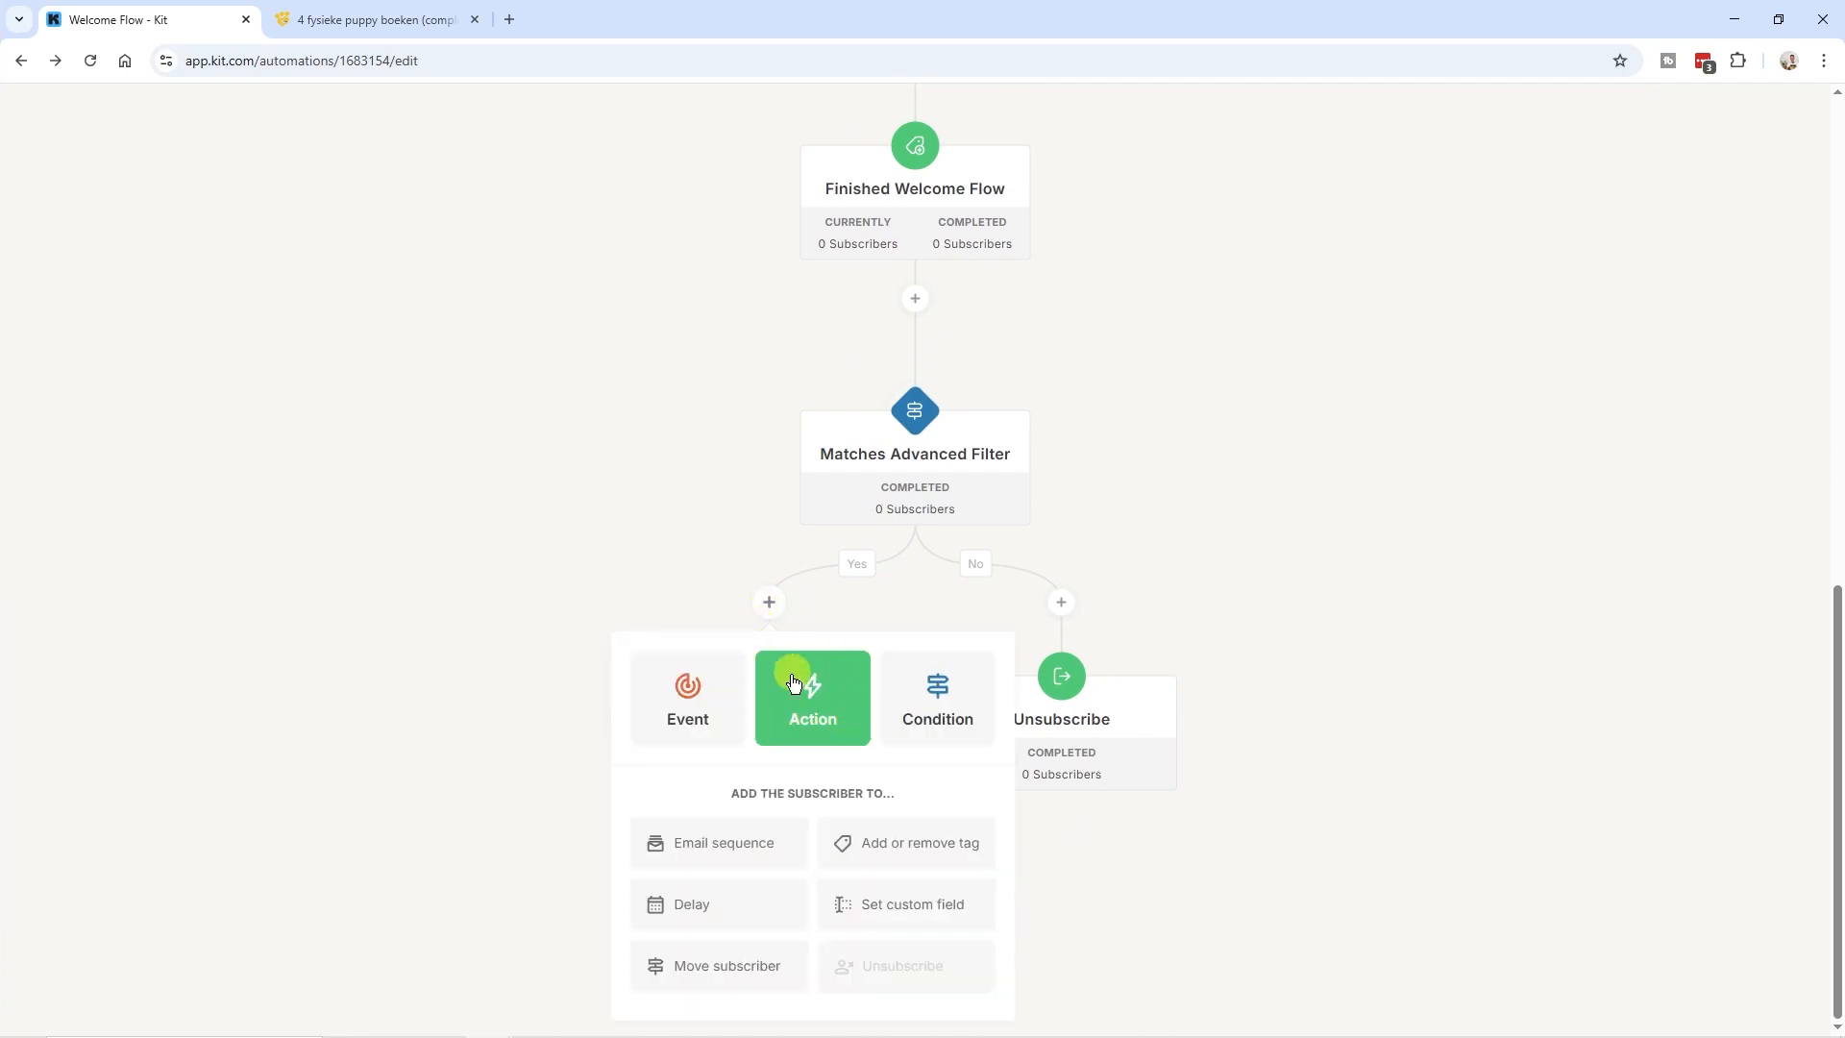
click(723, 971)
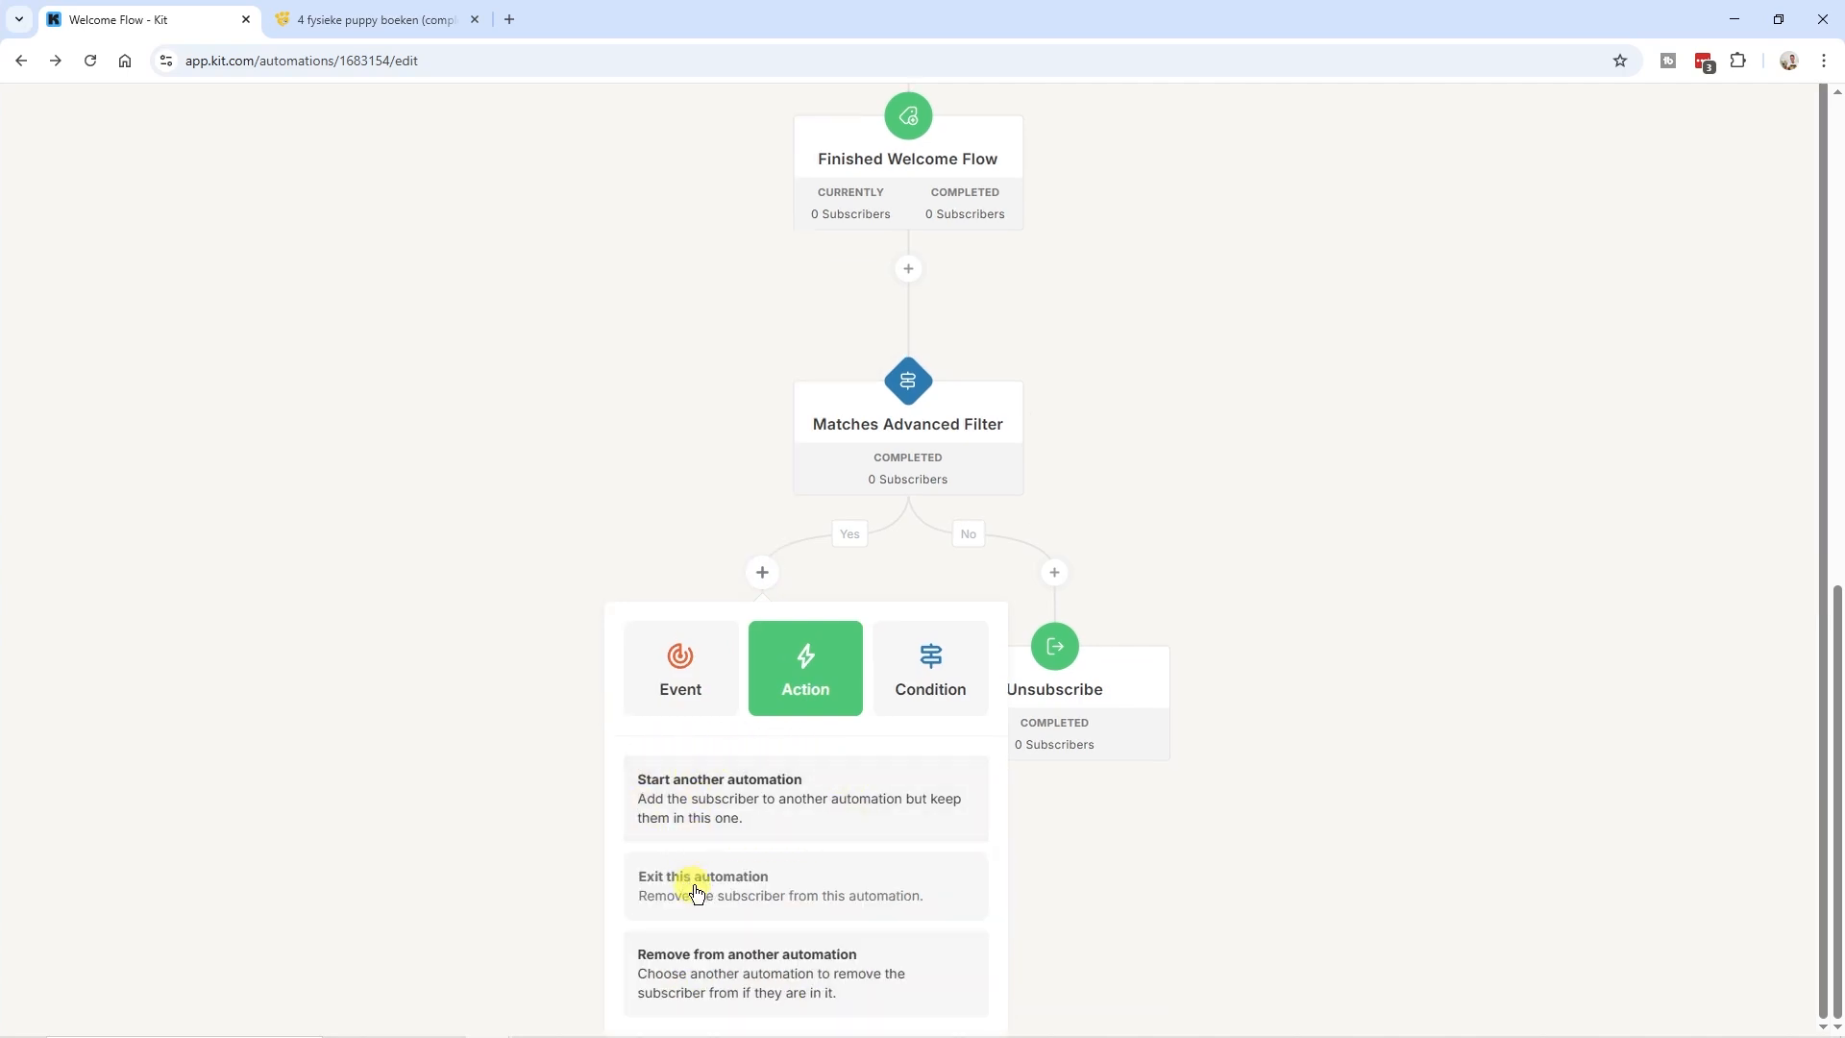
mouse_move(653, 893)
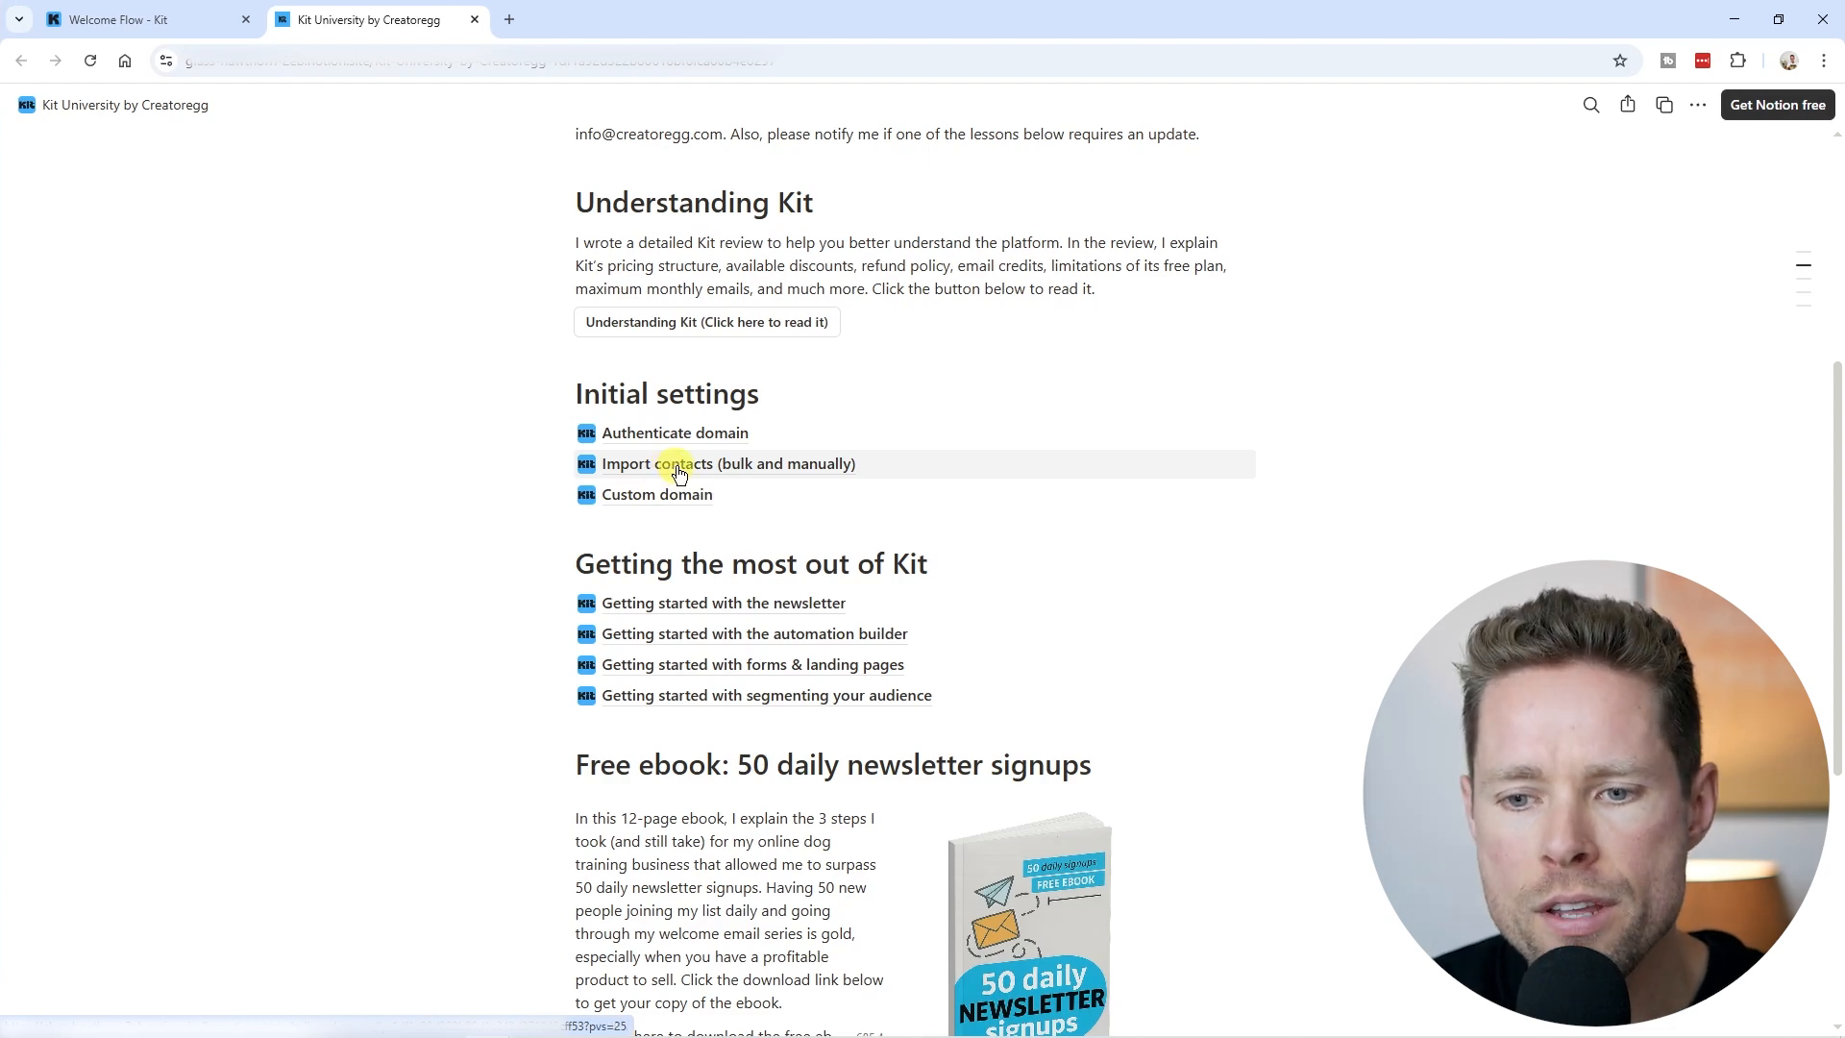
- View the Import contacts (bulk and manually) lesson in Kit University and return to the course overview
click(678, 473)
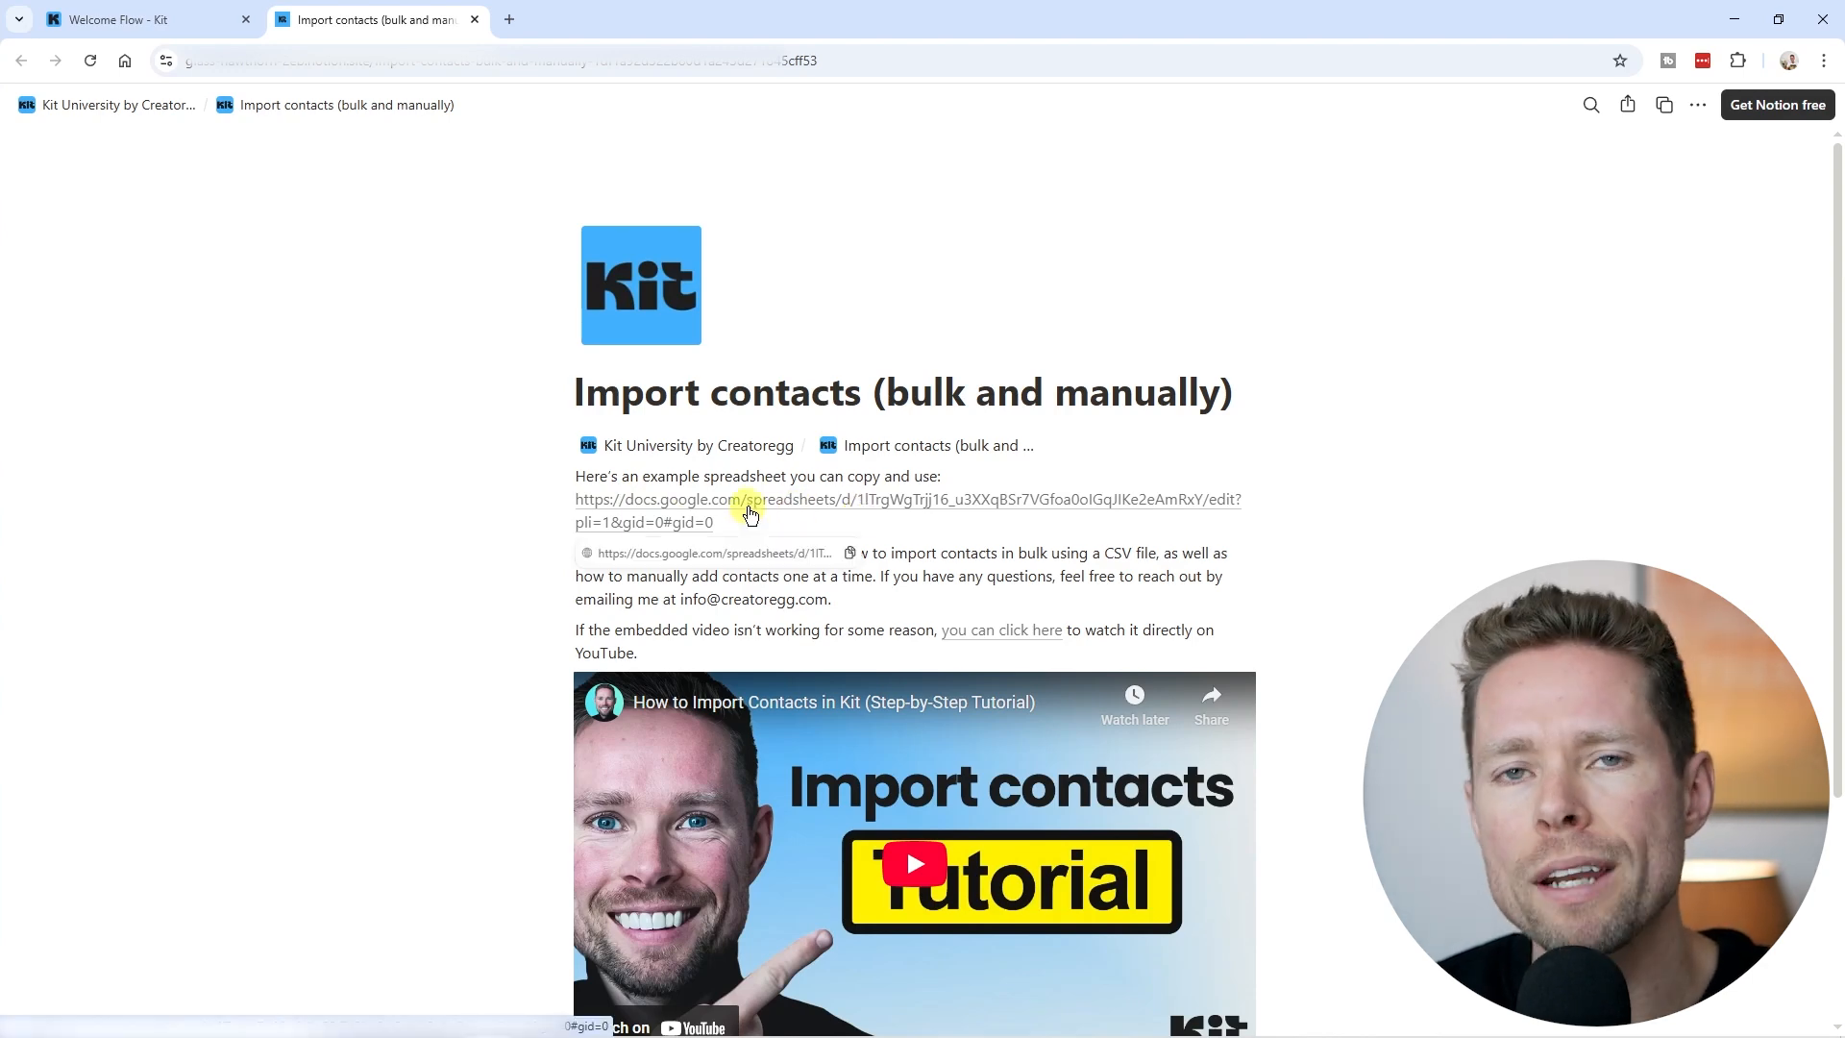
key(alt+Left)
scroll(509, 512, down, 3)
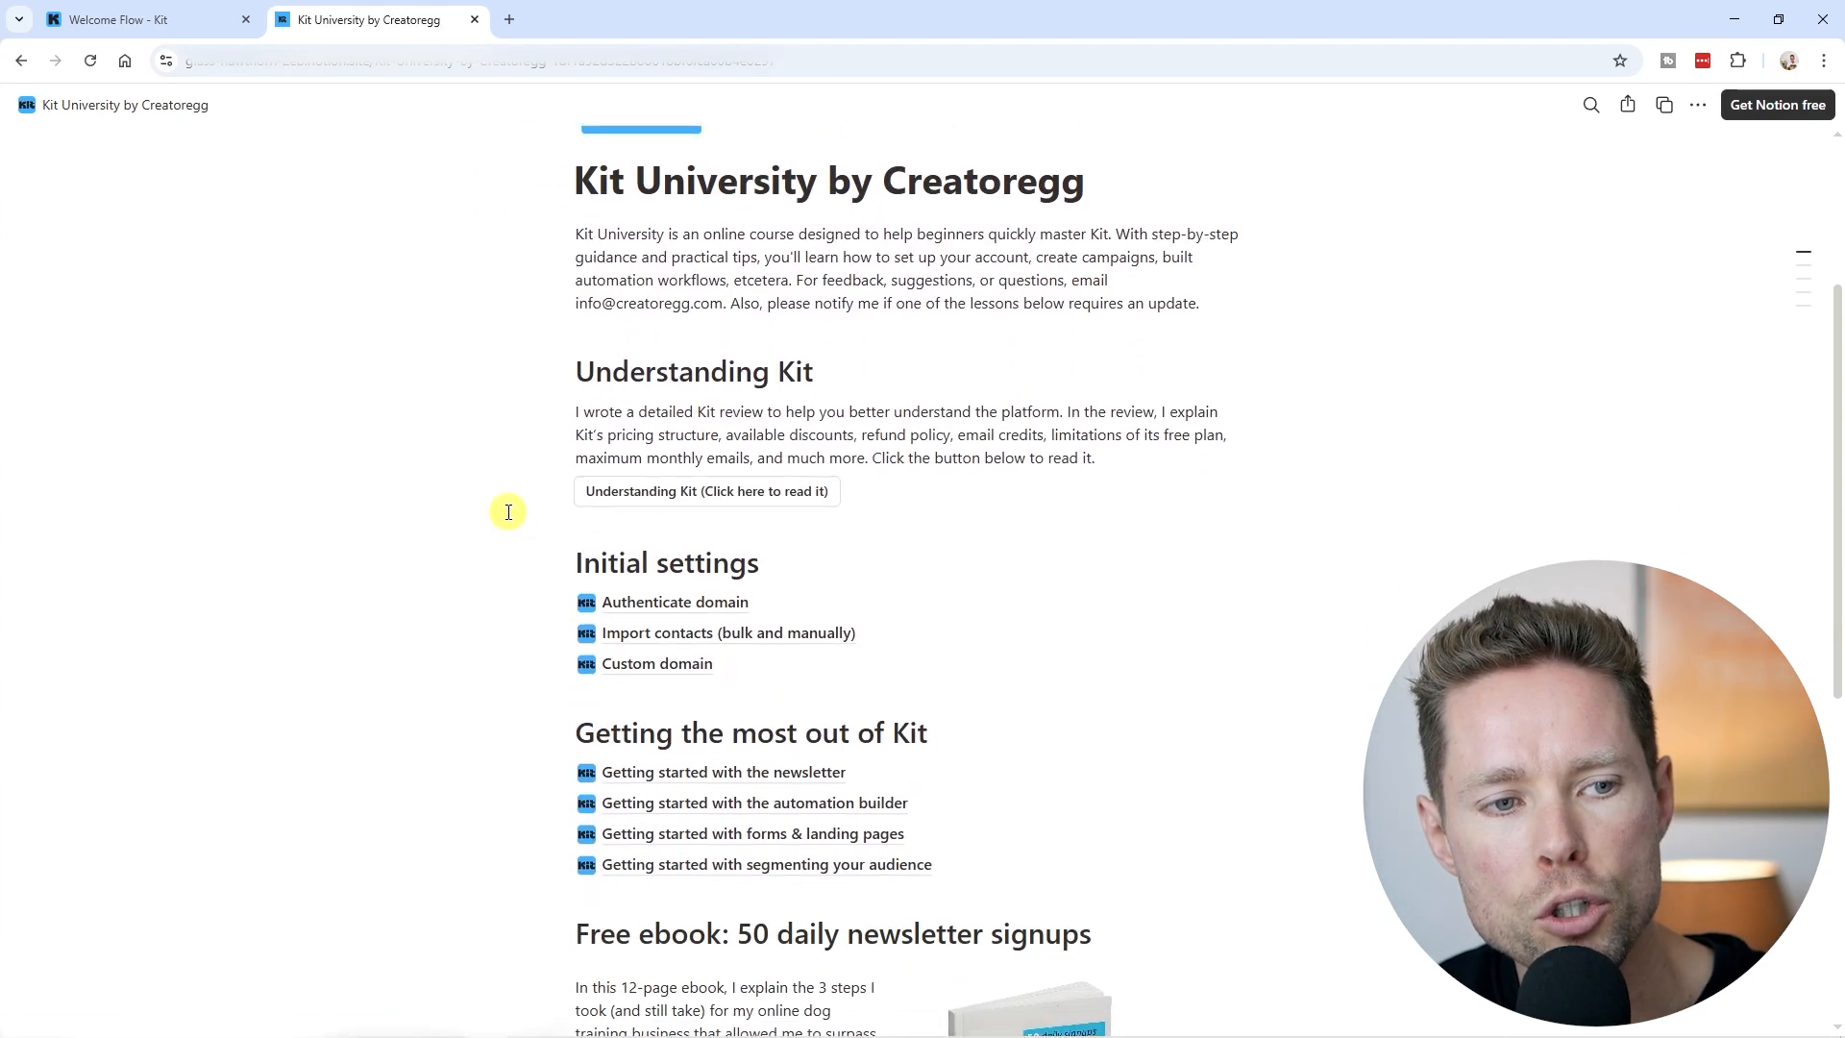
- Look through the Kit University overview, including its introduction, initial settings lessons, getting-started lessons and free ebook section
scroll(509, 512, down, 1)
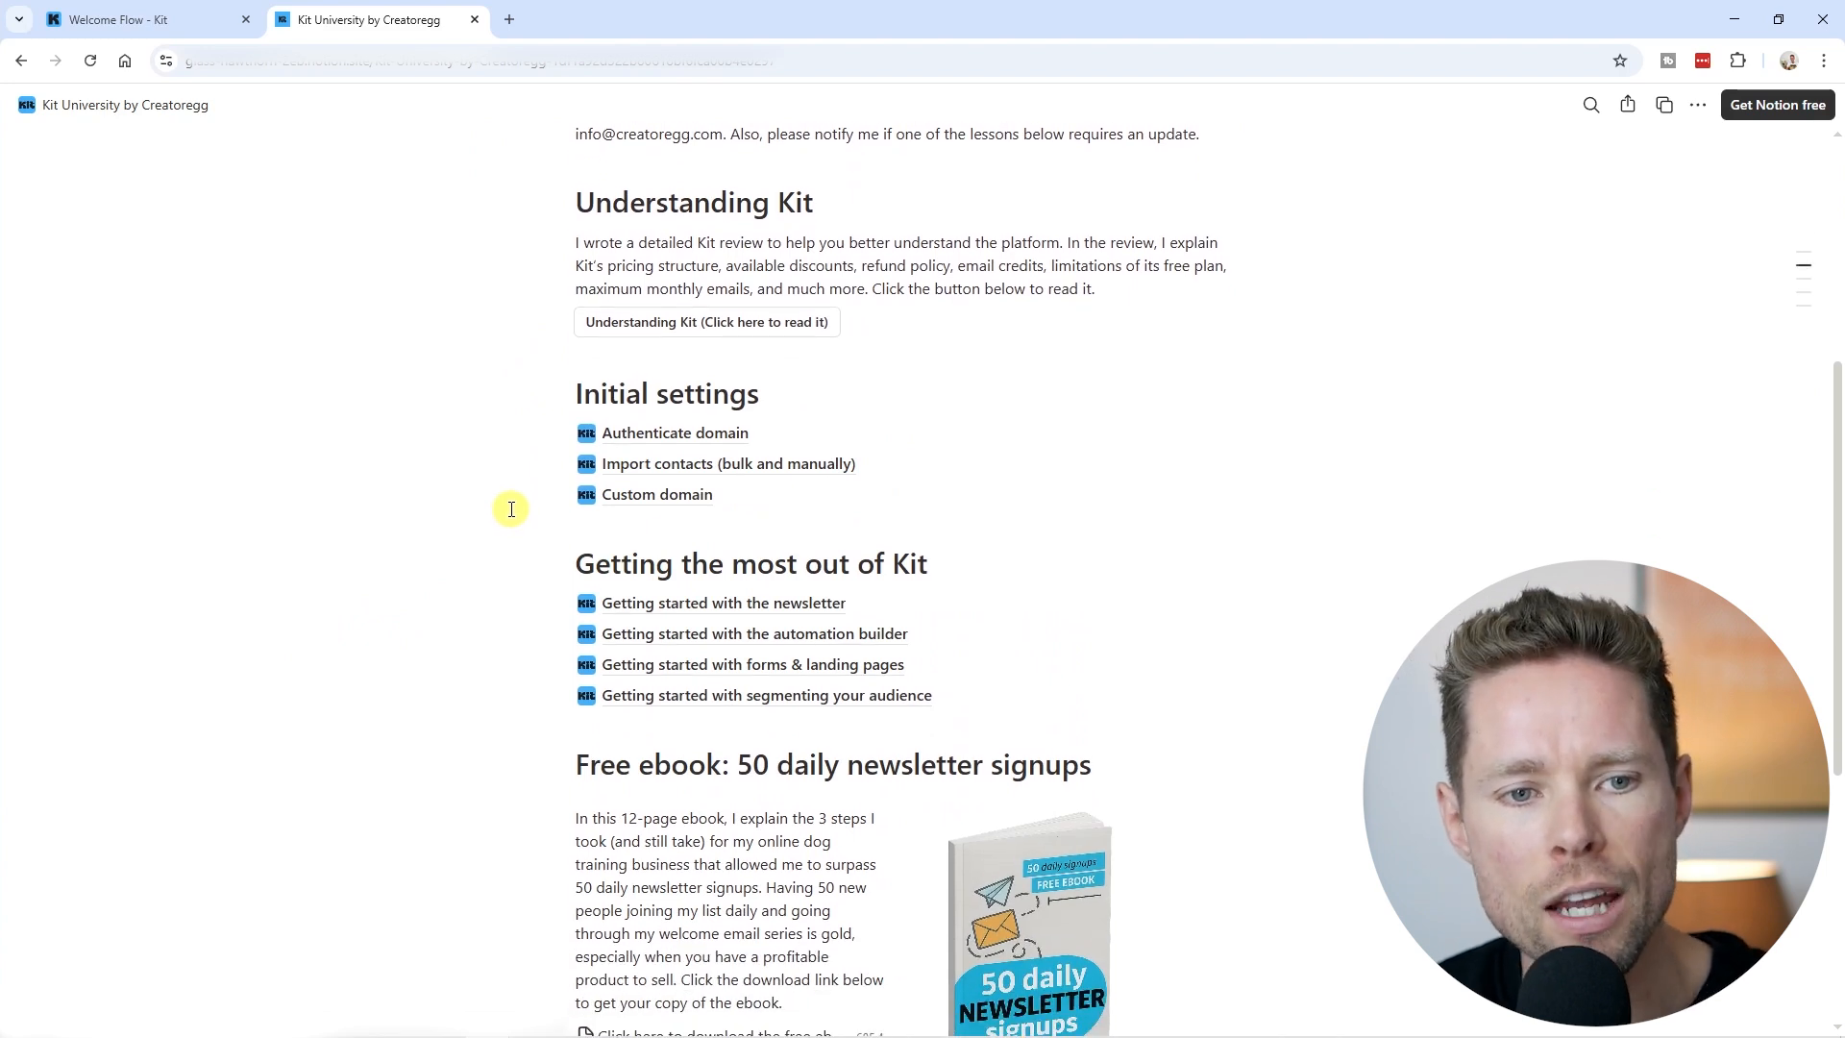
scroll(512, 509, down, 1)
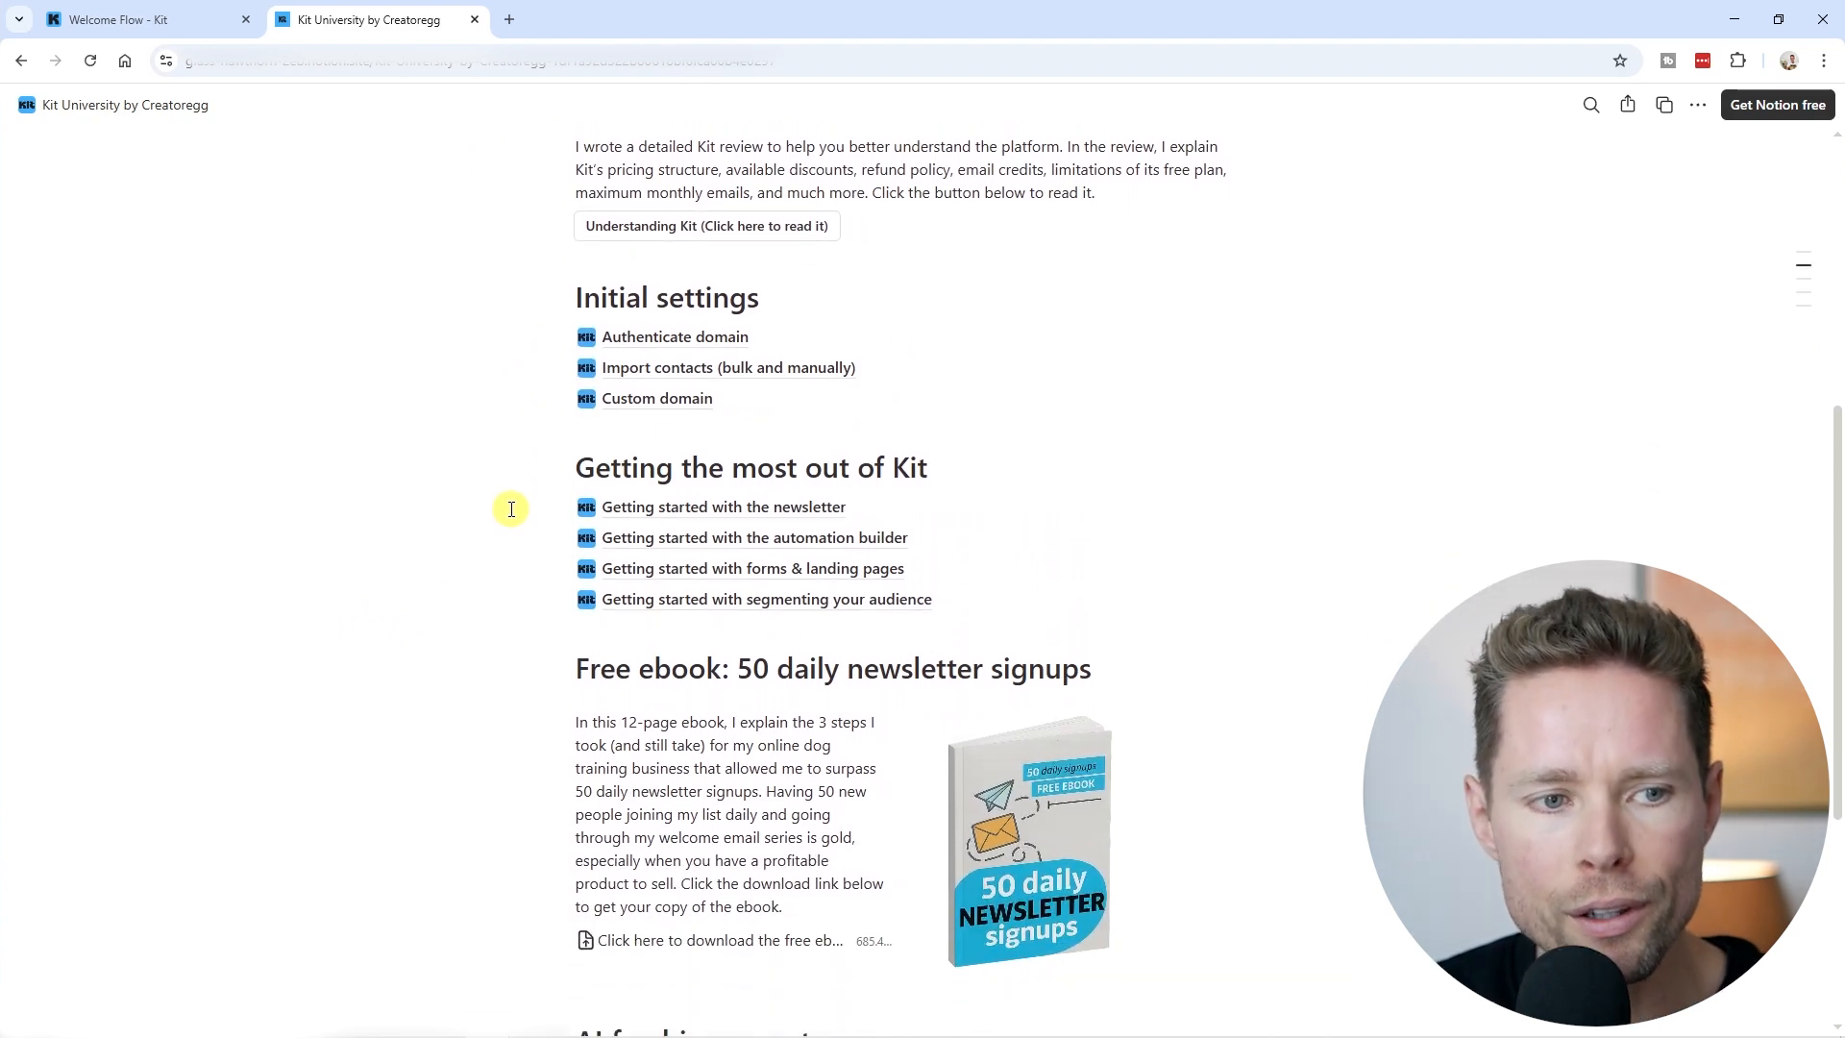
scroll(511, 509, down, 1)
scroll(512, 510, up, 1)
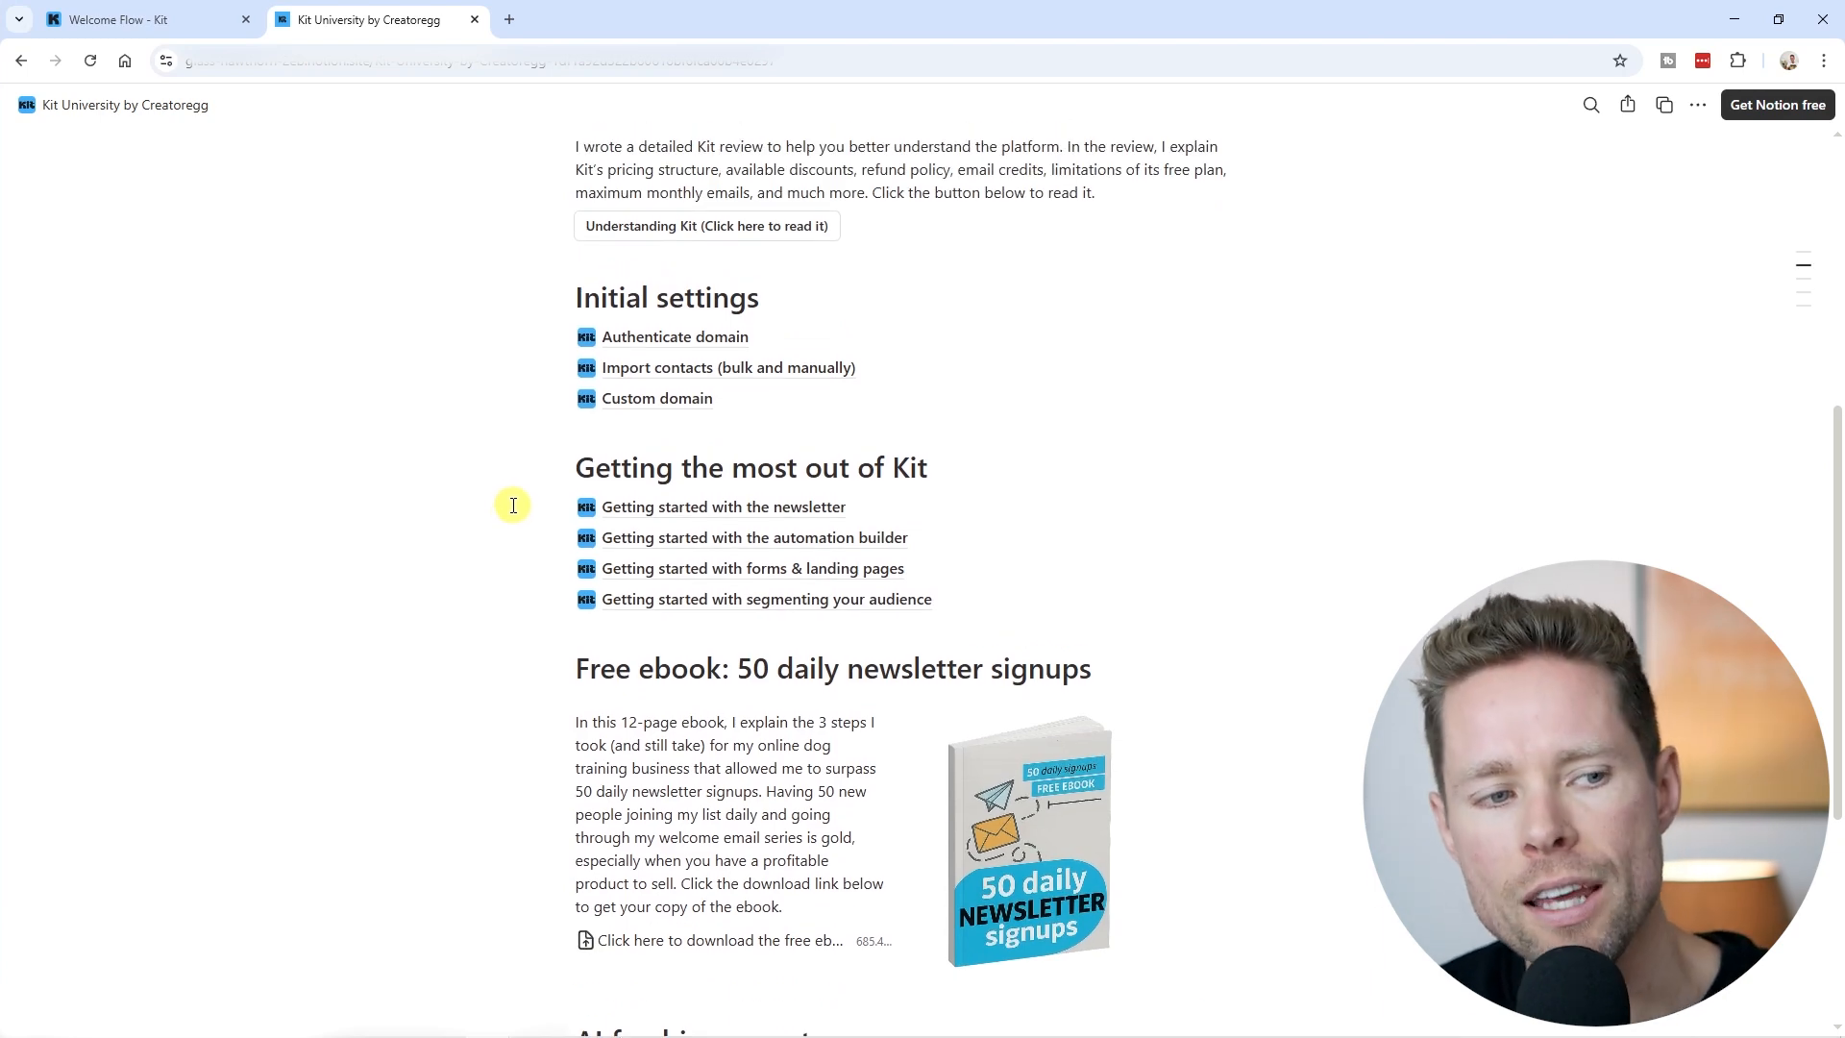
scroll(514, 506, up, 6)
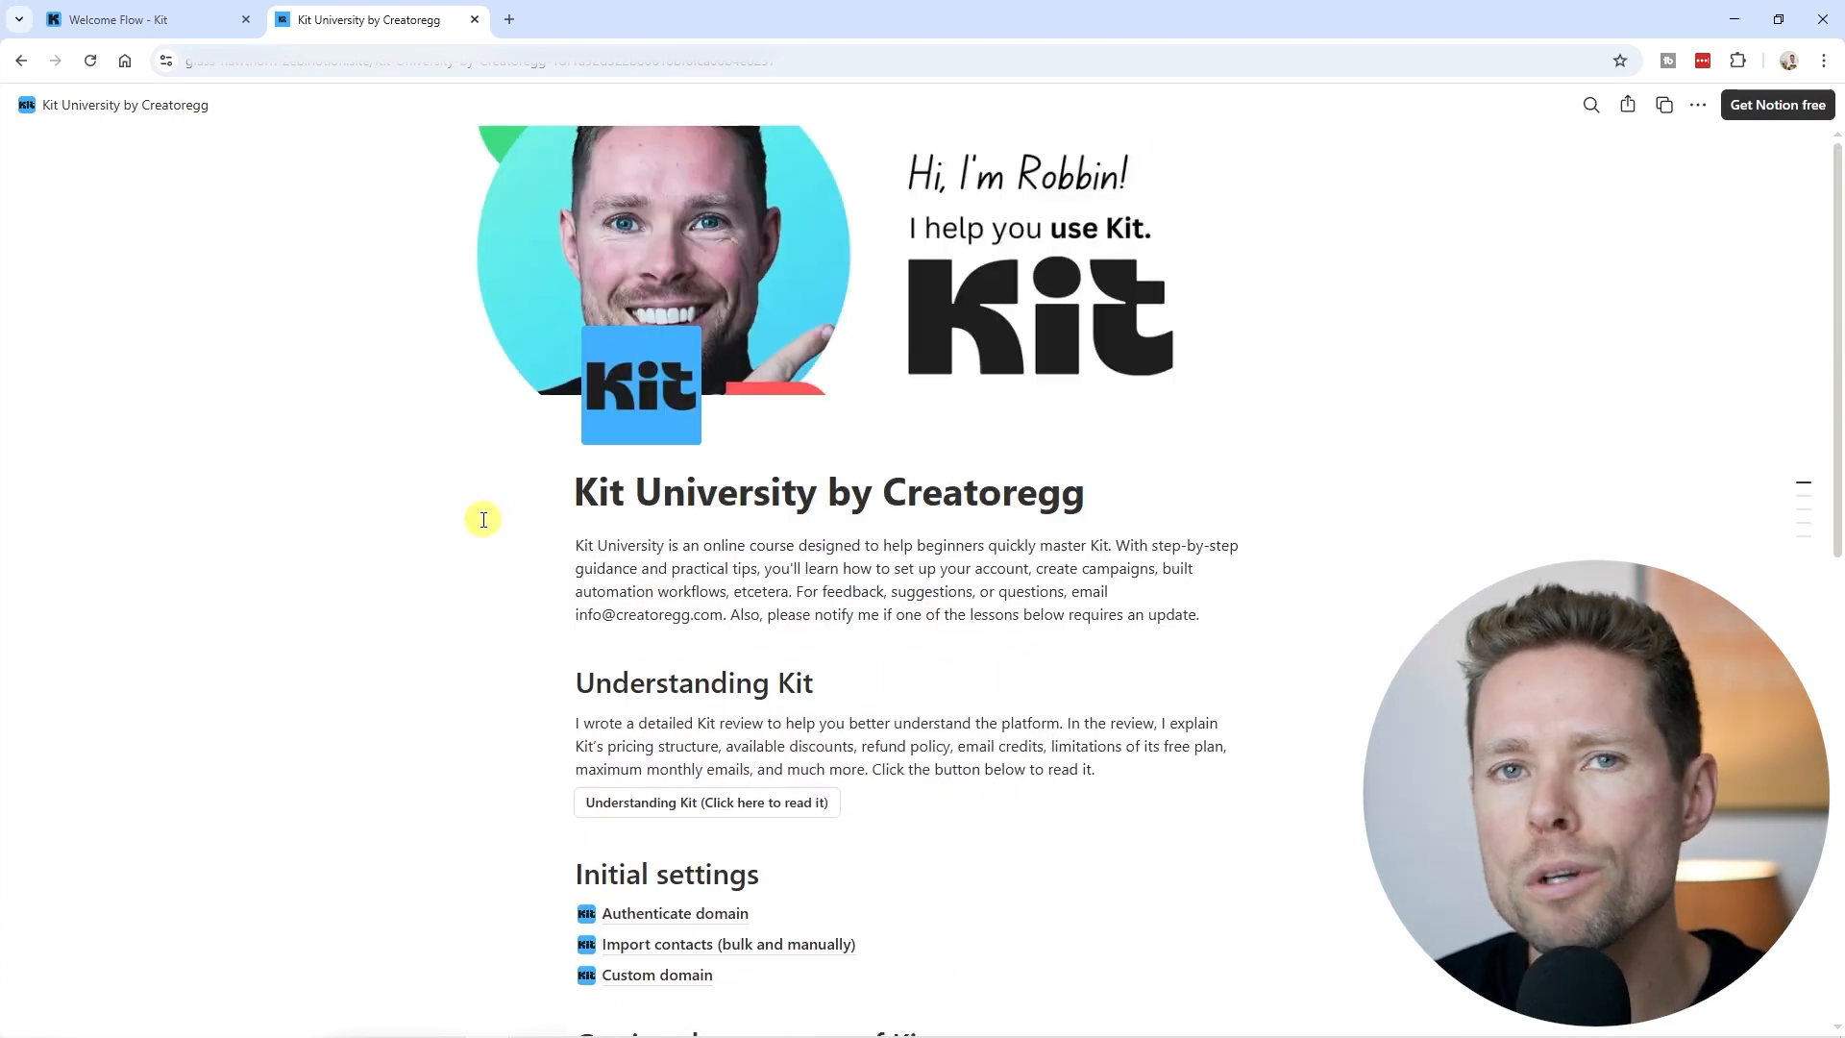
scroll(484, 519, down, 3)
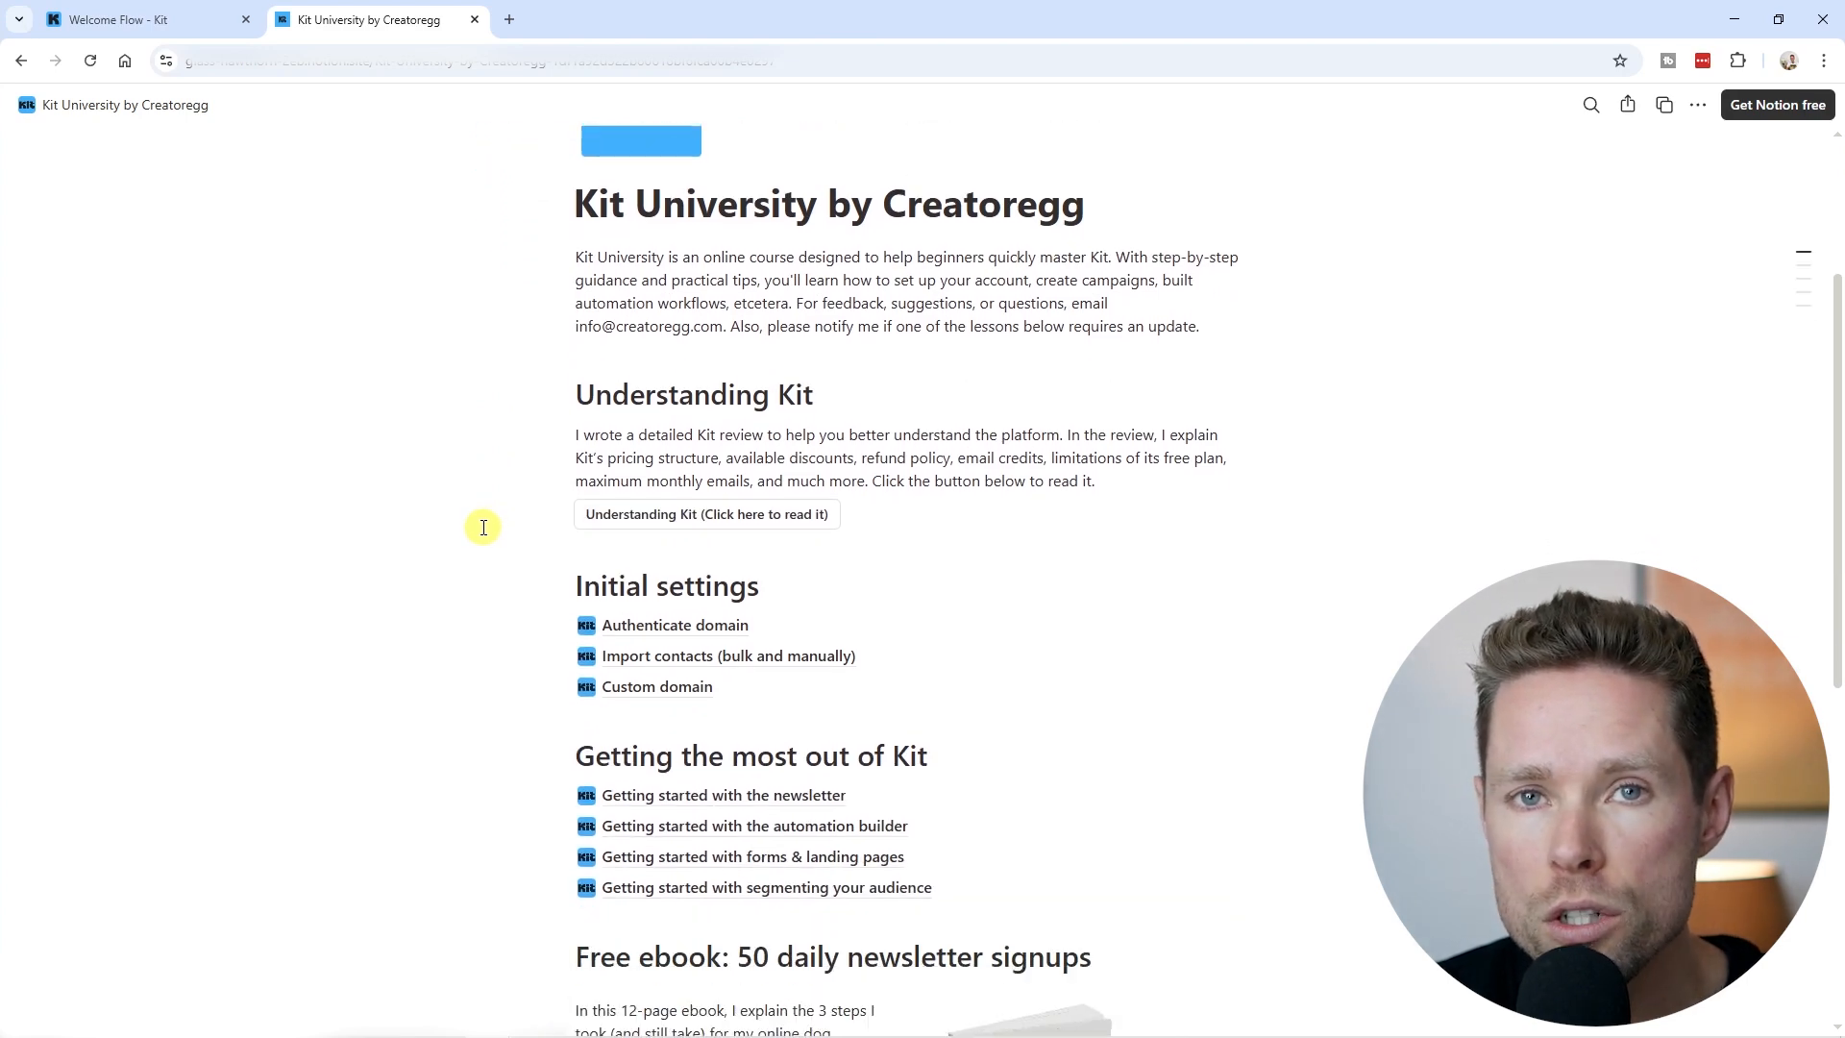